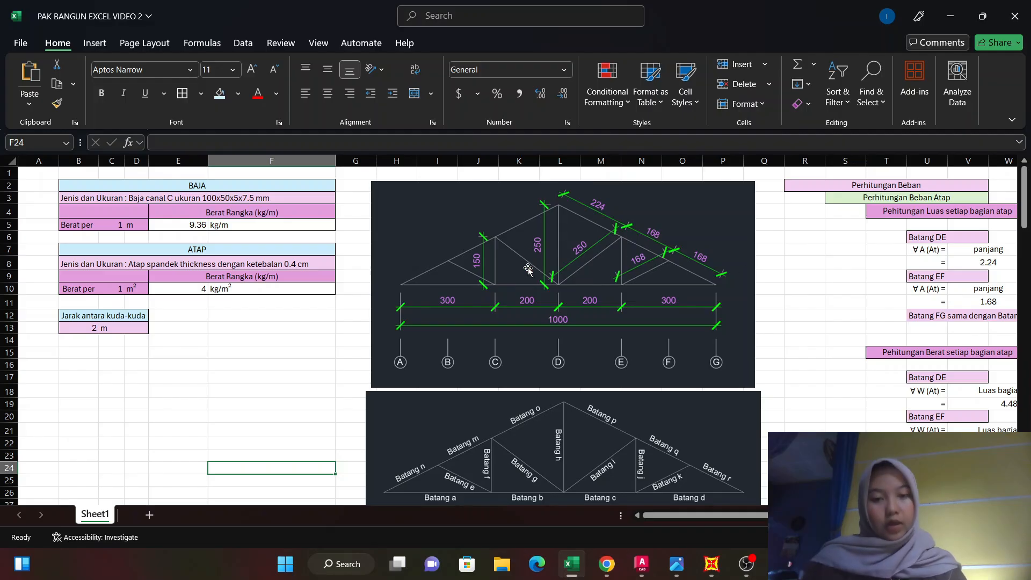
View the truss dimension drawing IMG_5496.JPG in the image viewer, minimize it and return to the workbook.
mouse_move(678, 554)
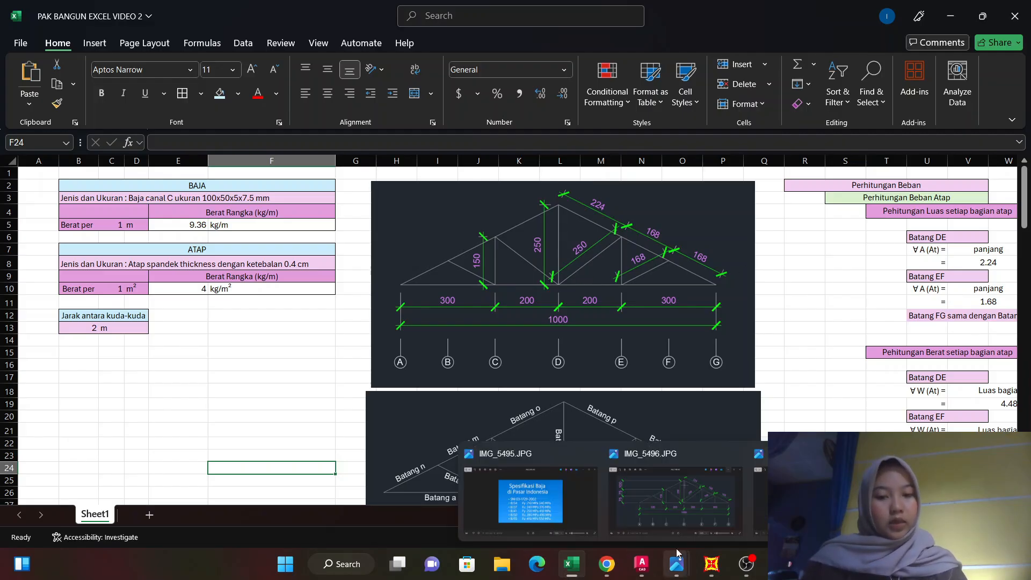
left_click(672, 478)
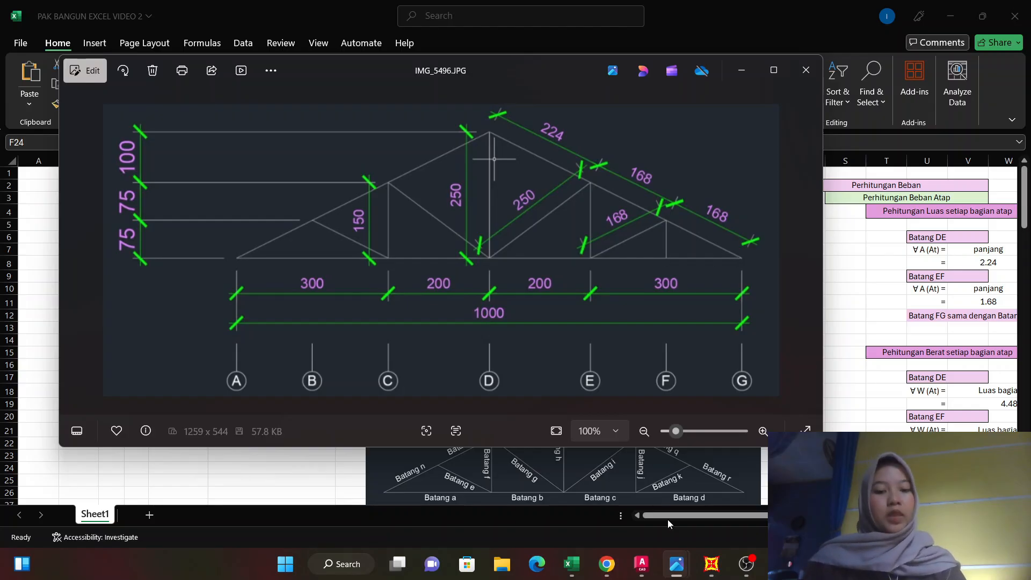
left_click(734, 80)
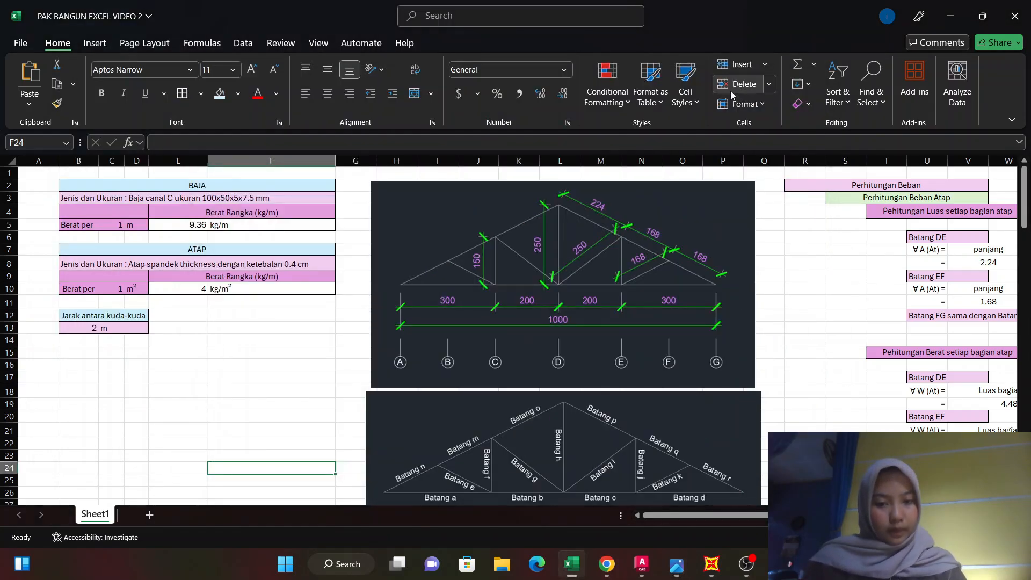
Examine the truss member diagram and the roof panel layout with the Atap kiri and Atap kanan divisions.
scroll(583, 328, "down", 2)
scroll(583, 328, "down", 1)
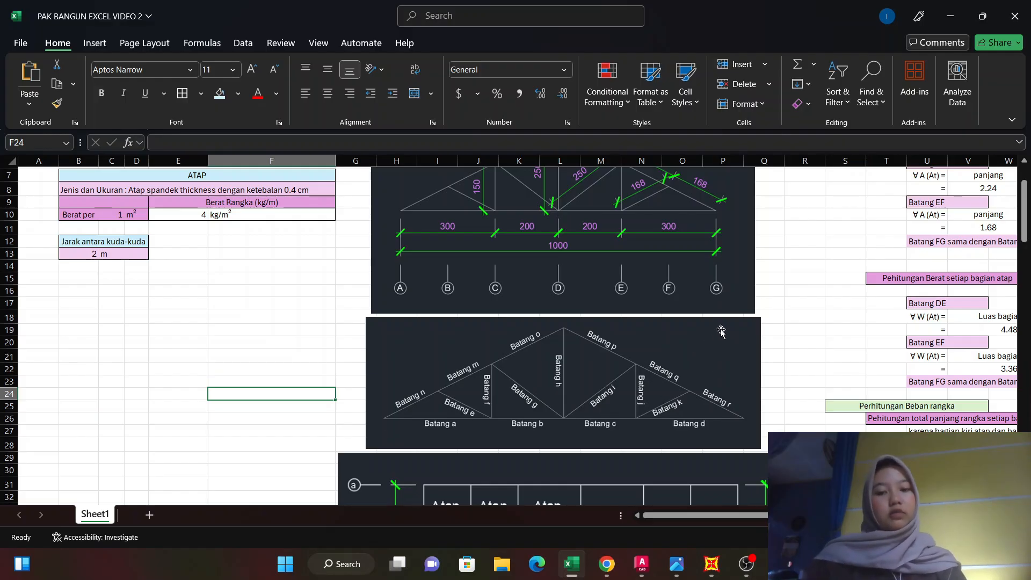
scroll(506, 364, "down", 2)
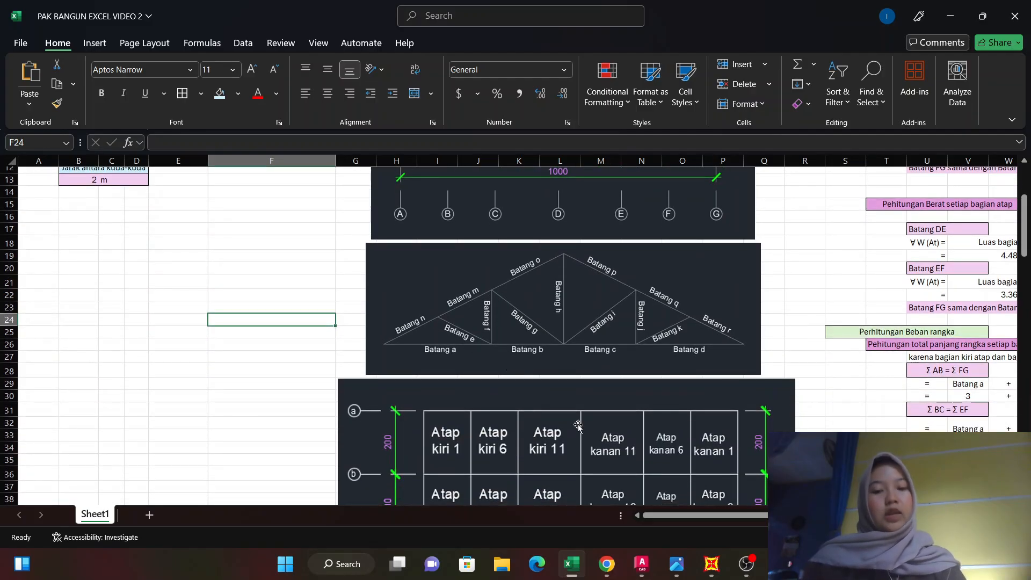
scroll(577, 427, "down", 3)
scroll(590, 403, "down", 3)
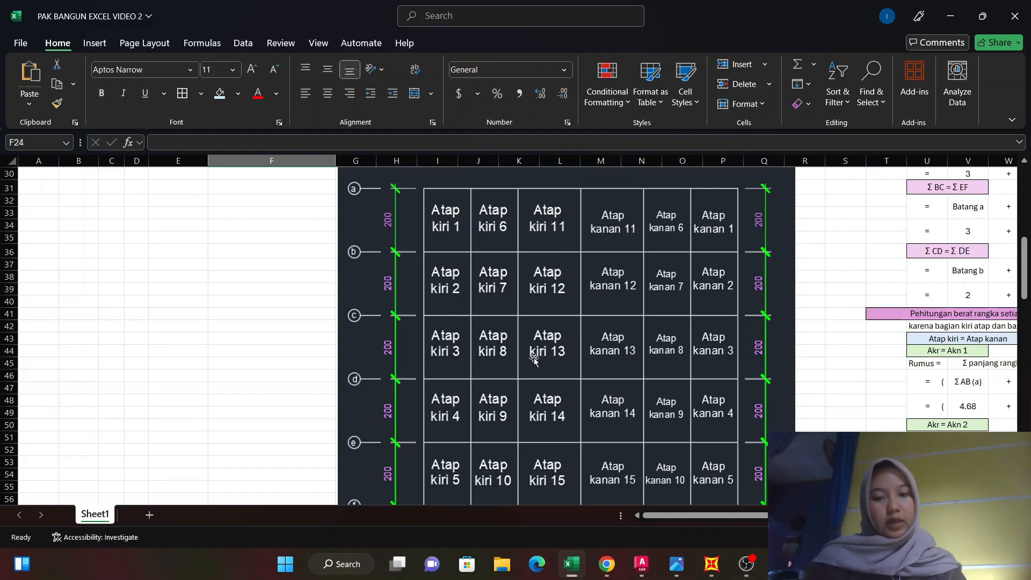
scroll(533, 365, "down", 1)
scroll(532, 360, "up", 2)
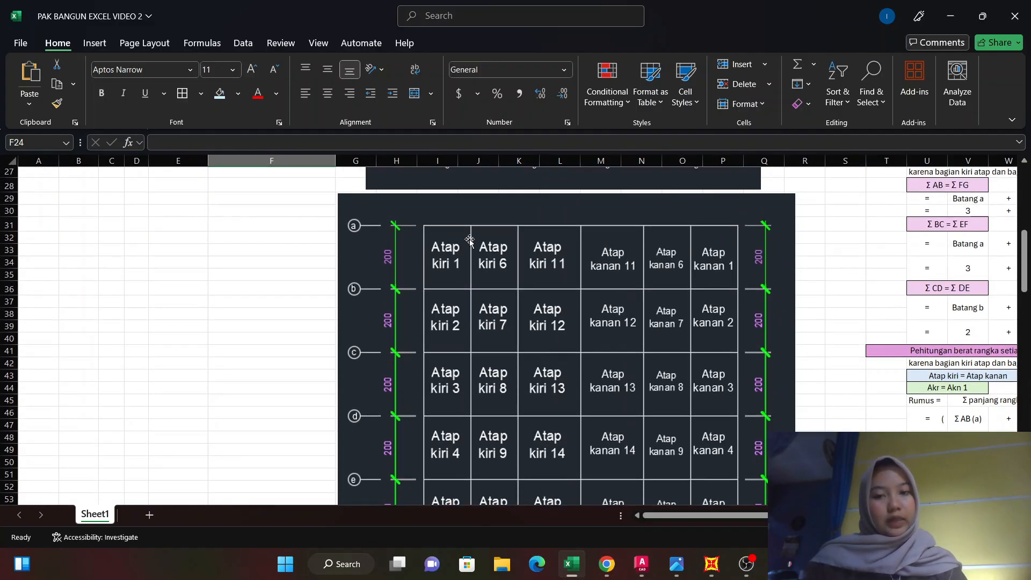
scroll(418, 357, "down", 2)
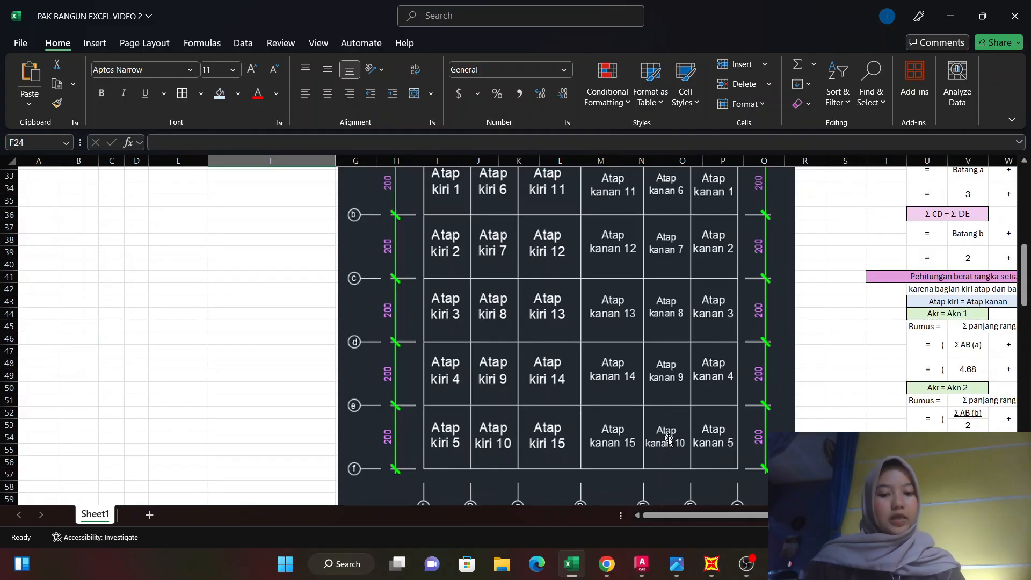
Examine the roof area calculations for Batang DE and EF against the truss dimensions and the truss spacing.
left_click_drag(694, 518, 754, 469)
scroll(754, 469, "up", 10)
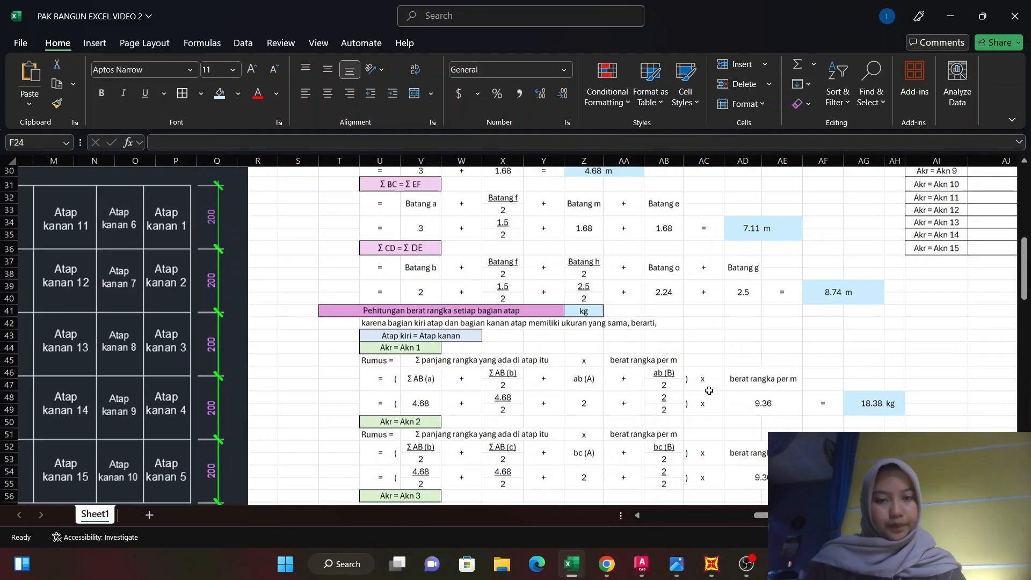
scroll(708, 392, "up", 1)
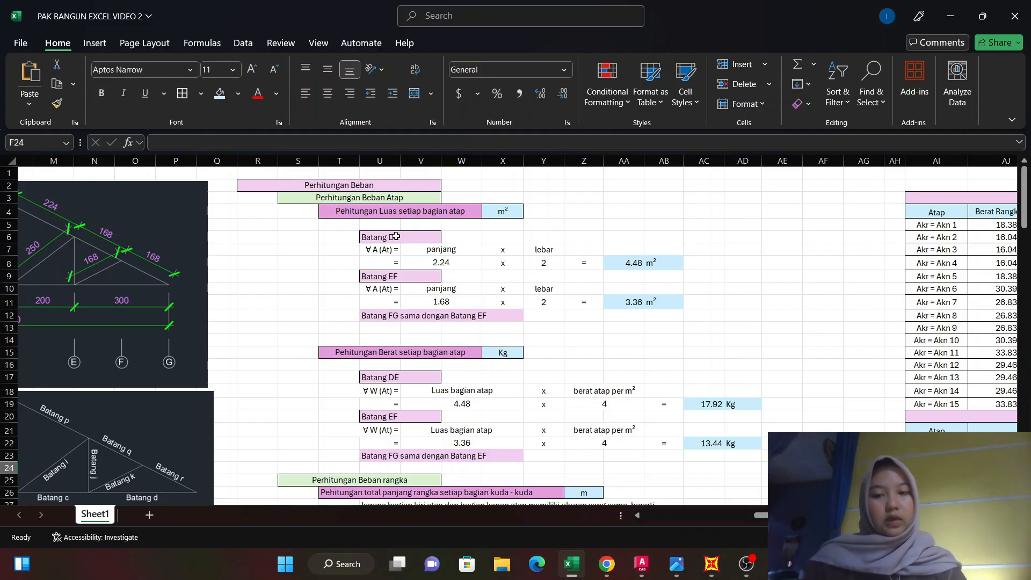
scroll(376, 322, "left", 4)
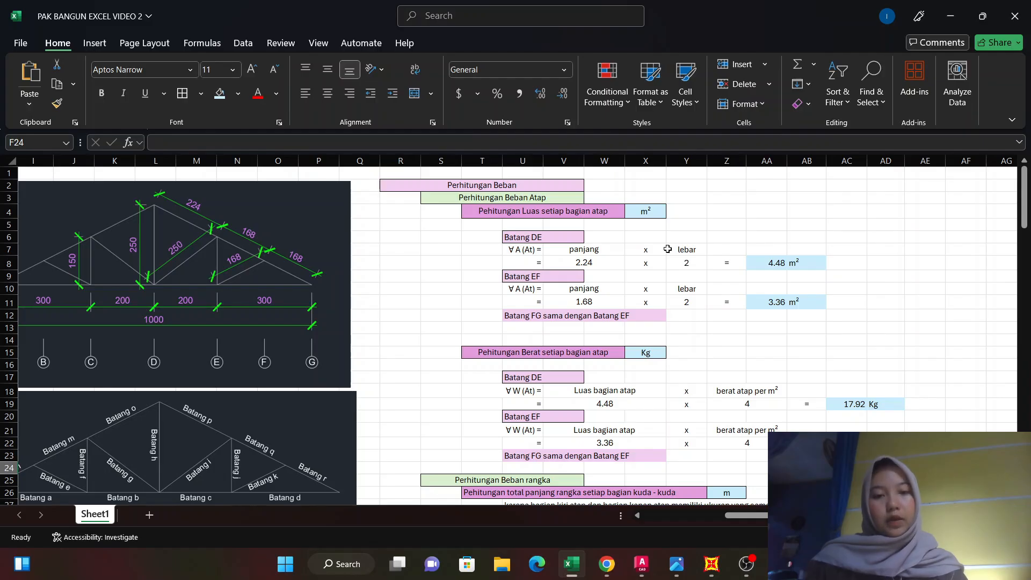
left_click_drag(763, 515, 700, 534)
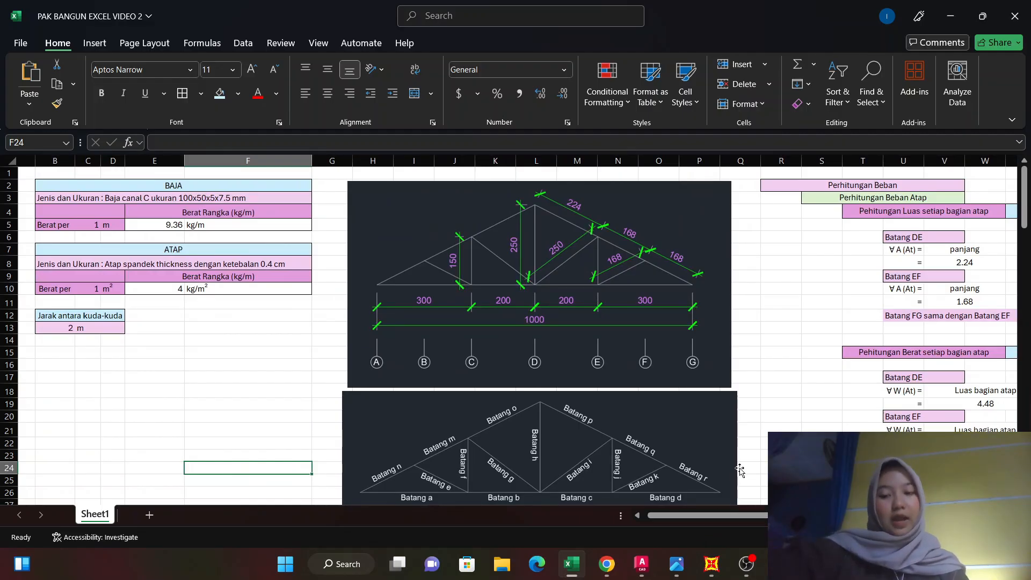
left_click_drag(732, 522, 794, 522)
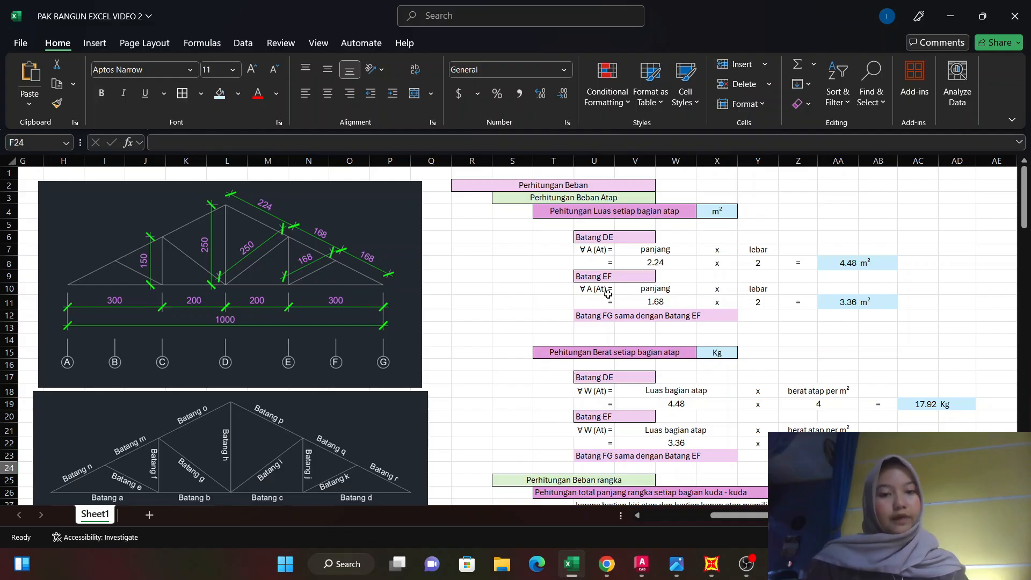
Examine the roof weight calculations for Batang DE and EF, checking the roof's unit weight and the formula in cell AC19.
left_click_drag(759, 517, 784, 517)
scroll(667, 334, "down", 1)
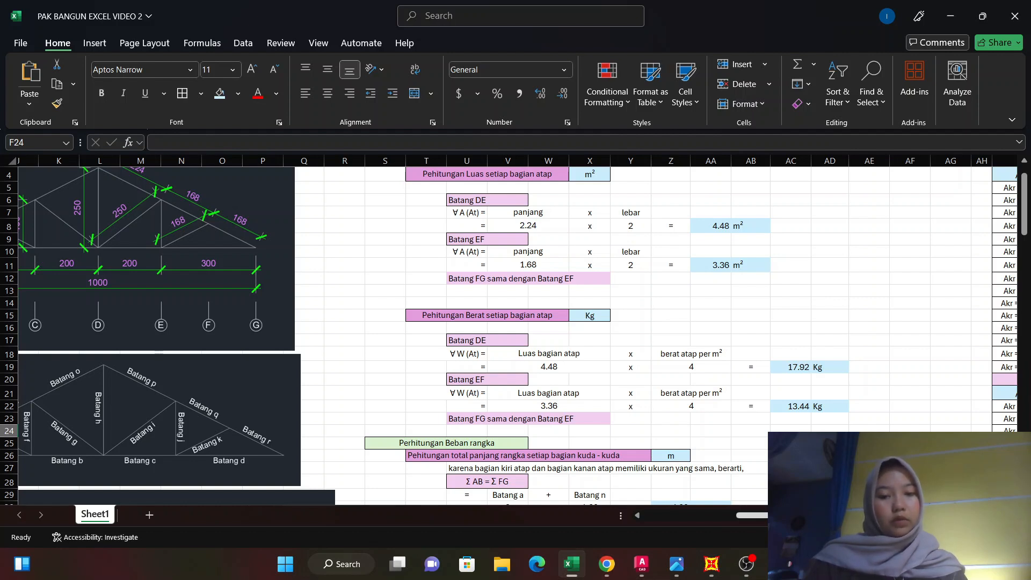
left_click_drag(779, 515, 773, 516)
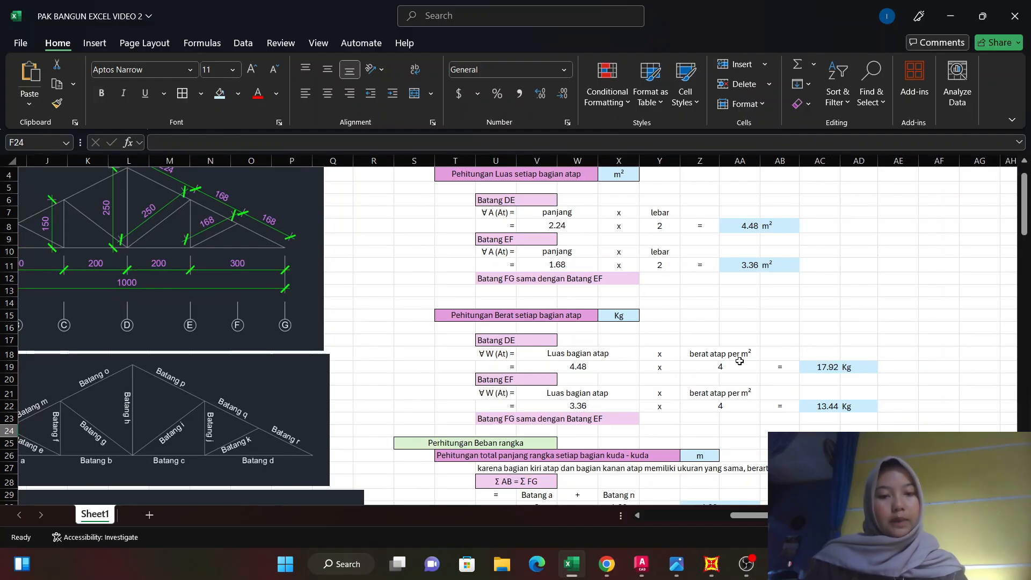
left_click_drag(752, 515, 708, 516)
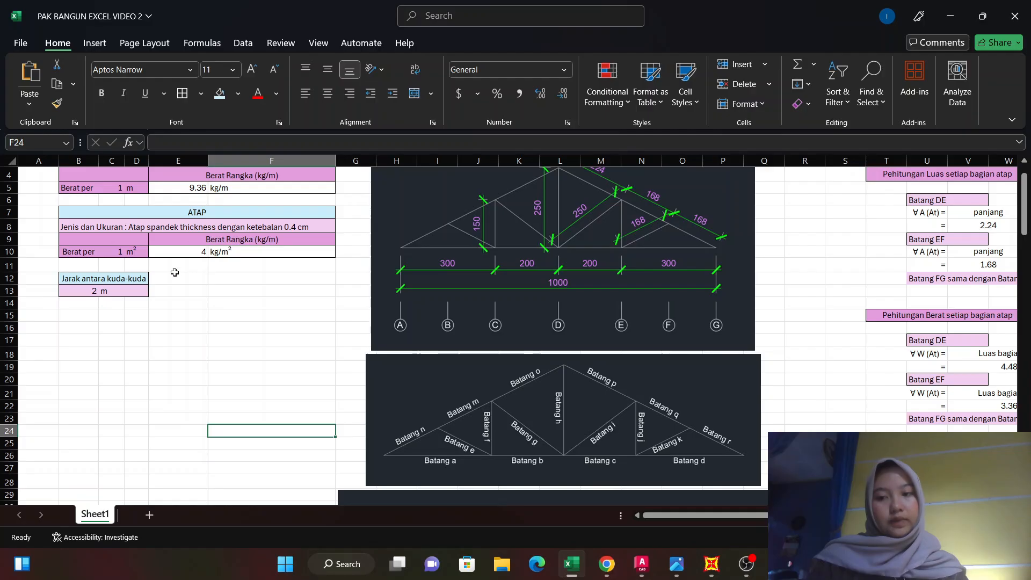
left_click_drag(714, 515, 807, 515)
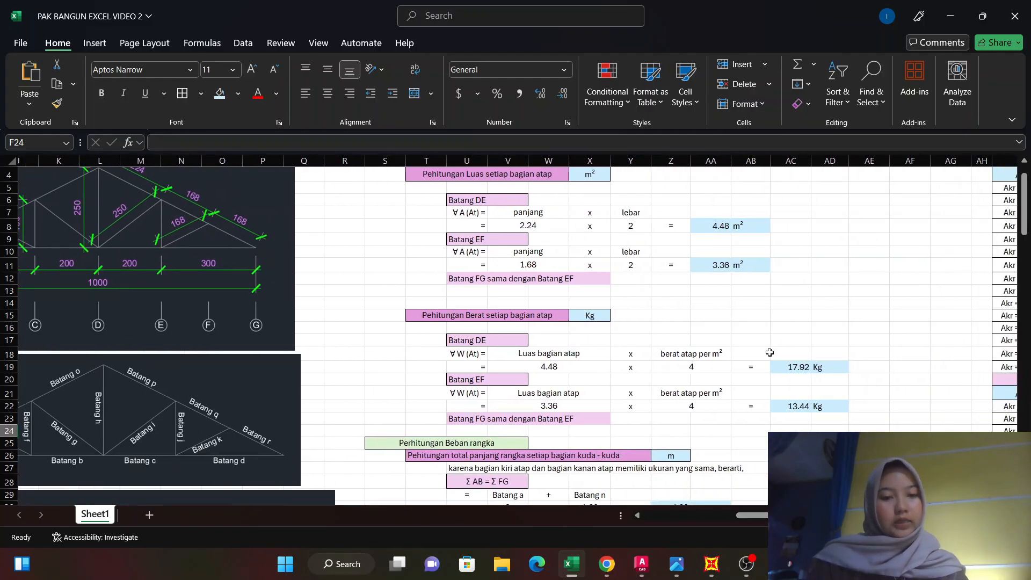
left_click_drag(769, 353, 802, 368)
left_click(802, 370)
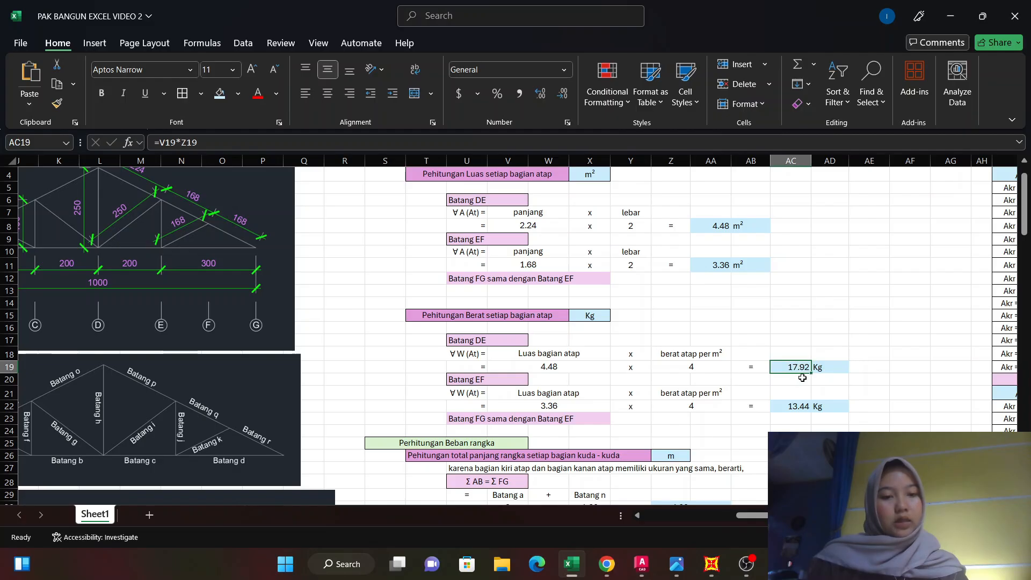
scroll(832, 367, "down", 2)
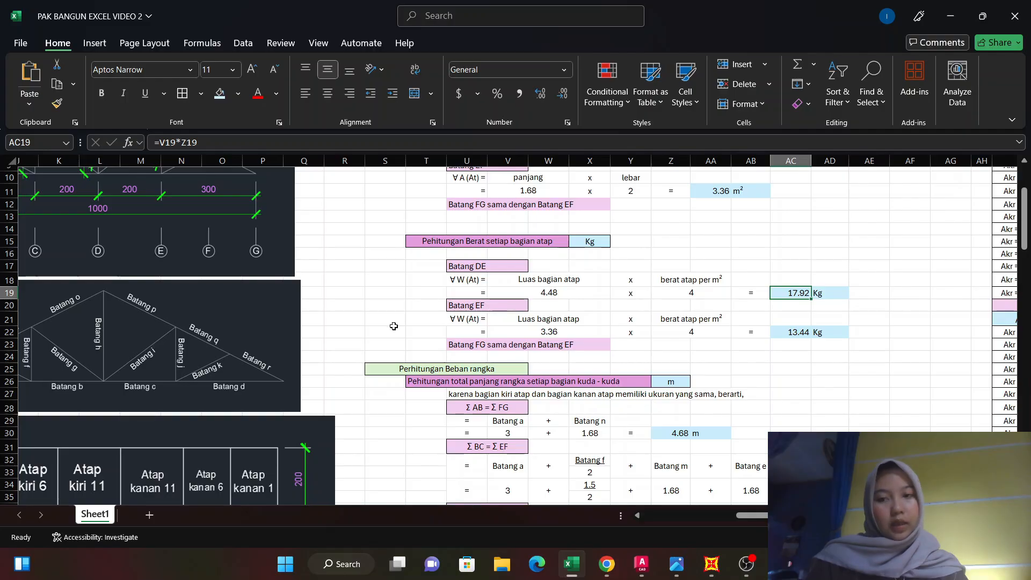
scroll(205, 238, "up", 2)
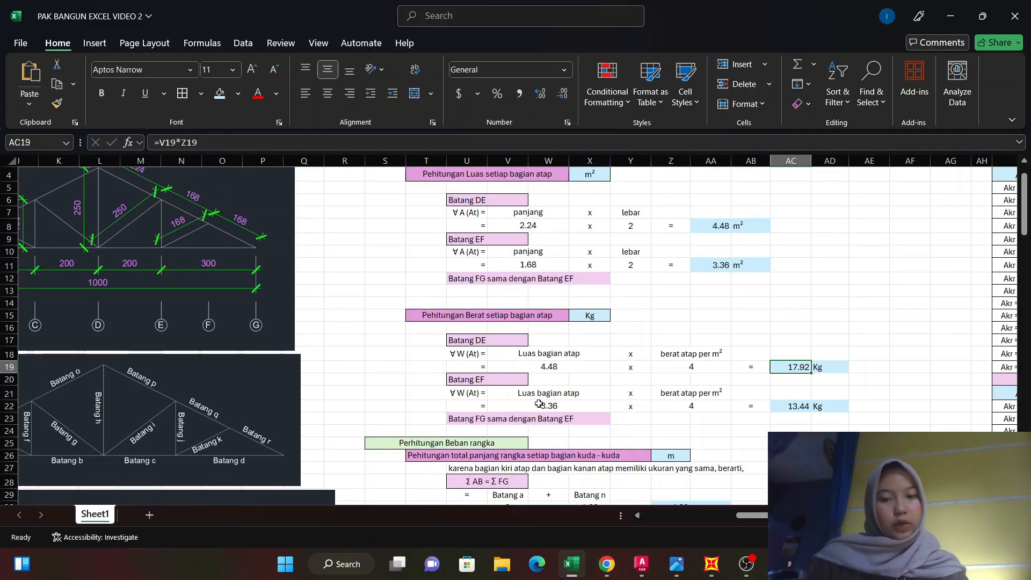
scroll(539, 403, "down", 2)
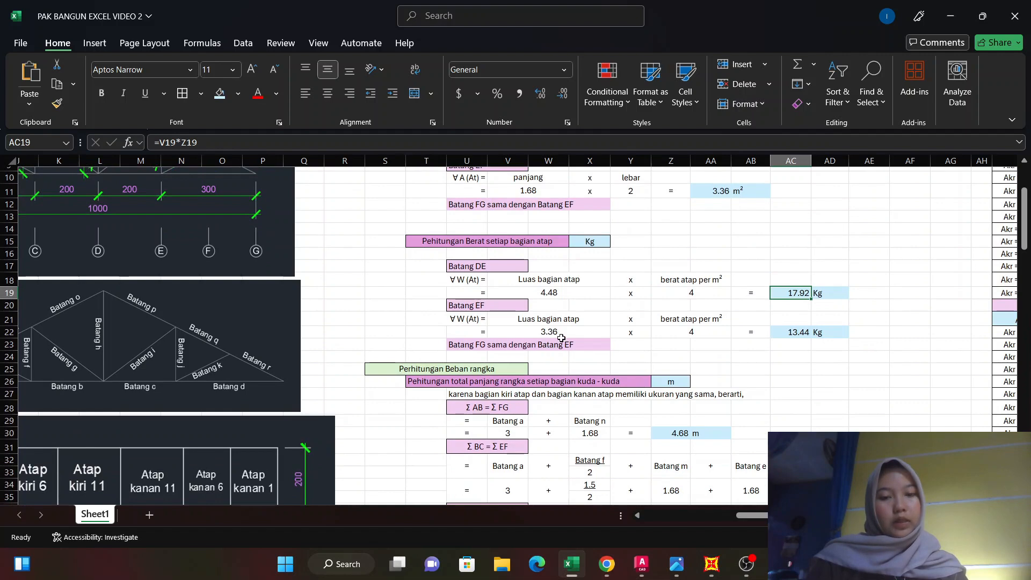
scroll(646, 284, "up", 1)
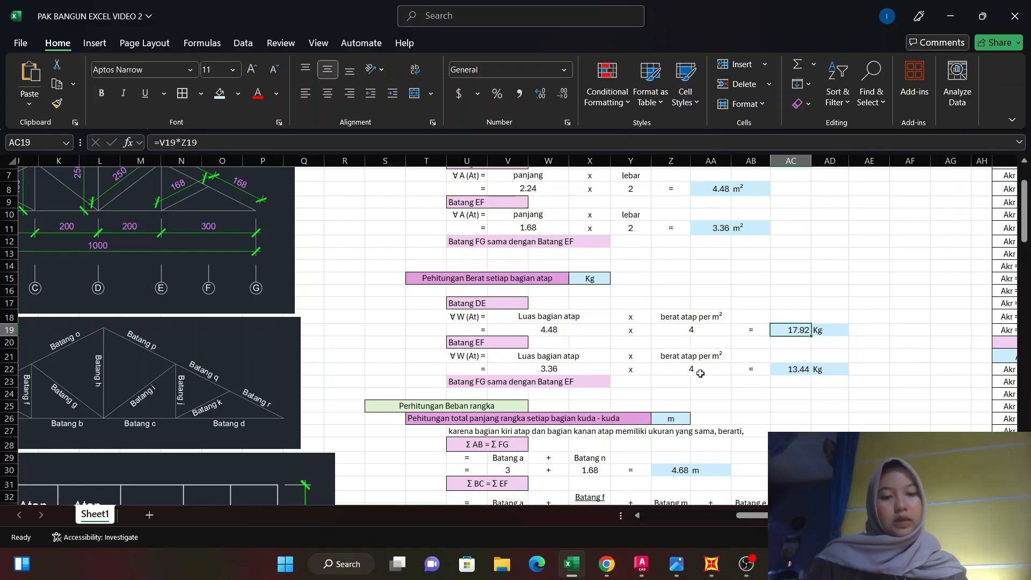
scroll(809, 376, "down", 2)
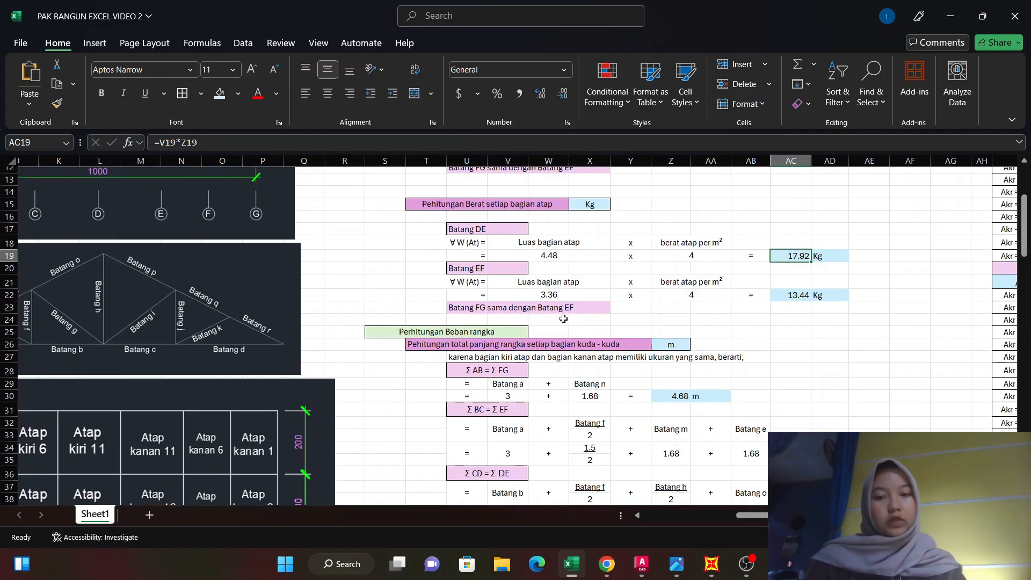
Examine the total frame length calculations for each truss section, comparing Σ AB = Σ FG with the truss dimension and member diagrams.
scroll(563, 319, "down", 1)
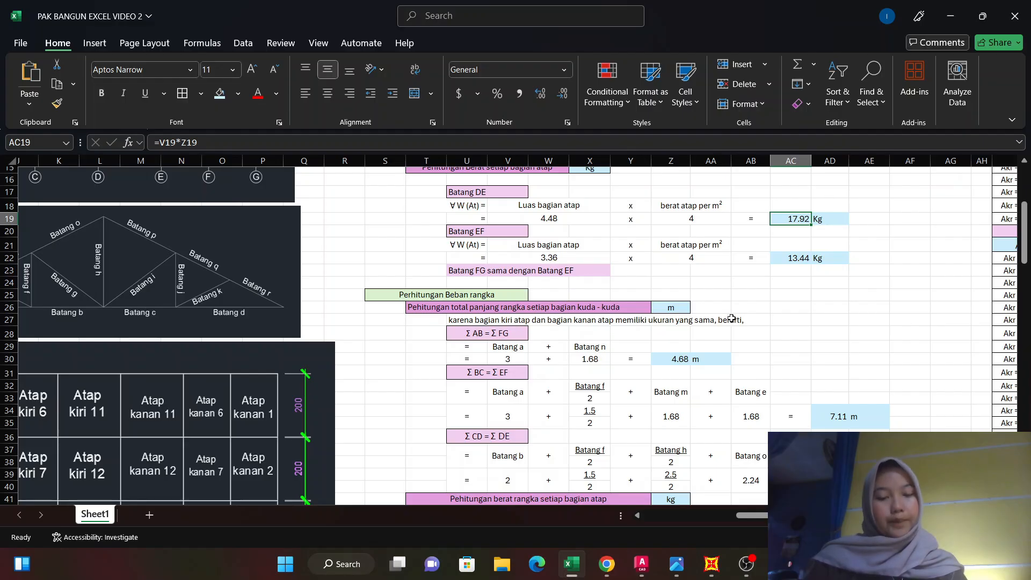
scroll(731, 319, "down", 2)
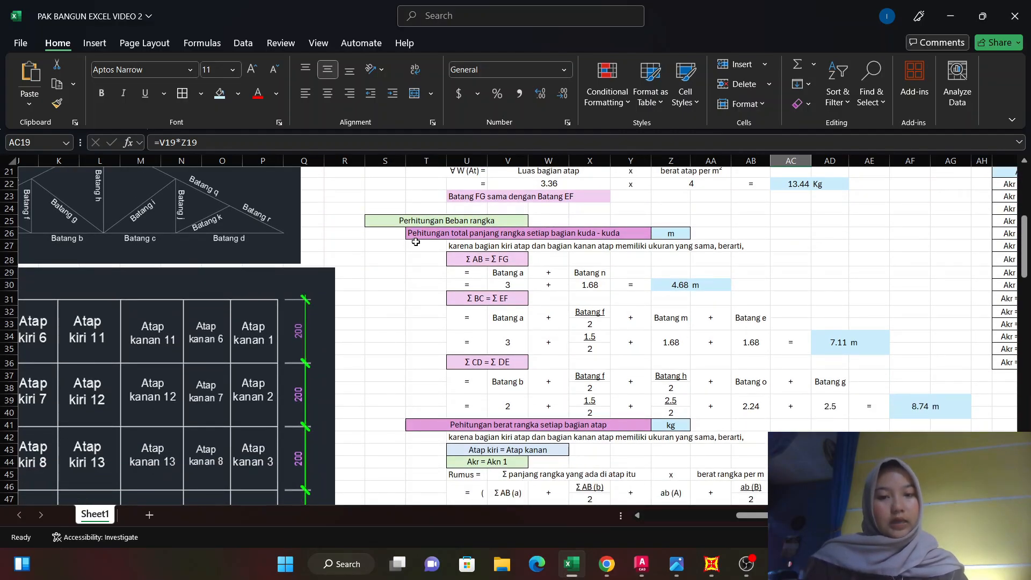
scroll(188, 306, "down", 1)
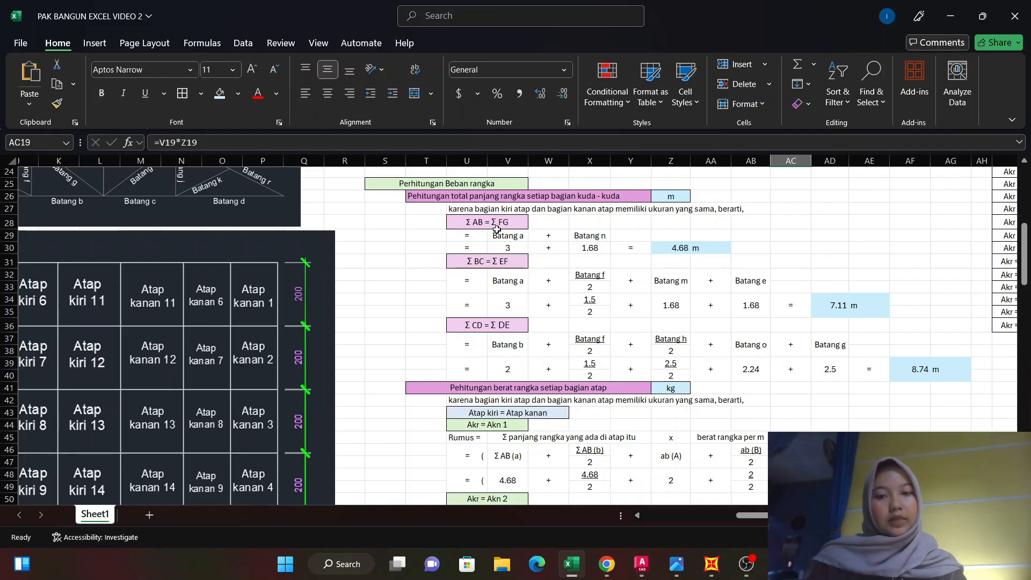
scroll(510, 316, "up", 4)
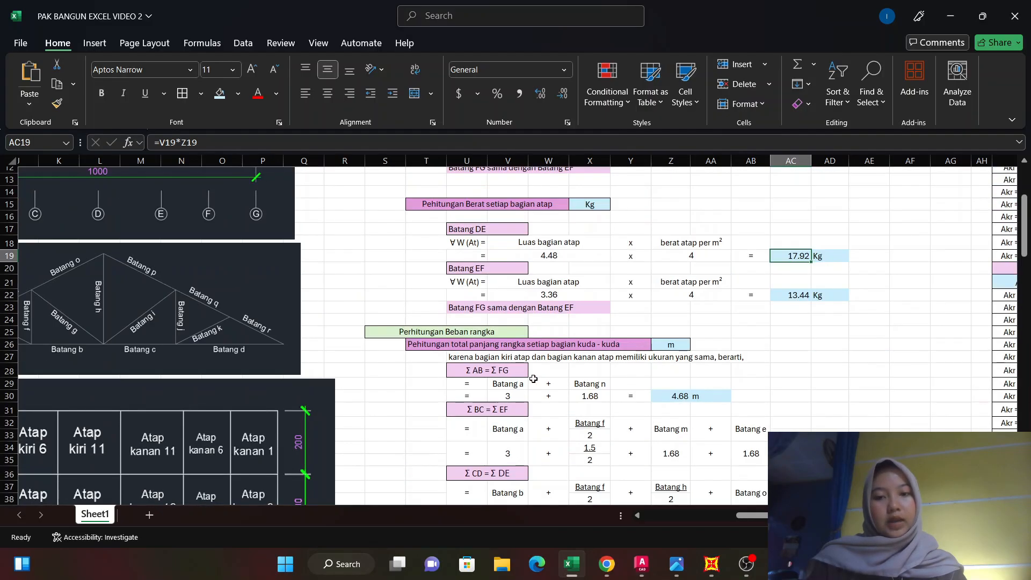
scroll(509, 315, "left", 1)
scroll(376, 322, "left", 3)
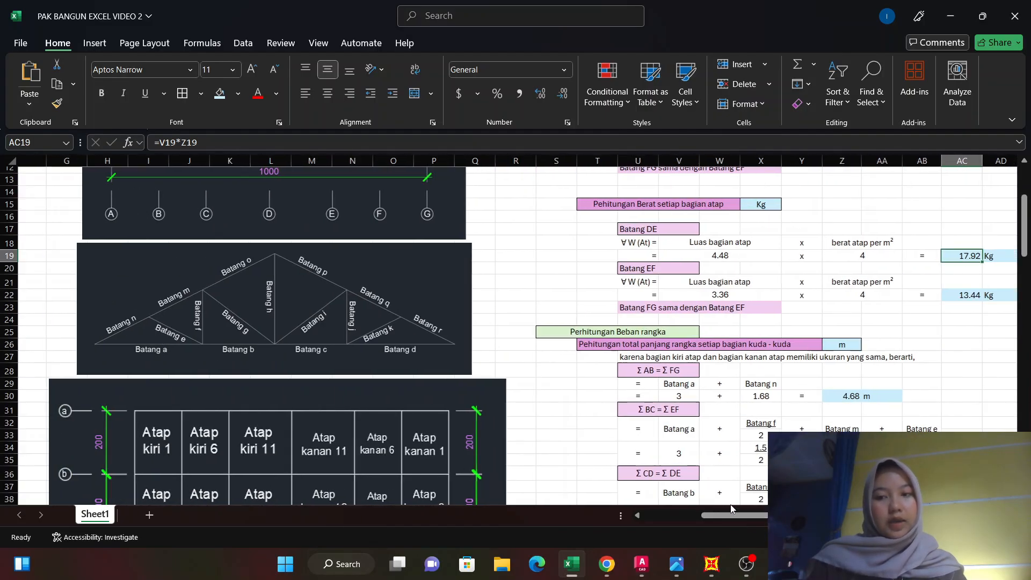
scroll(158, 248, "up", 1)
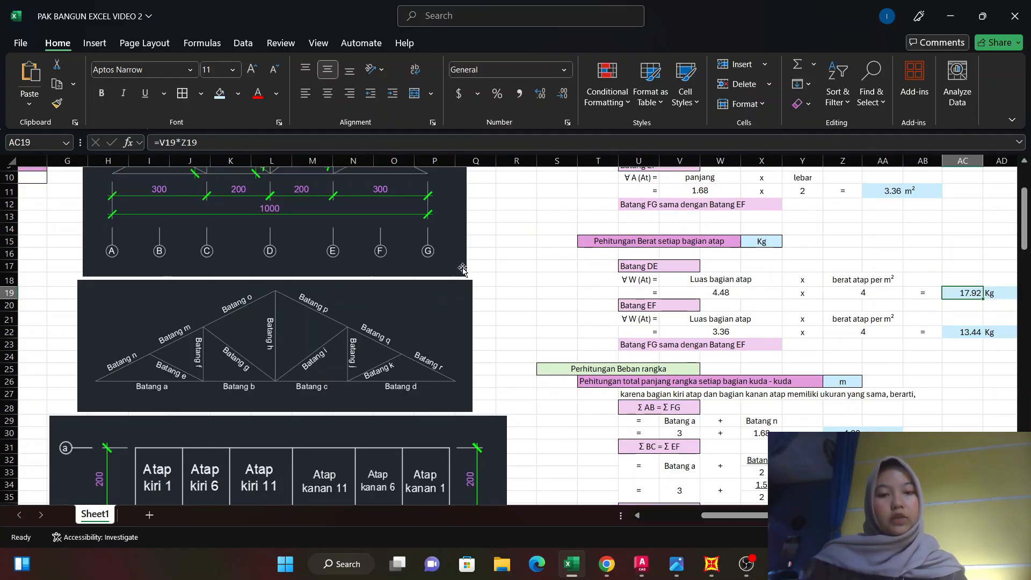
scroll(306, 280, "up", 3)
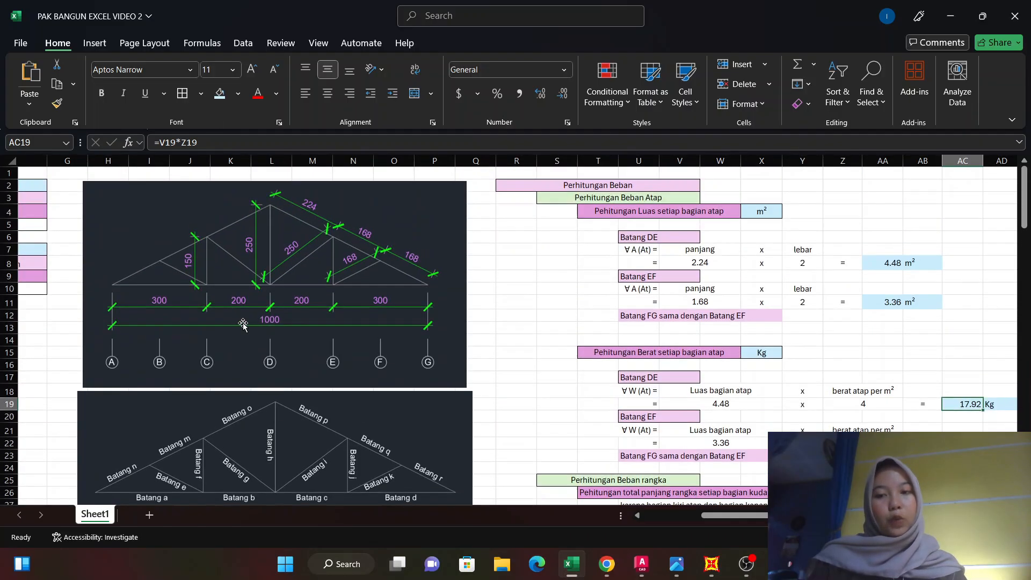
scroll(479, 341, "down", 2)
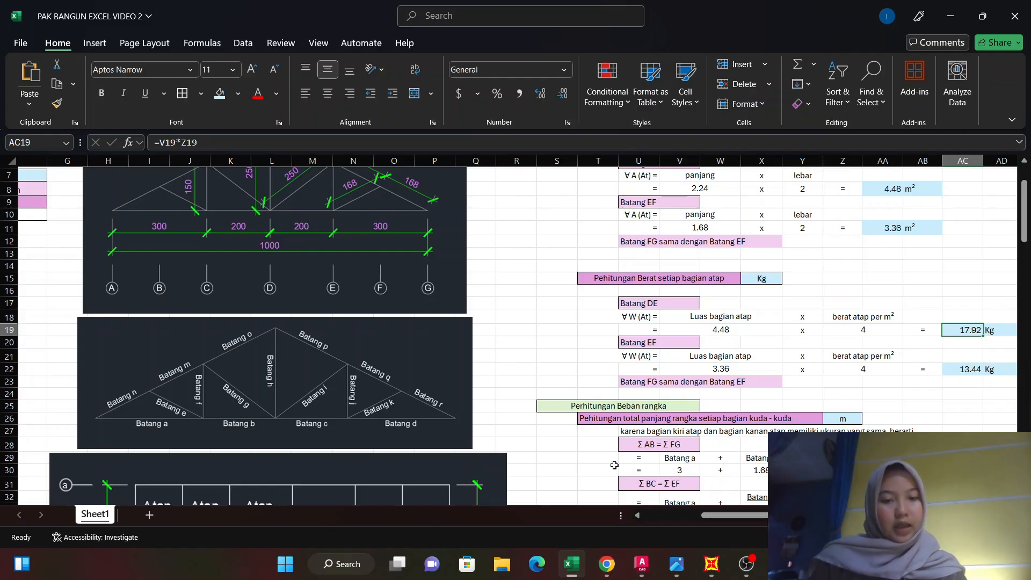
scroll(175, 401, "down", 1)
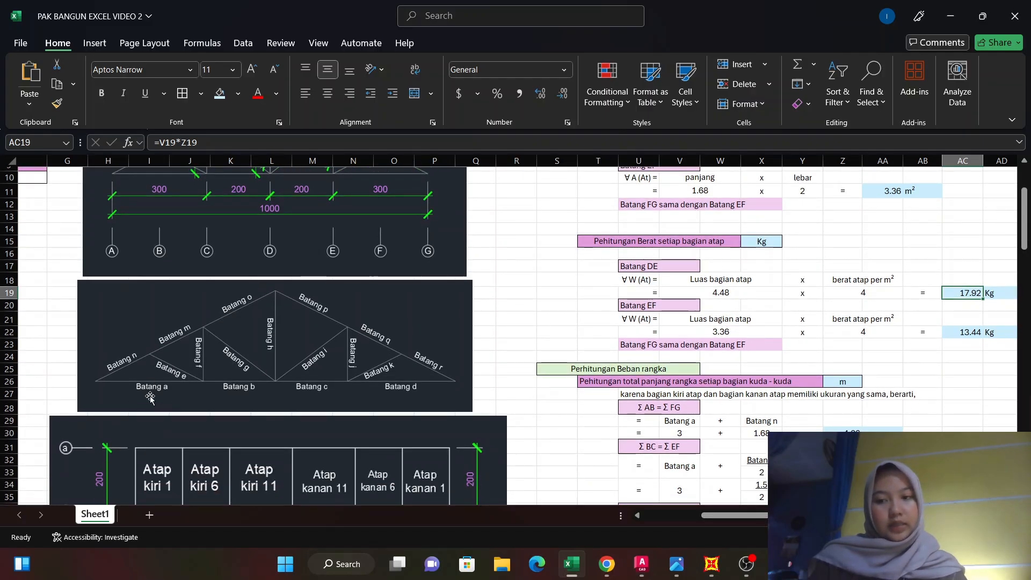
scroll(155, 379, "up", 1)
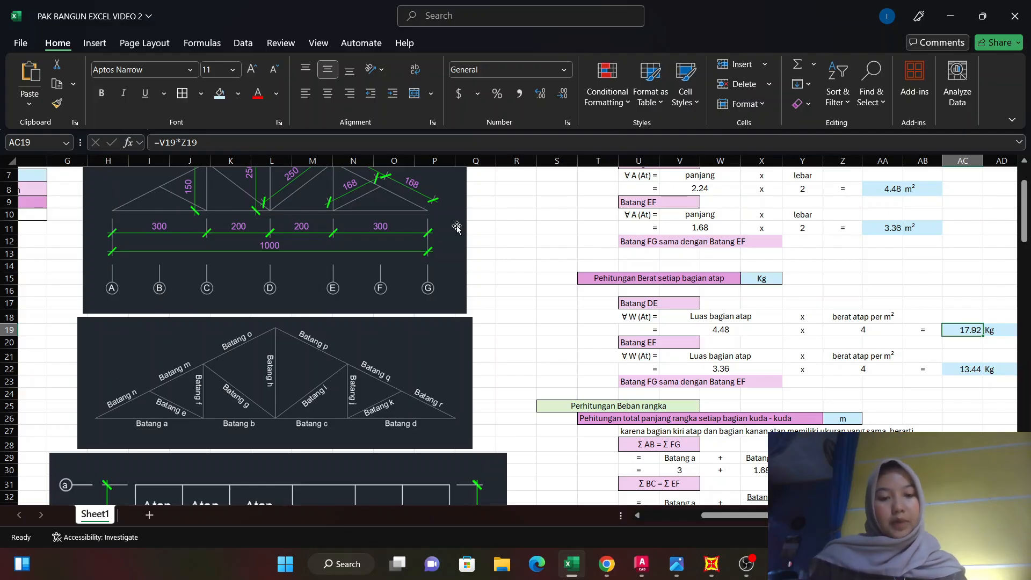
scroll(778, 365, "down", 2)
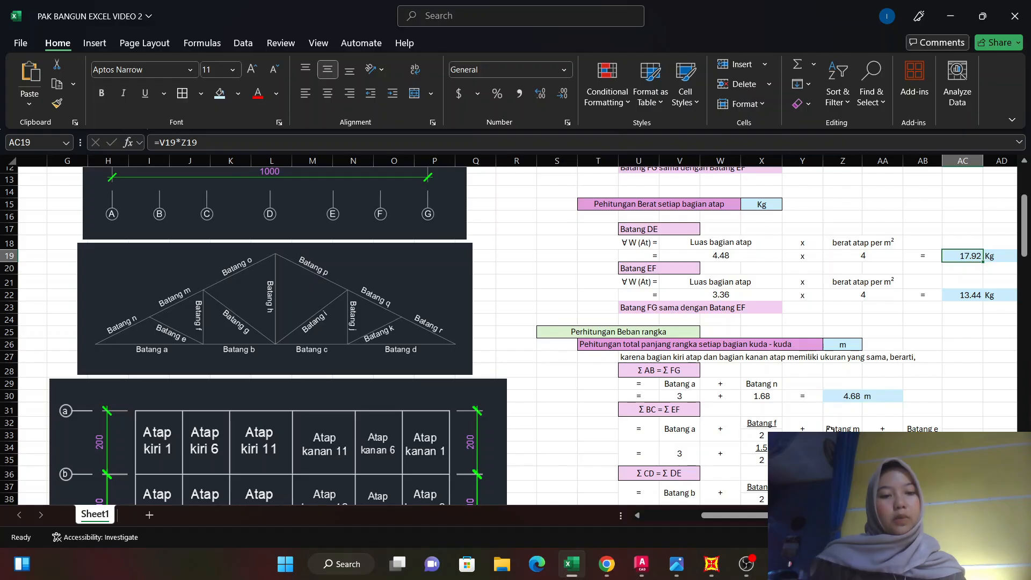
scroll(829, 430, "down", 1)
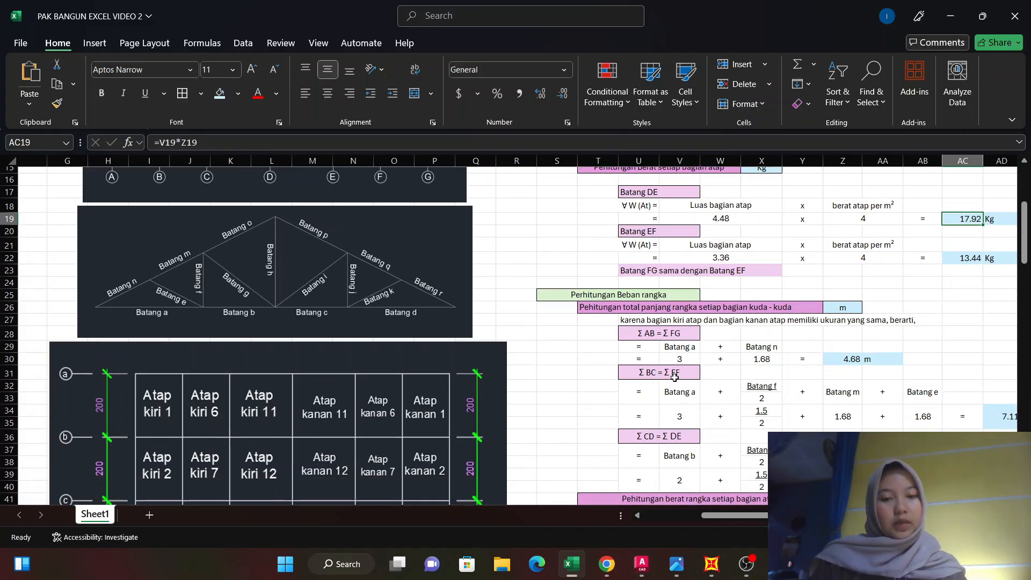
Examine the Σ BC = Σ EF frame length formula, matching Batang a to the truss member diagram and the span dimensions.
scroll(691, 397, "down", 1)
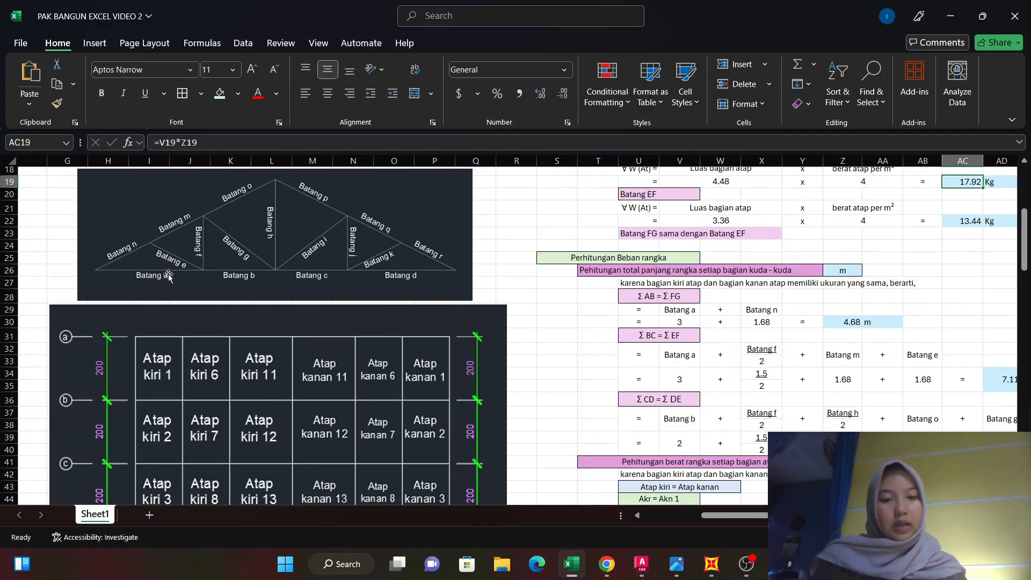
scroll(192, 260, "up", 1)
scroll(192, 260, "up", 3)
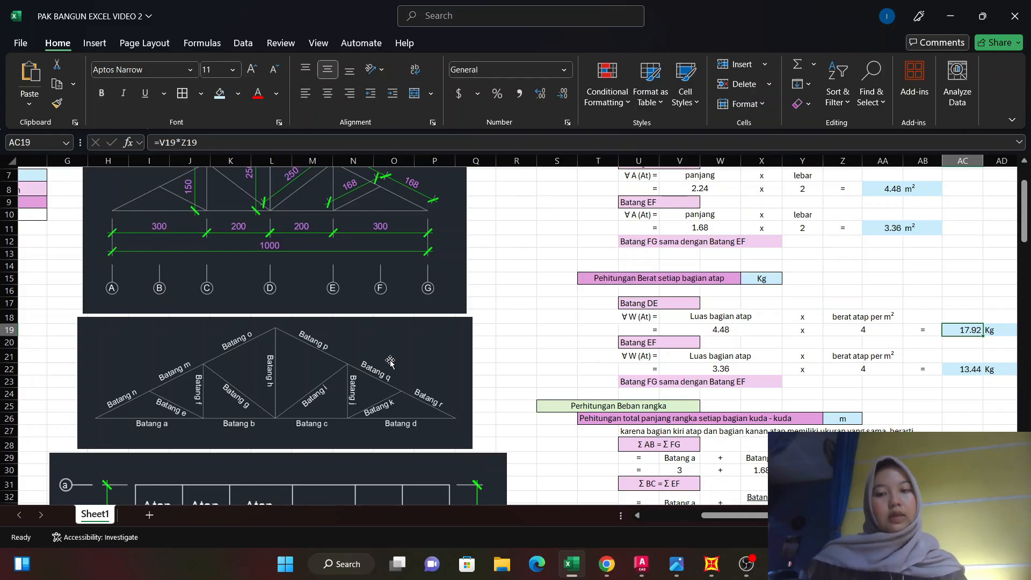
scroll(390, 362, "down", 2)
scroll(459, 335, "down", 1)
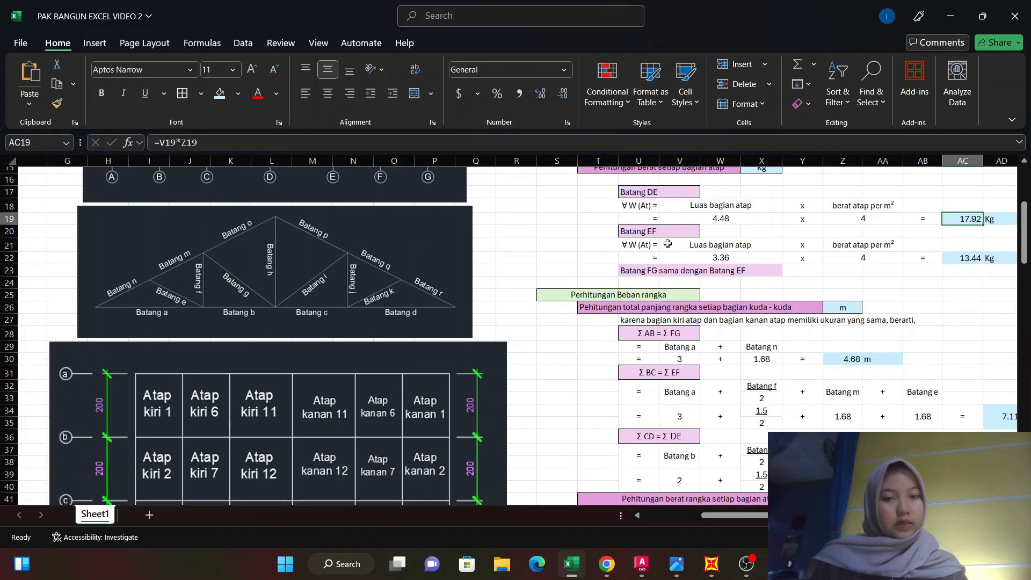
scroll(700, 261, "down", 2)
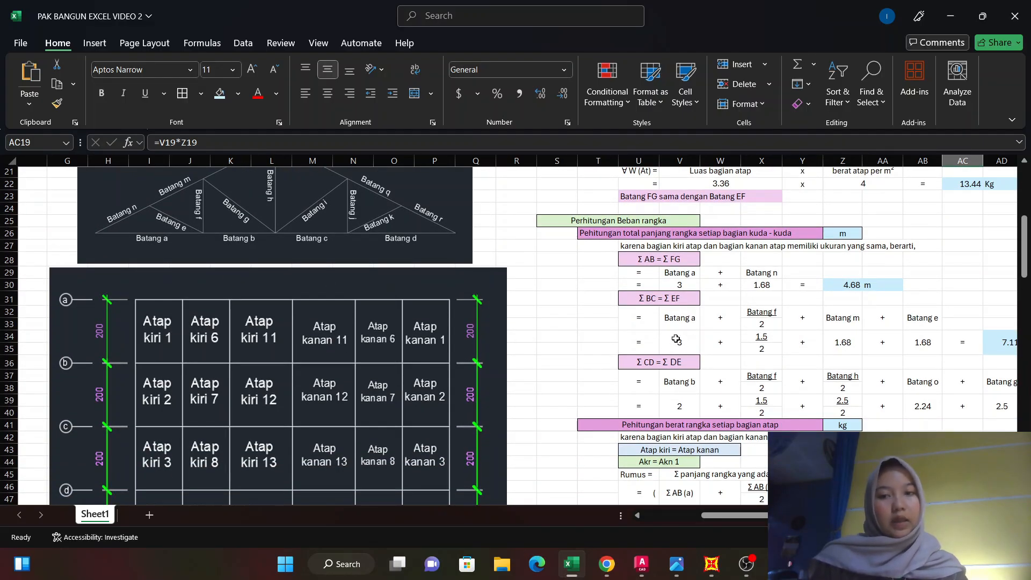
scroll(209, 242, "up", 5)
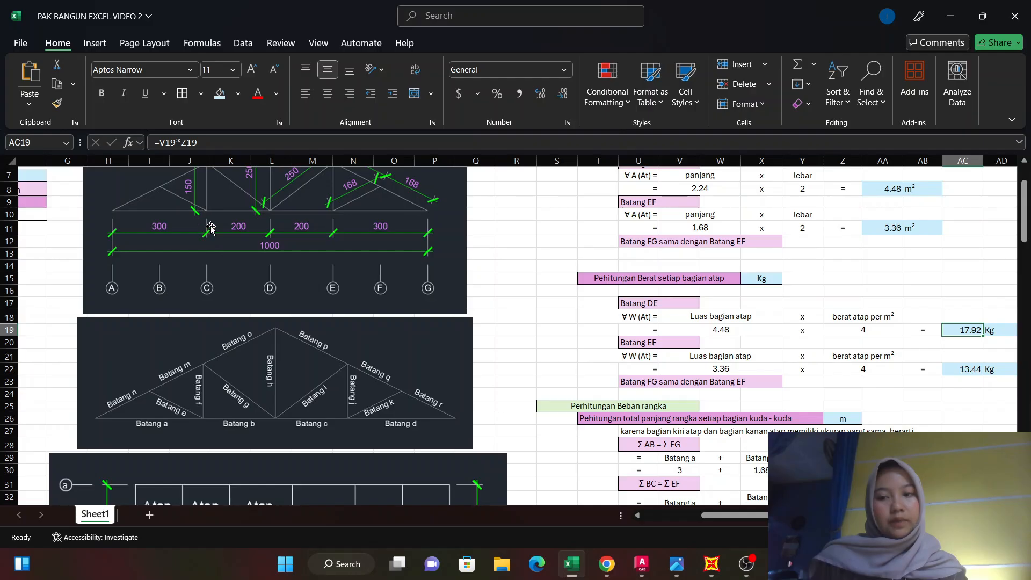
scroll(210, 228, "up", 1)
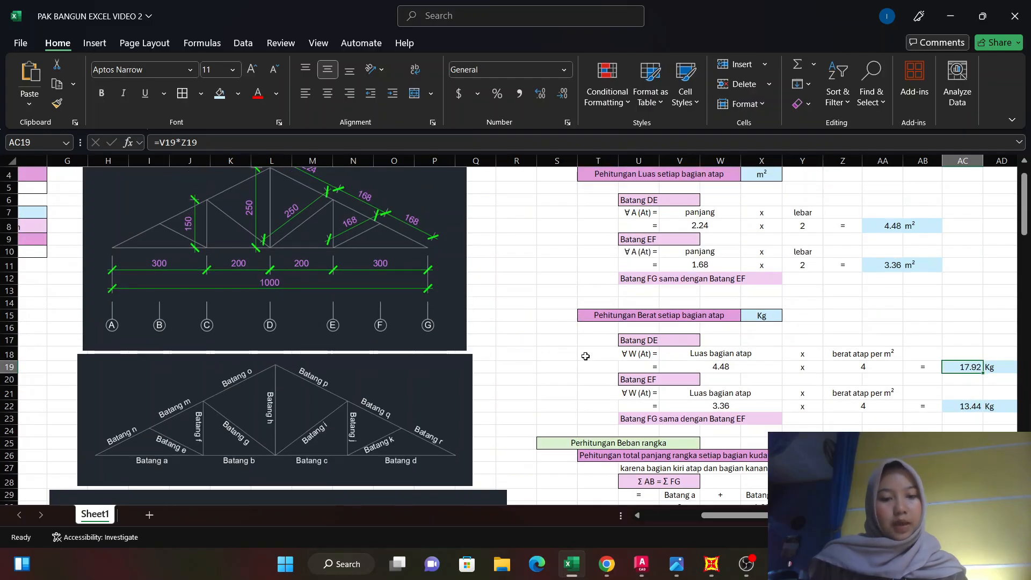
scroll(190, 219, "down", 3)
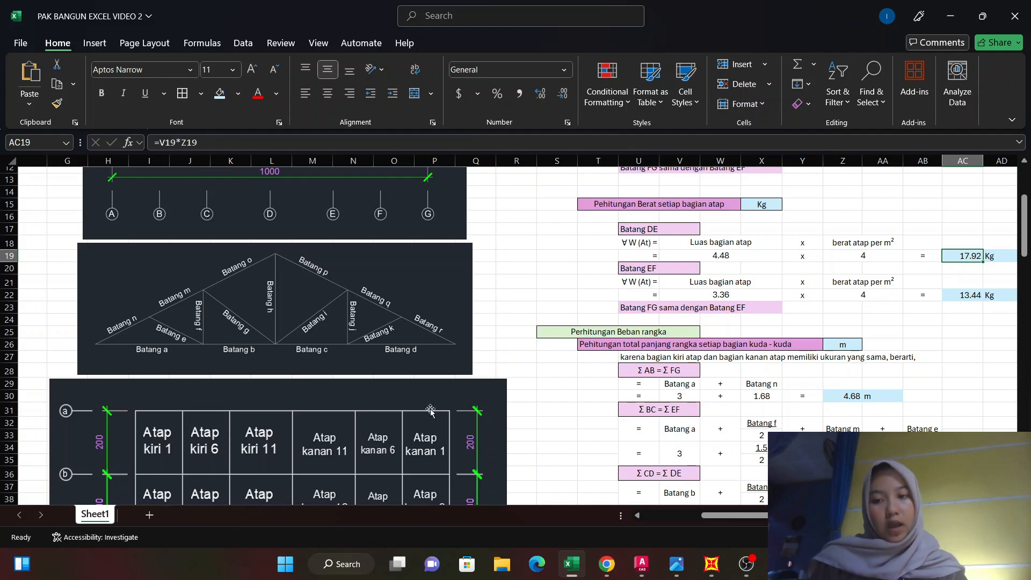
Examine the Batang f, Batang m and Batang e terms of Σ BC = Σ EF against the truss dimensions.
scroll(201, 334, "up", 1)
scroll(200, 334, "up", 1)
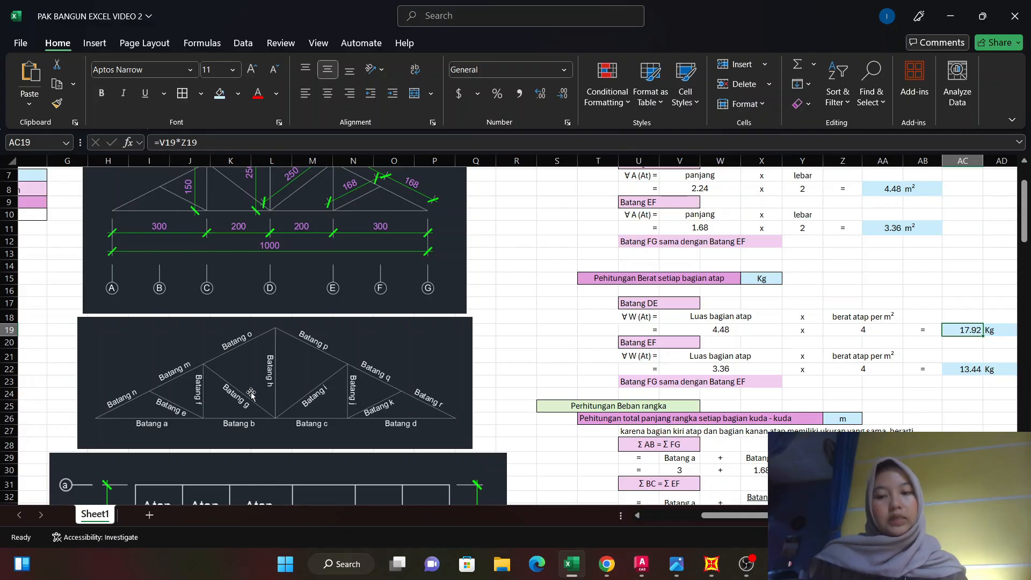
scroll(251, 397, "down", 2)
scroll(732, 380, "down", 2)
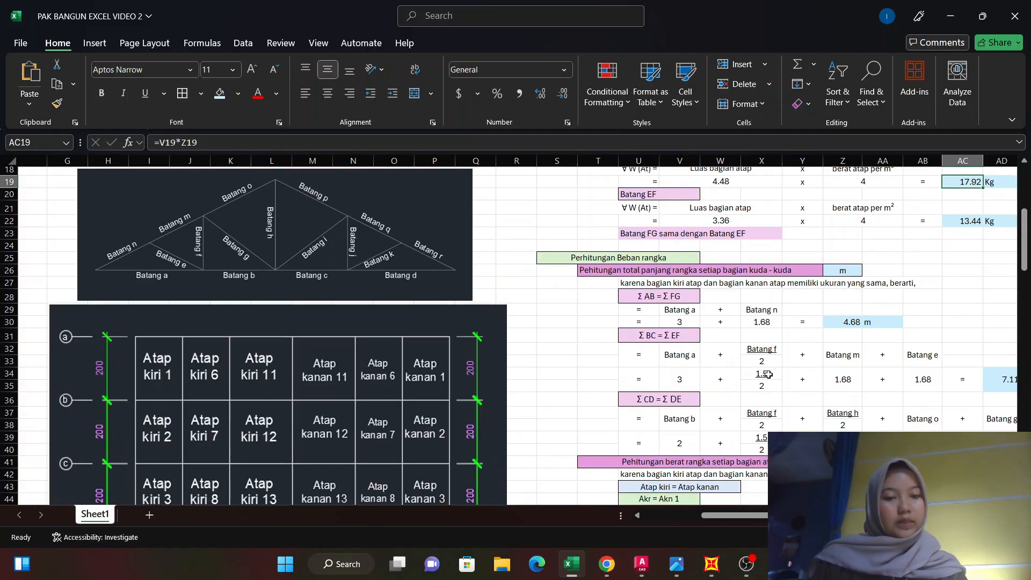
scroll(913, 400, "down", 1)
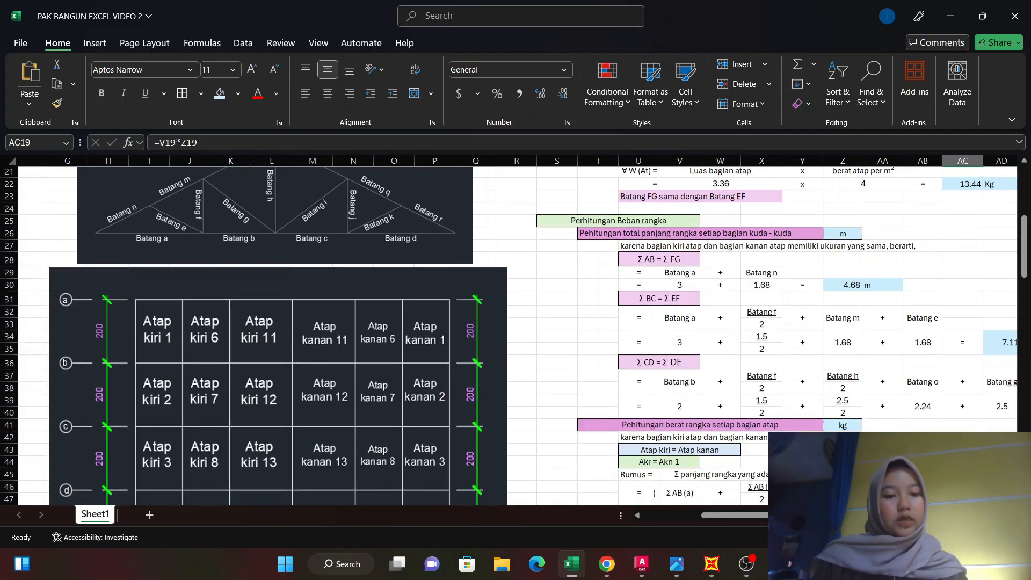
scroll(115, 302, "up", 5)
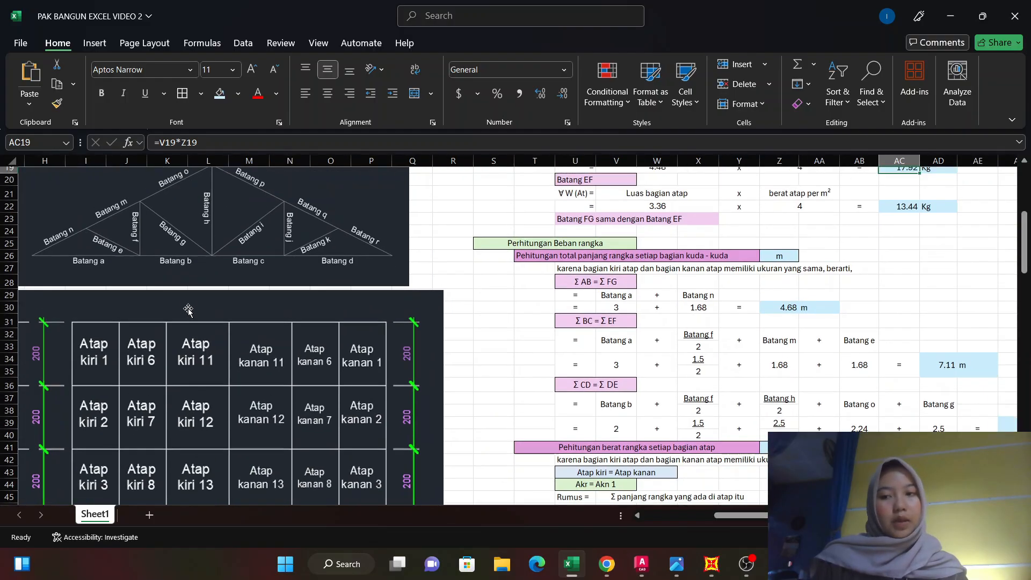
scroll(115, 303, "up", 1)
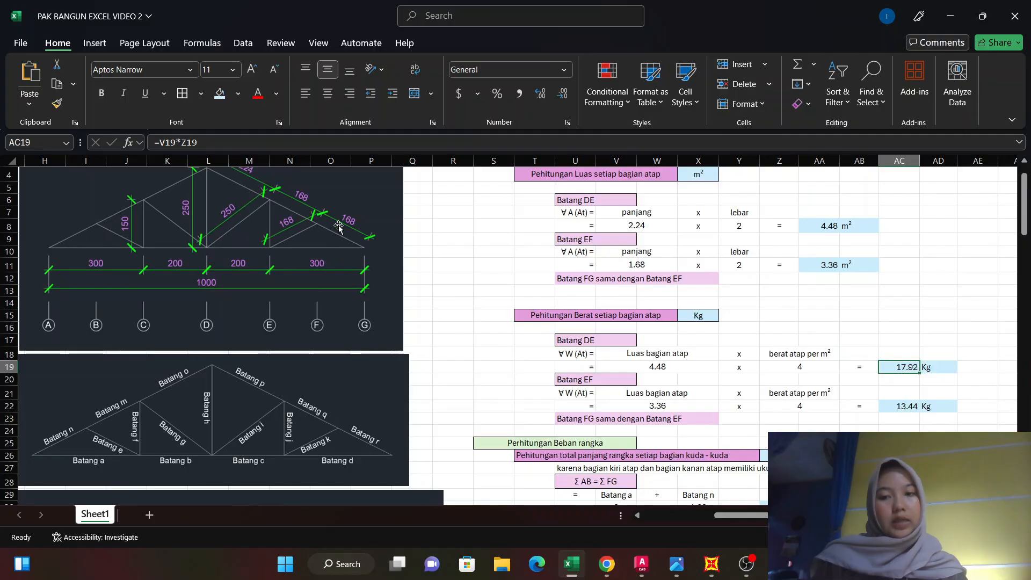
scroll(306, 197, "down", 2)
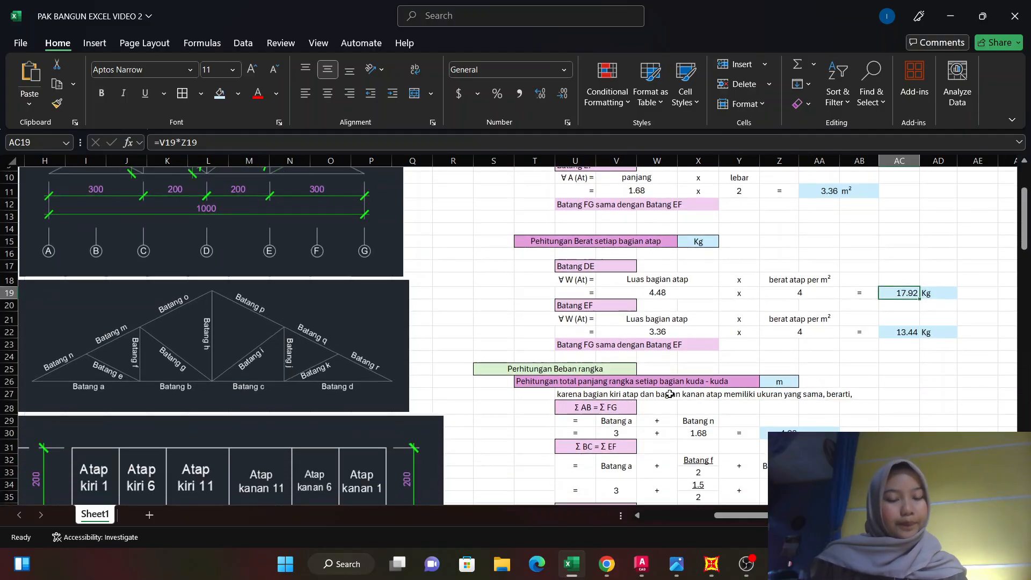
scroll(764, 427, "down", 1)
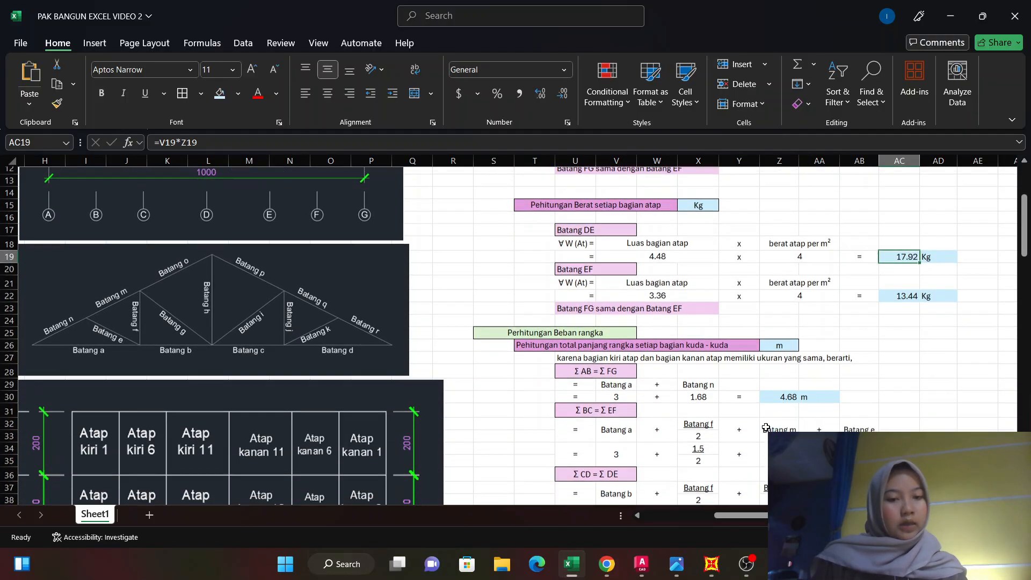
scroll(57, 310, "up", 3)
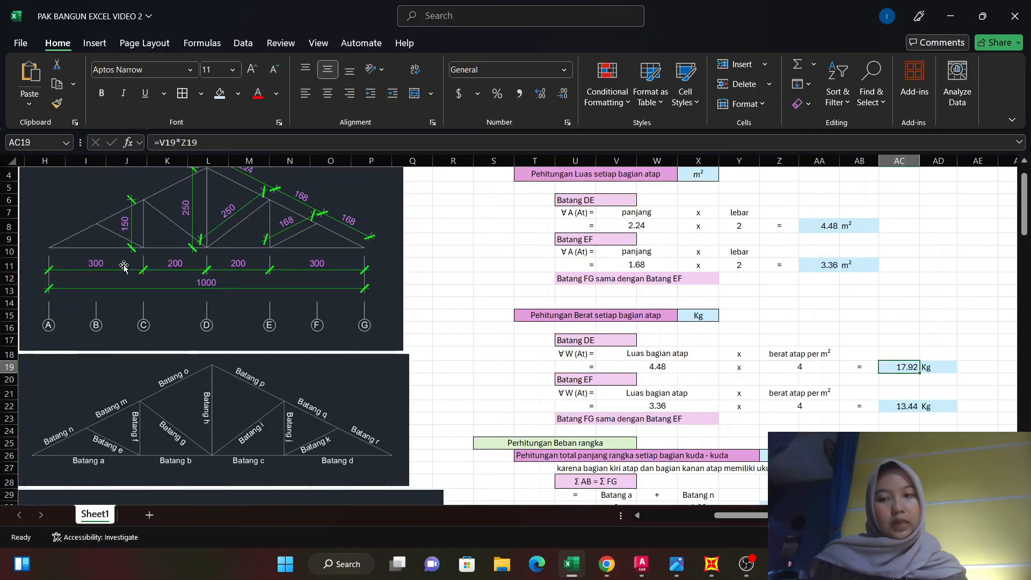
scroll(697, 377, "down", 4)
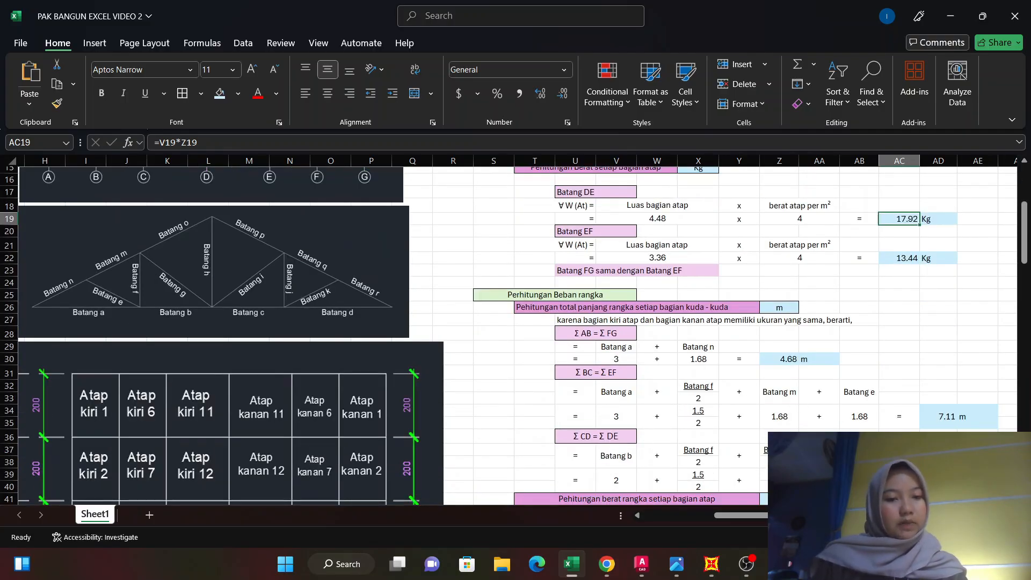
Examine the Batang b, f, h and o terms of Σ CD = Σ DE against the truss member and dimension diagrams.
scroll(668, 415, "down", 1)
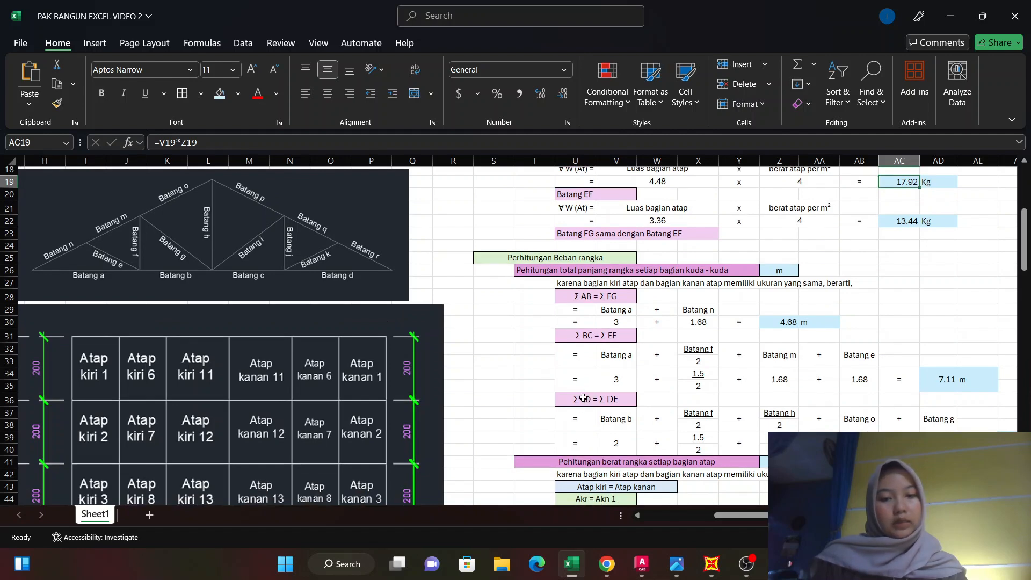
scroll(215, 321, "up", 4)
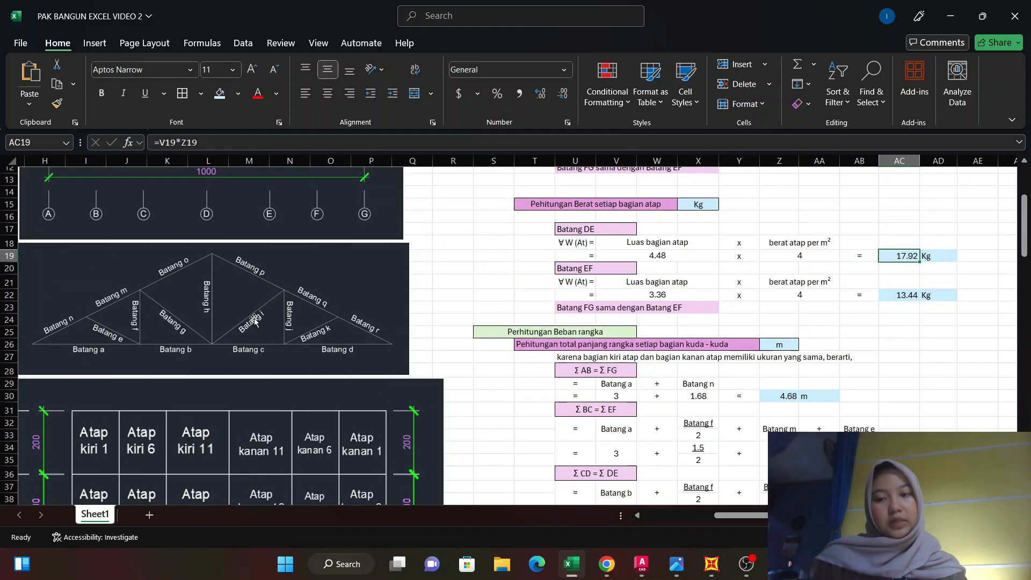
scroll(160, 256, "up", 1)
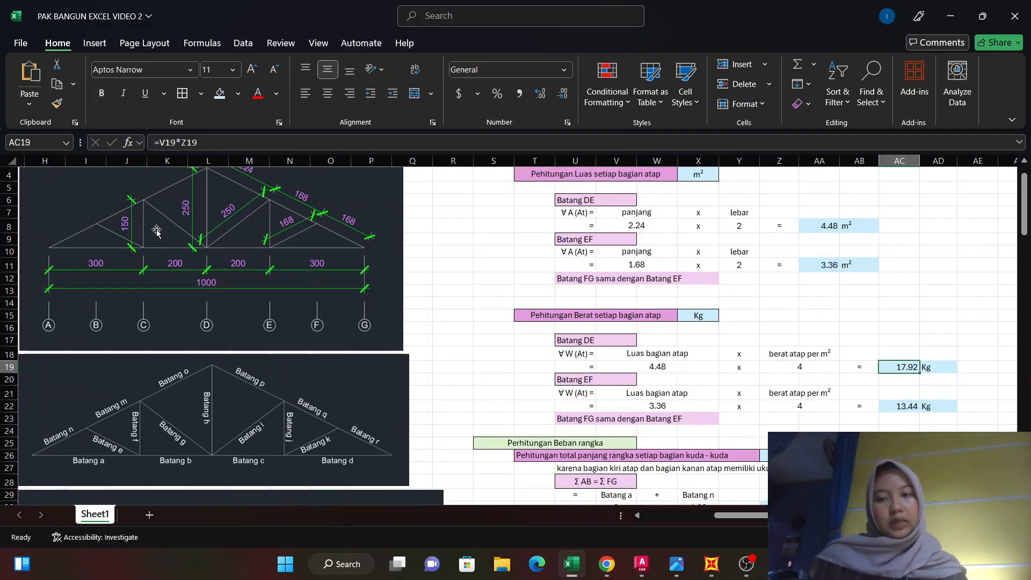
scroll(640, 435, "down", 2)
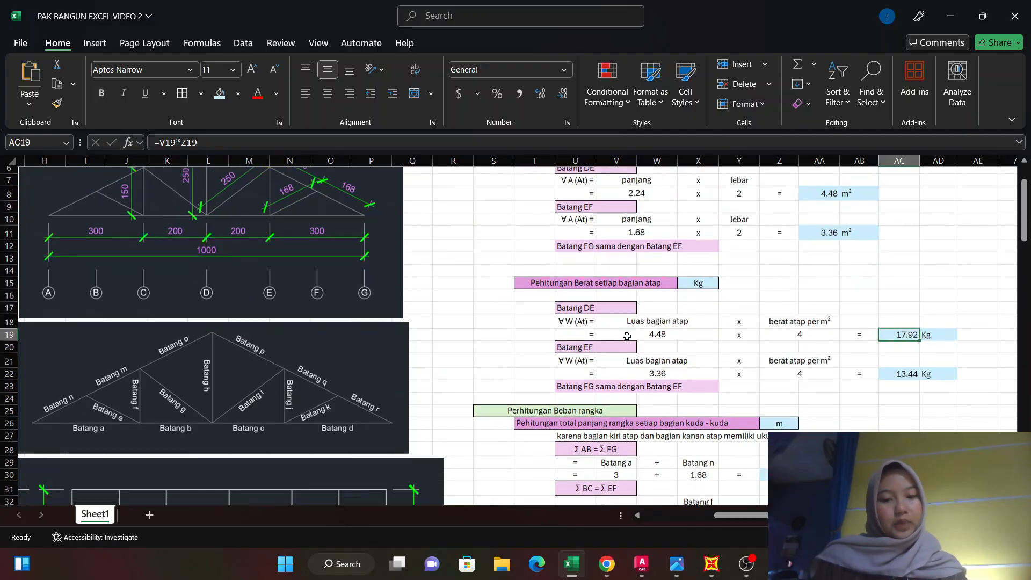
scroll(641, 423, "down", 3)
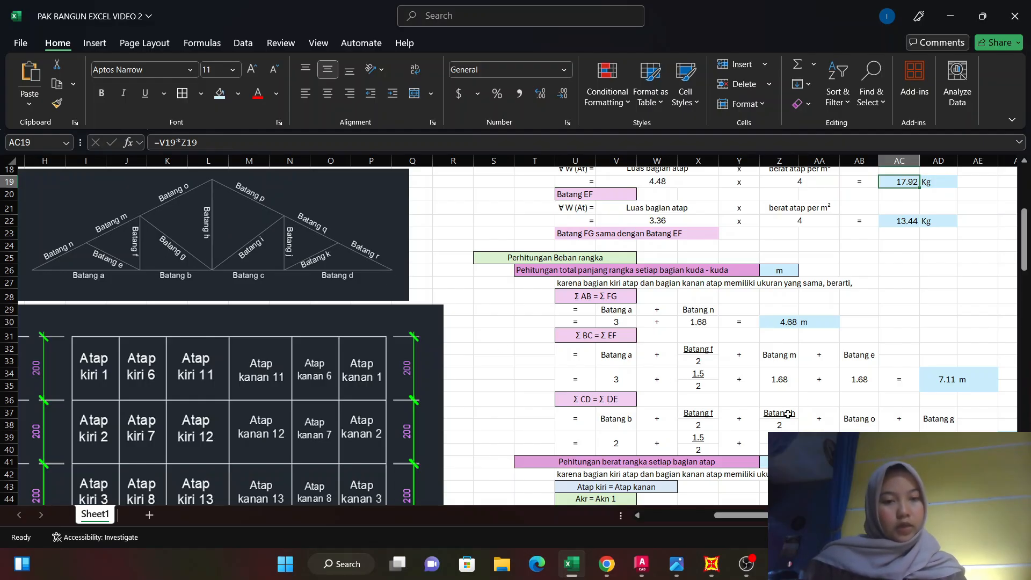
scroll(258, 296, "up", 2)
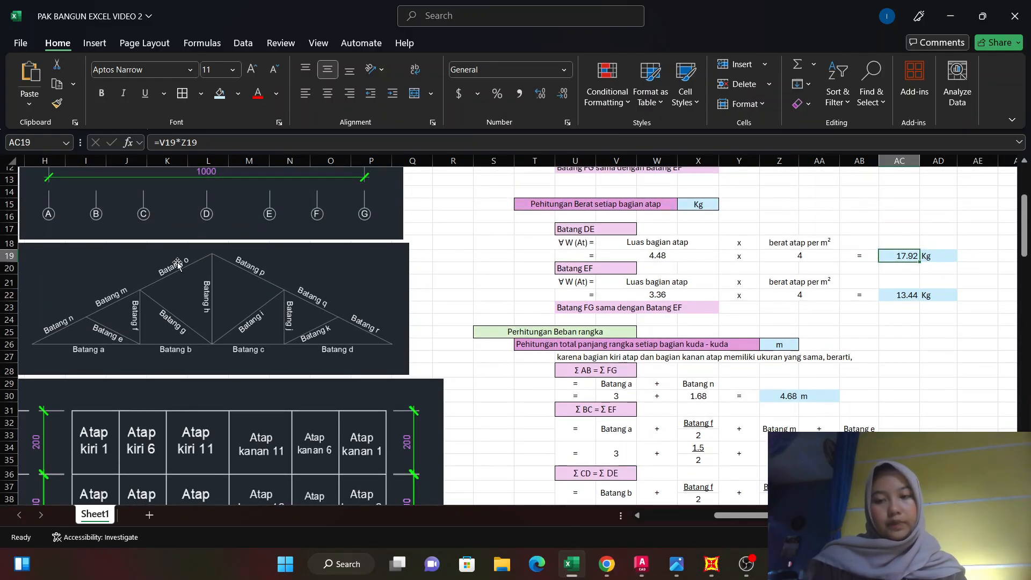
scroll(167, 268, "up", 3)
scroll(181, 317, "up", 1)
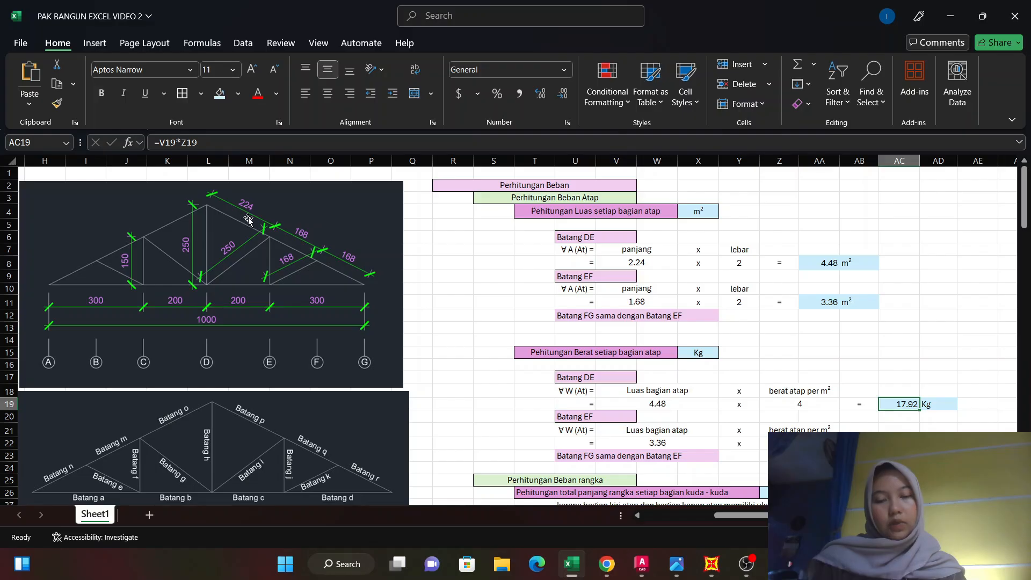
Check the Batang g term of Σ CD = Σ DE against the diagonal's dimension and review that section's total length.
scroll(848, 376, "down", 5)
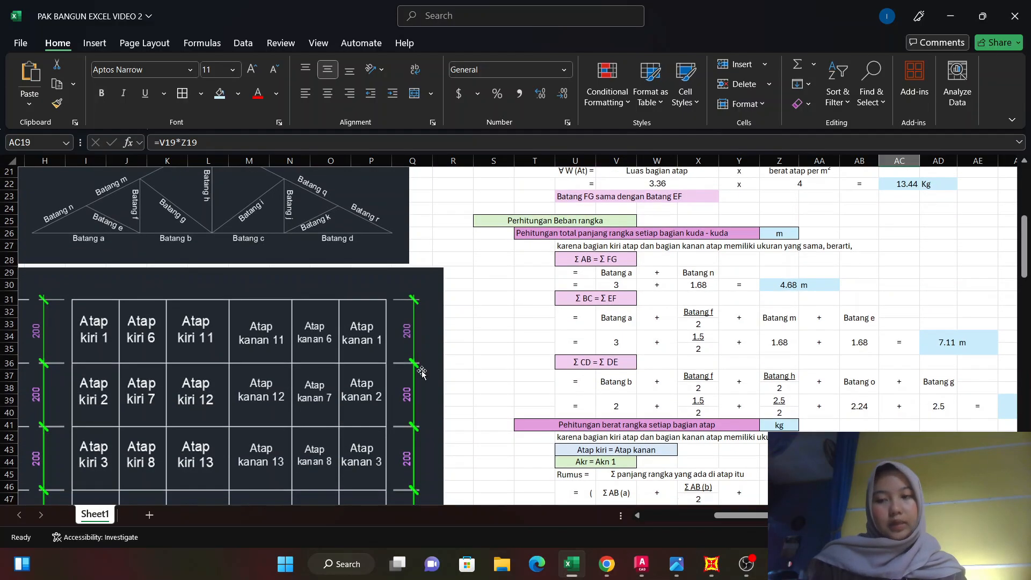
scroll(197, 288, "up", 2)
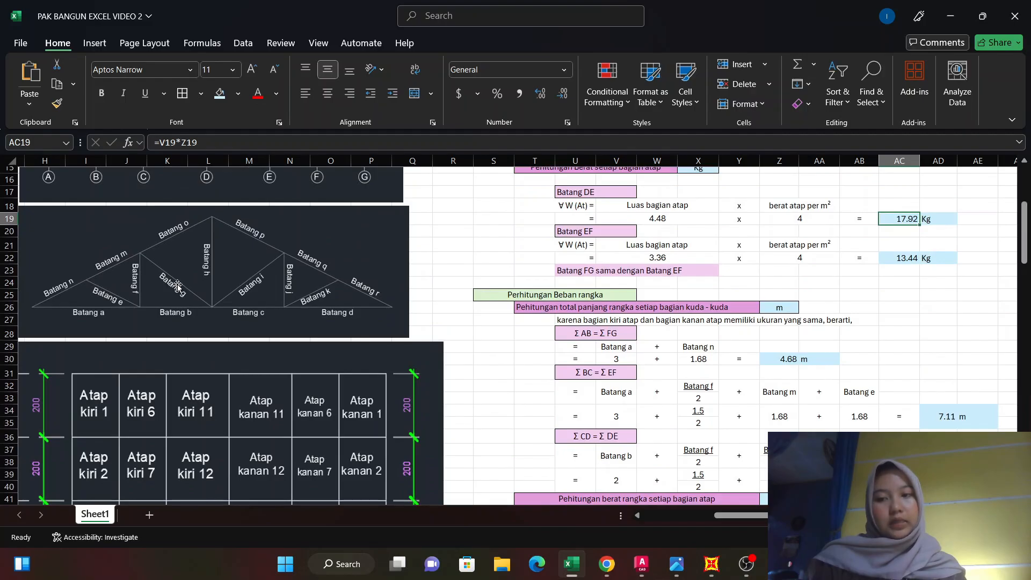
scroll(172, 279, "up", 4)
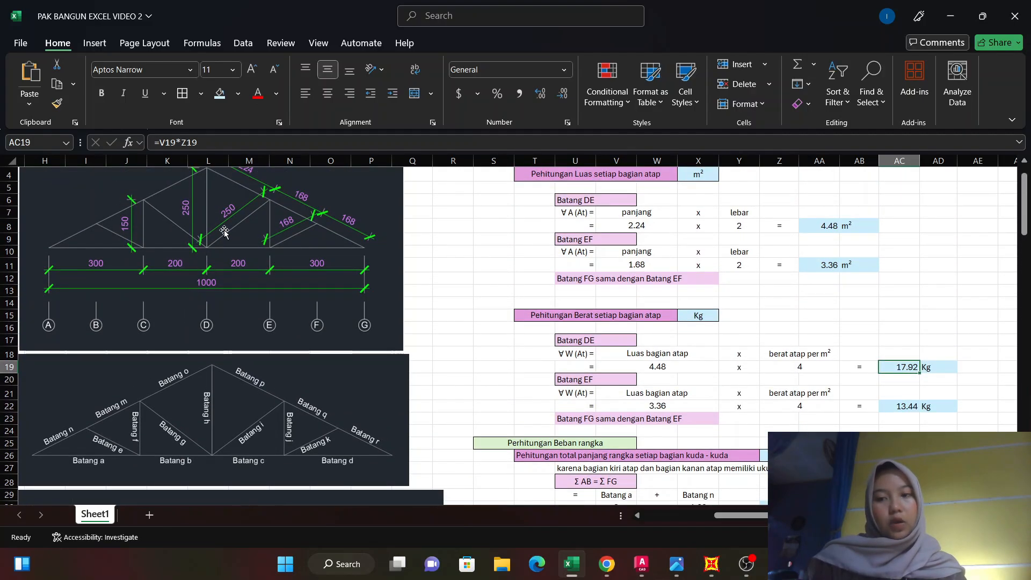
scroll(556, 382, "down", 5)
scroll(872, 385, "down", 2)
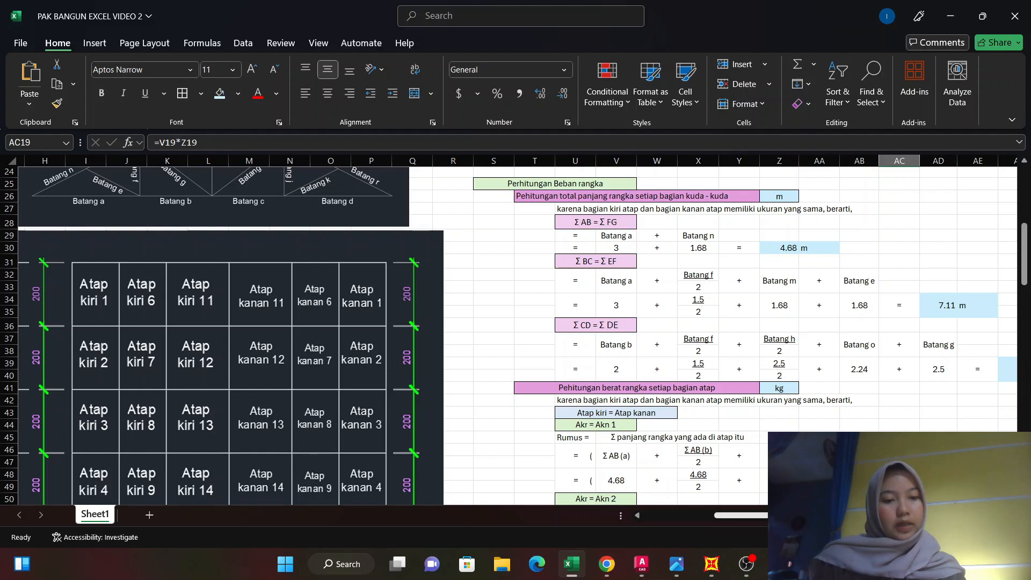
scroll(516, 333, "right", 3)
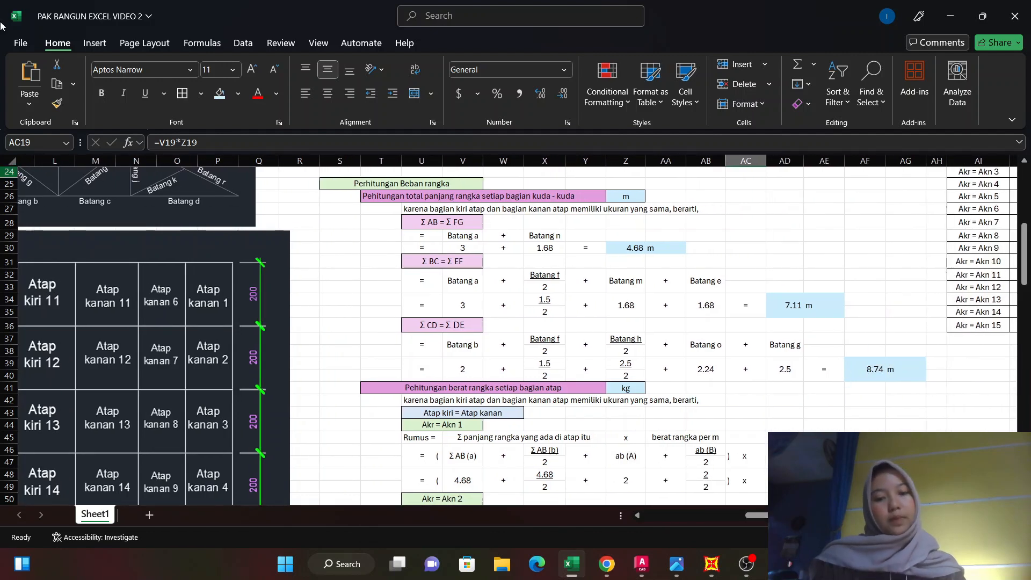
Examine the frame weight formula for Akr = Akn 1, comparing it with the roof panel layout and the steel's weight per metre.
scroll(600, 417, "down", 1)
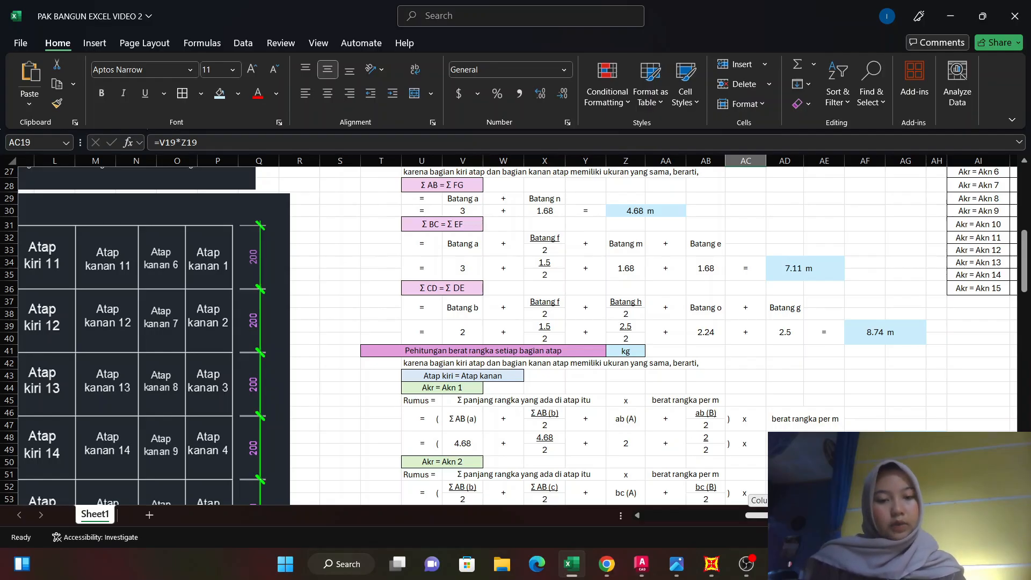
left_click_drag(775, 516, 748, 517)
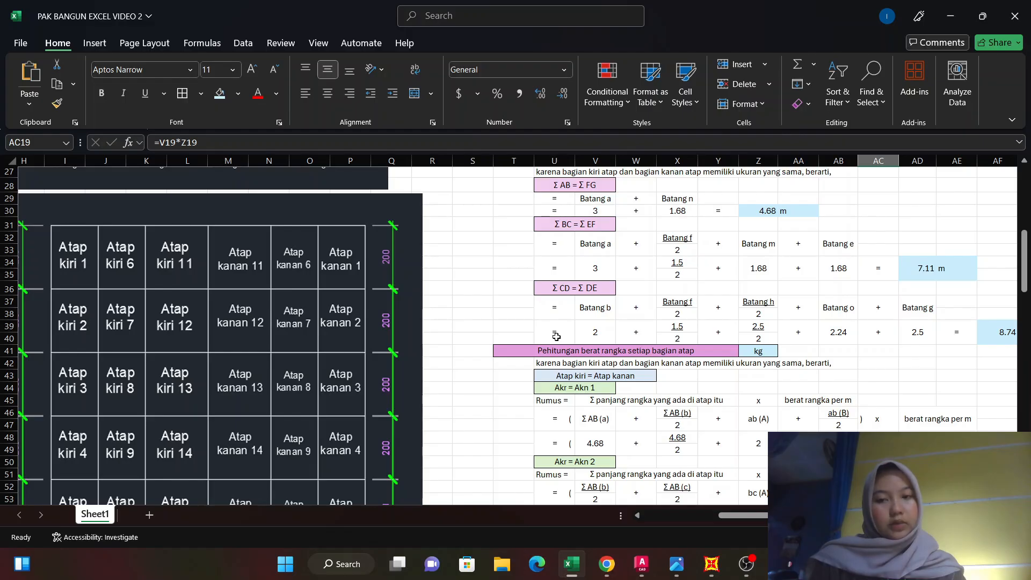
scroll(555, 336, "down", 1)
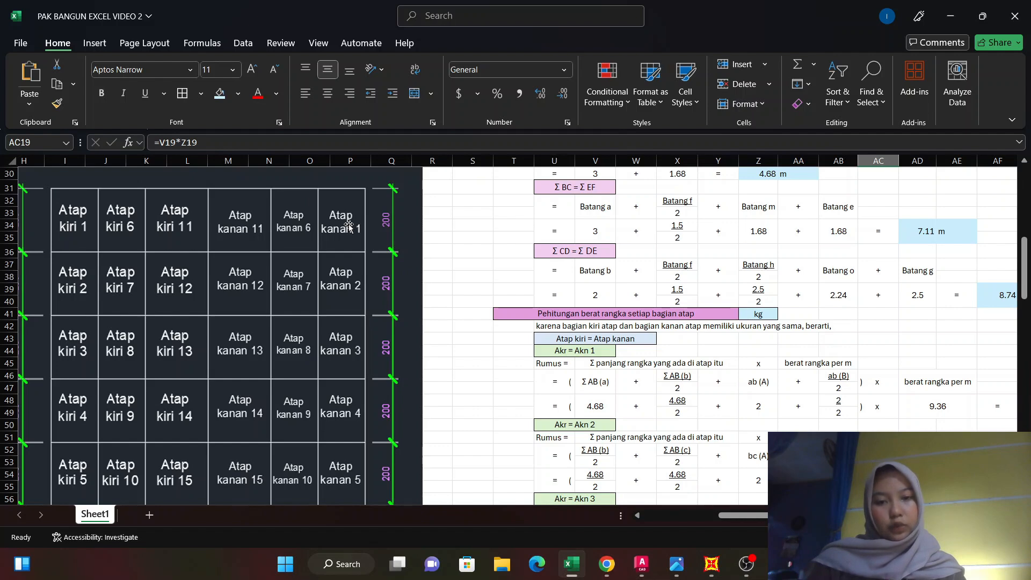
scroll(688, 380, "down", 1)
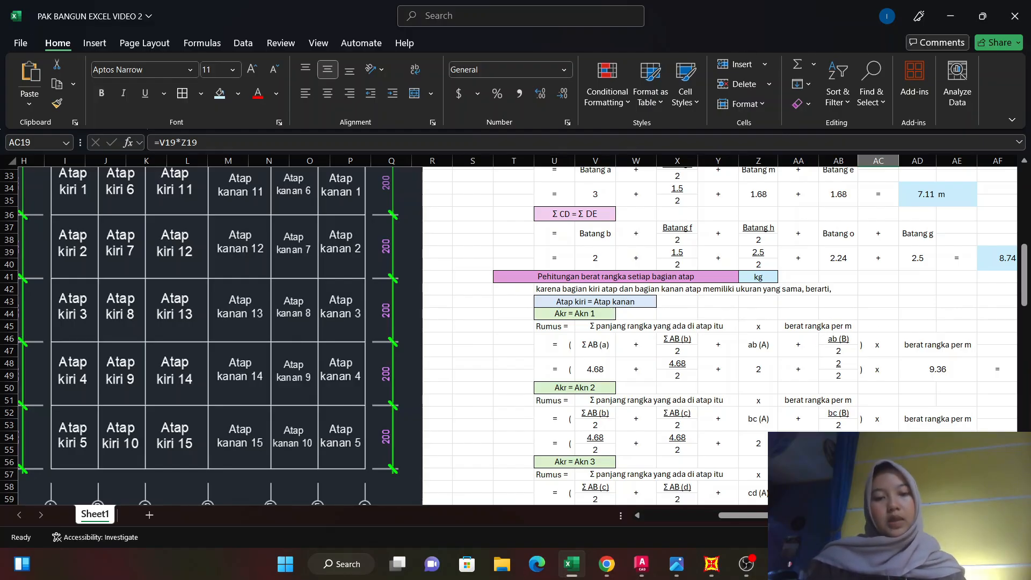
left_click_drag(773, 515, 611, 517)
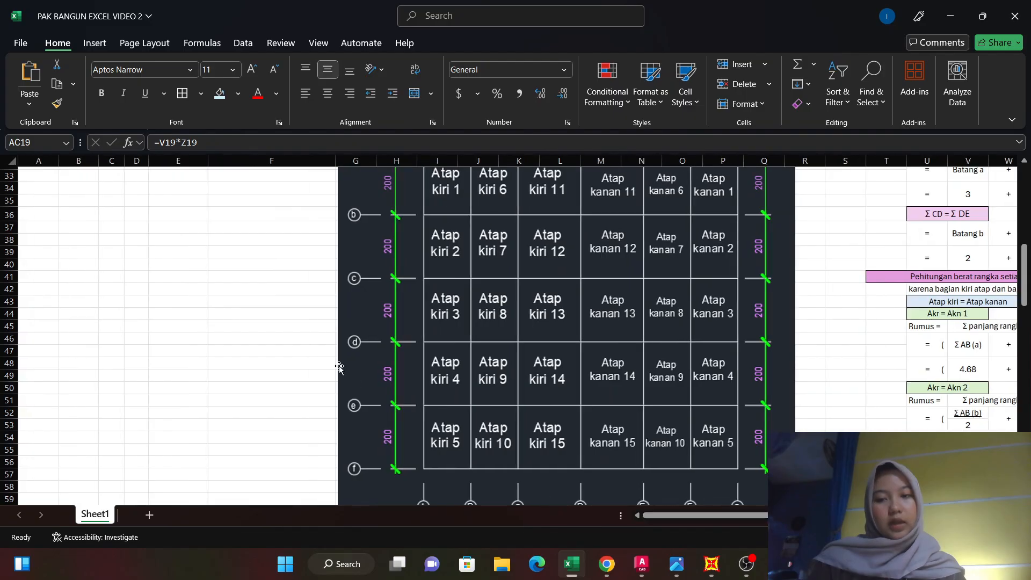
scroll(338, 366, "up", 8)
scroll(317, 343, "up", 3)
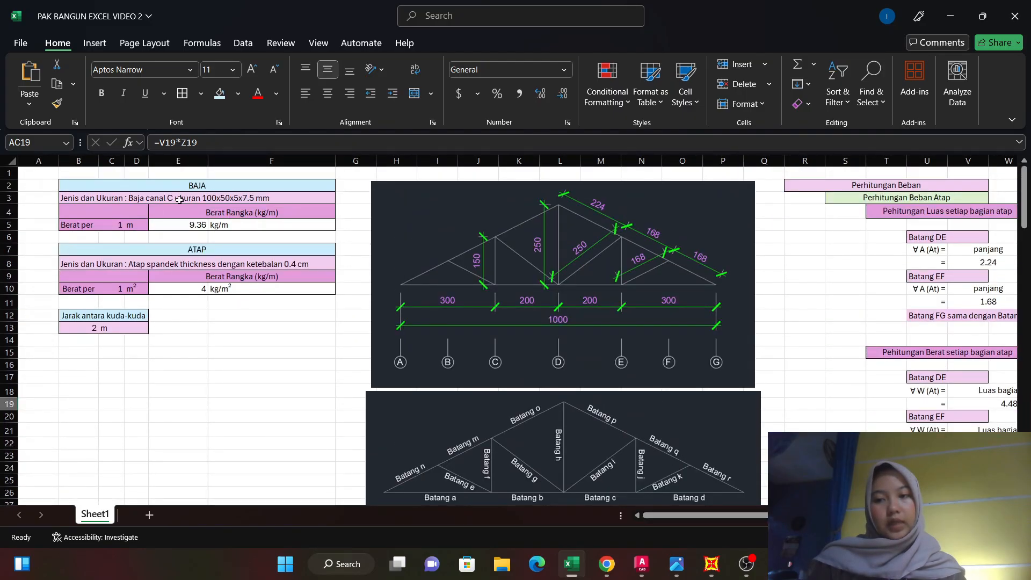
mouse_move(714, 565)
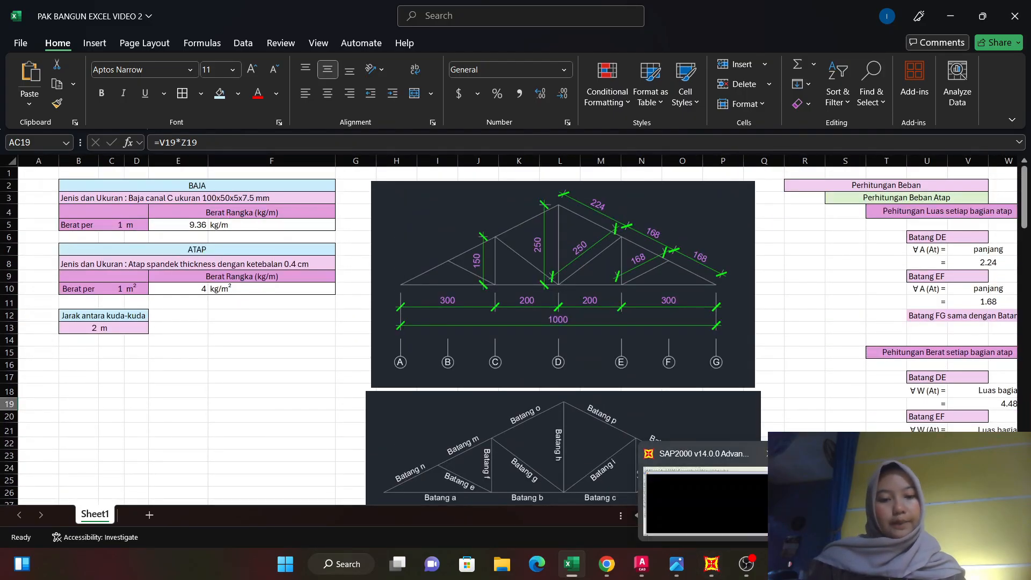
Examine the frame weight formulas for Akr = Akn 1 and Akr = Akn 2 beside the full left and right roof panel layout.
scroll(694, 419, "right", 6)
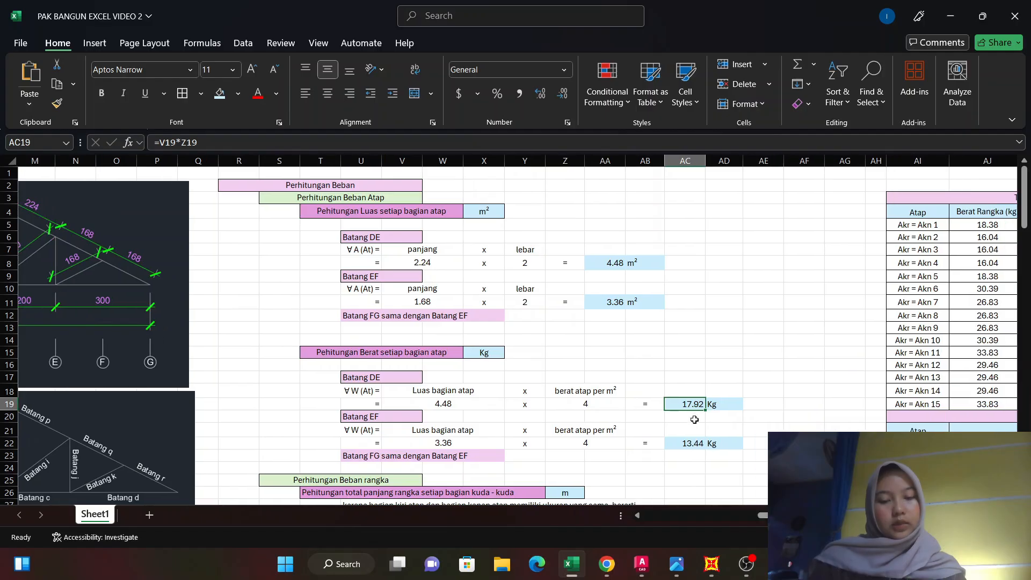
scroll(695, 419, "down", 9)
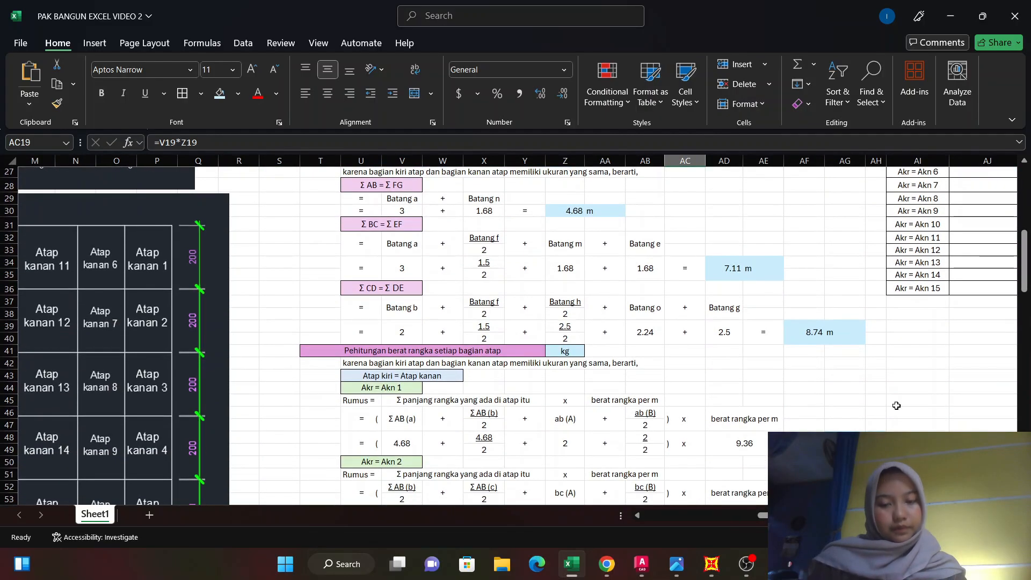
scroll(695, 281, "down", 2)
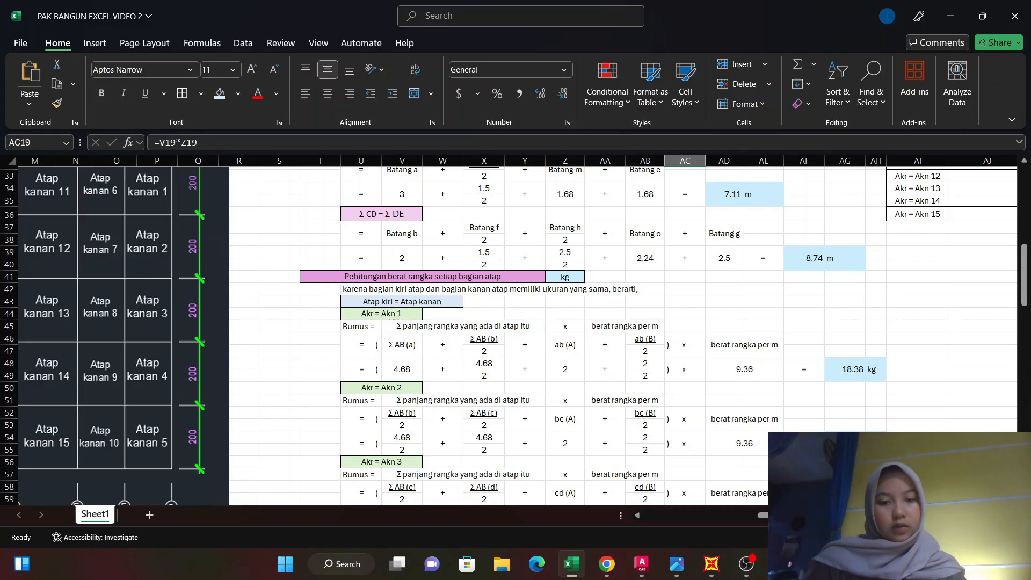
scroll(499, 350, "left", 3)
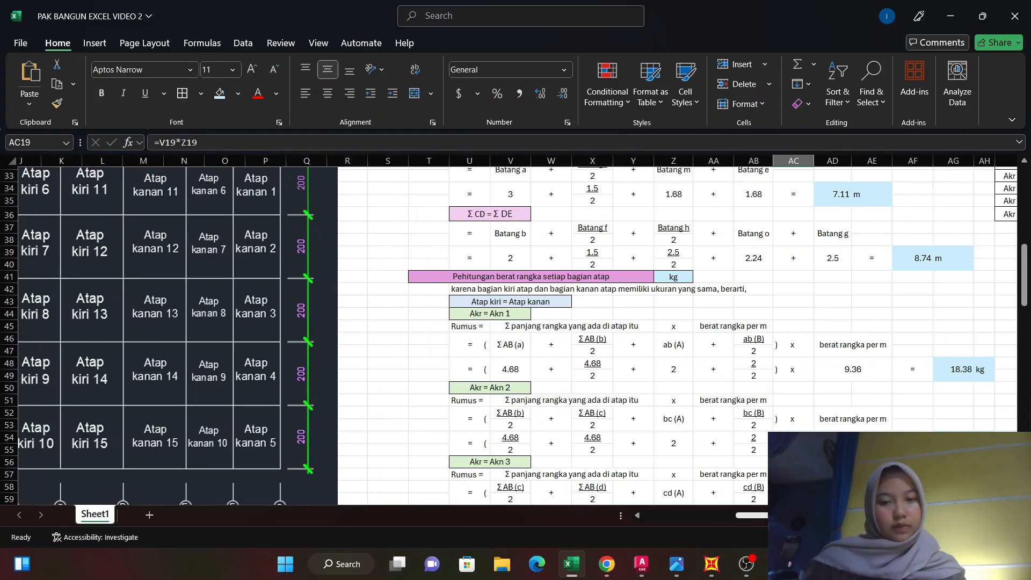
scroll(499, 350, "up", 1)
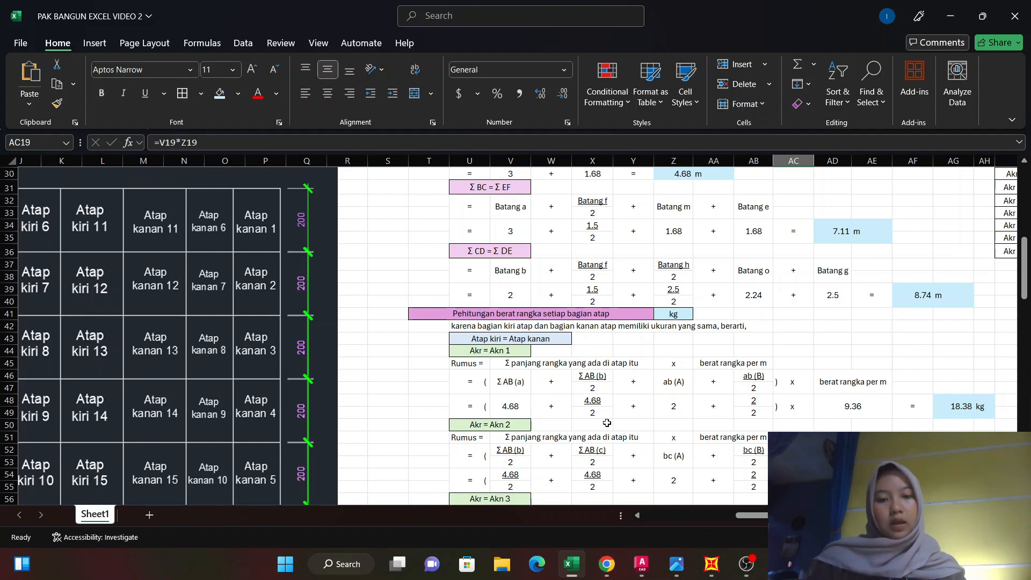
scroll(762, 524, "left", 3)
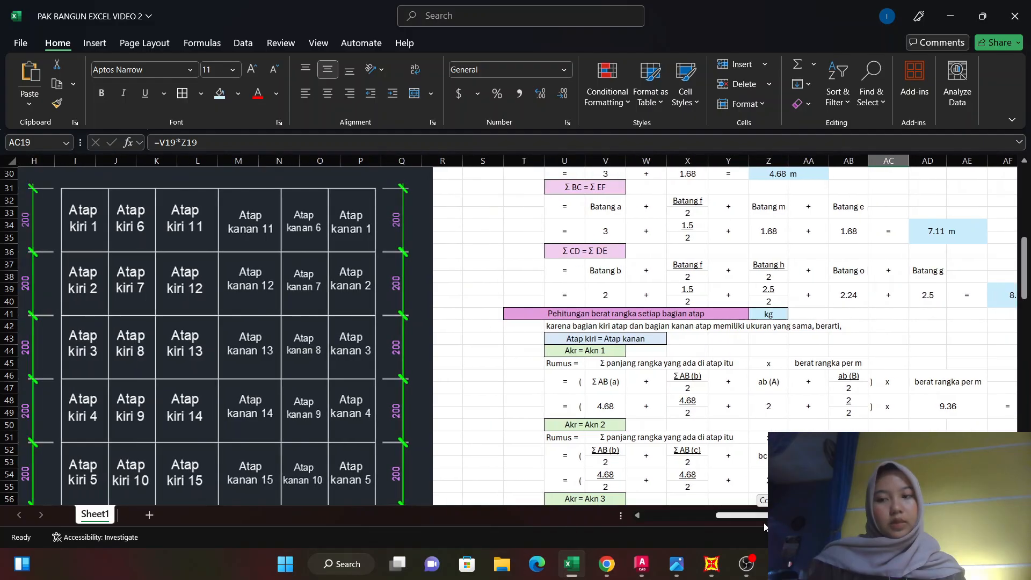
scroll(760, 526, "left", 1)
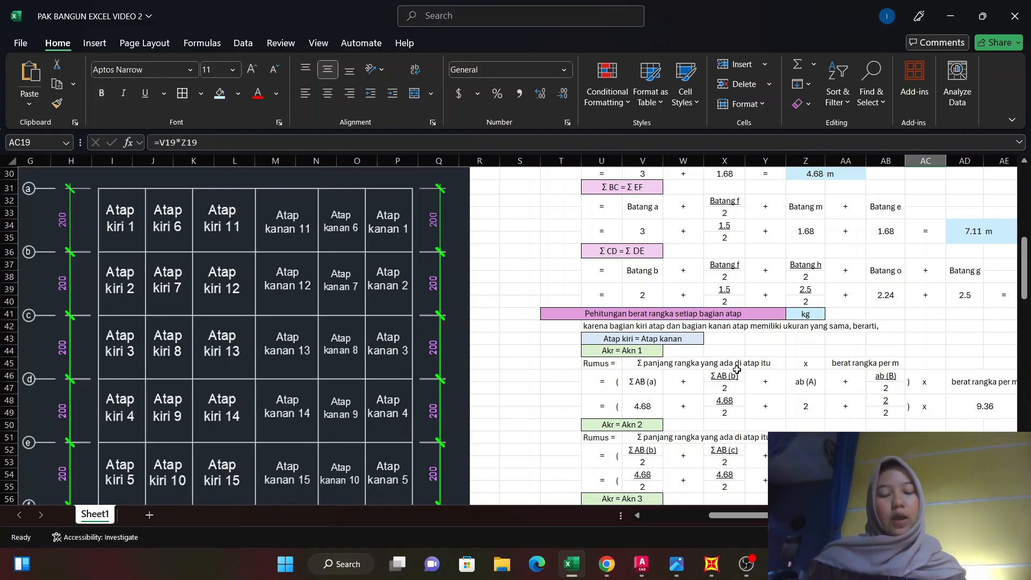
Check the ab (A) and ab (B) terms of the Akr = Akn 1 formula against grid lines A and B of the roof layout.
scroll(738, 370, "down", 1)
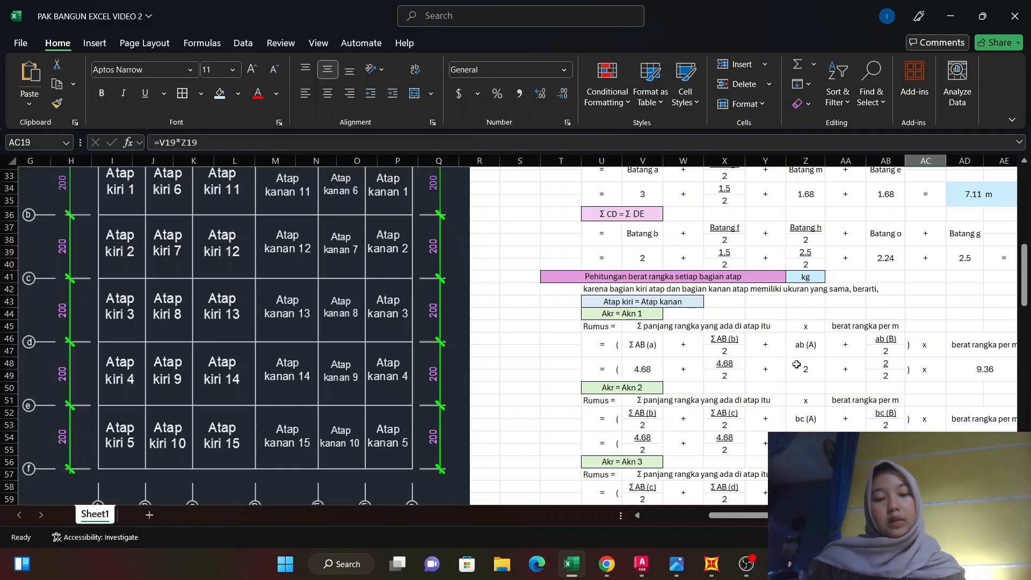
scroll(129, 416, "down", 1)
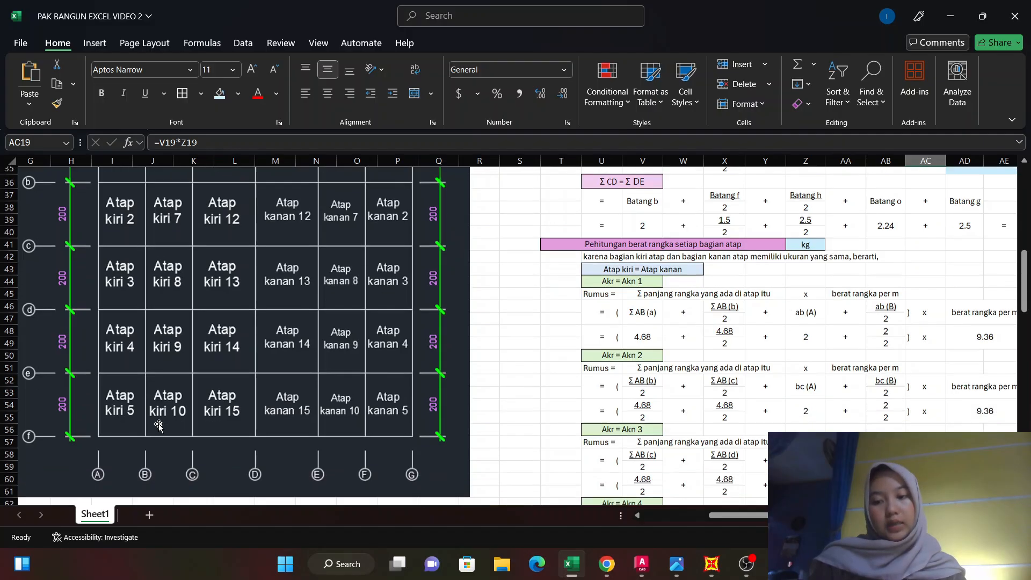
scroll(105, 414, "up", 6)
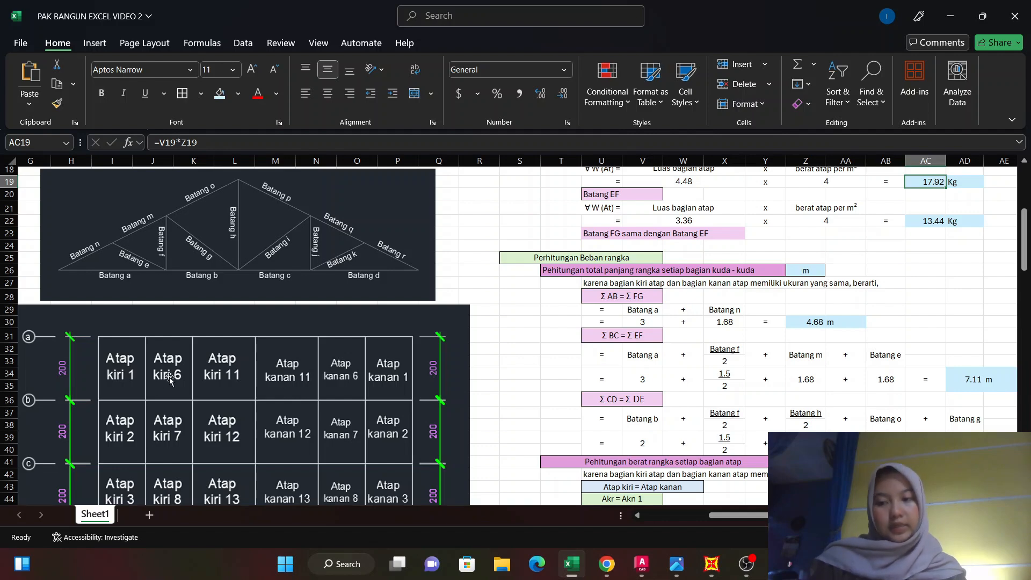
scroll(503, 361, "down", 2)
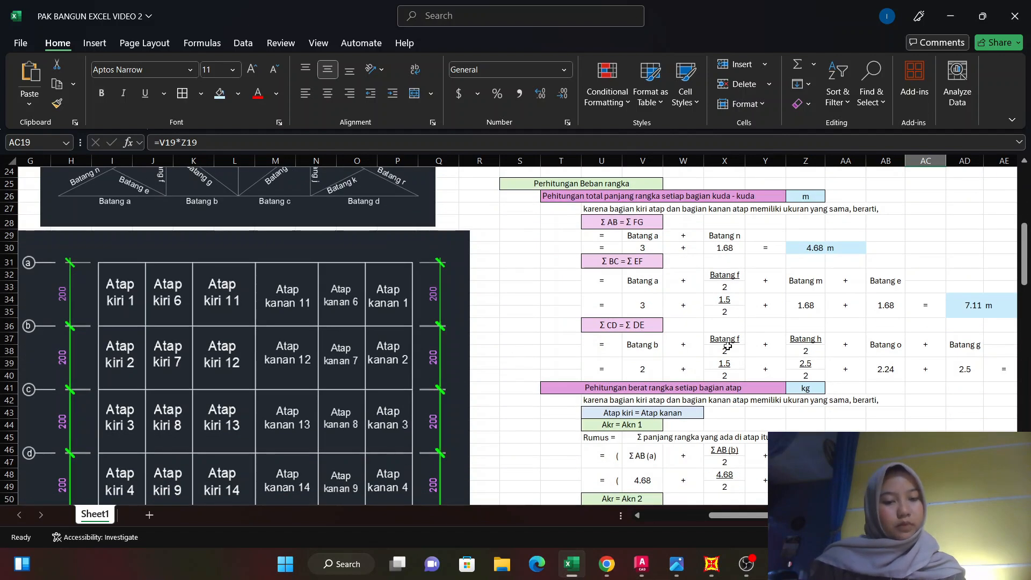
scroll(730, 348, "down", 1)
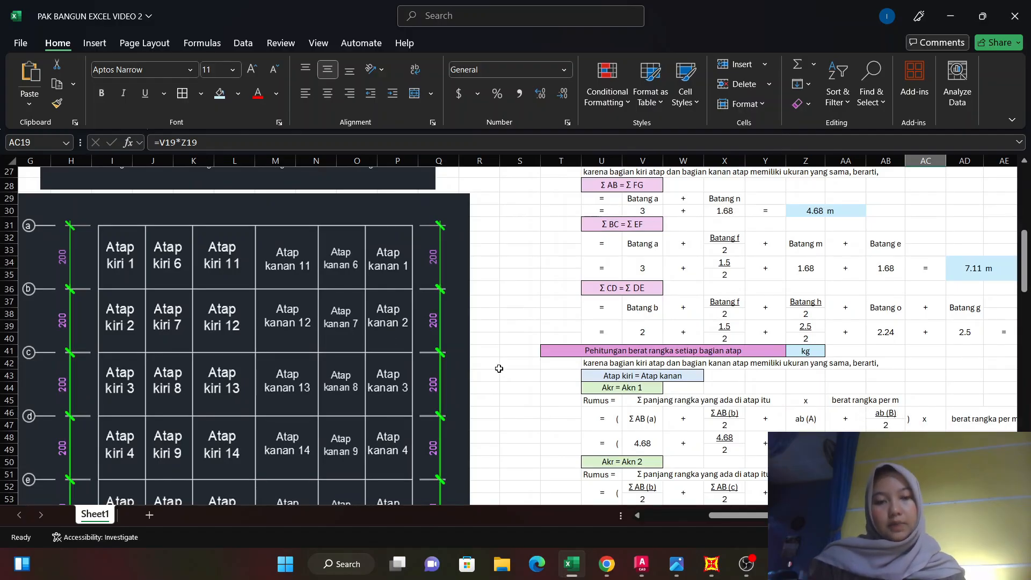
Trace the roof layout's grid lines A to G and compare them with the Σ AB, Σ BC and Σ CD section length calculations.
scroll(499, 368, "down", 8)
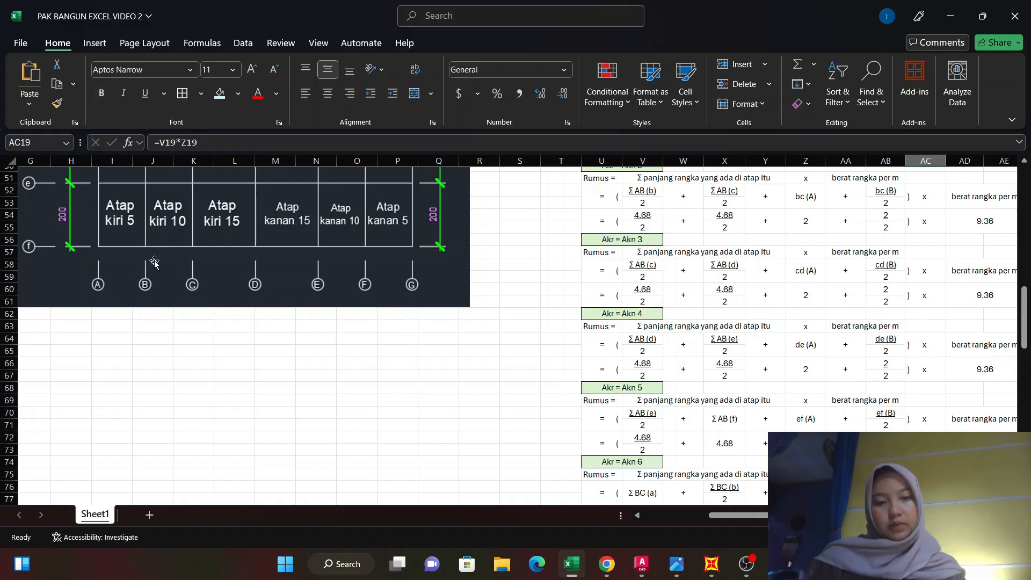
scroll(191, 275, "up", 5)
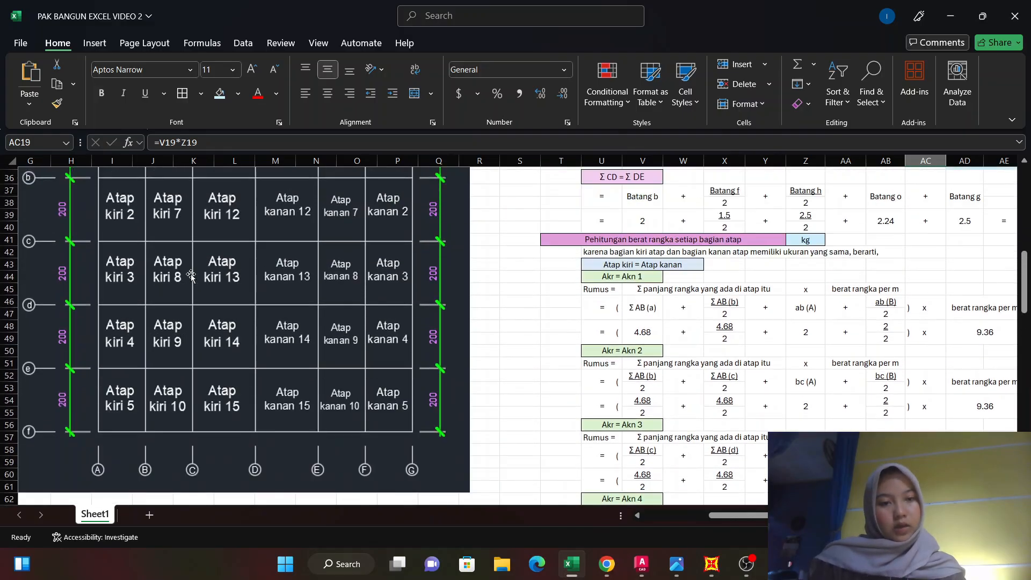
scroll(191, 275, "up", 1)
scroll(172, 306, "up", 4)
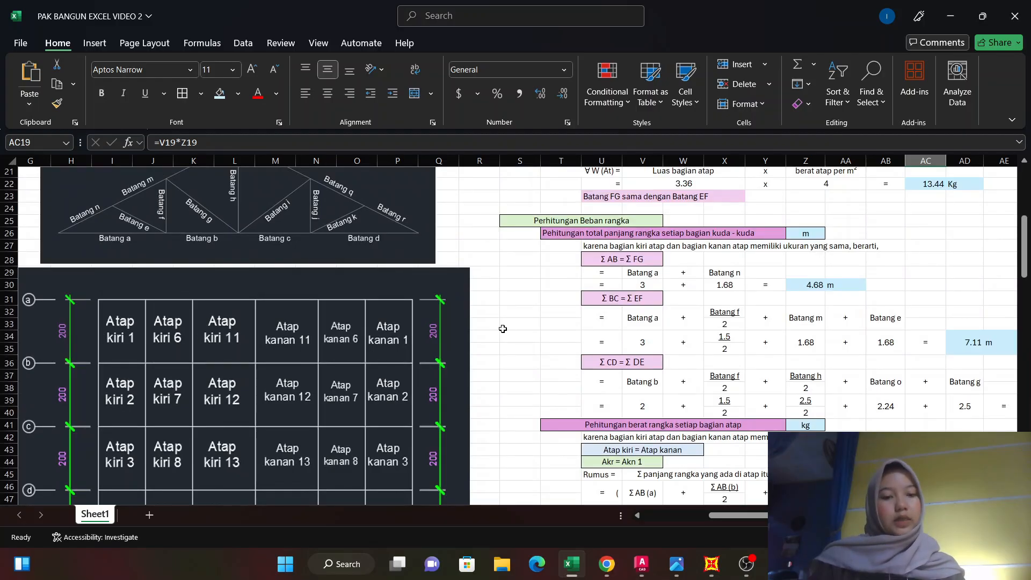
scroll(503, 329, "down", 1)
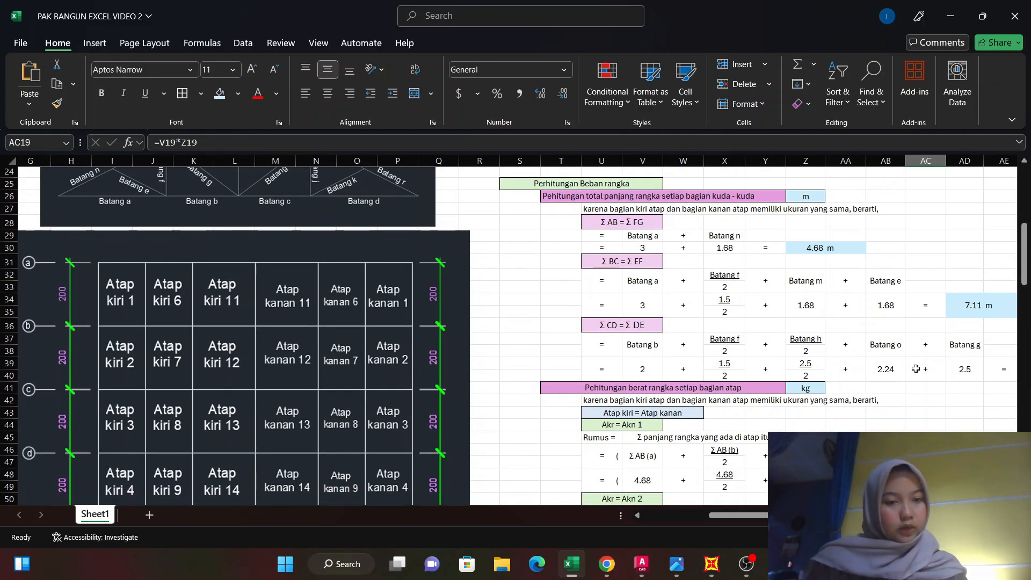
left_click_drag(716, 515, 753, 515)
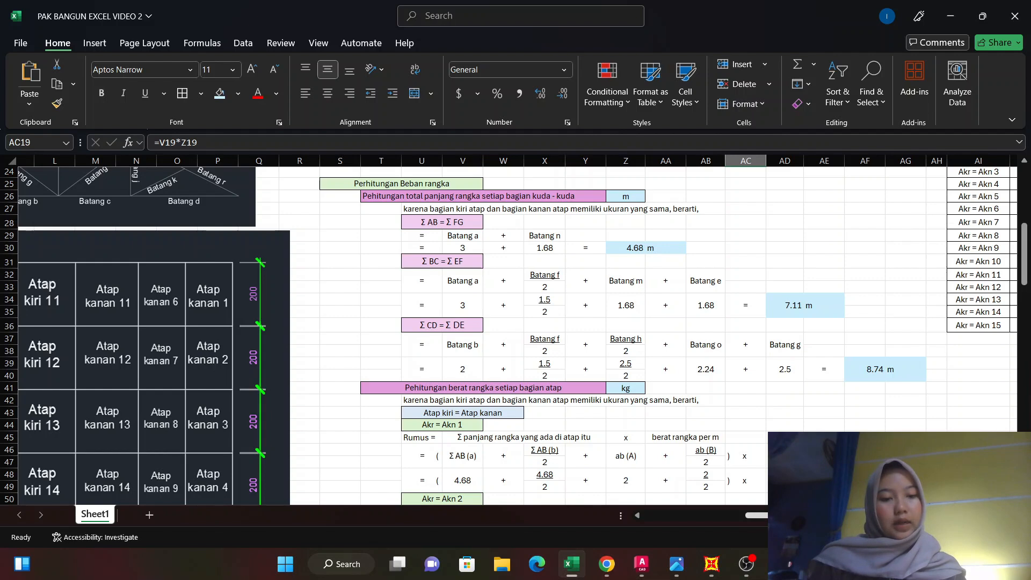
Check the berat rangka per m factor in the frame weight formulas against the steel weight per metre in the BAJA table.
left_click_drag(779, 515, 673, 528)
scroll(268, 344, "up", 8)
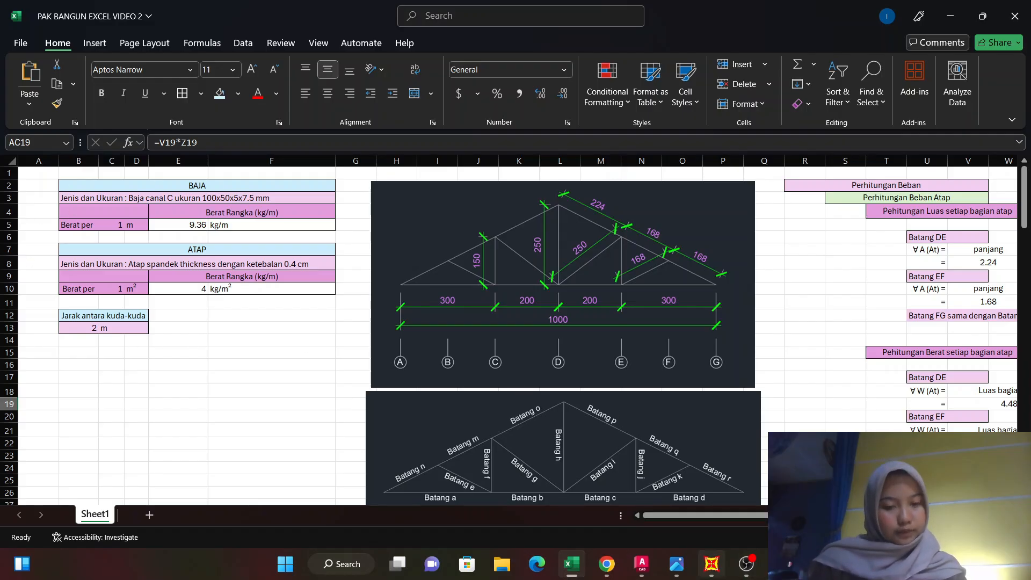
left_click_drag(757, 516, 845, 516)
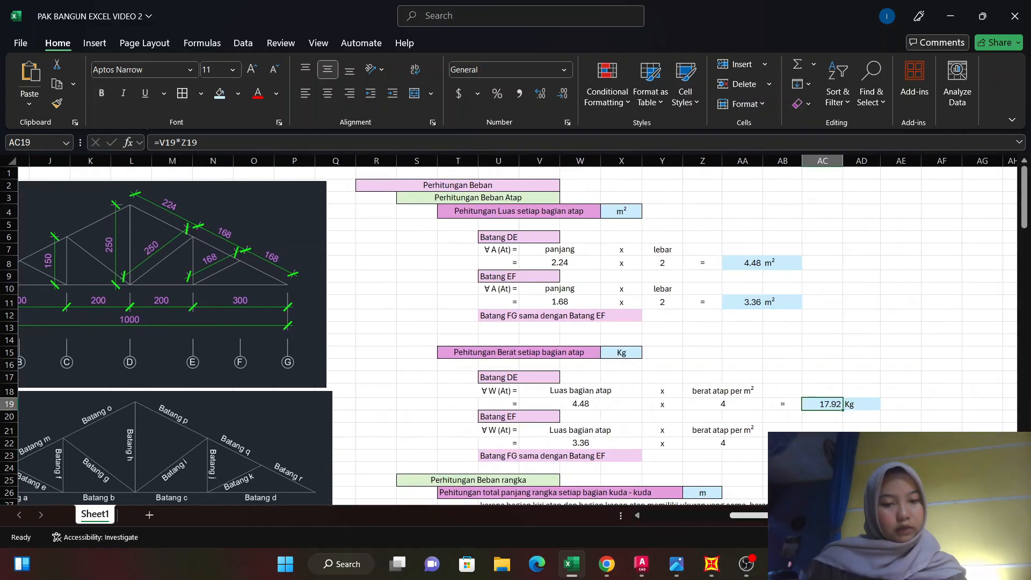
scroll(763, 401, "down", 1)
scroll(763, 401, "down", 9)
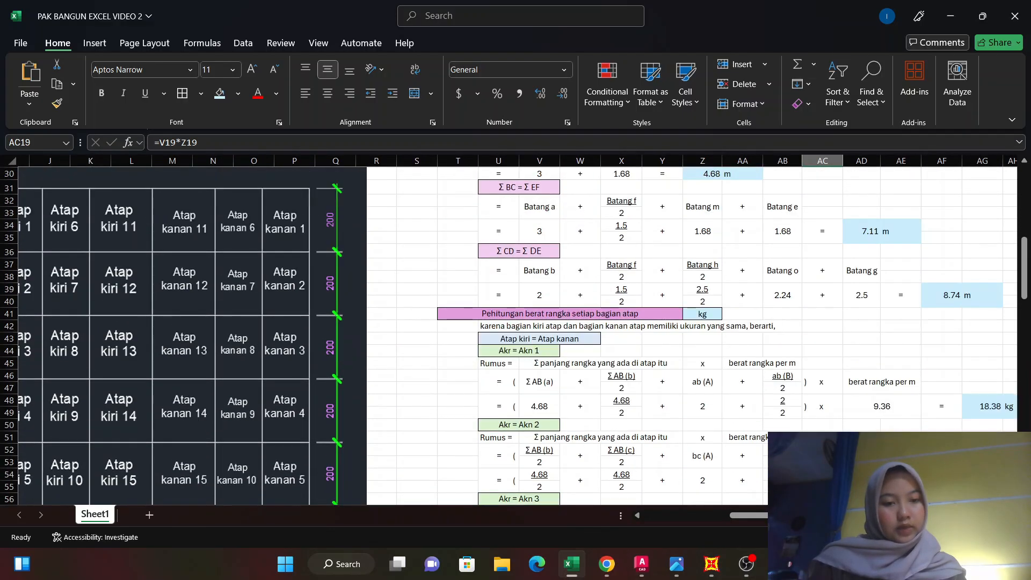
left_click_drag(800, 515, 825, 515)
scroll(601, 317, "down", 2)
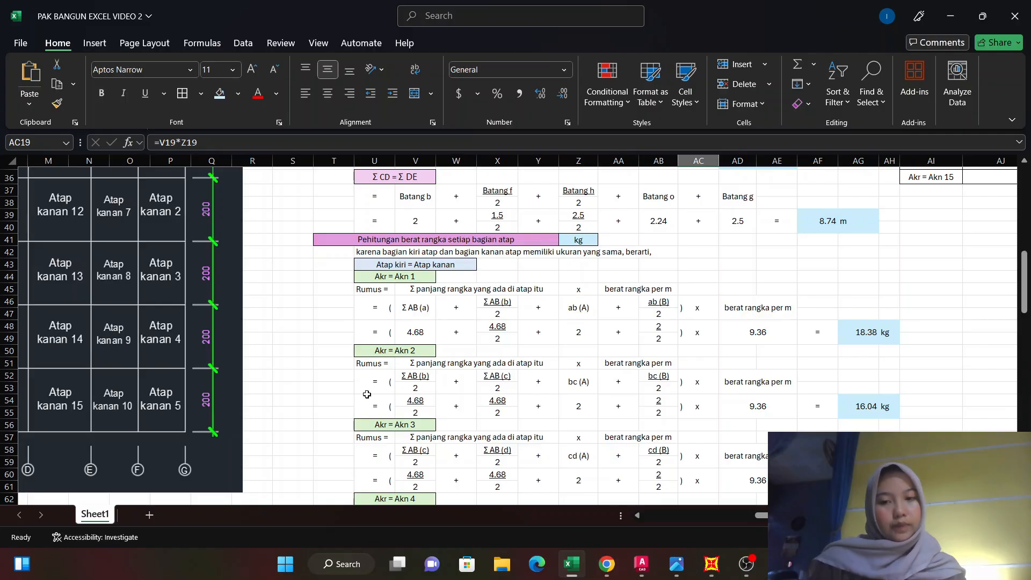
Review the remaining frame weight formulas through Akr = Akn 15.
scroll(531, 341, "down", 17)
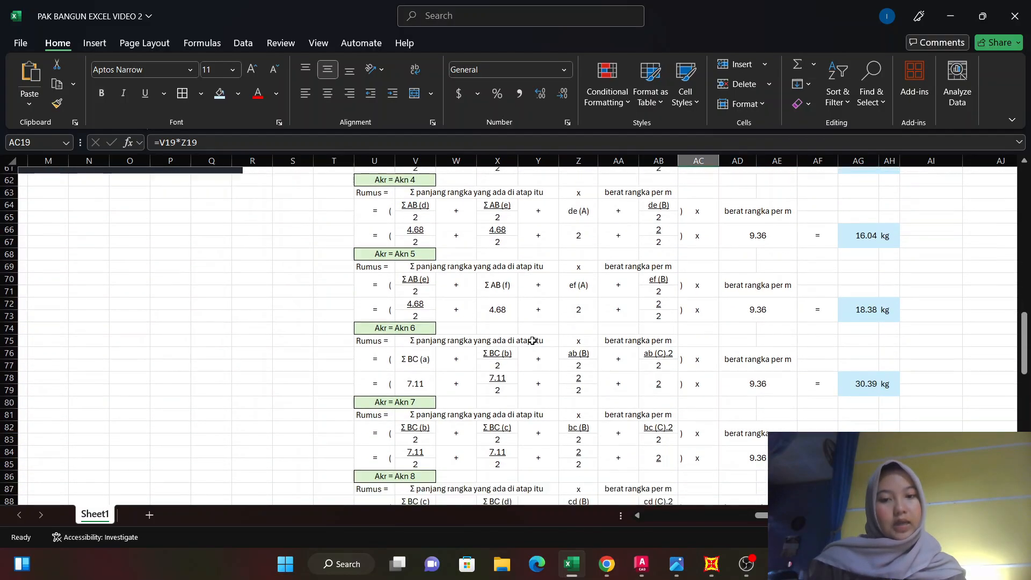
scroll(539, 332, "down", 12)
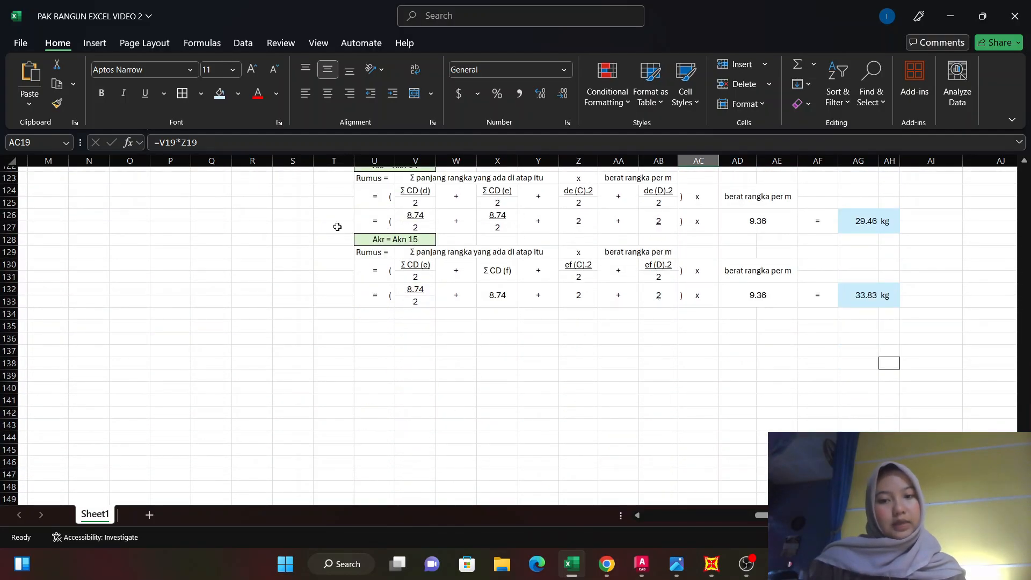
scroll(720, 309, "up", 5)
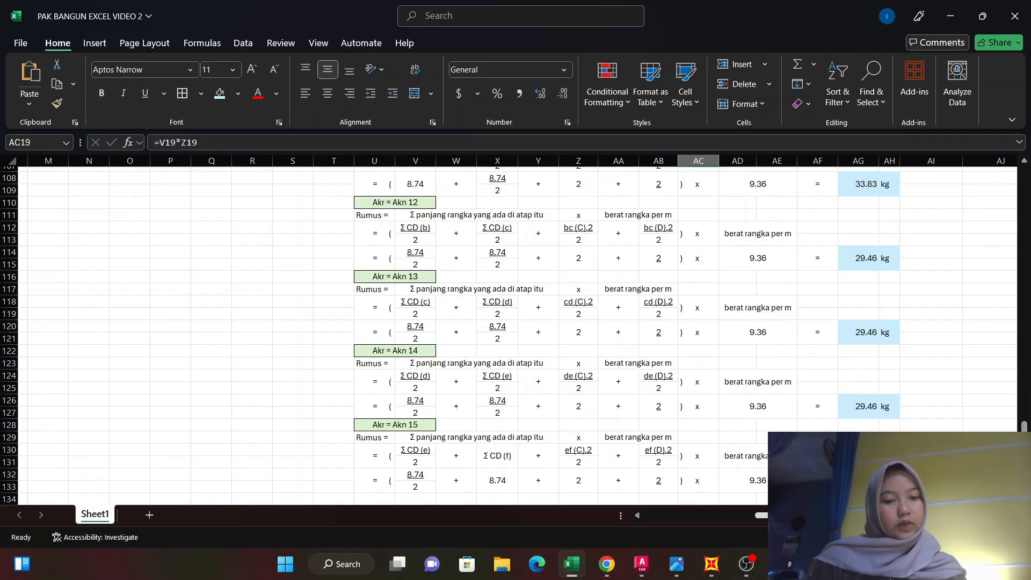
Compare the Berat Rangka column of TABEL DEAD LOAD with the calculated frame weight of each roof part.
scroll(877, 371, "right", 5)
scroll(859, 349, "up", 15)
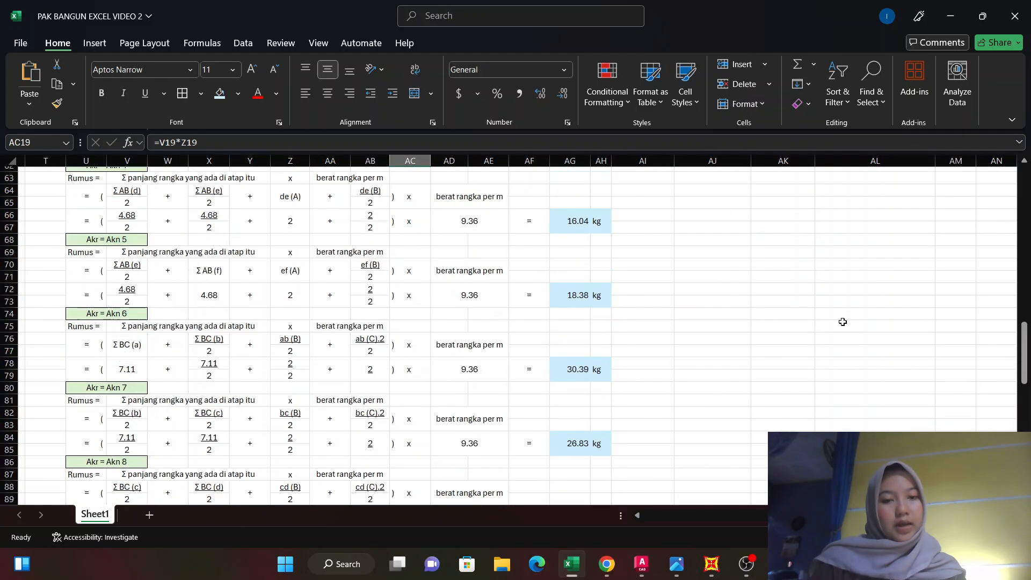
scroll(843, 322, "up", 20)
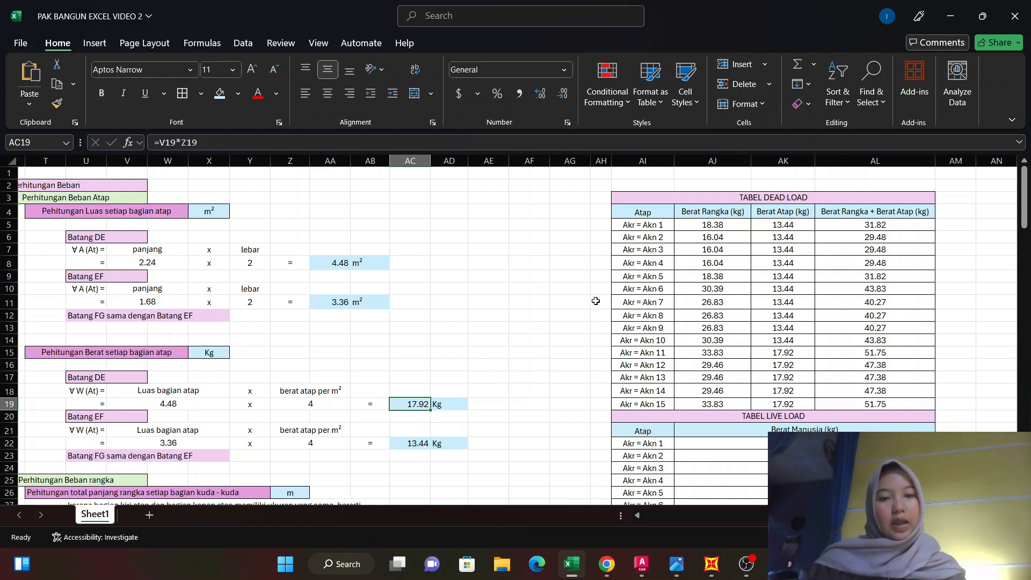
scroll(618, 298, "down", 13)
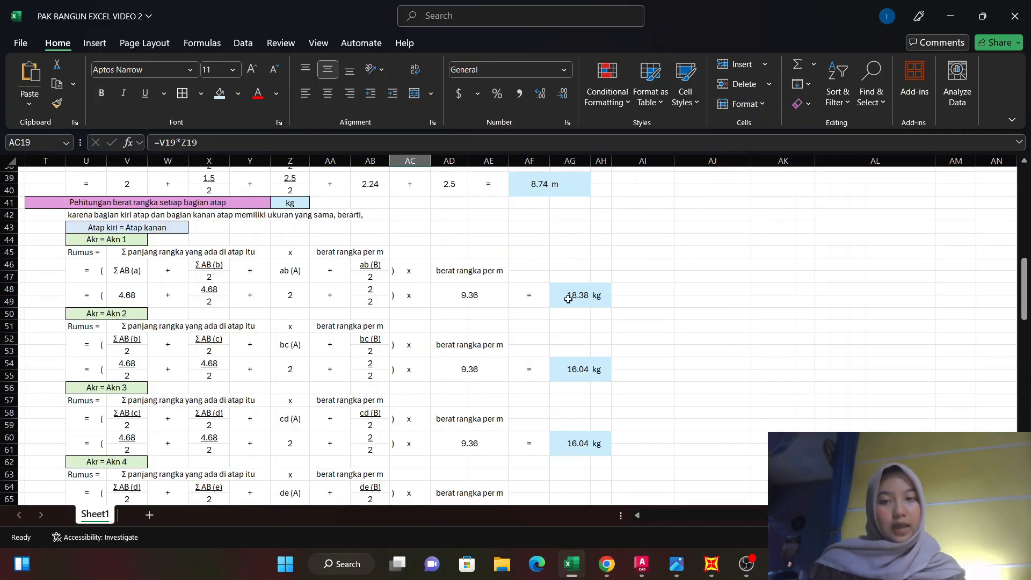
scroll(363, 278, "down", 1)
scroll(363, 277, "down", 6)
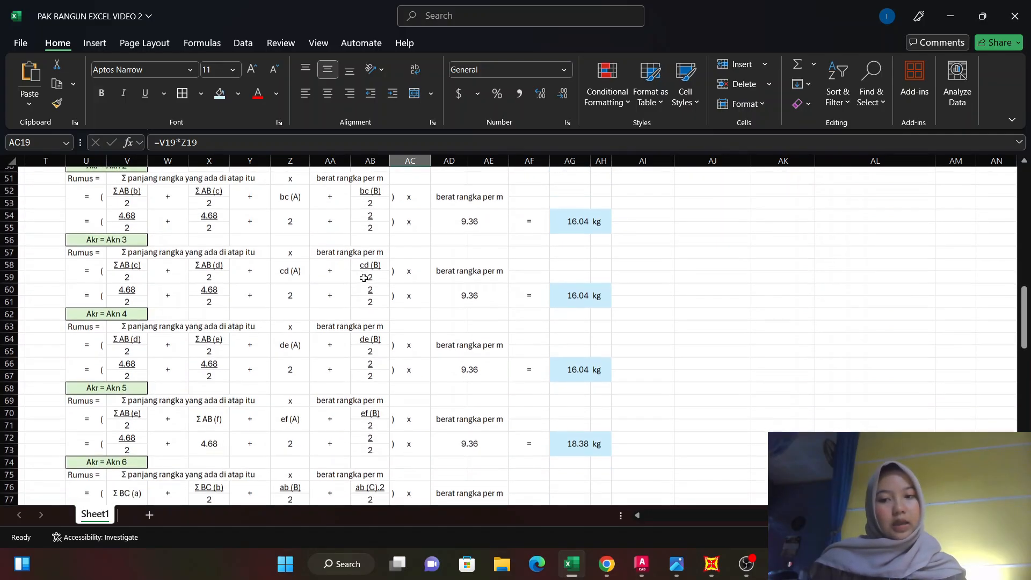
scroll(766, 295, "up", 7)
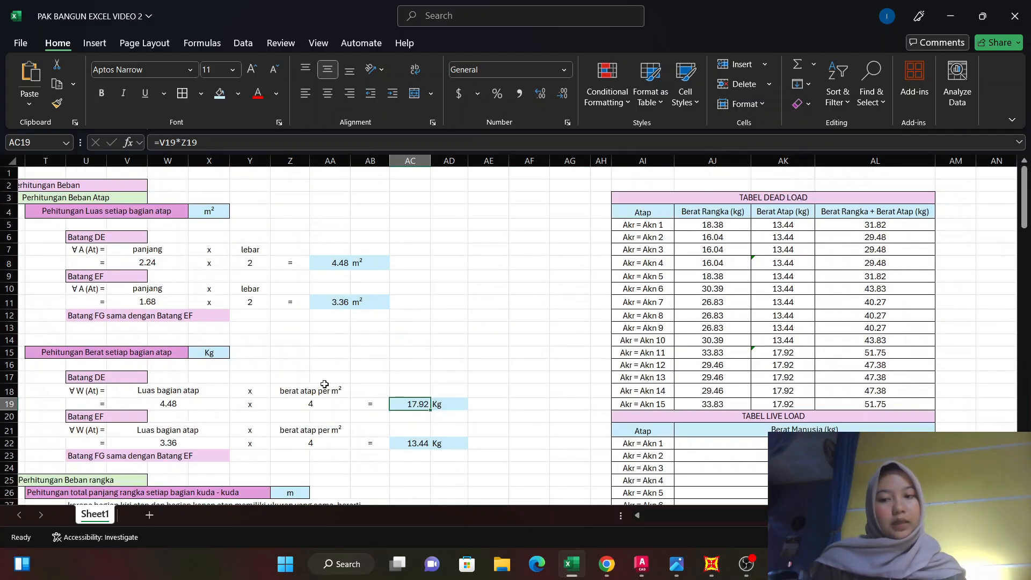
Compare the Berat Atap column of TABEL DEAD LOAD with the Batang DE and Batang EF roof weights, and examine the Berat Rangka + Berat Atap column.
scroll(392, 333, "left", 5)
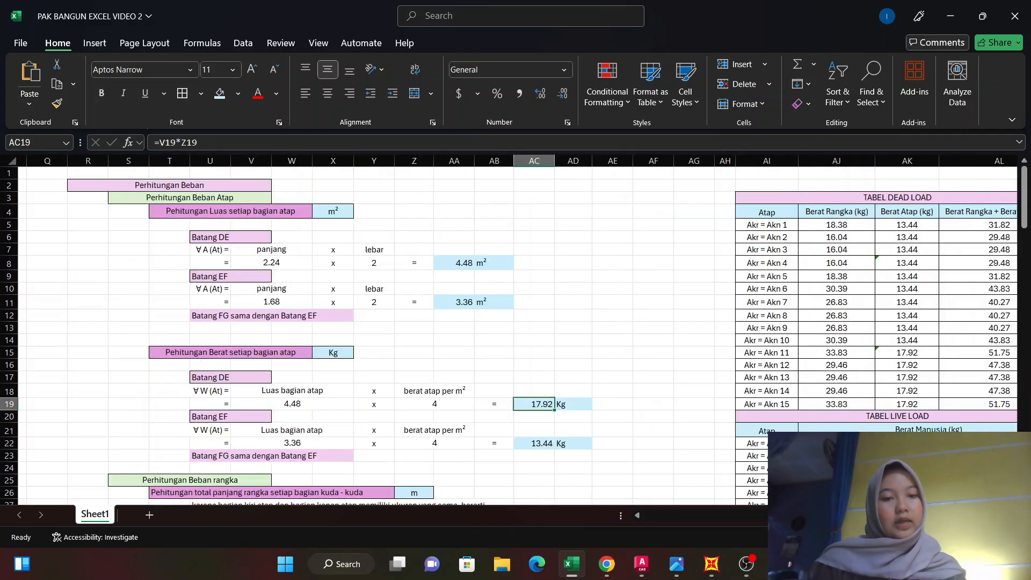
scroll(518, 335, "right", 1)
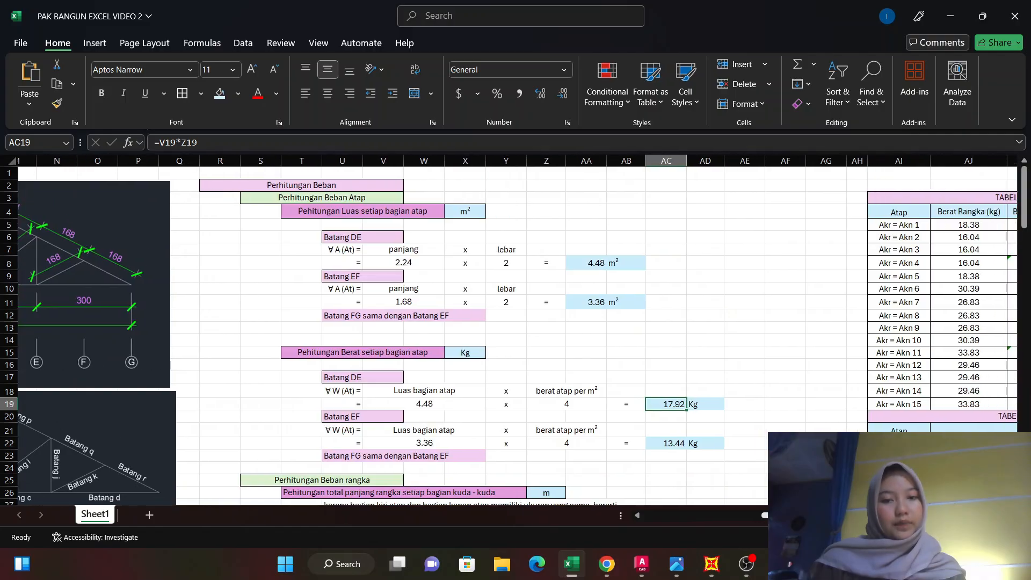
scroll(644, 412, "right", 1)
left_click(730, 451)
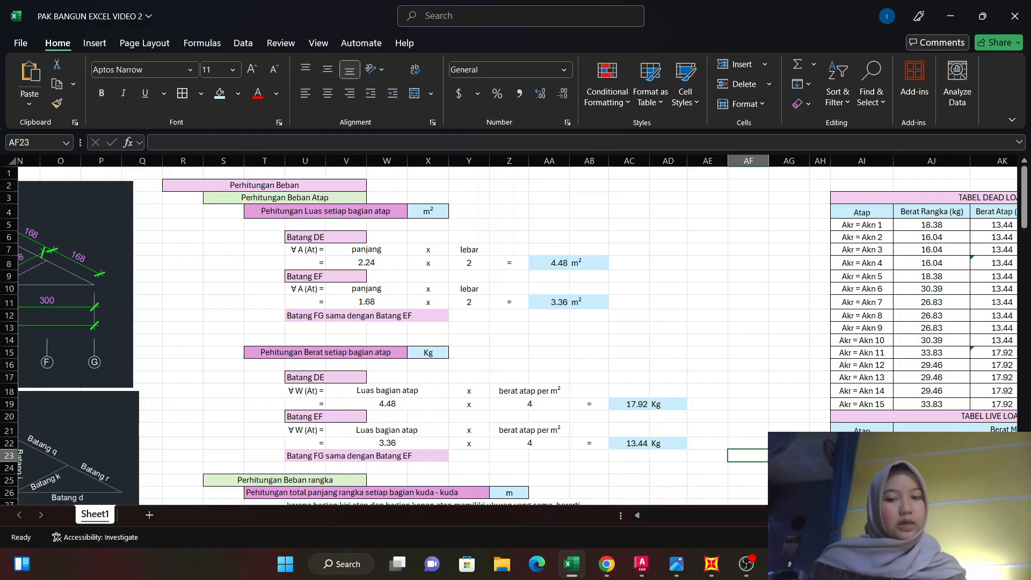
scroll(518, 330, "right", 2)
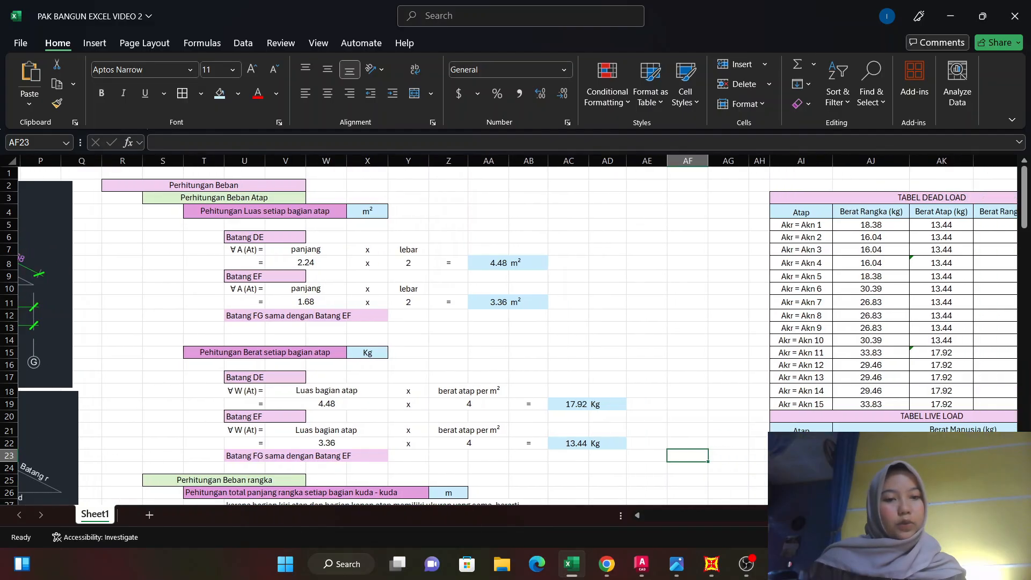
scroll(517, 330, "right", 1)
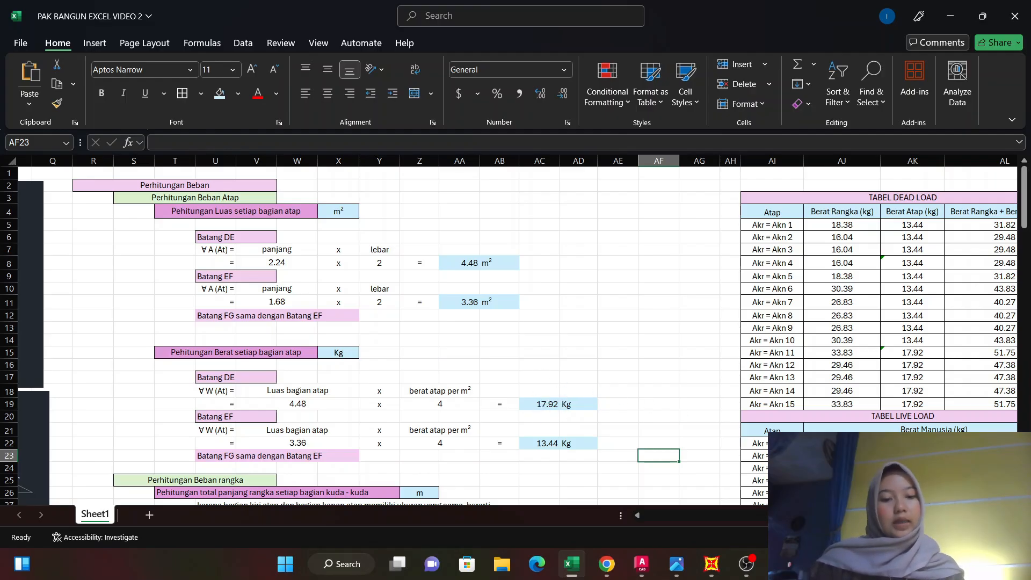
scroll(518, 330, "right", 3)
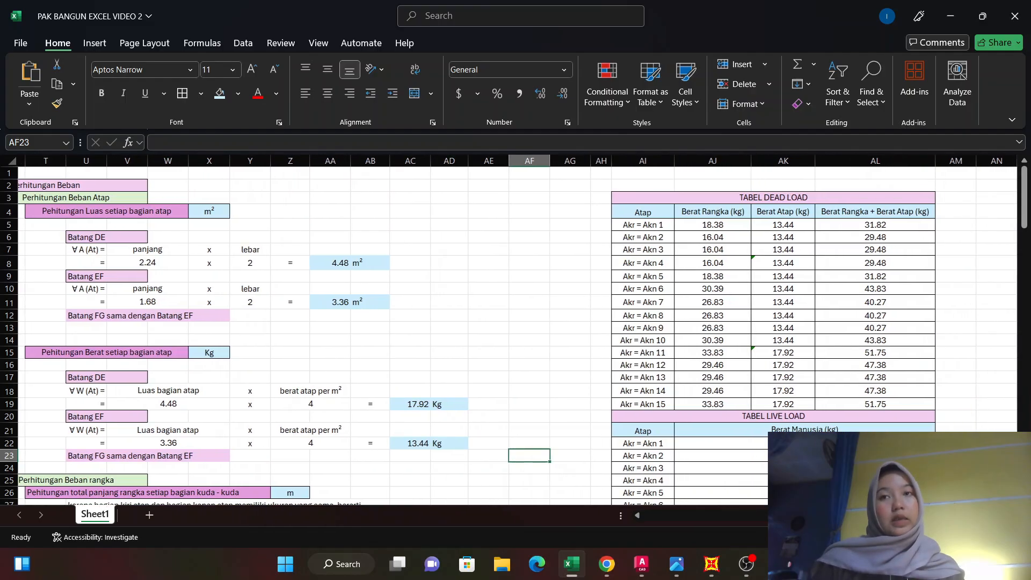
Check the Berat Rangka + Berat Atap formula for Akr = Akn 1 in TABEL DEAD LOAD.
left_click(883, 225)
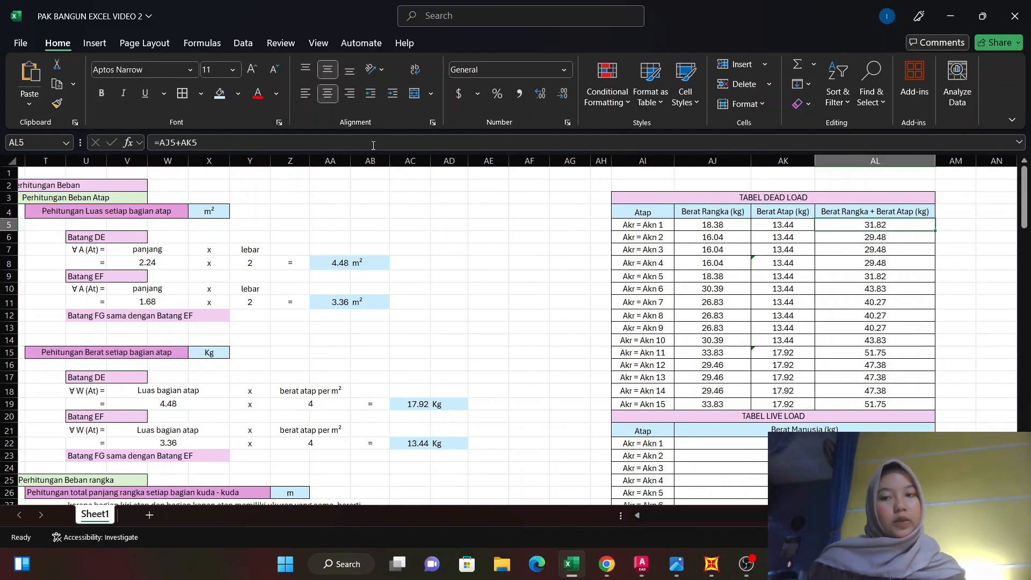
left_click(373, 142)
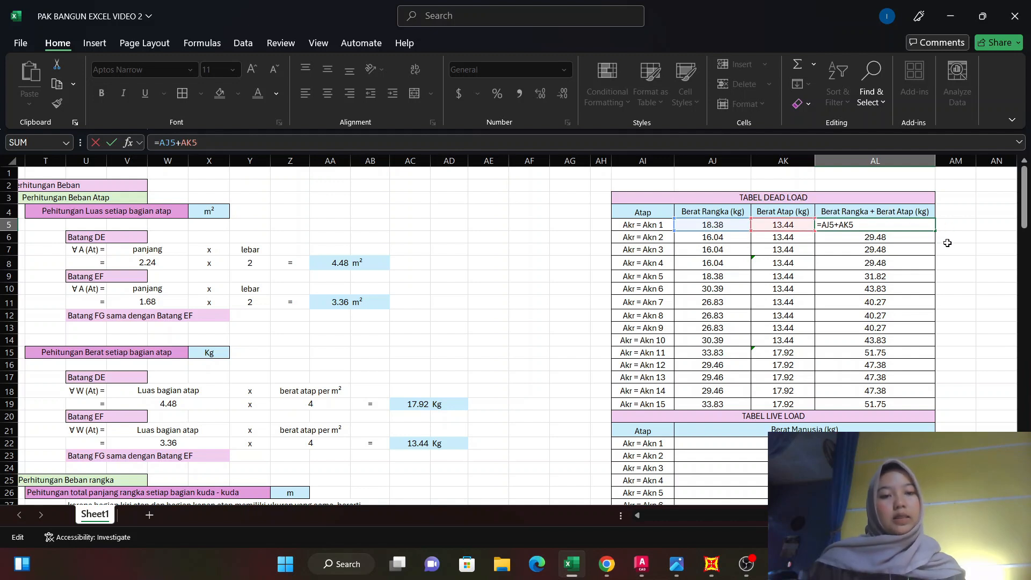
key("Return")
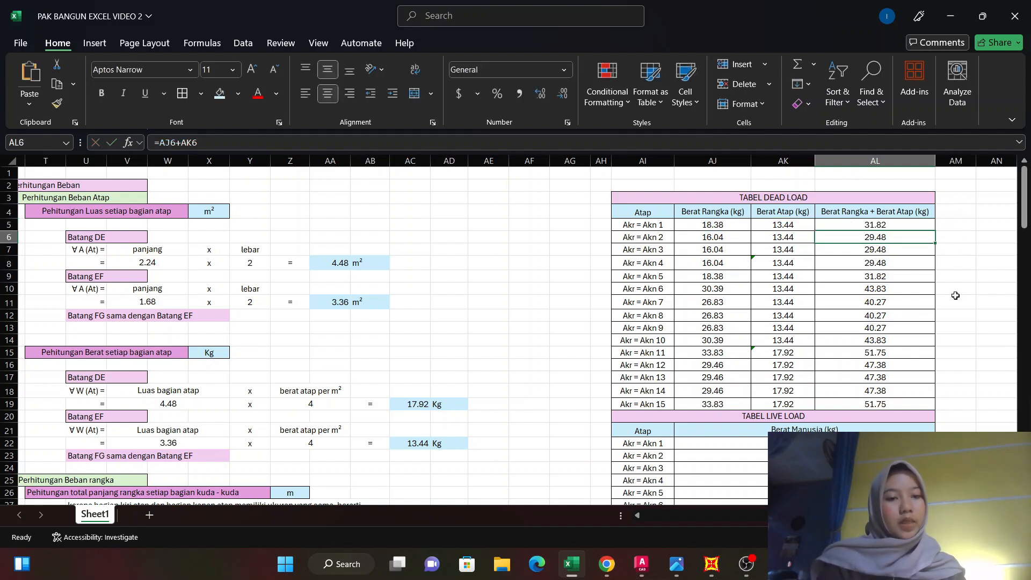
Review the Berat Manusia loads of Akr = Akn 1 through Akr = Akn 15 in TABEL LIVE LOAD.
scroll(823, 281, "down", 2)
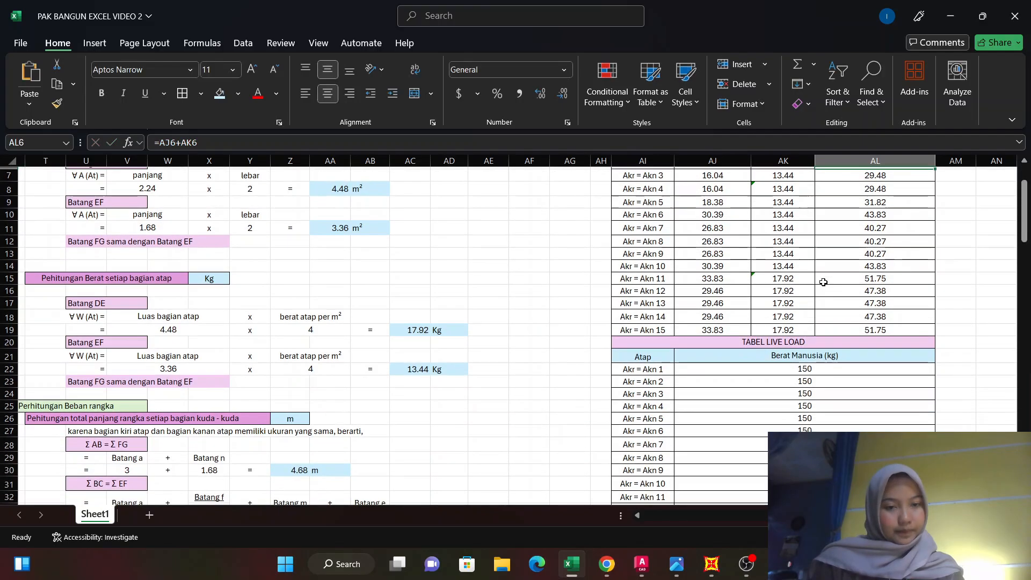
scroll(823, 282, "down", 1)
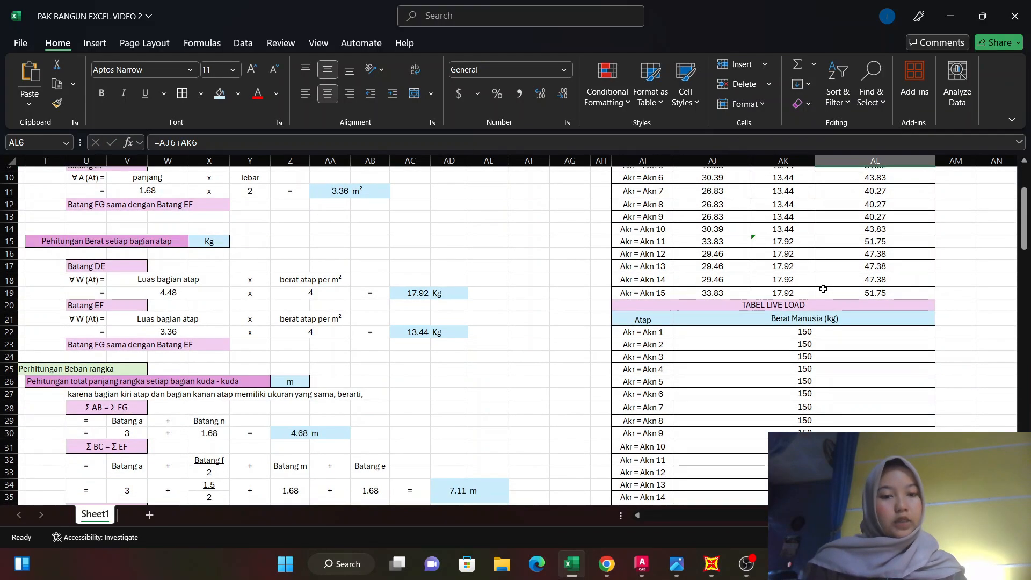
scroll(875, 312, "down", 1)
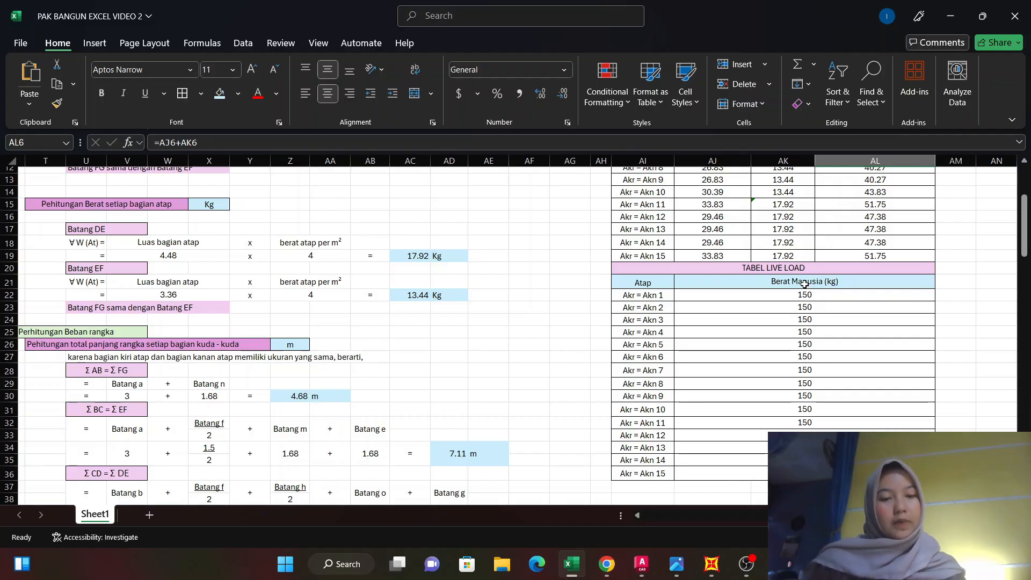
scroll(803, 285, "down", 1)
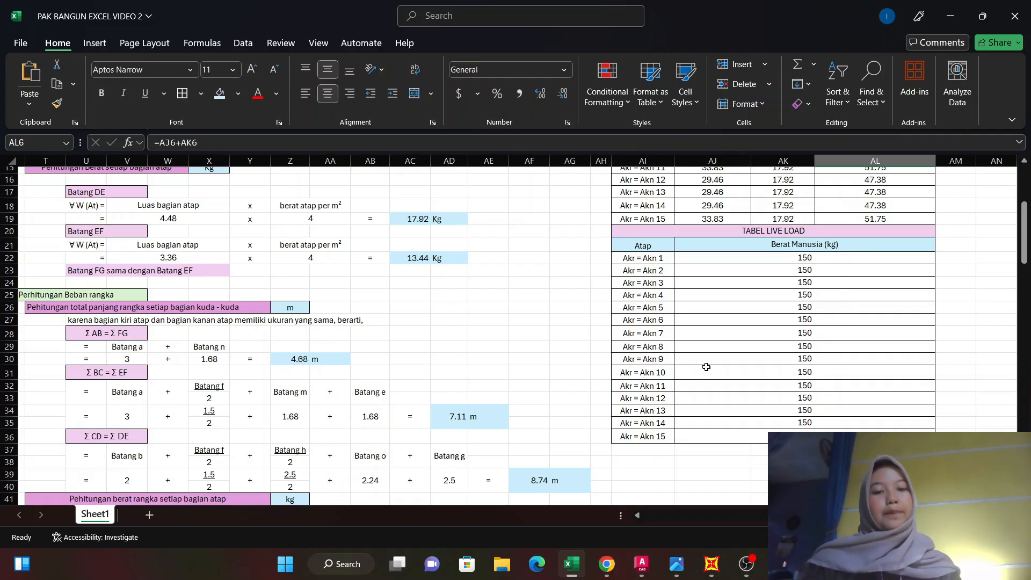
scroll(702, 361, "down", 2)
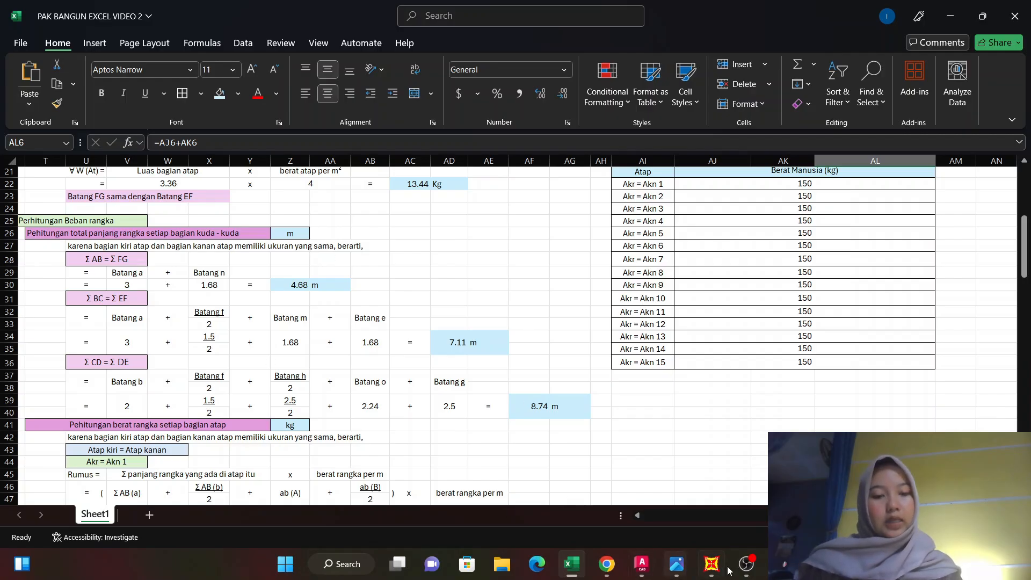
left_click(705, 572)
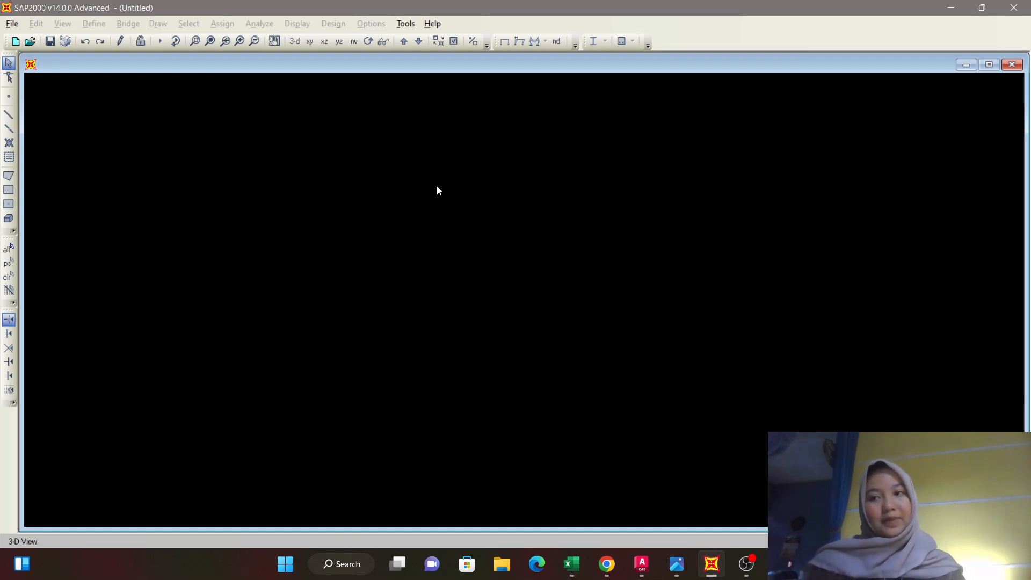
left_click(11, 23)
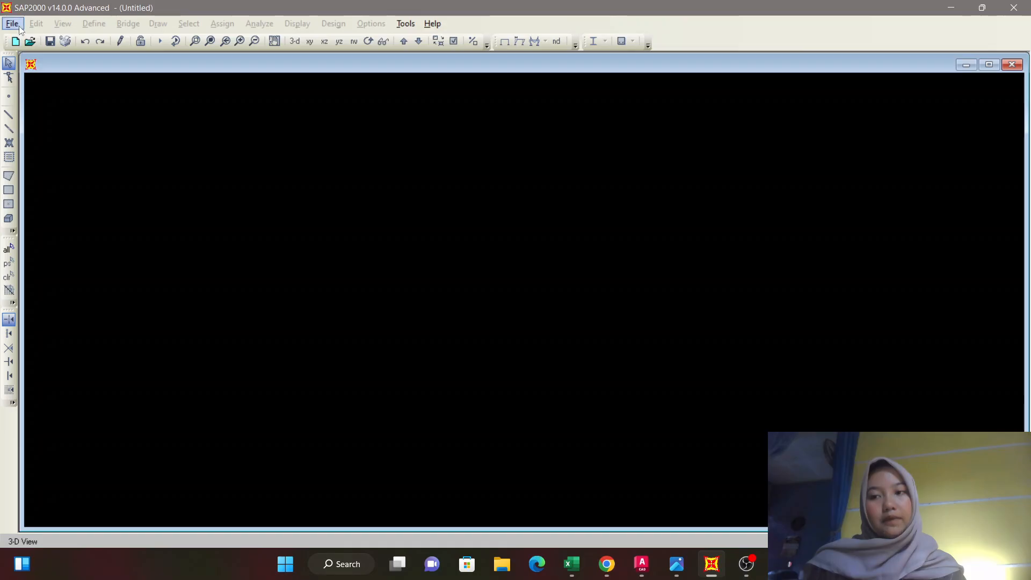
left_click(51, 46)
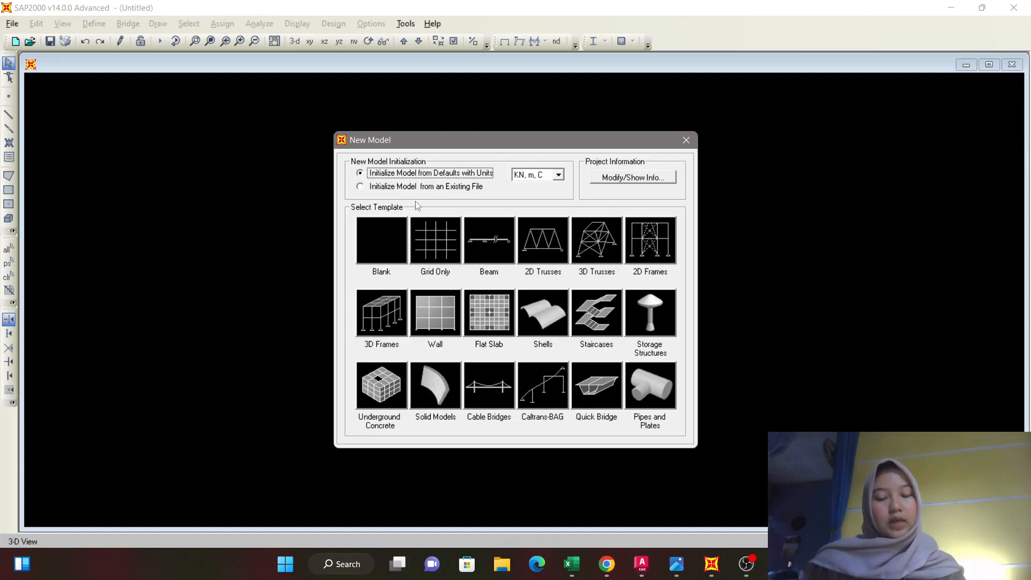
left_click(441, 249)
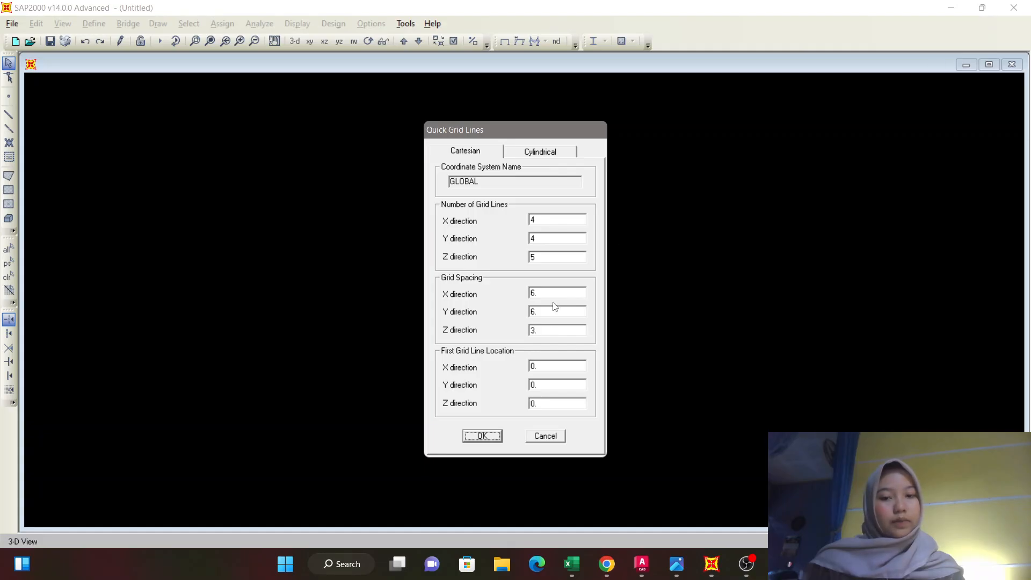
left_click(537, 437)
Place the truss drawing IMG_5496.JPG side by side with SAP2000, giving SAP2000 about two thirds of the screen width.
mouse_move(711, 564)
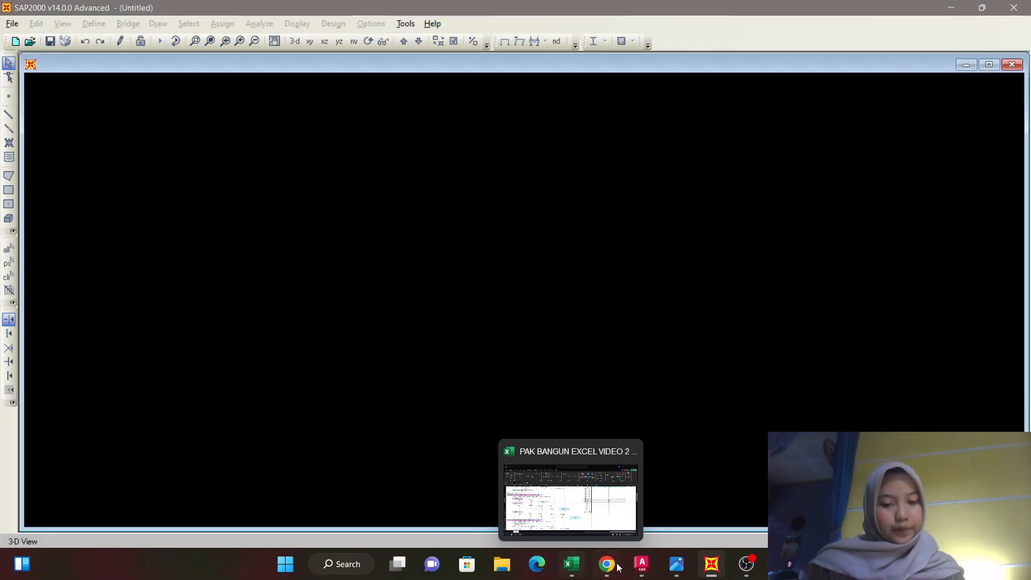
mouse_move(673, 573)
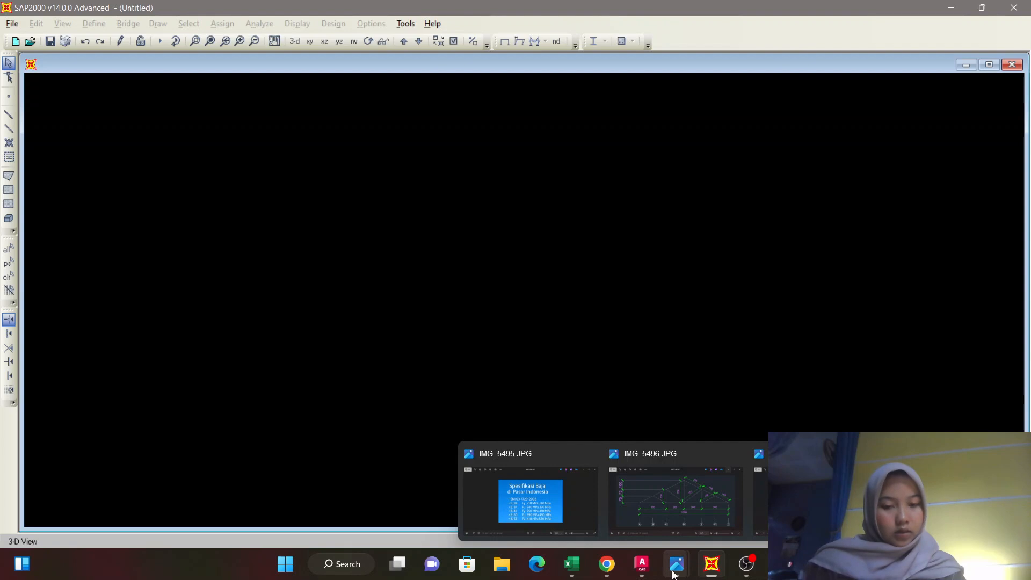
left_click(674, 486)
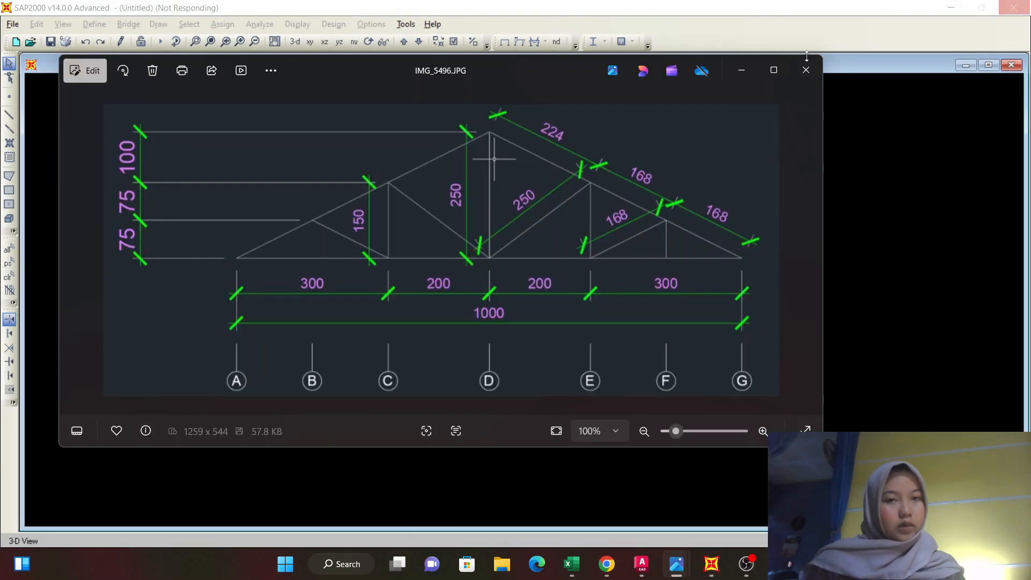
mouse_move(773, 70)
left_click(756, 108)
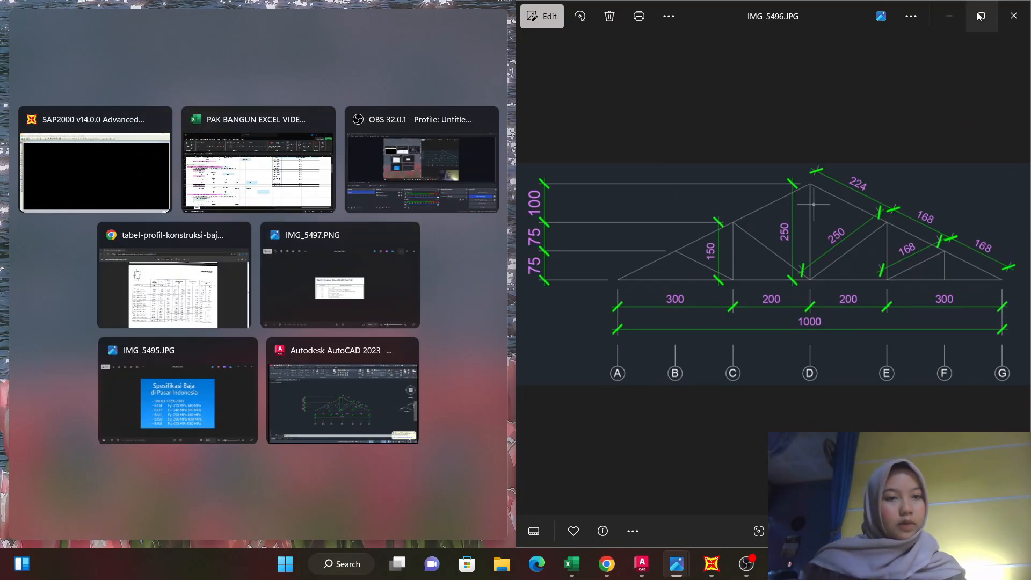
mouse_move(979, 17)
left_click(904, 51)
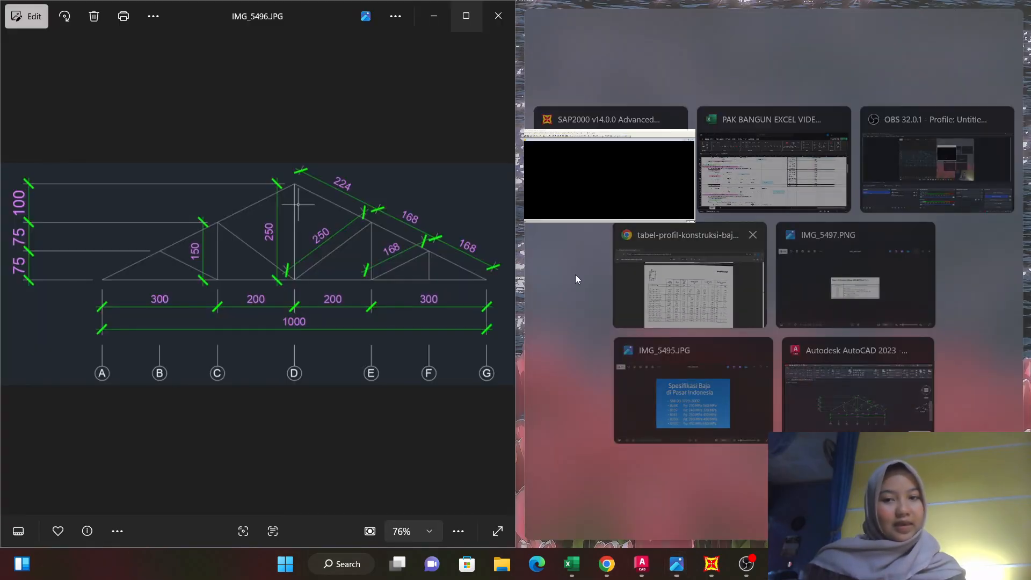
left_click(636, 185)
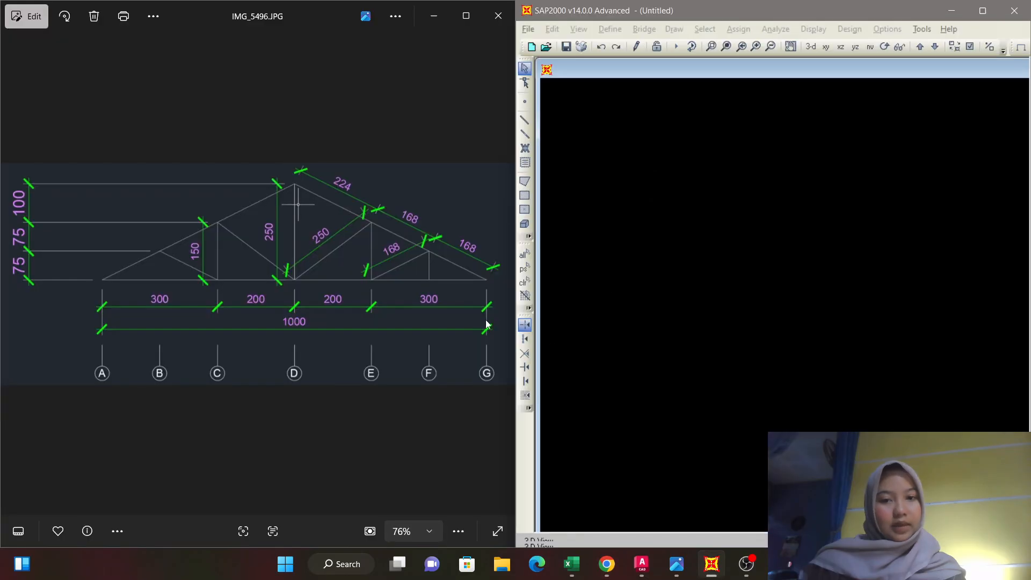
left_click_drag(510, 272, 356, 289)
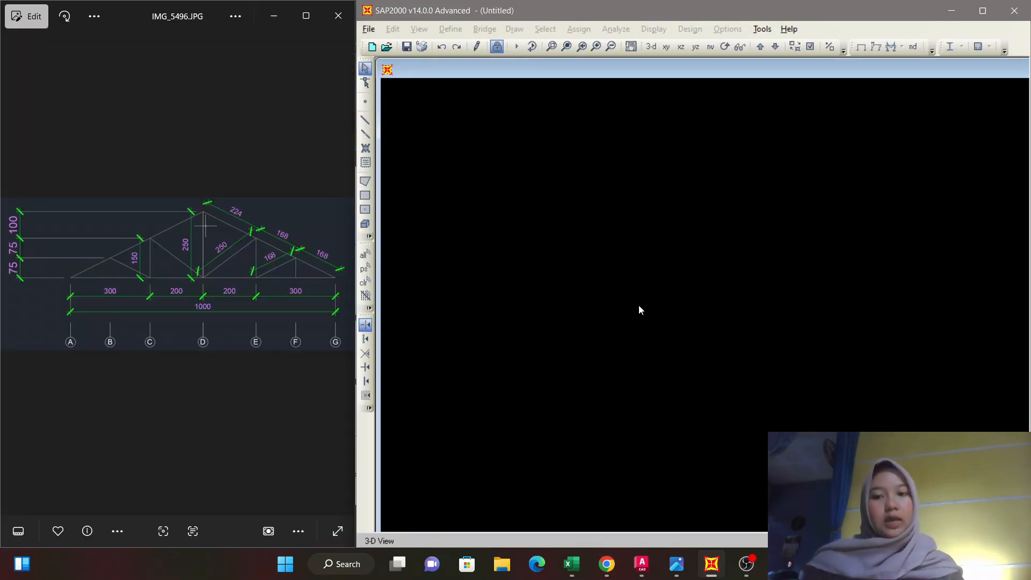
Start a new SAP2000 model in KN, m, C units from the Grid Only template, keeping the truss drawing uncovered.
left_click(370, 31)
left_click(369, 31)
left_click(369, 30)
left_click(408, 44)
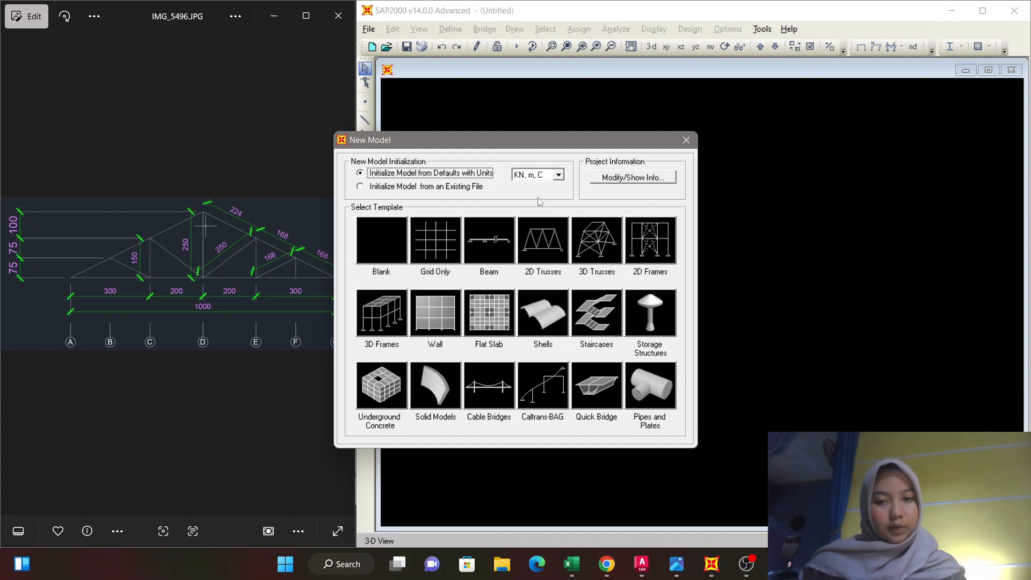
left_click(417, 234)
left_click_drag(513, 138, 684, 144)
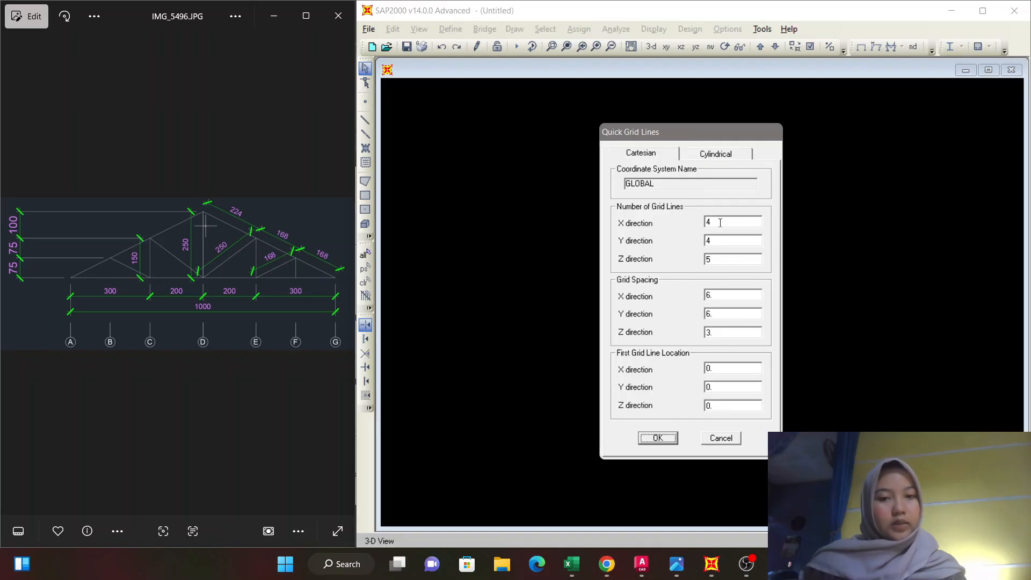
Set the number of grid lines to 7 in X, 1 in Y and 4 in Z.
double_click(720, 222)
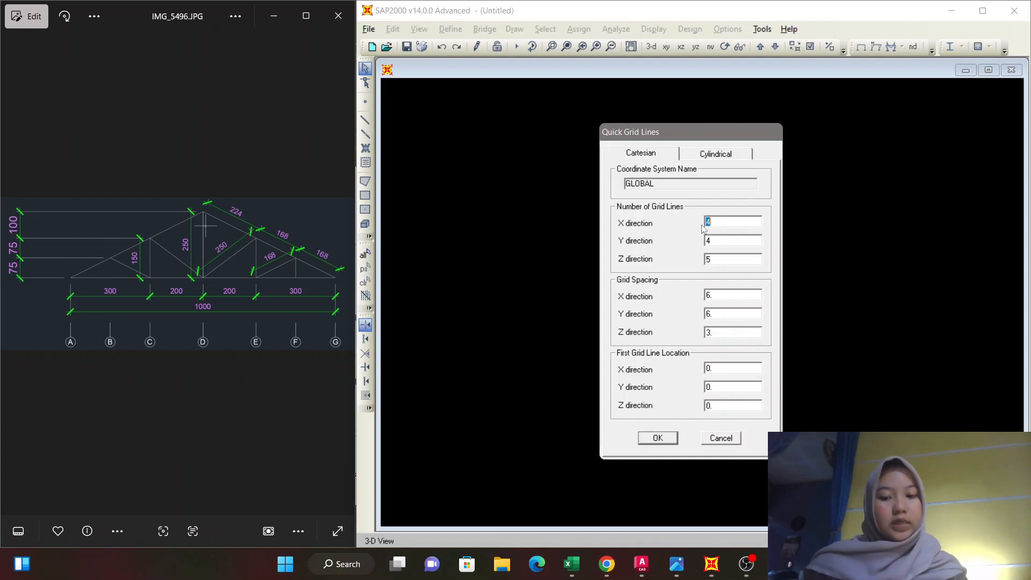
type("7")
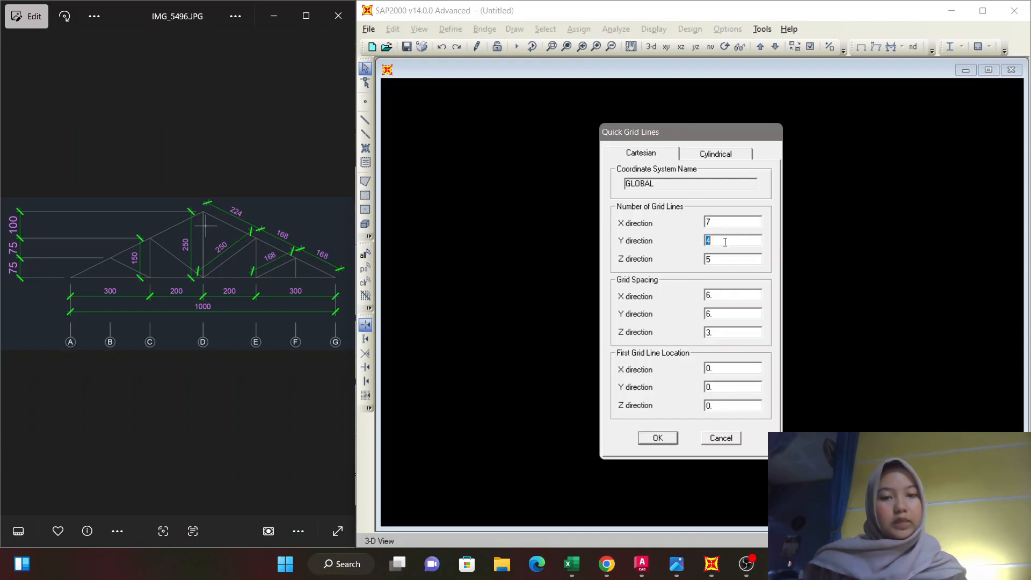
type("1")
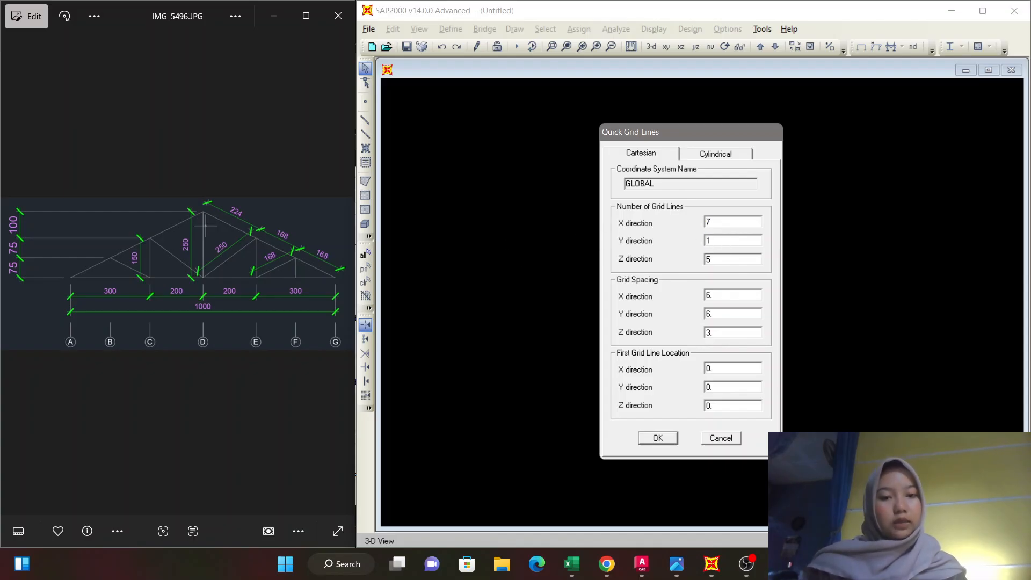
left_click(718, 261)
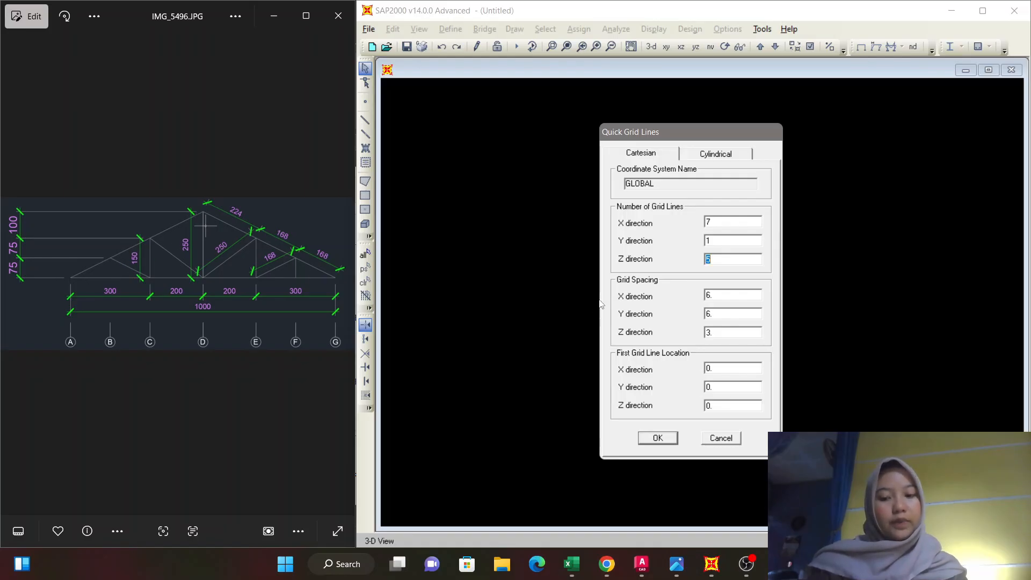
type("4")
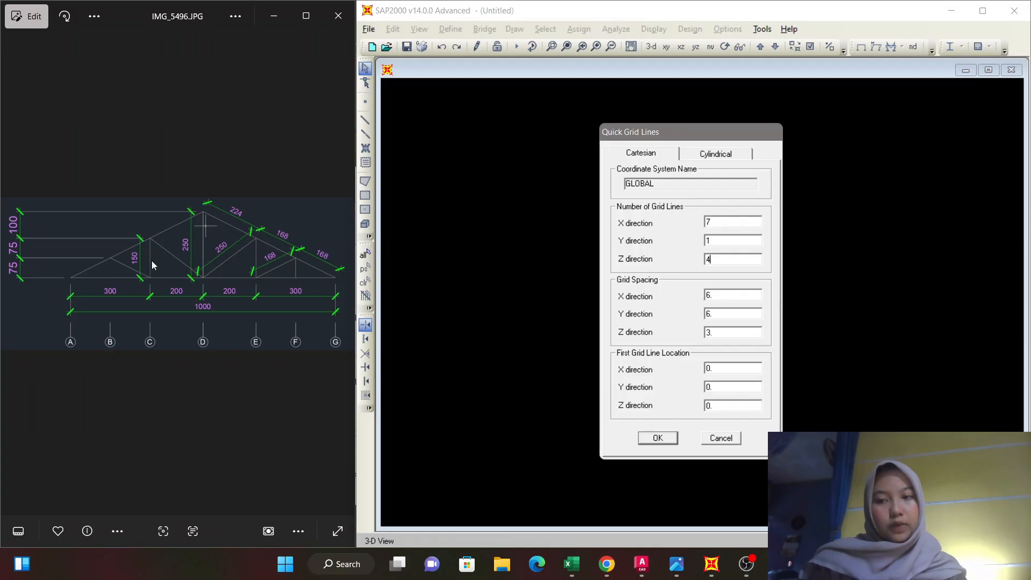
Set the grid spacing to 3 in X, 1 in Y and 0.75 in Z, and create the grid.
double_click(709, 295)
type("3")
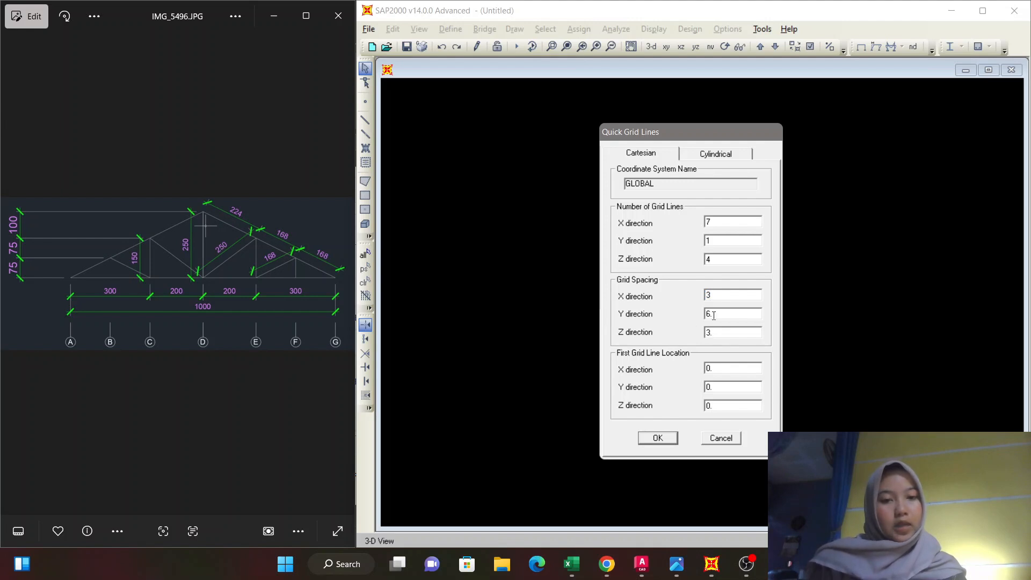
type("4")
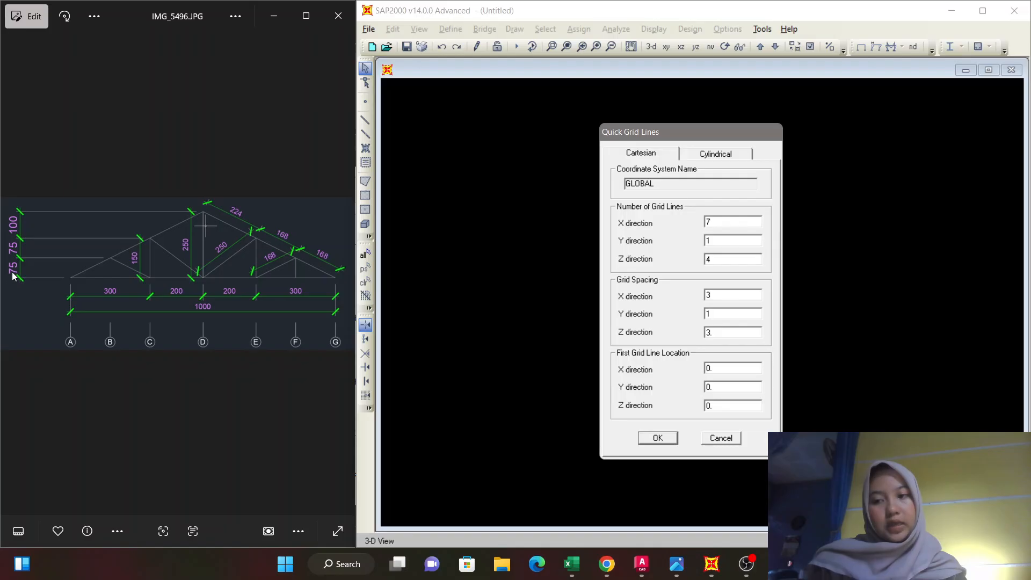
double_click(709, 332)
type("0")
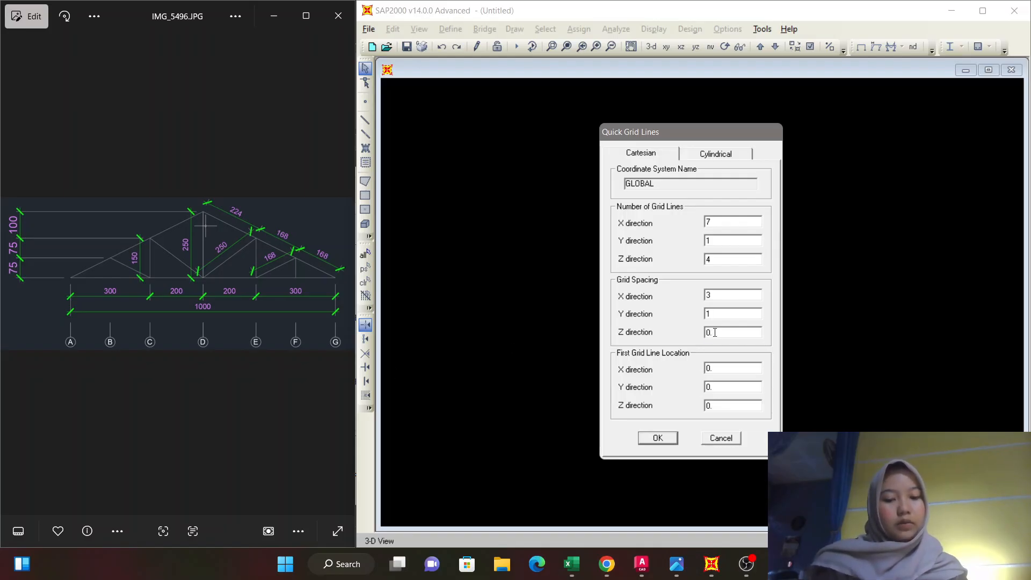
type(".75")
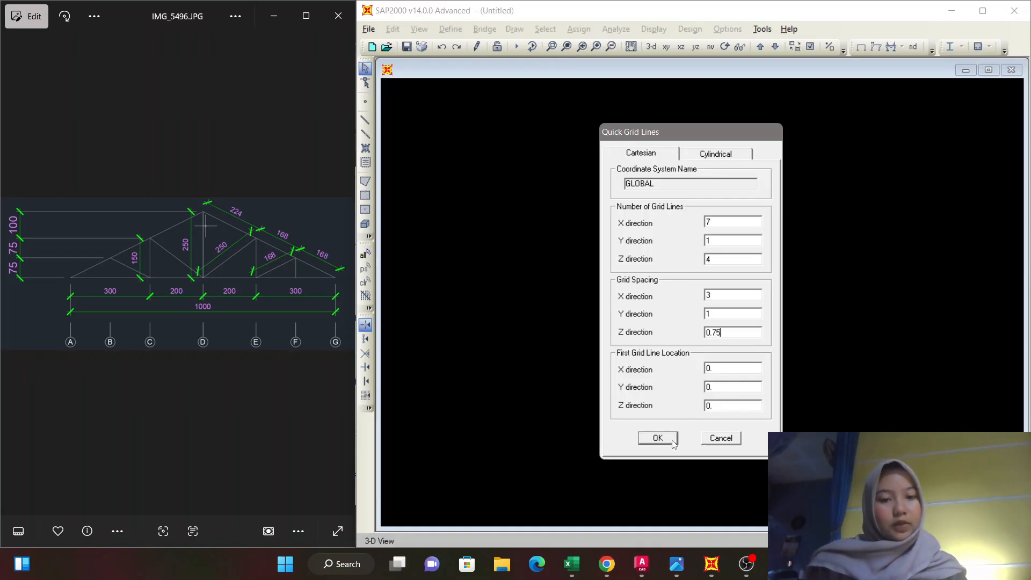
left_click(657, 438)
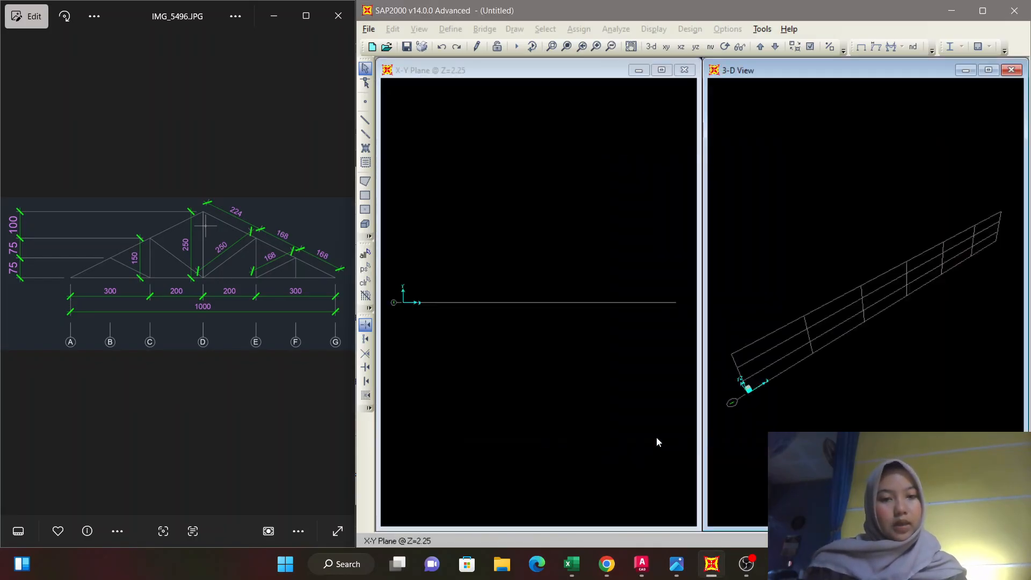
Close the 3-D view and show the grid in the X-Z plane.
left_click(803, 176)
left_click(1011, 70)
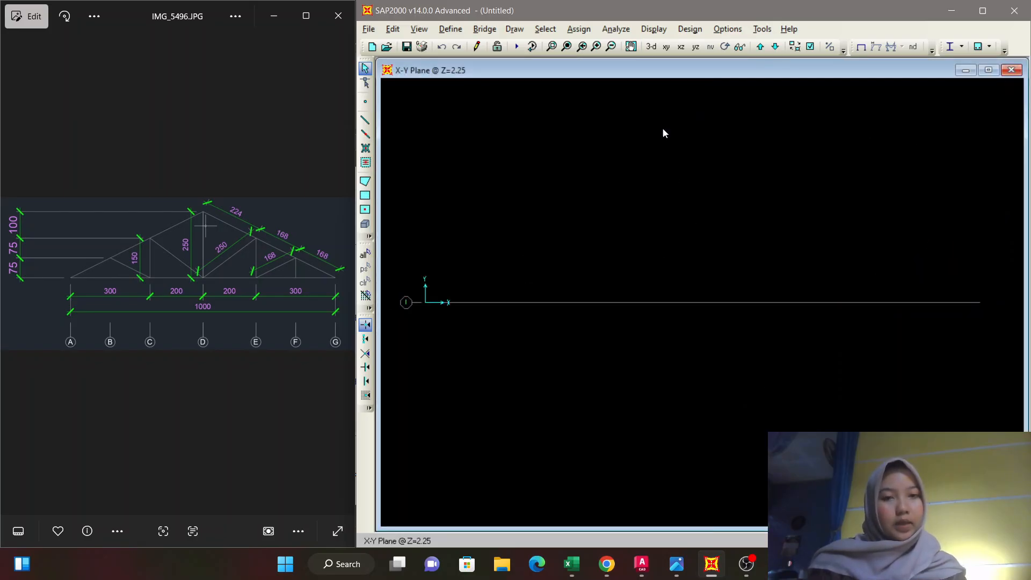
left_click(680, 46)
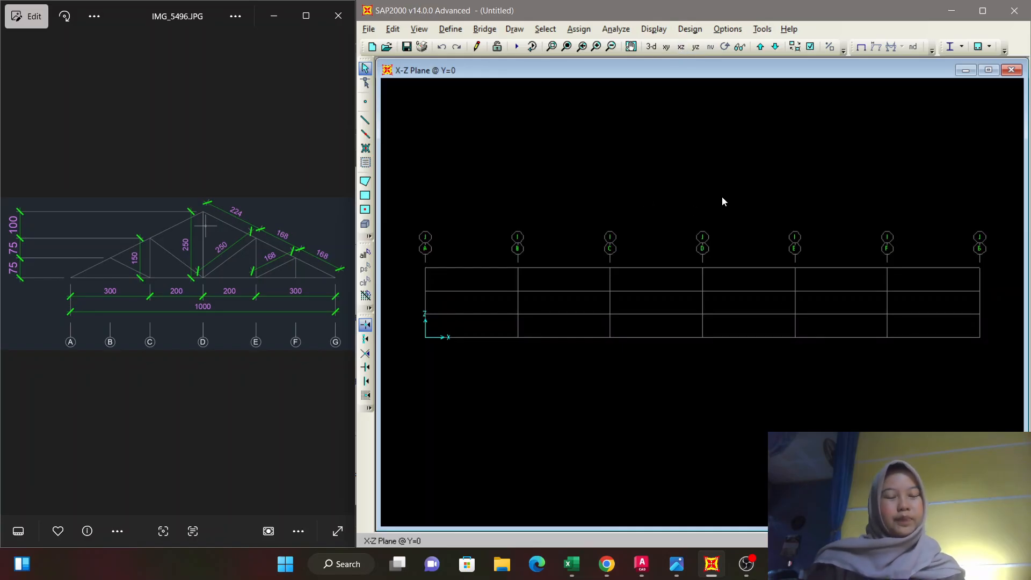
Open the GLOBAL grid system data, display the grids as spacing, and set the Z3 spacing to 1.
right_click(732, 224)
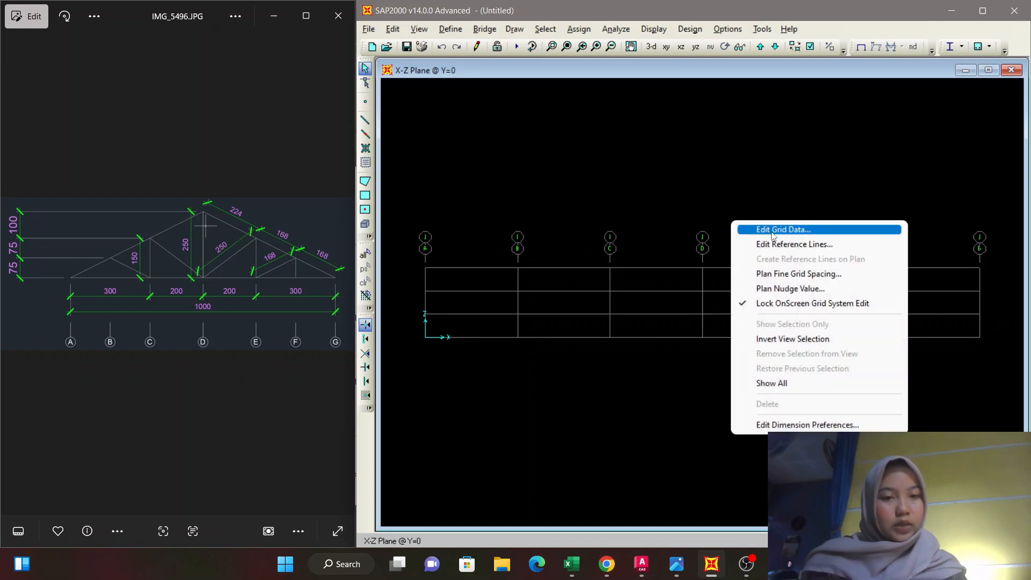
left_click(791, 231)
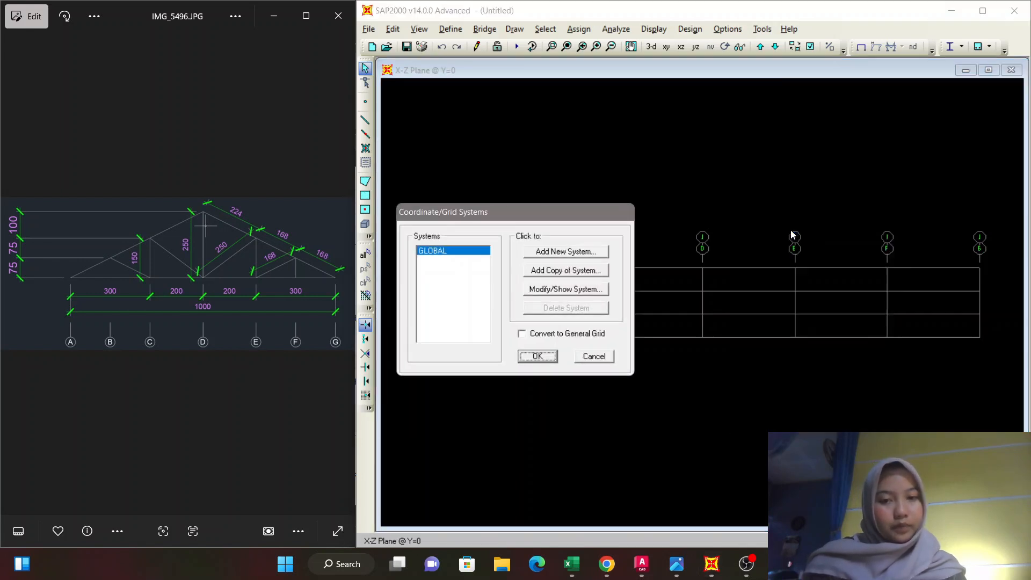
left_click(581, 292)
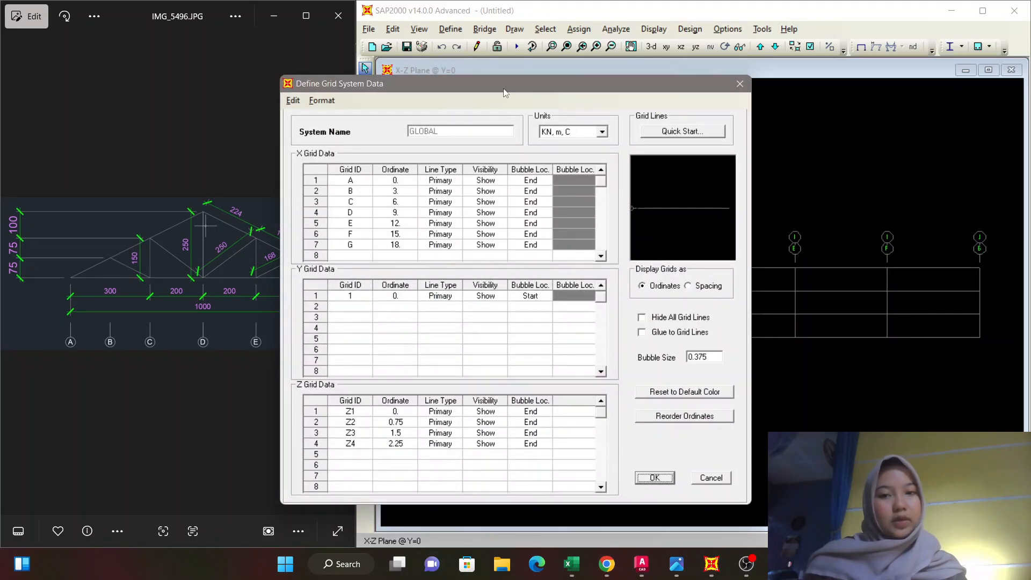
left_click_drag(503, 89, 674, 86)
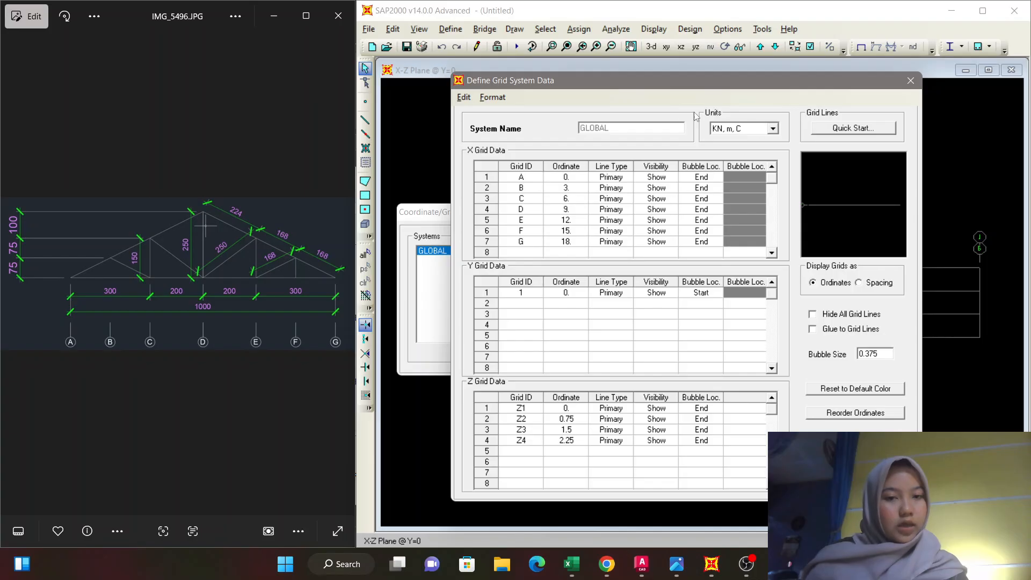
left_click(858, 285)
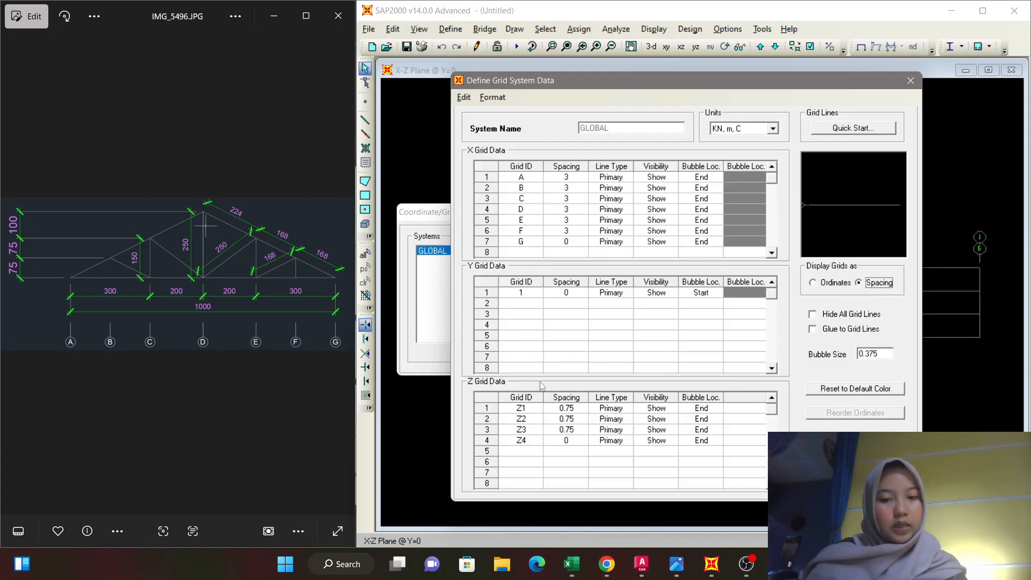
left_click(577, 430)
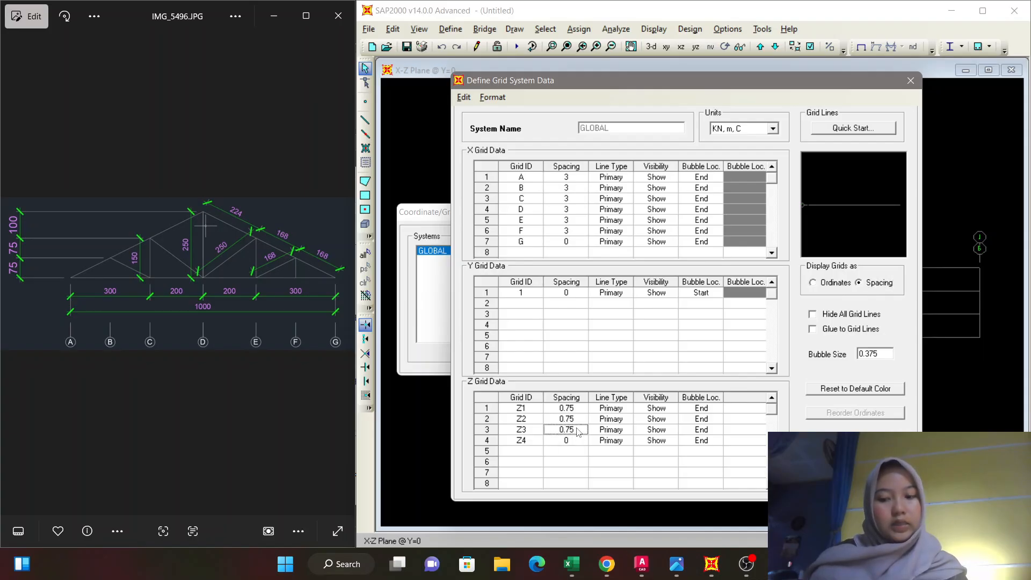
type("1")
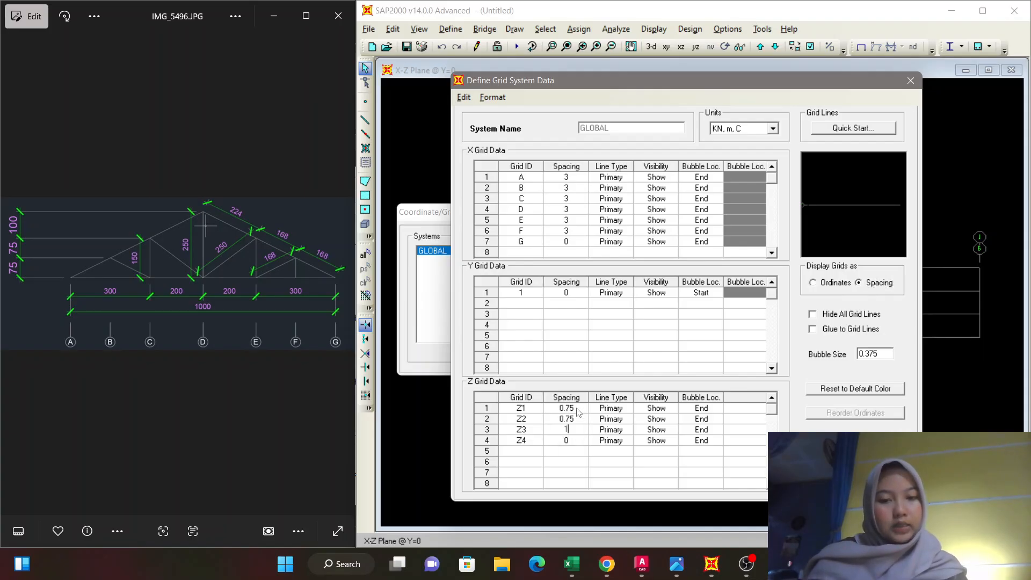
Set the X grid spacing to 1.5 for lines A and B and to 2 for lines C and D.
left_click(568, 178)
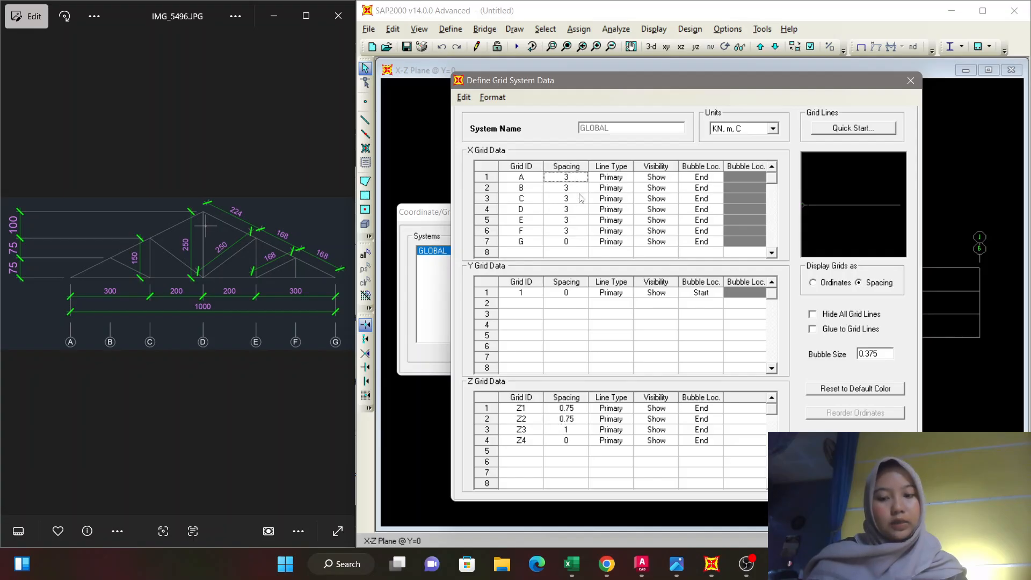
type("1.5")
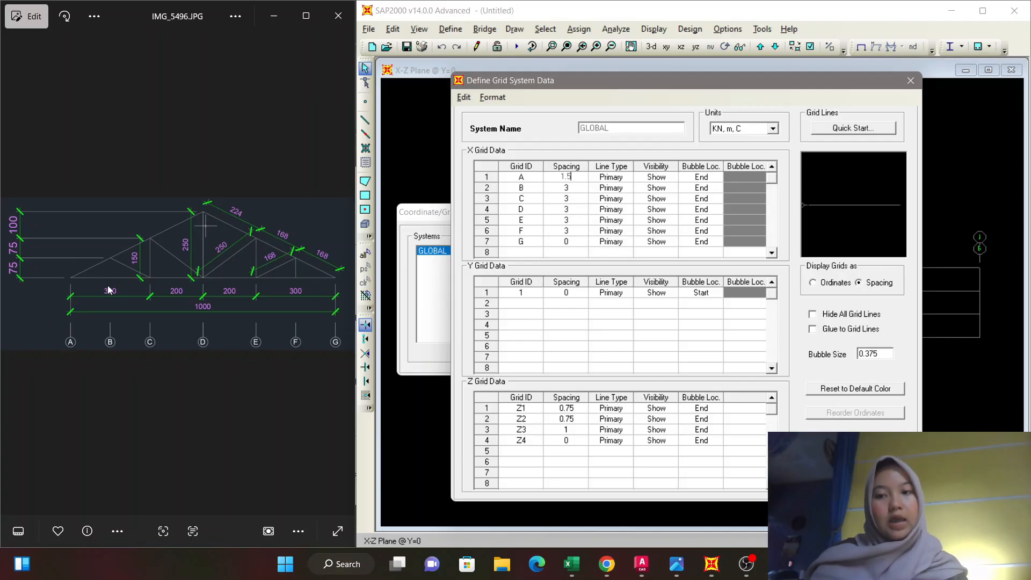
left_click(574, 188)
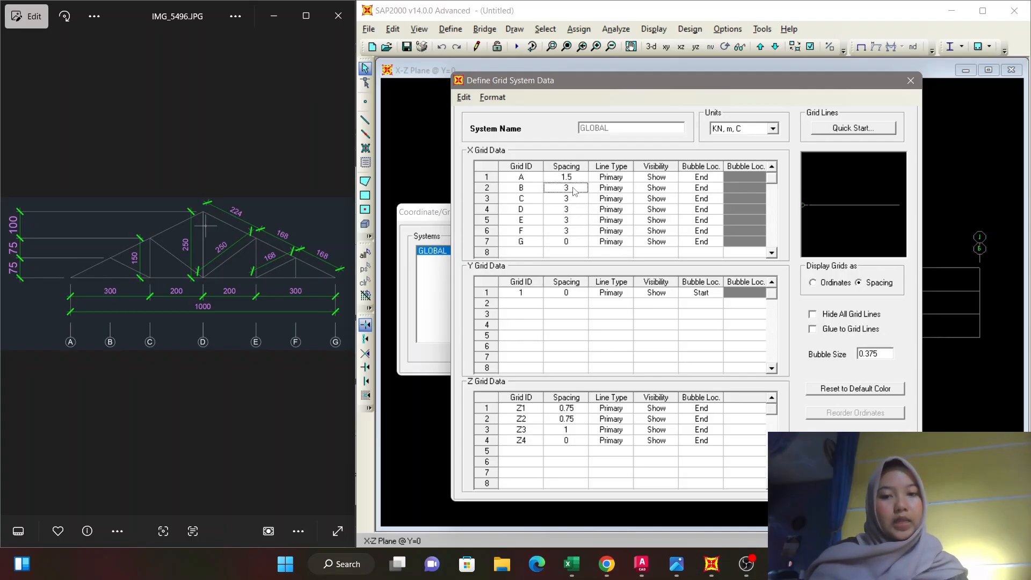
type("1.5")
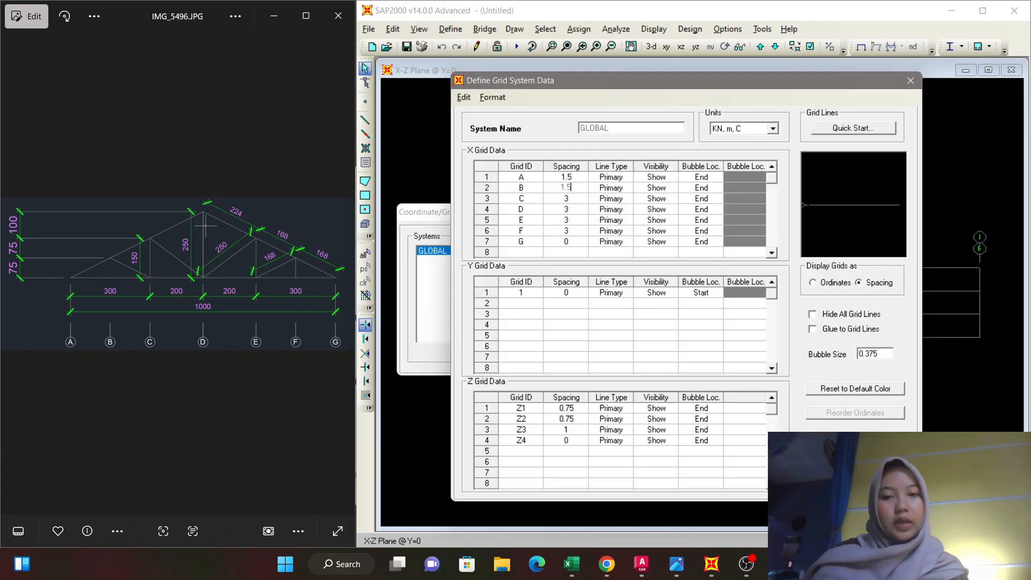
key("Down")
type("2")
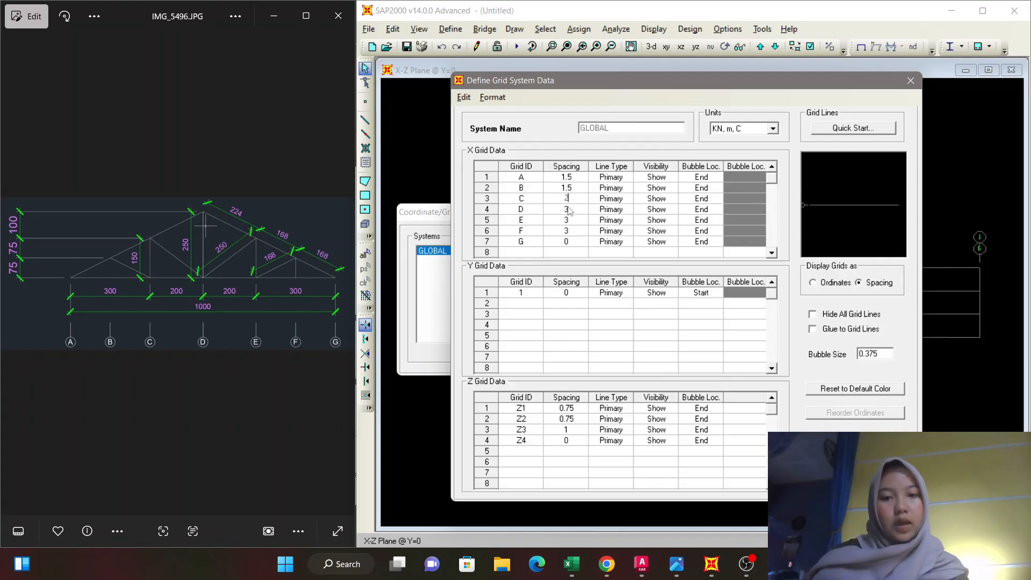
key("Down")
type("2")
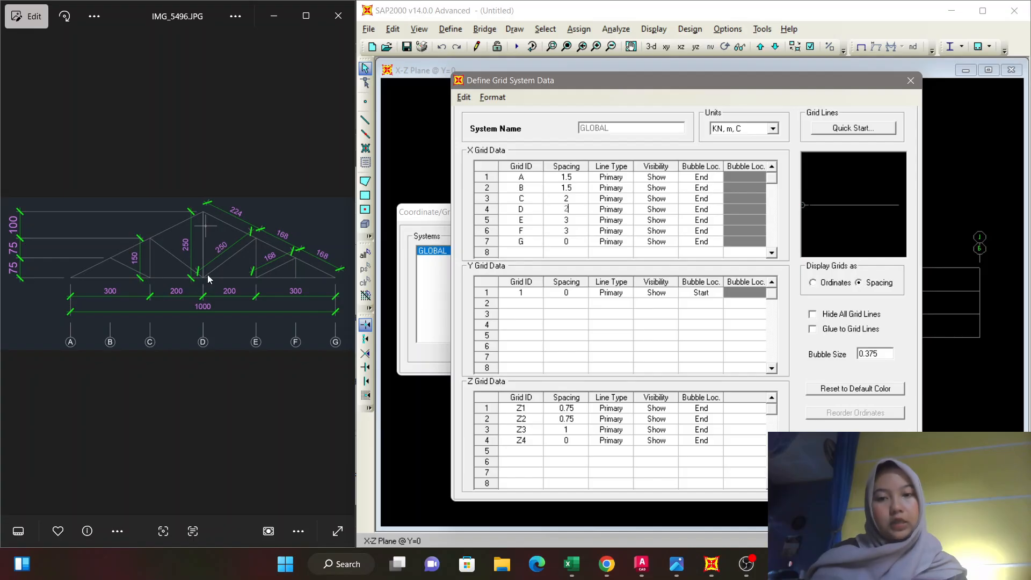
Set the X grid spacing to 1.5 for lines E and F, and apply the modified grid system.
left_click(564, 222)
type("1.")
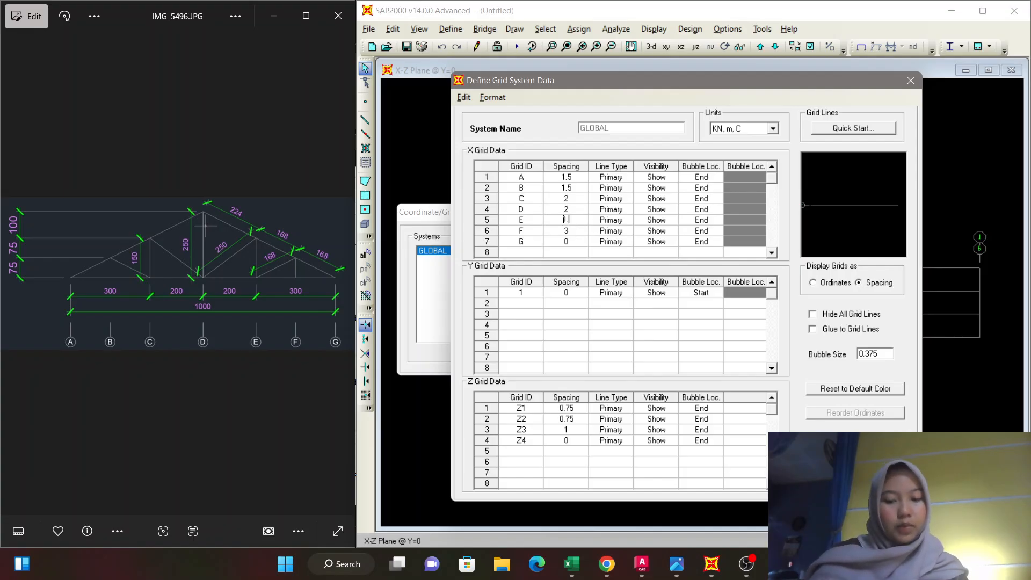
type("5")
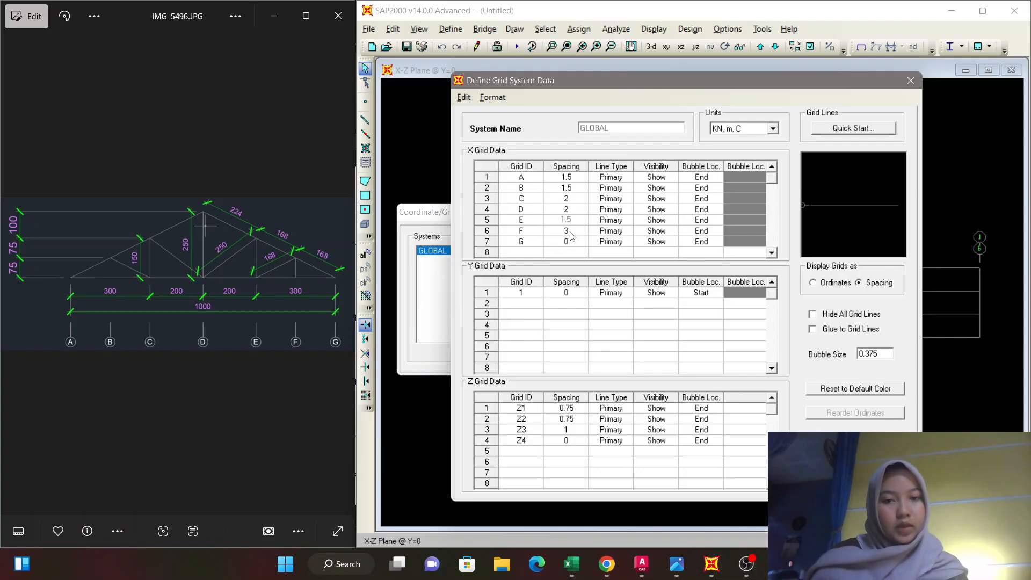
left_click(569, 230)
type("1")
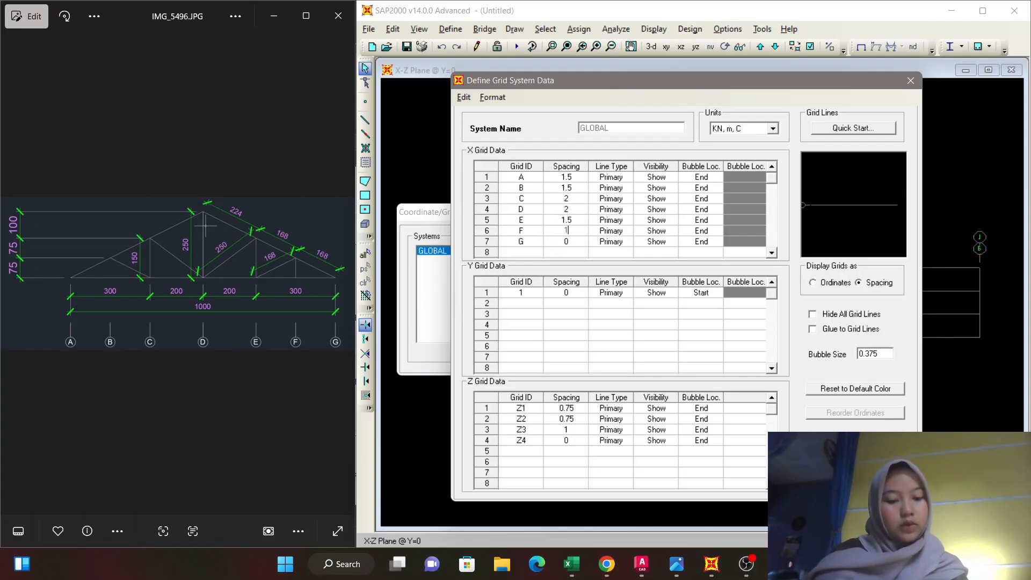
type(".5")
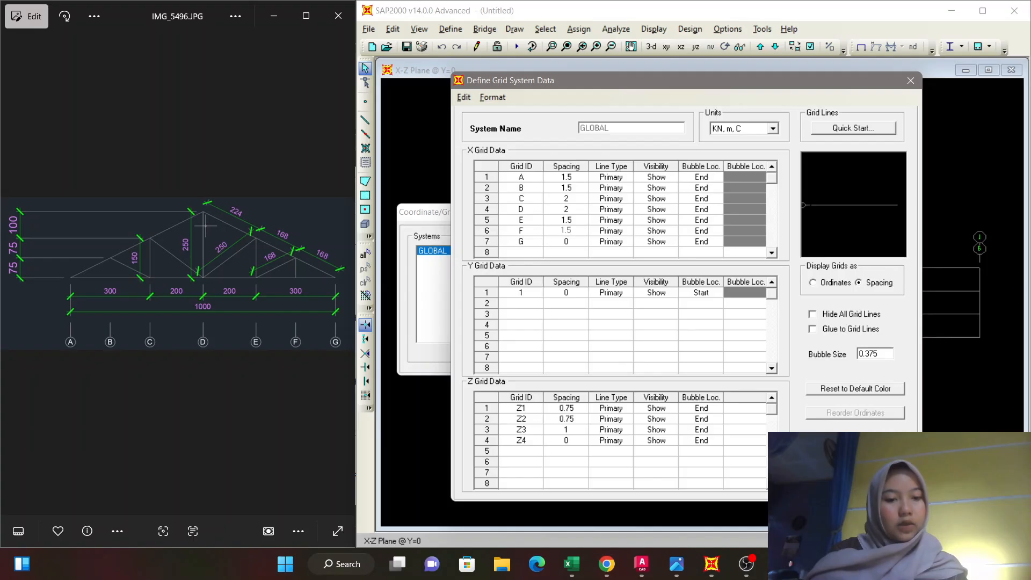
left_click(829, 478)
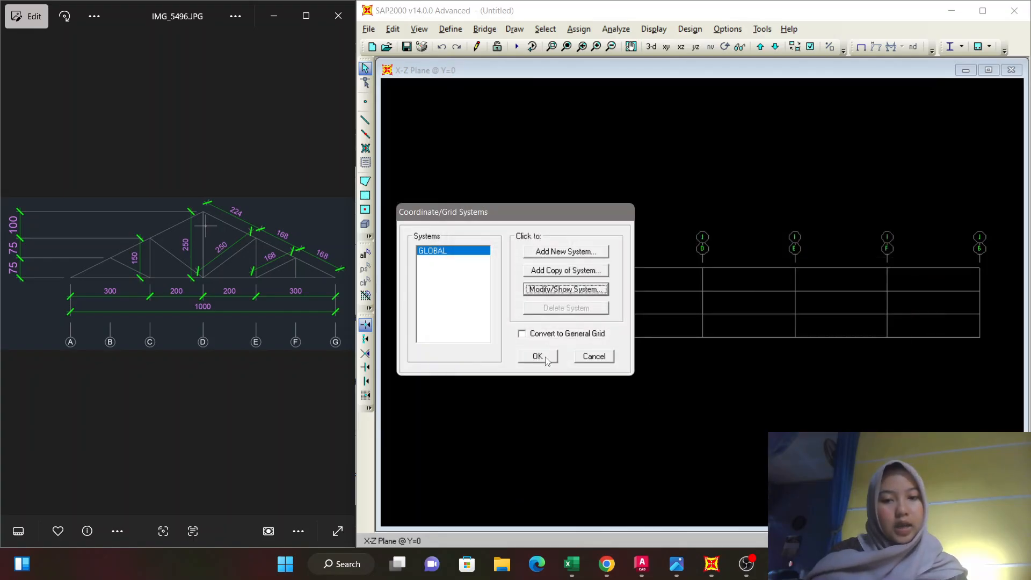
left_click(537, 356)
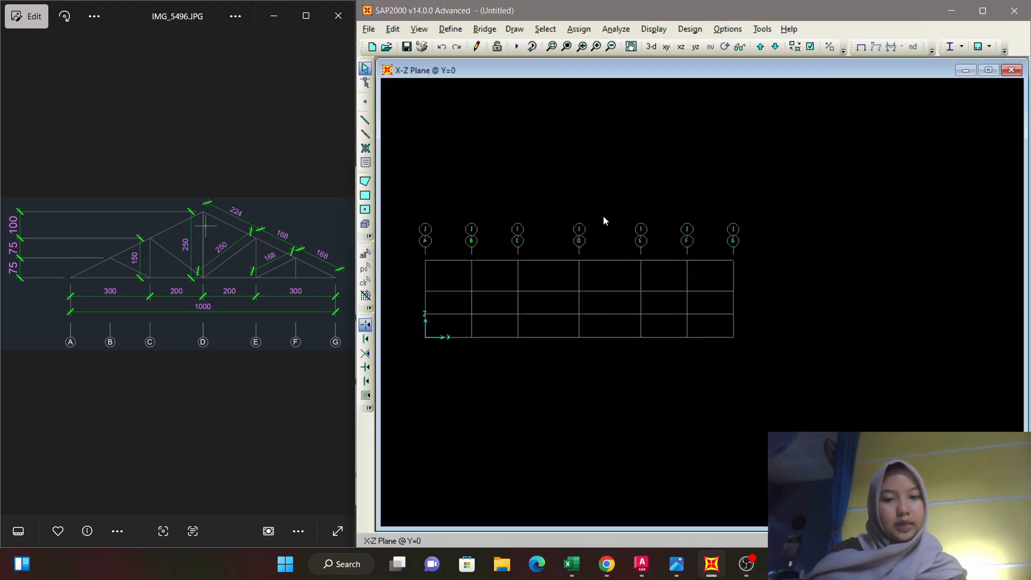
Examine the revised grid in the X-Z plane up close, with lines A to G in view.
middle_click_drag(603, 215, 785, 221)
middle_click_drag(666, 217, 713, 217)
scroll(712, 221, "up", 2)
scroll(712, 223, "up", 4)
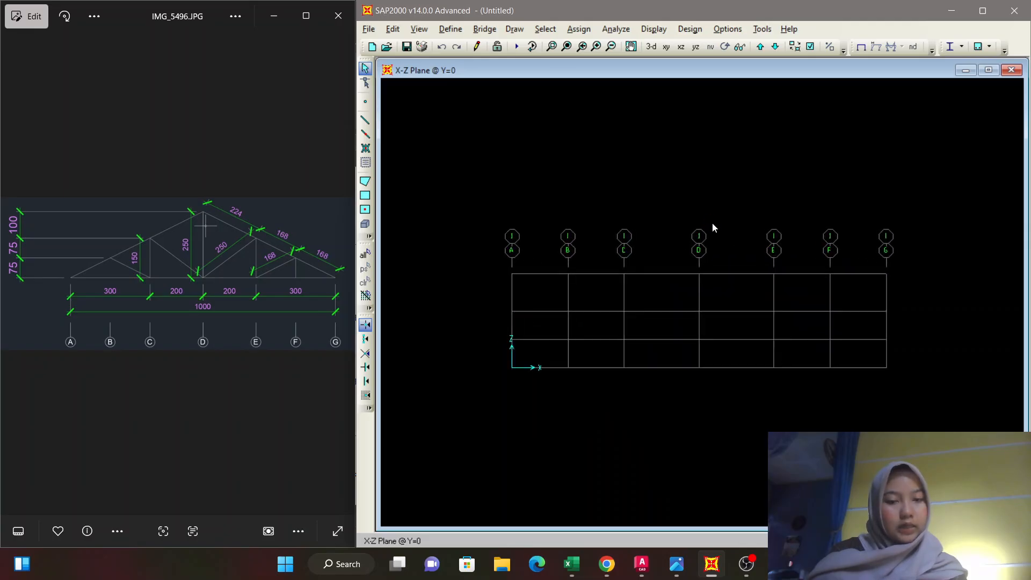
scroll(713, 228, "up", 2)
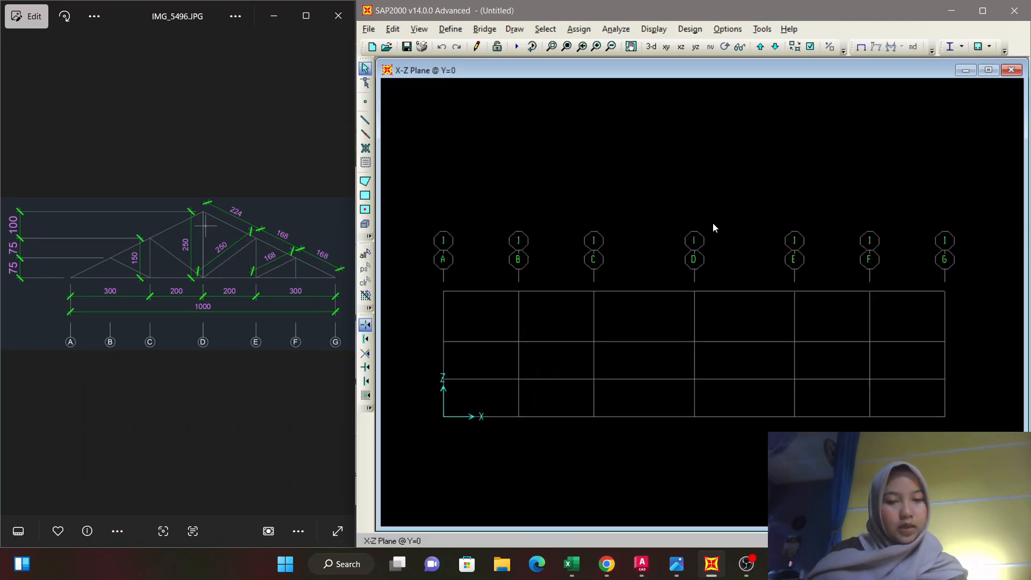
middle_click_drag(723, 236, 739, 232)
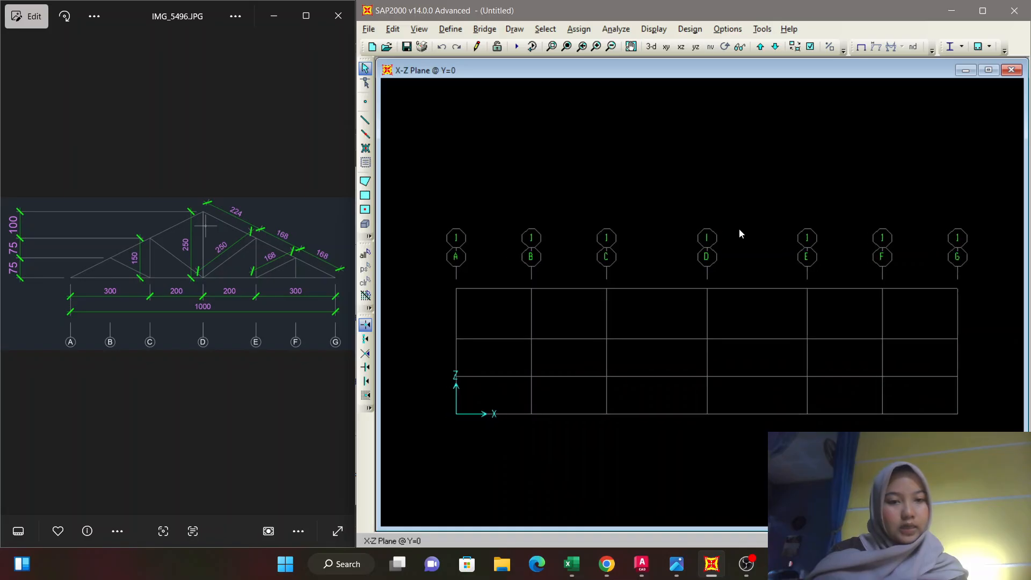
scroll(735, 239, "up", 3)
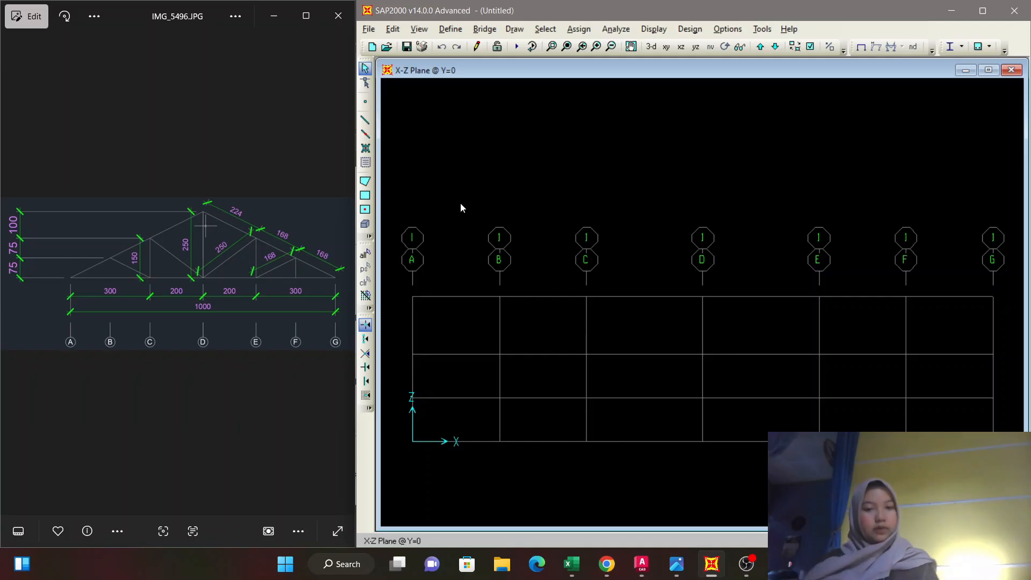
scroll(460, 203, "up", 1)
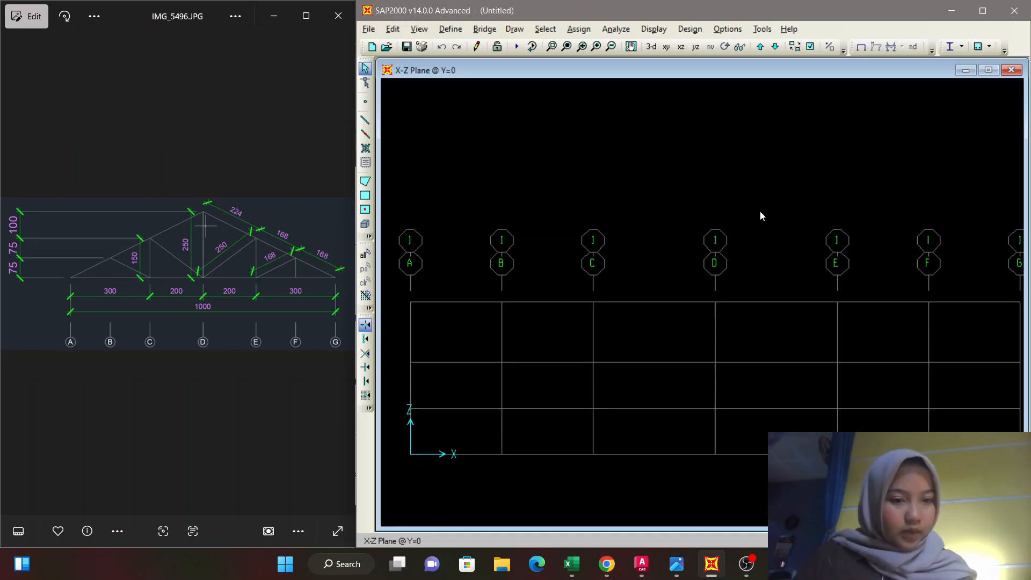
middle_click_drag(755, 204, 745, 210)
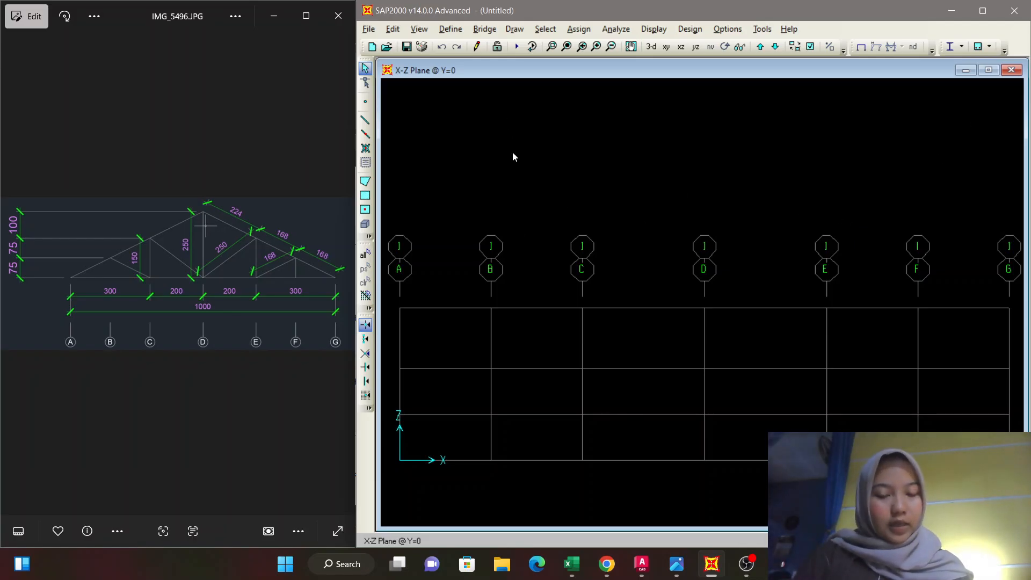
Start a new material definition and name it BJ41, consulting the Indonesian steel specification image for the grade.
left_click(455, 30)
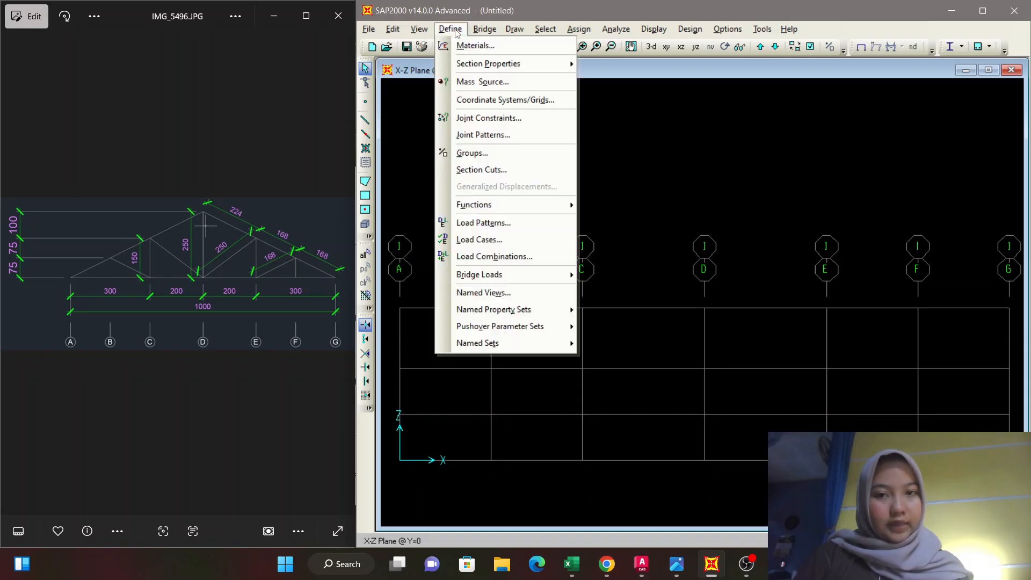
left_click(480, 48)
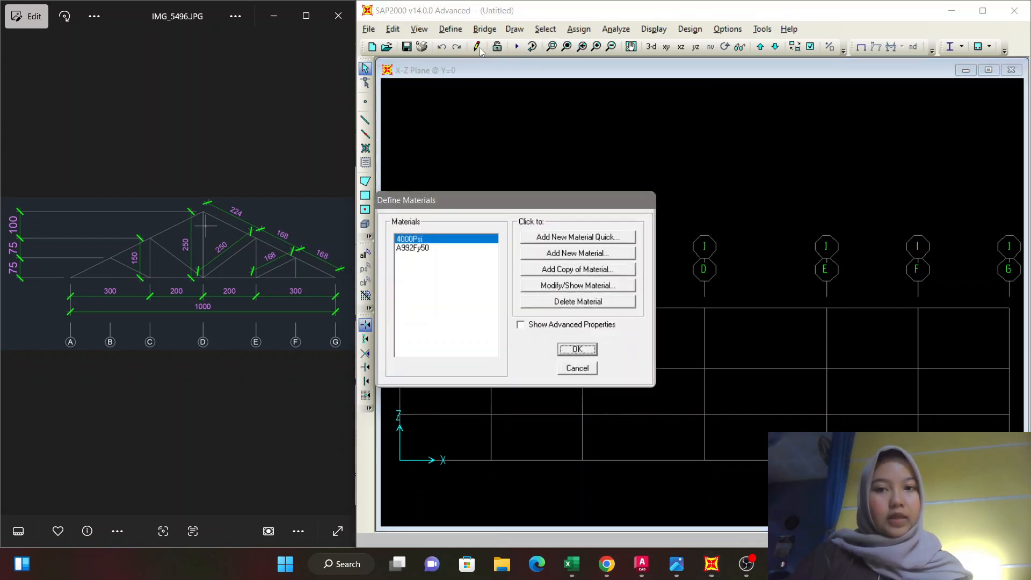
left_click(587, 256)
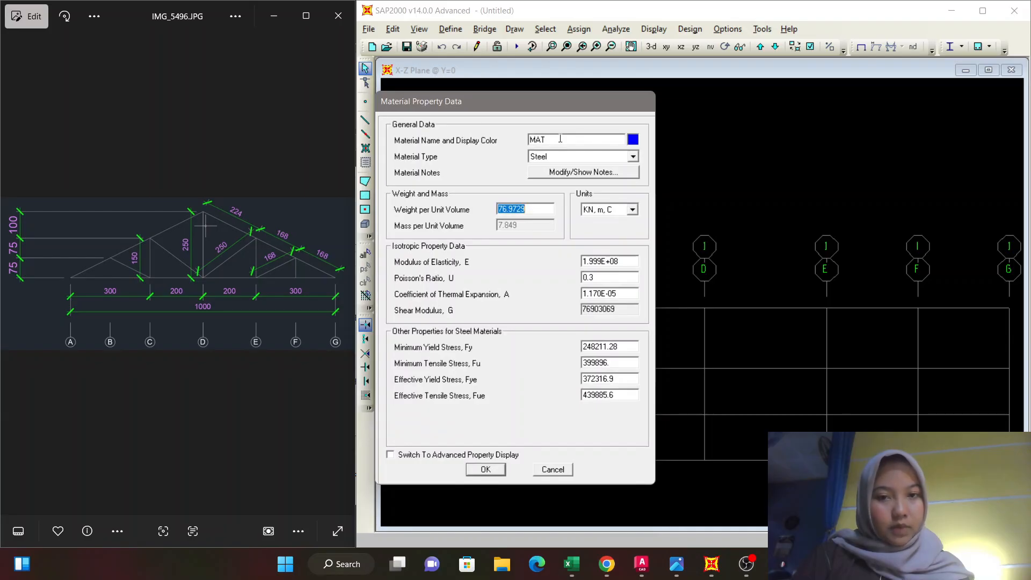
double_click(560, 139)
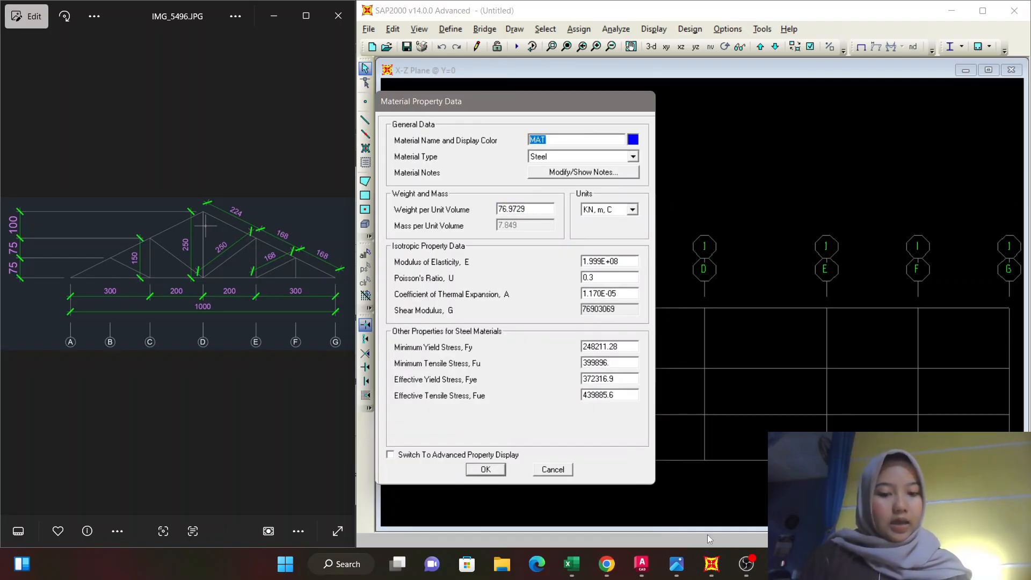
mouse_move(651, 571)
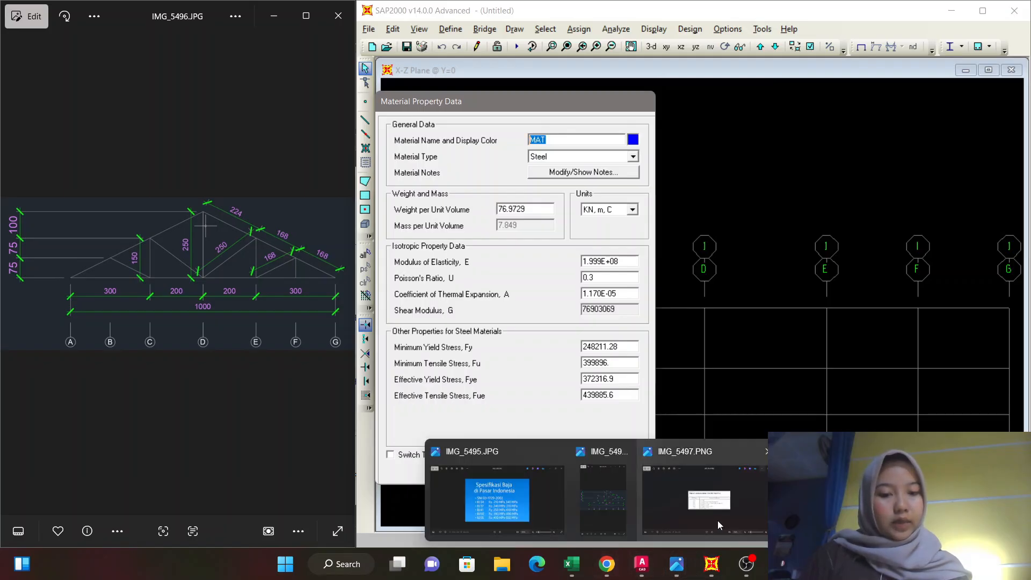
left_click(717, 520)
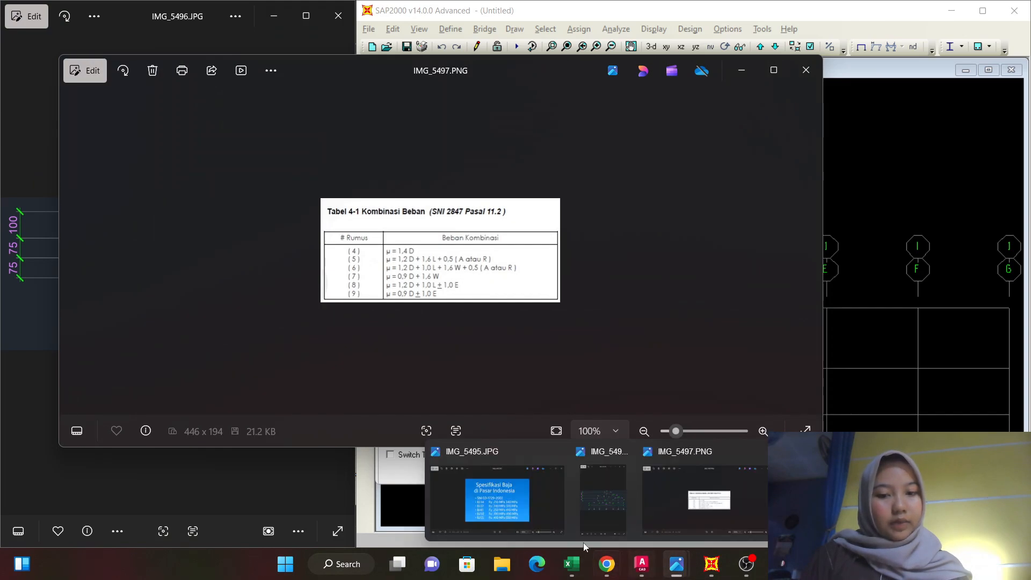
left_click(527, 517)
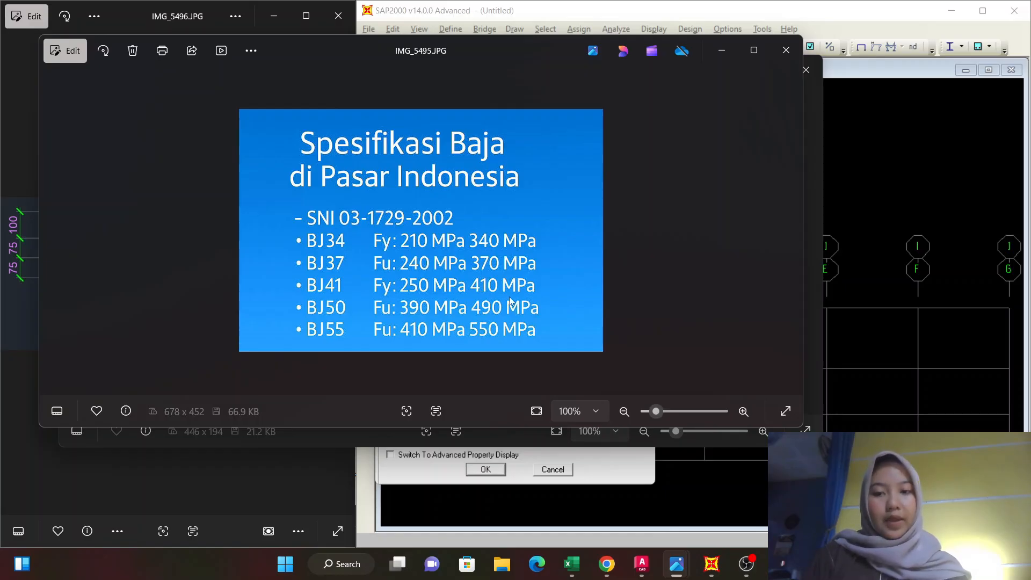
left_click(725, 56)
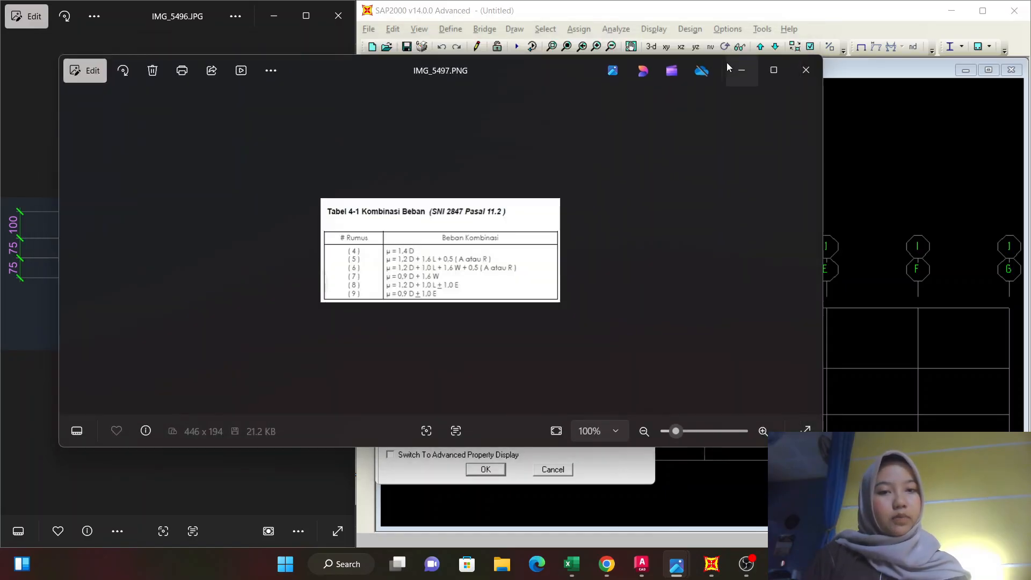
left_click(739, 70)
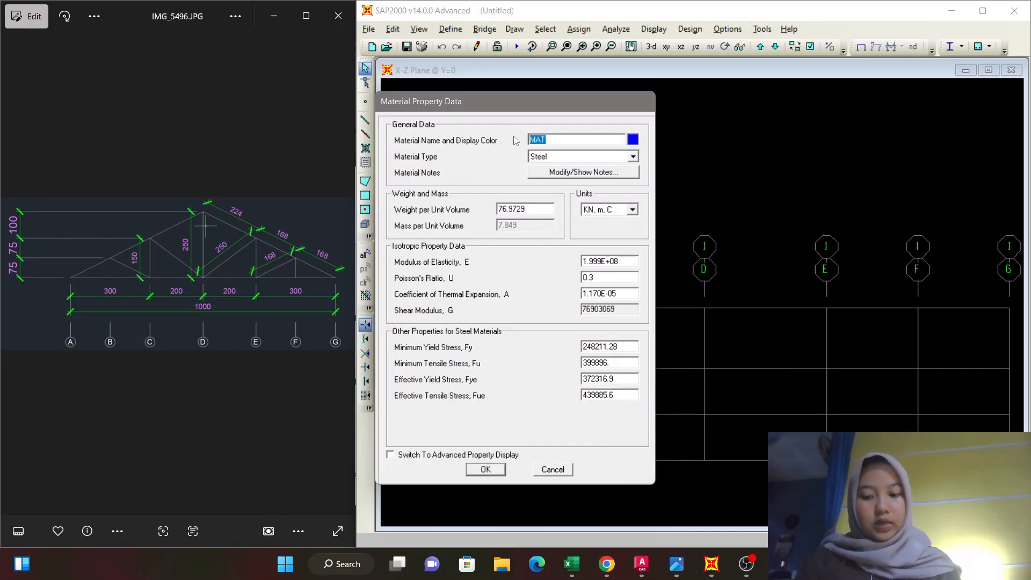
type("BJ41")
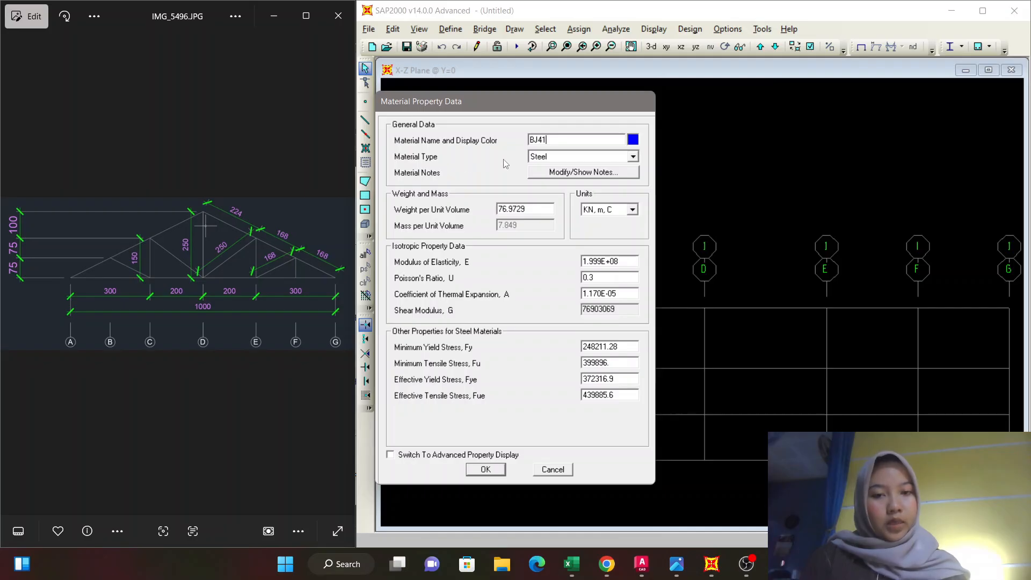
Switch the BJ41 material's units to Kgf, m, C and set its weight per unit volume to 7859.
left_click(633, 211)
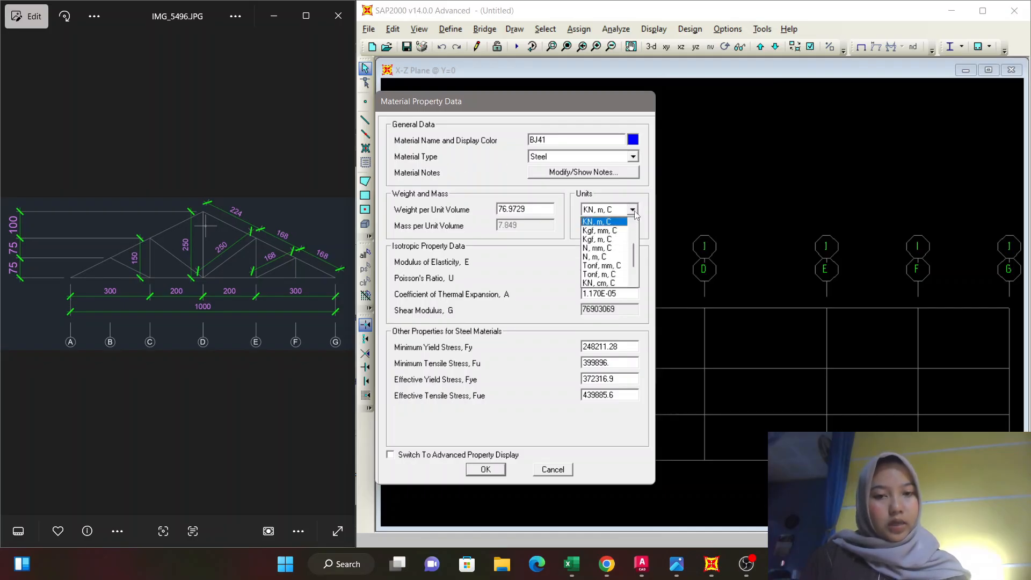
left_click(603, 240)
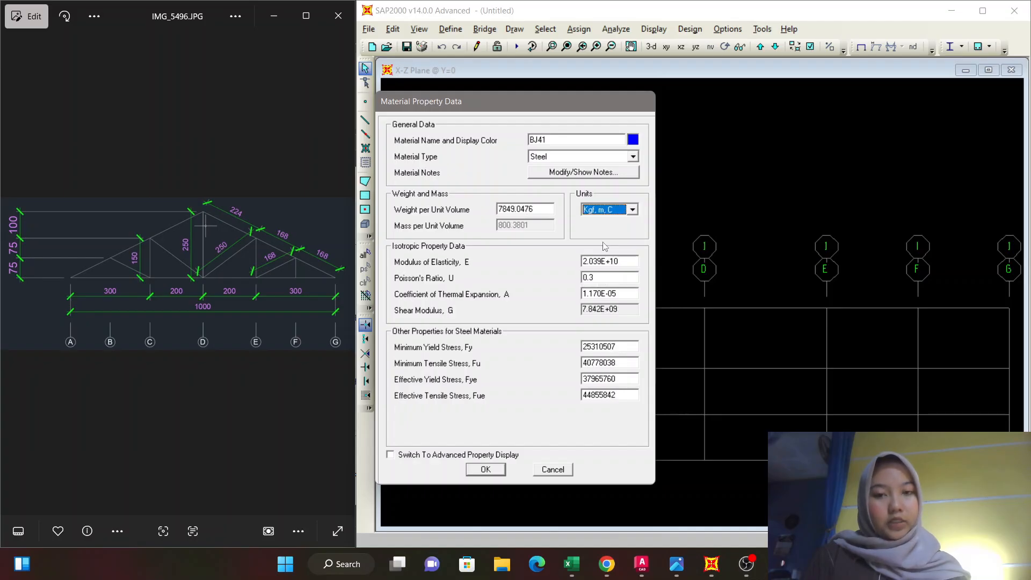
double_click(541, 208)
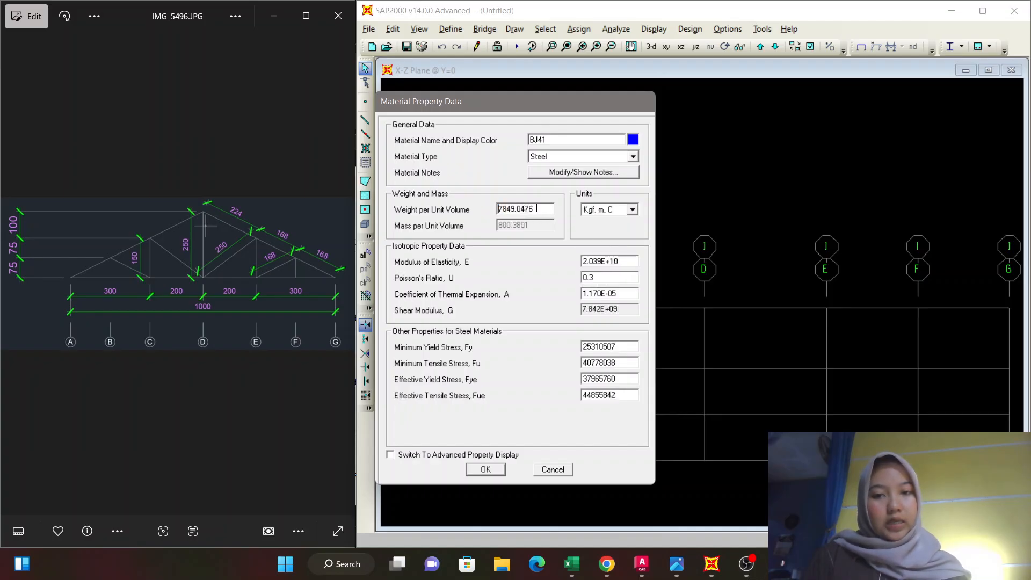
type("78")
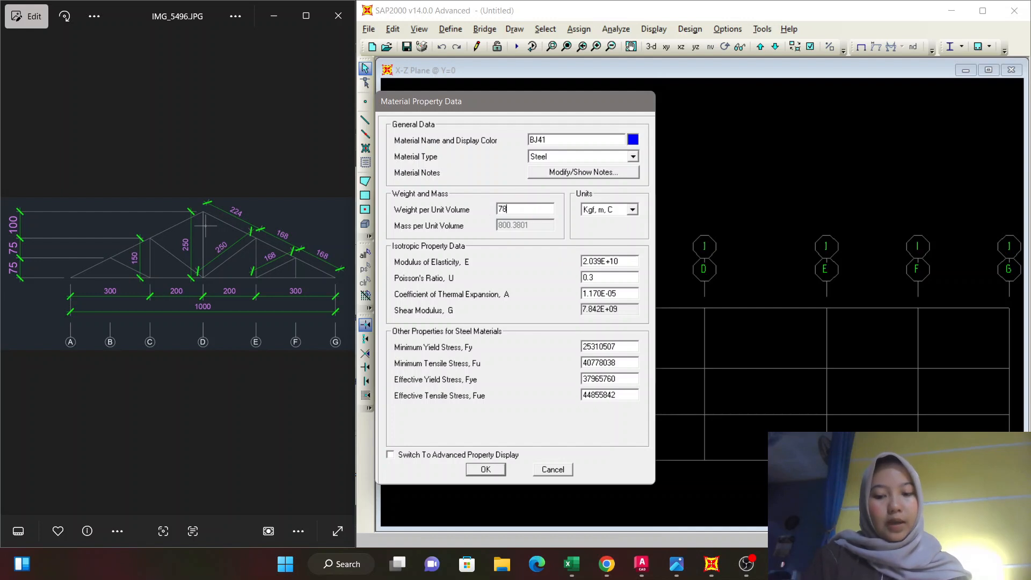
type("59")
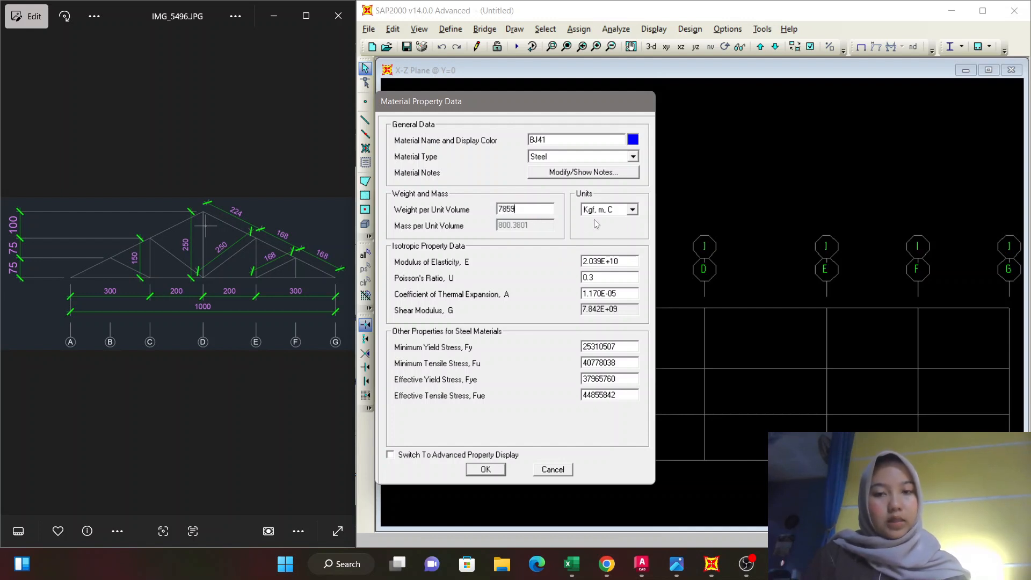
Switch the material's units to N, mm, C and set the modulus of elasticity to 200000.
left_click(632, 210)
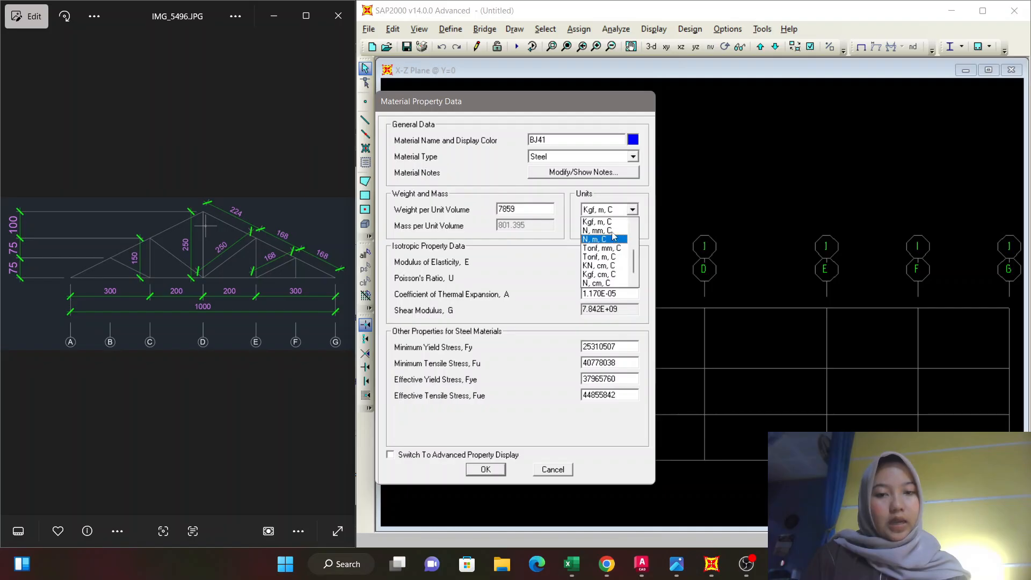
left_click(612, 231)
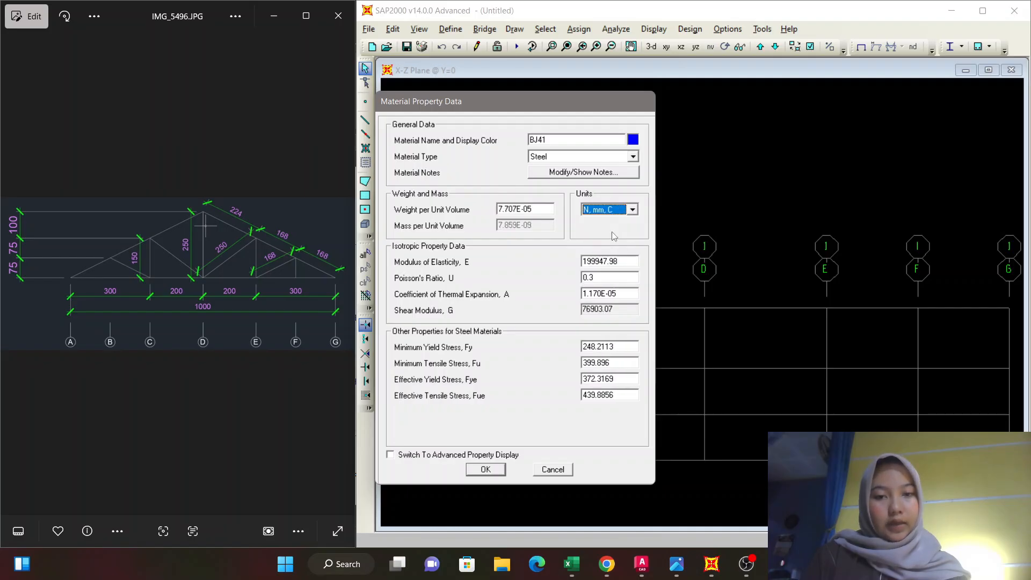
double_click(621, 262)
type("2")
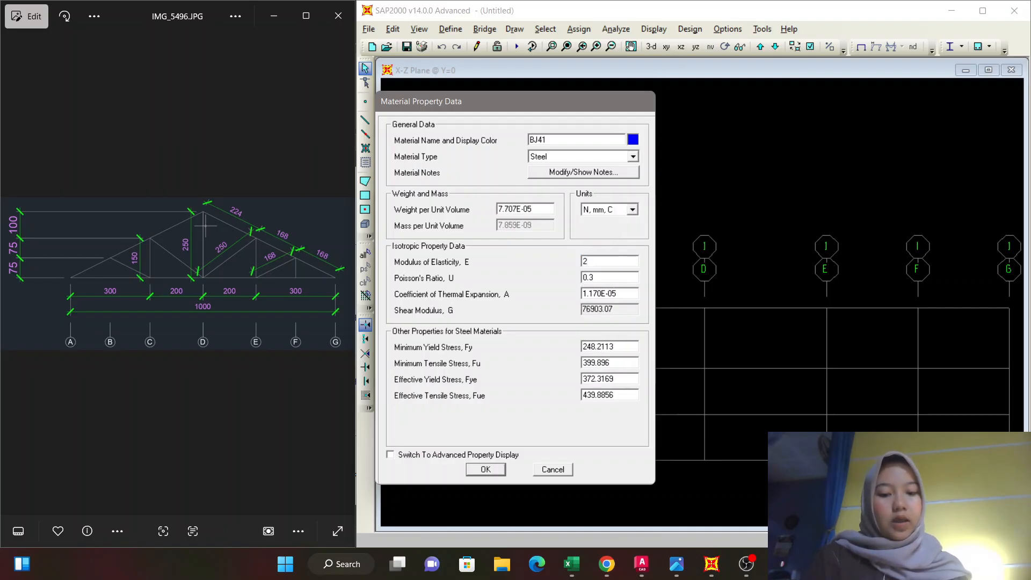
type("00000")
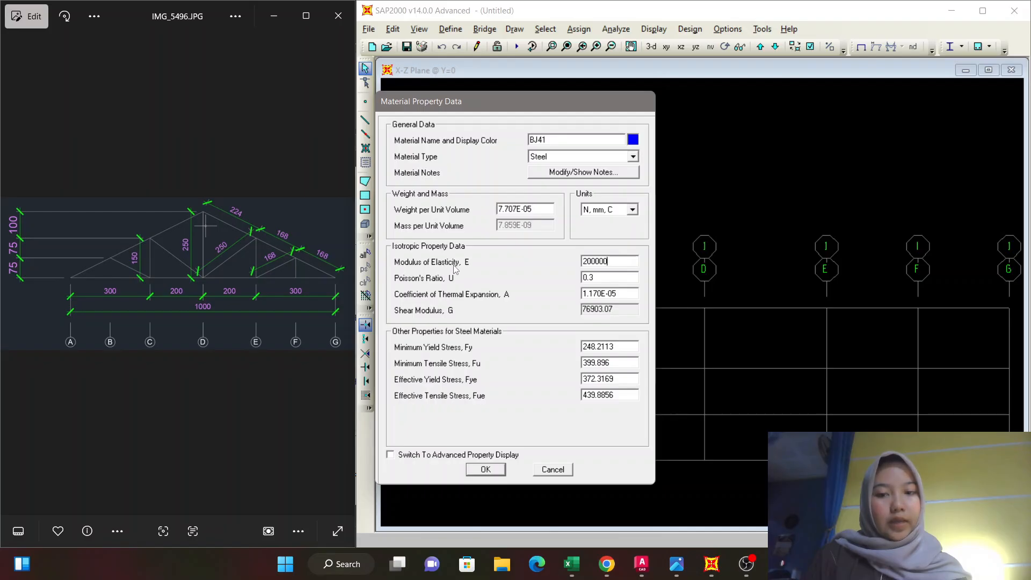
Set the minimum yield stress Fy to 250 and the minimum tensile stress Fu to 410.
left_click(621, 347)
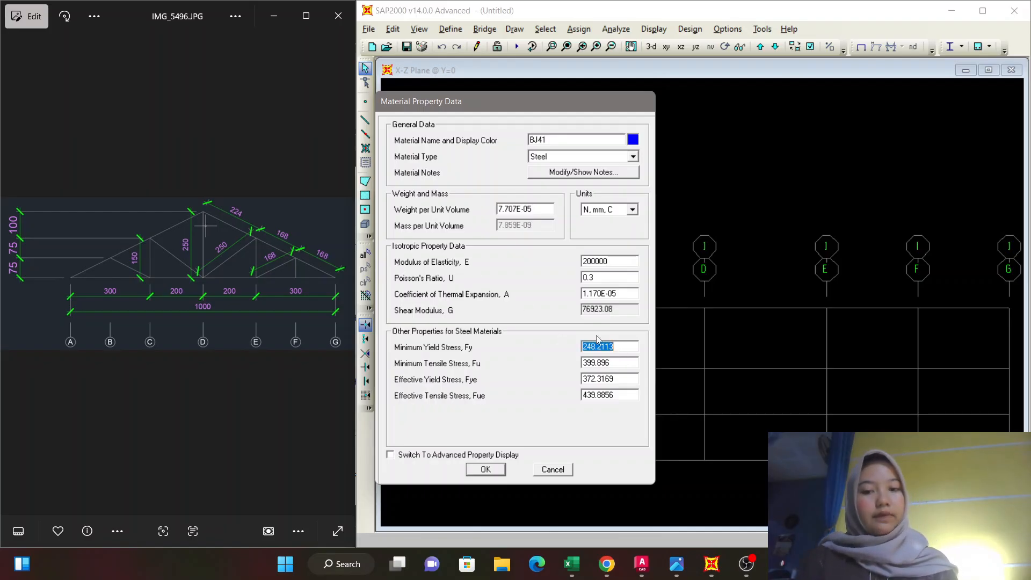
type("250")
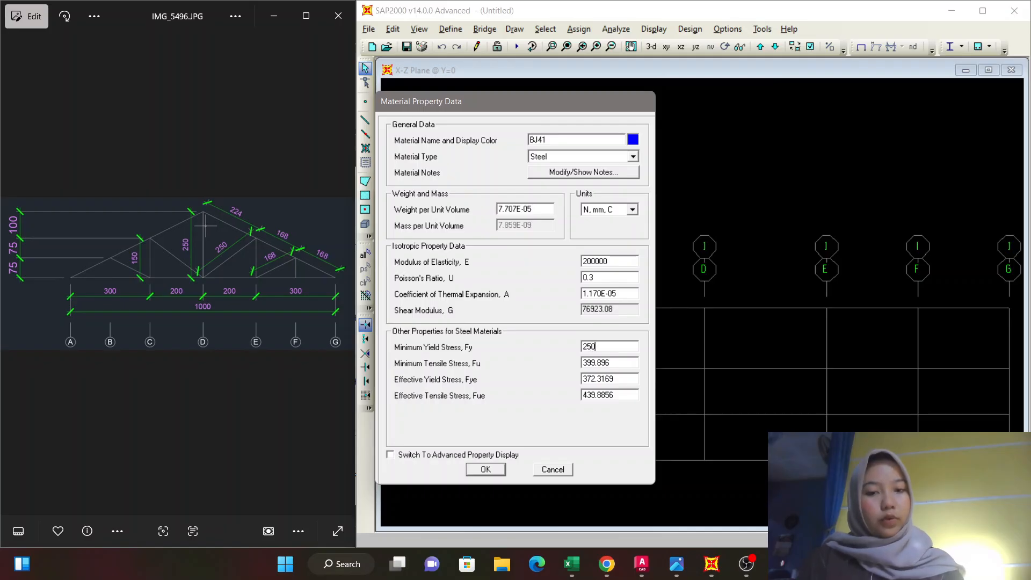
left_click(620, 364)
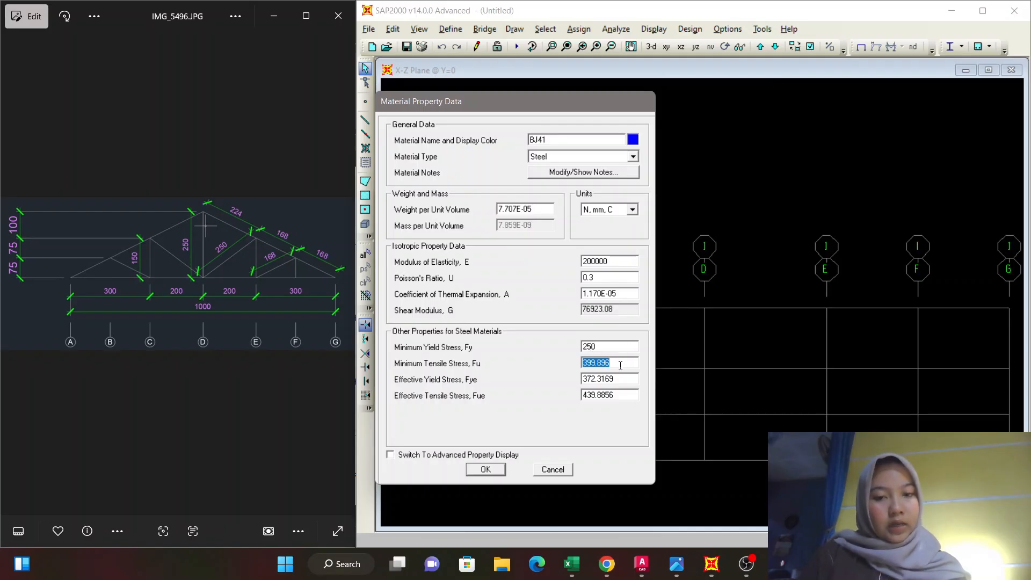
type("410")
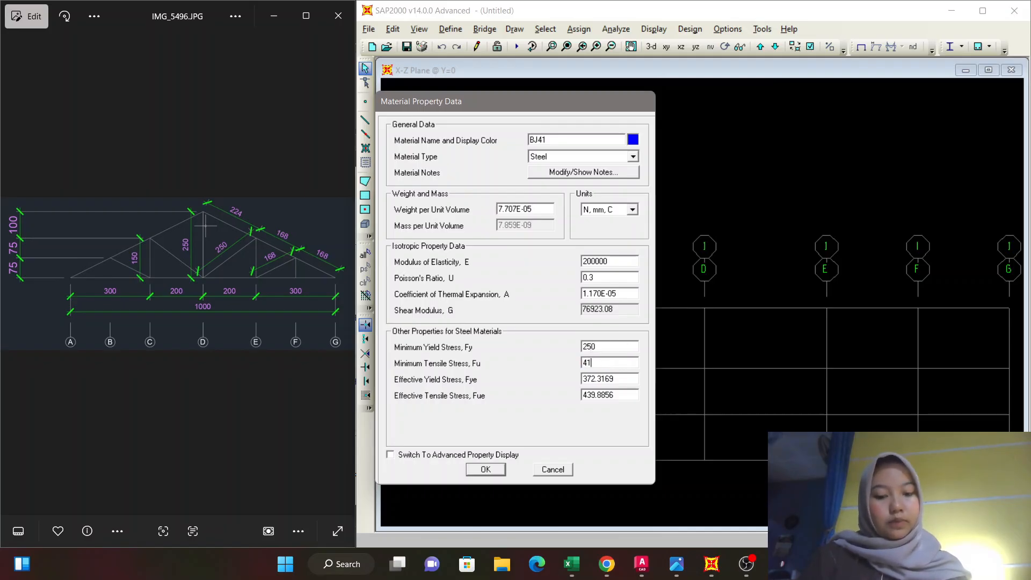
Set the effective yield stress Fye to 250 and effective tensile stress Fue to 410, and save the BJ41 material.
left_click(627, 378)
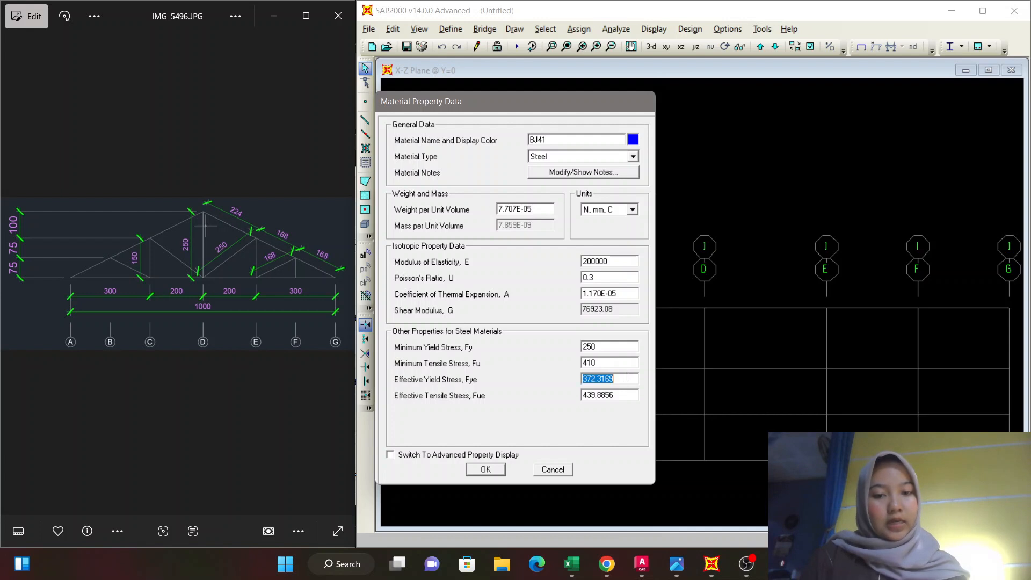
type("250")
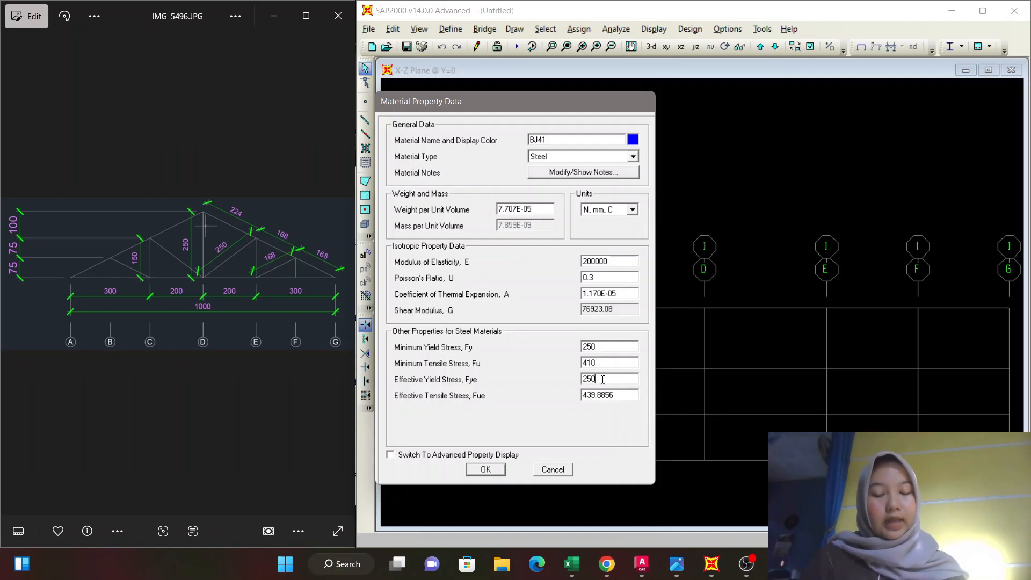
left_click(626, 396)
type("4")
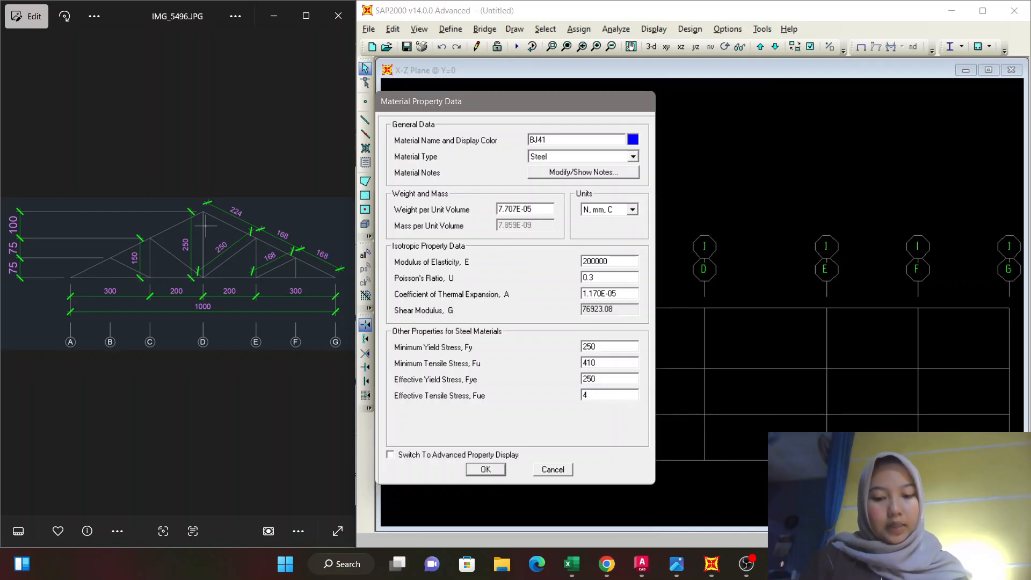
type("10")
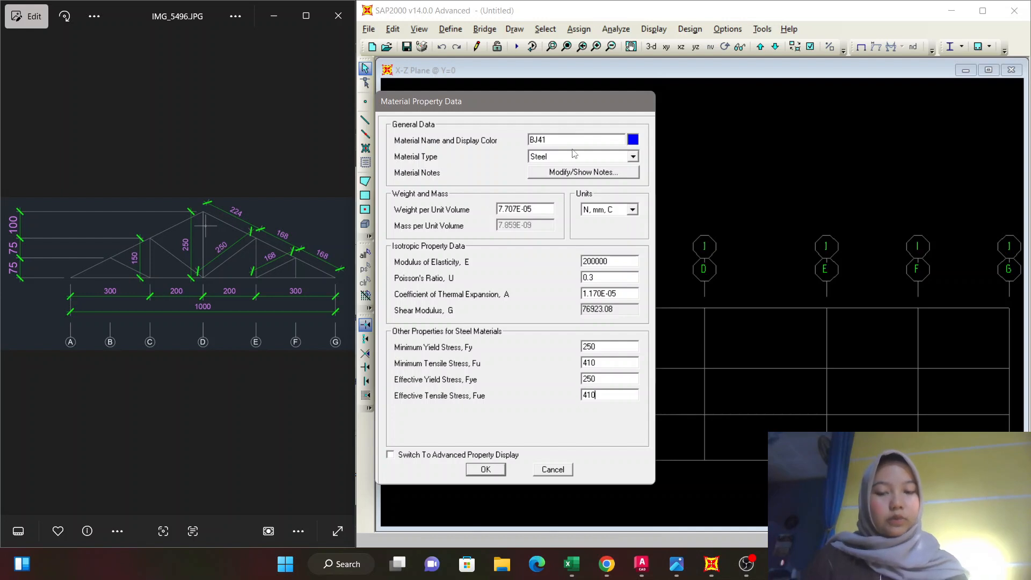
left_click(485, 469)
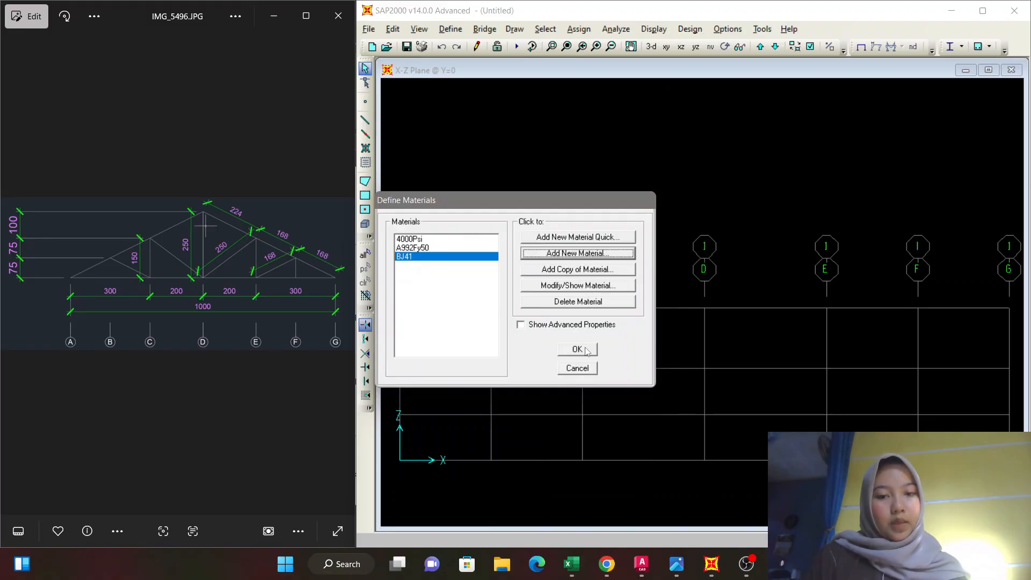
left_click(577, 349)
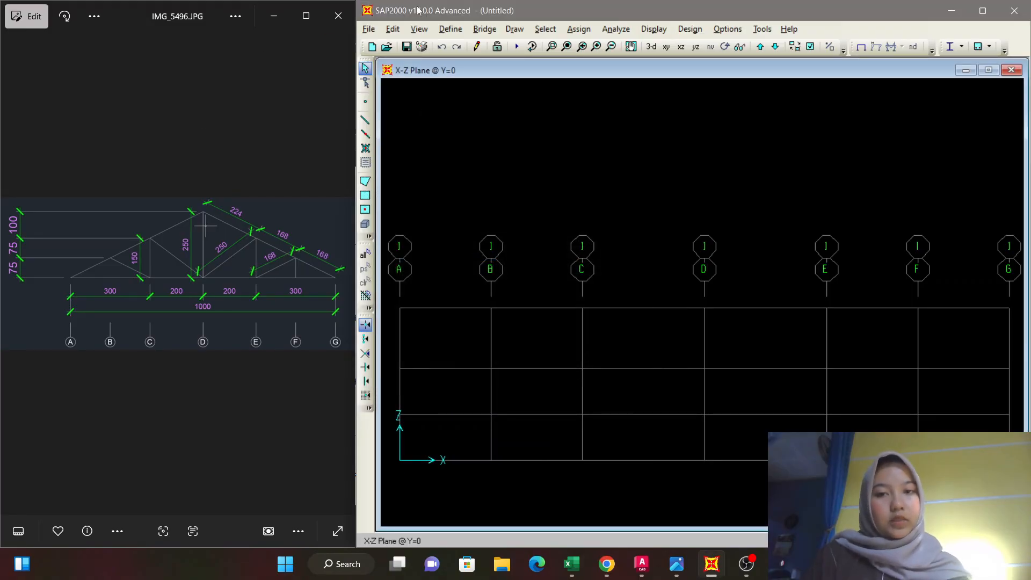
Start a new steel Channel frame section and enter SIKU as its section name.
left_click(456, 30)
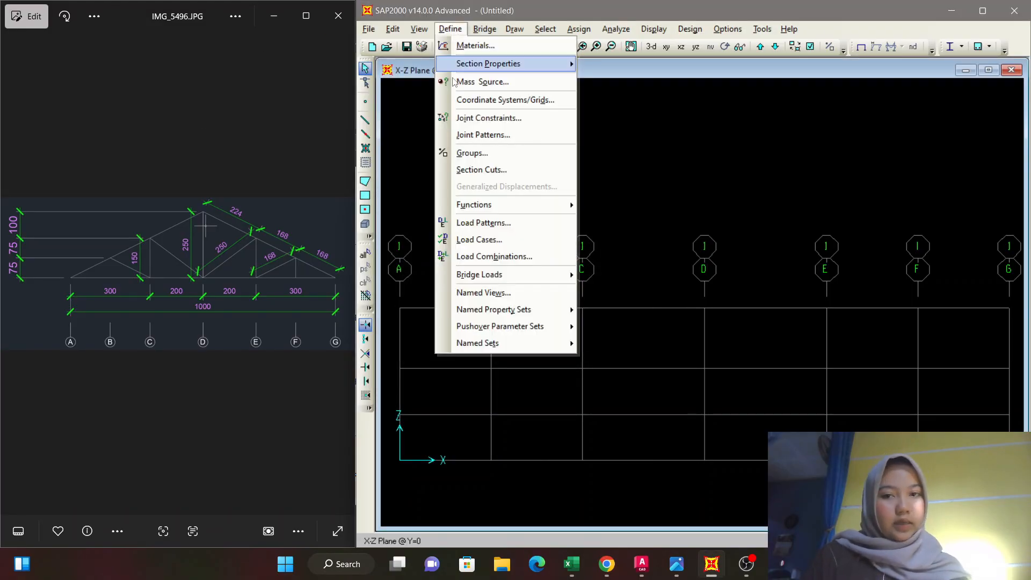
mouse_move(492, 67)
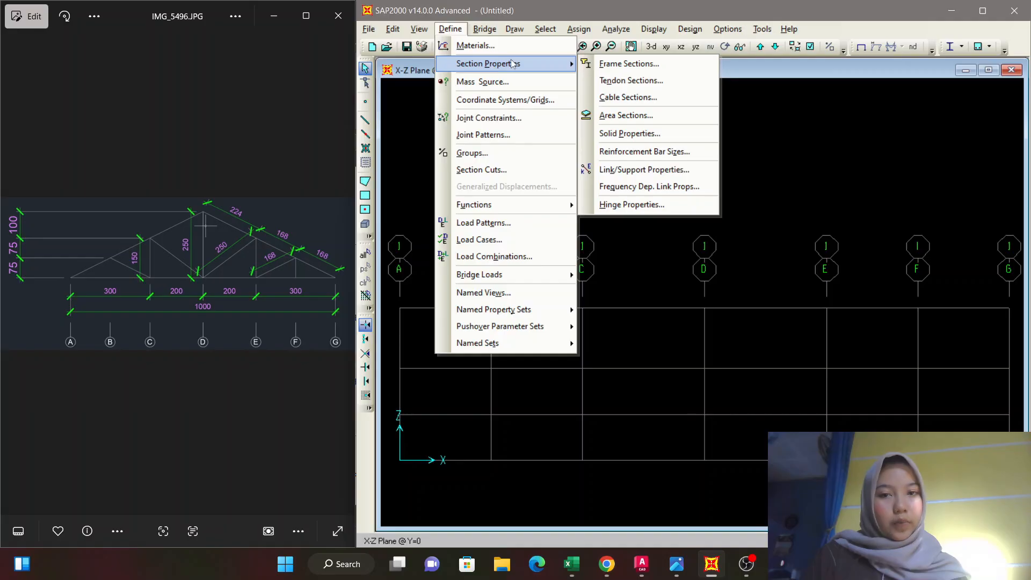
left_click(623, 64)
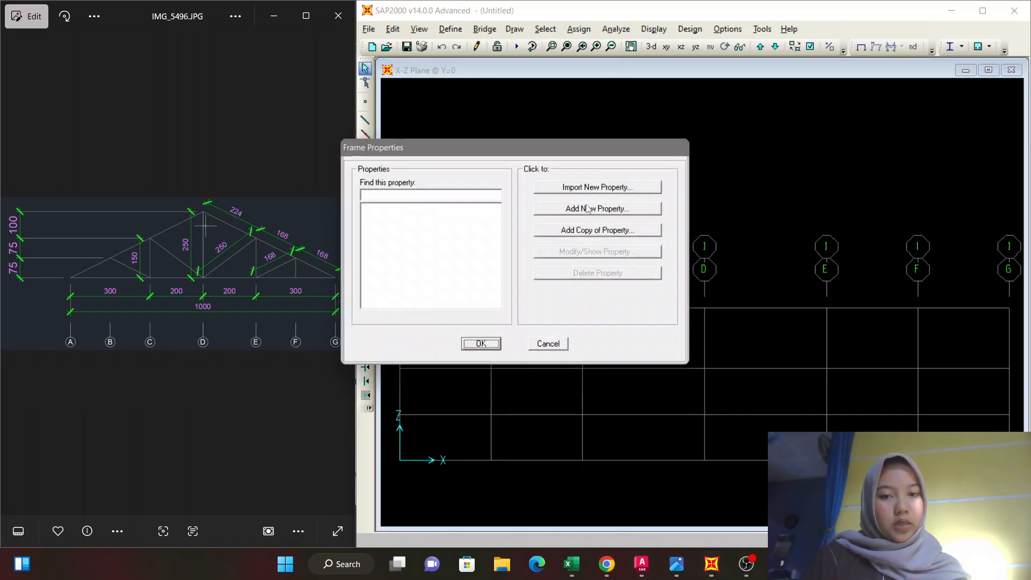
left_click(590, 212)
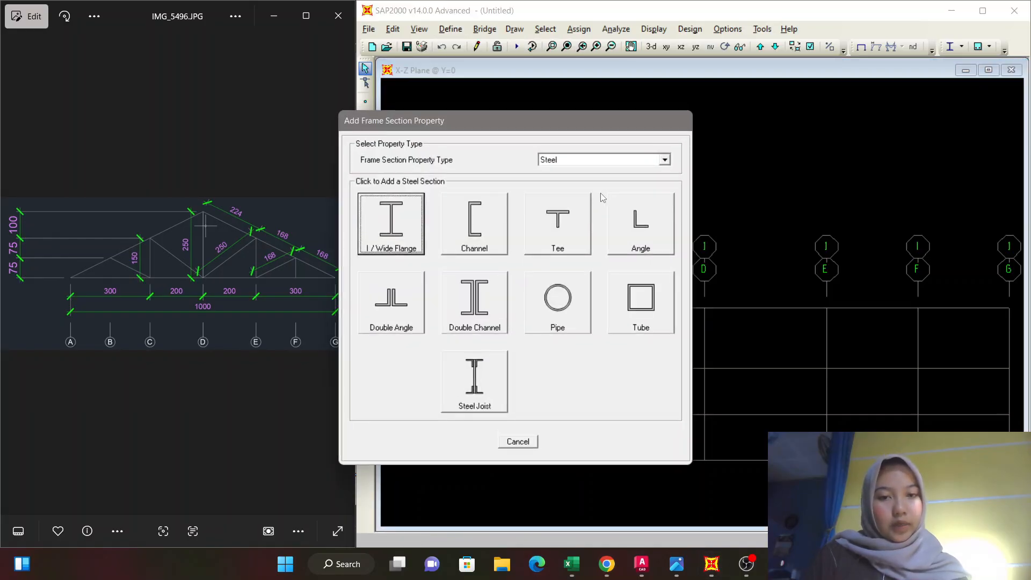
left_click(473, 226)
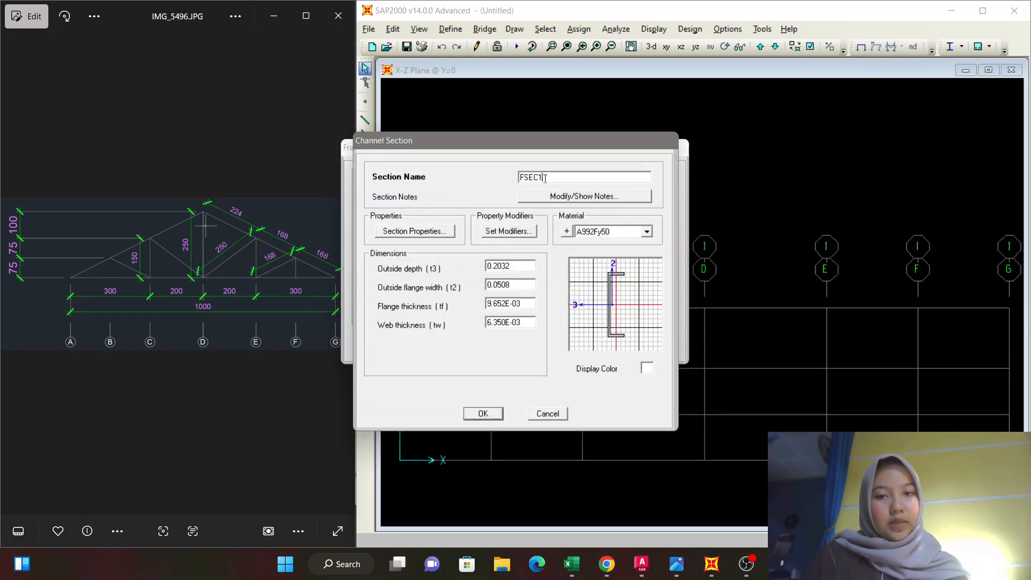
left_click_drag(544, 178, 506, 179)
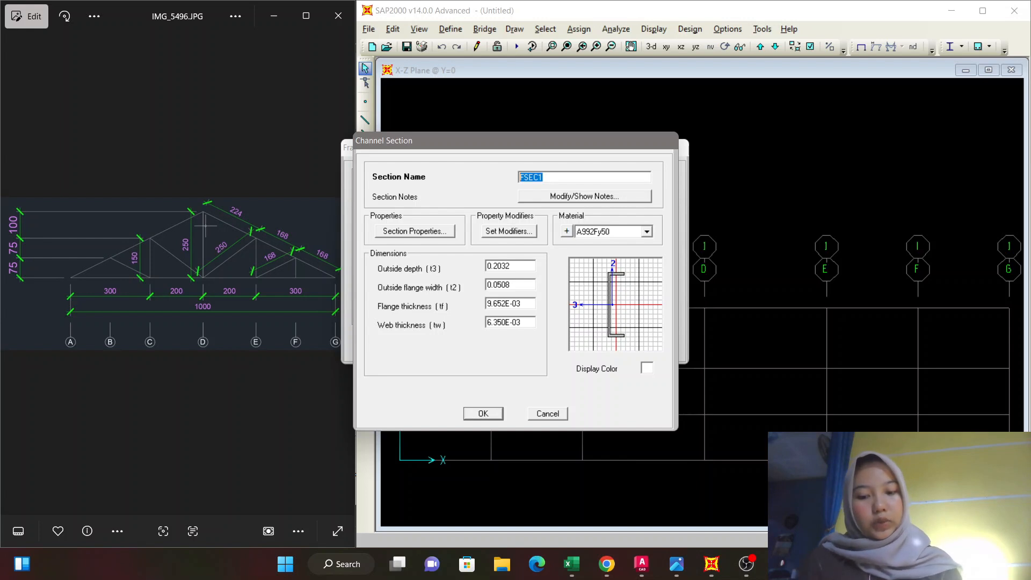
type("SIKU")
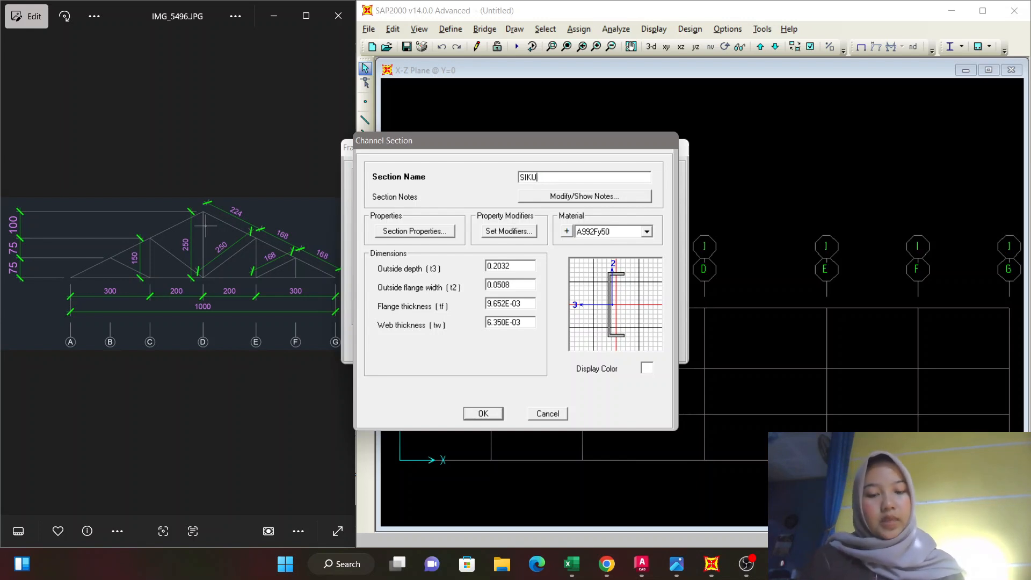
Switch to the steel profile PDF in Chrome, check the 100 × 50 channel dimensions, and return to the SAP2000 channel section.
left_click(605, 564)
scroll(504, 374, "down", 1)
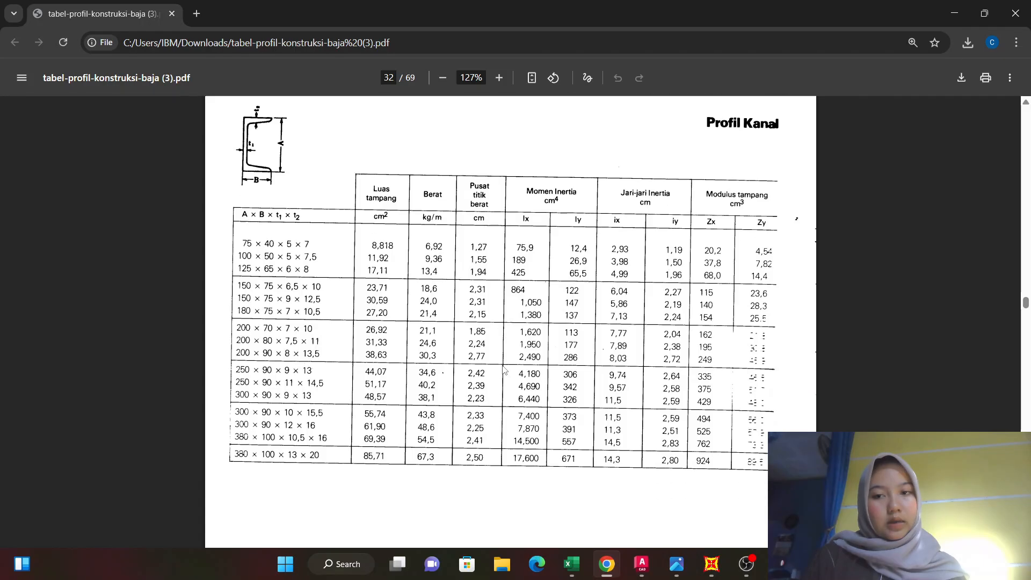
scroll(503, 369, "up", 1)
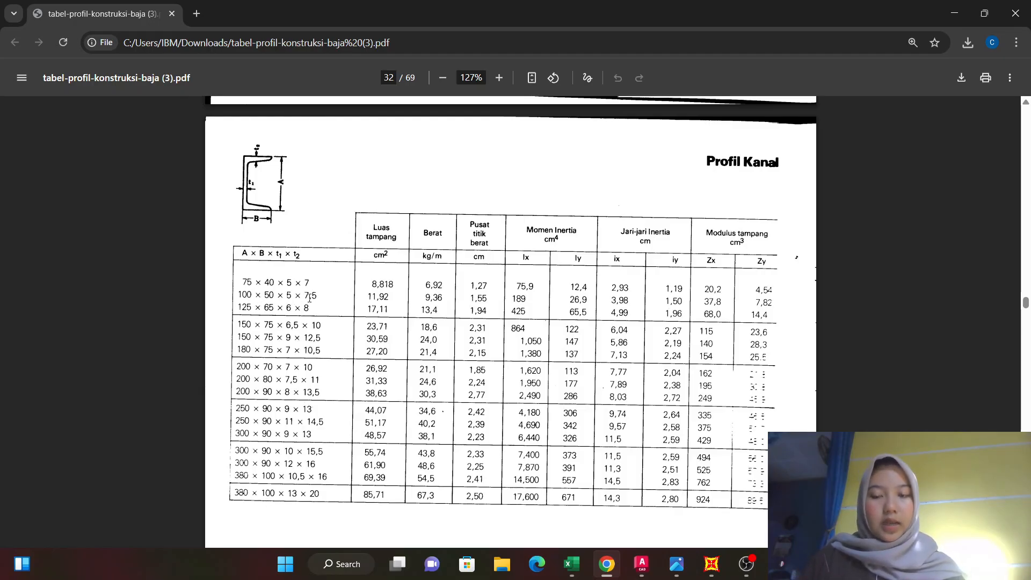
left_click(711, 564)
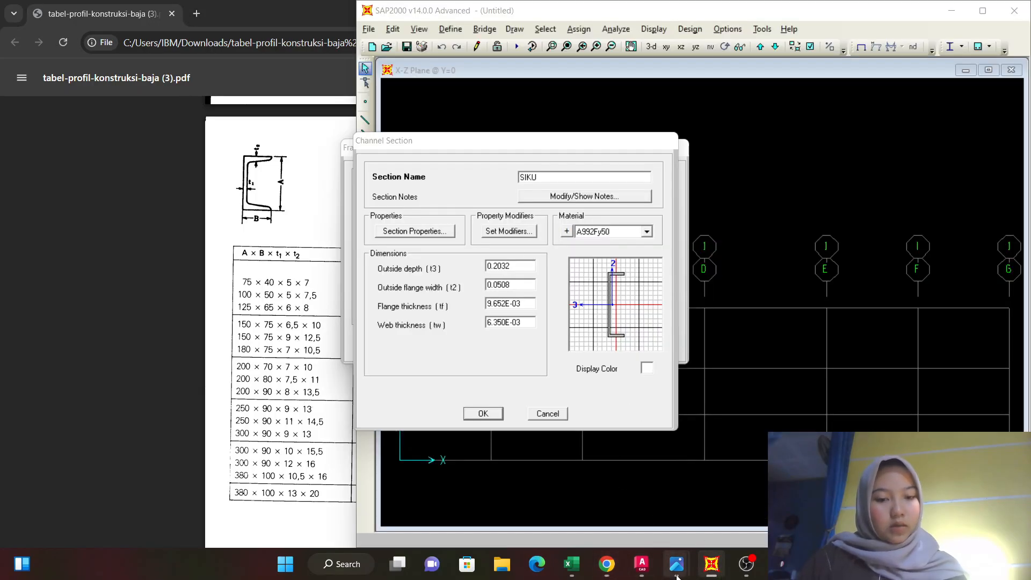
mouse_move(642, 564)
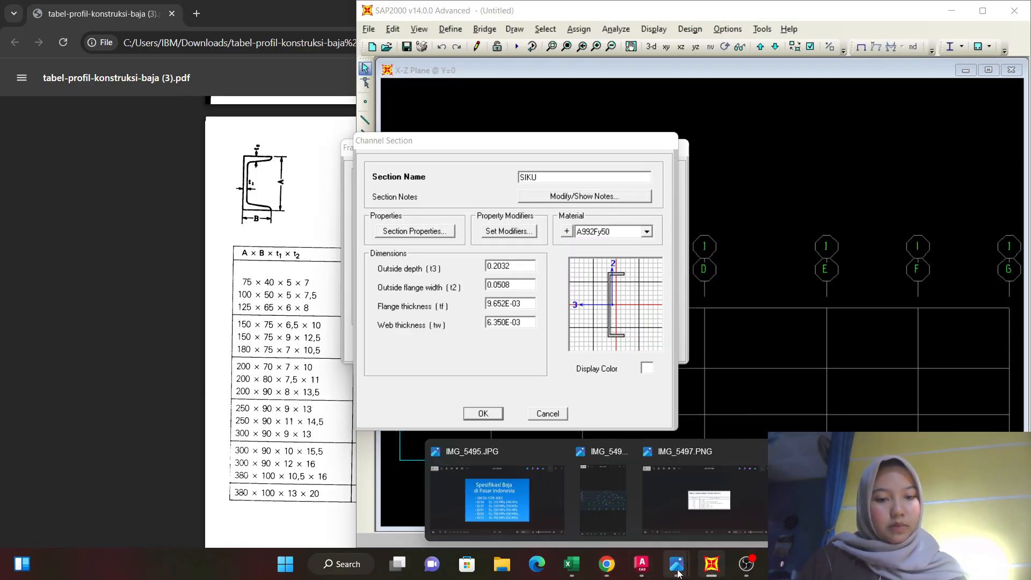
left_click(639, 495)
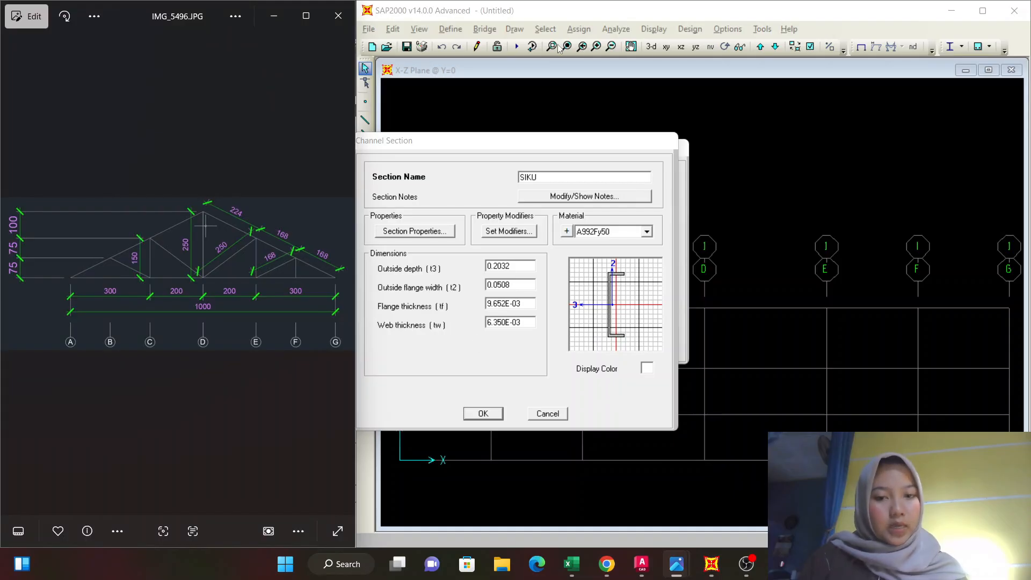
Complete the channel section's name as SIKU100x50x5x7.5 and assign BJ41 as its material.
left_click_drag(512, 149, 612, 143)
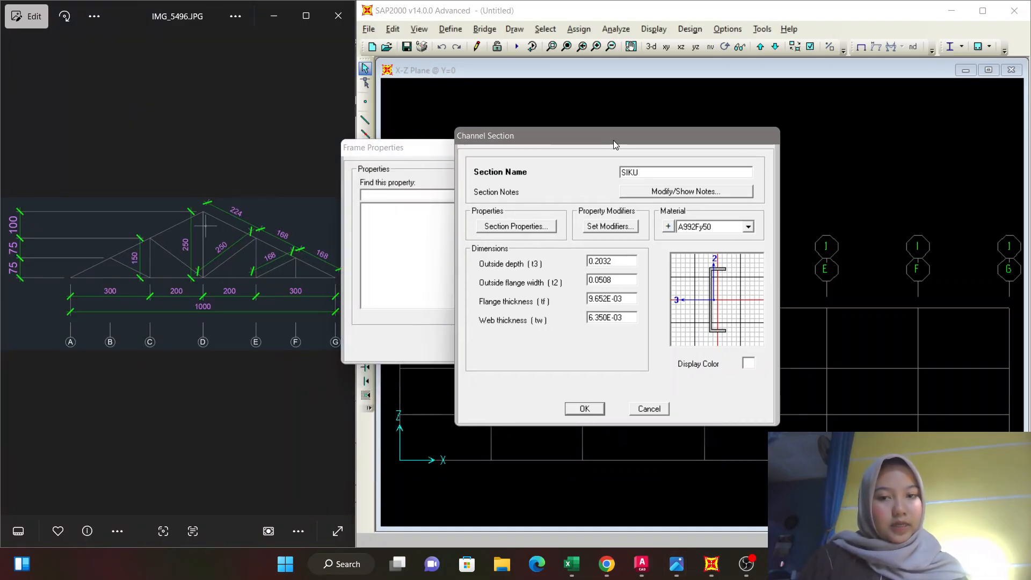
type("10")
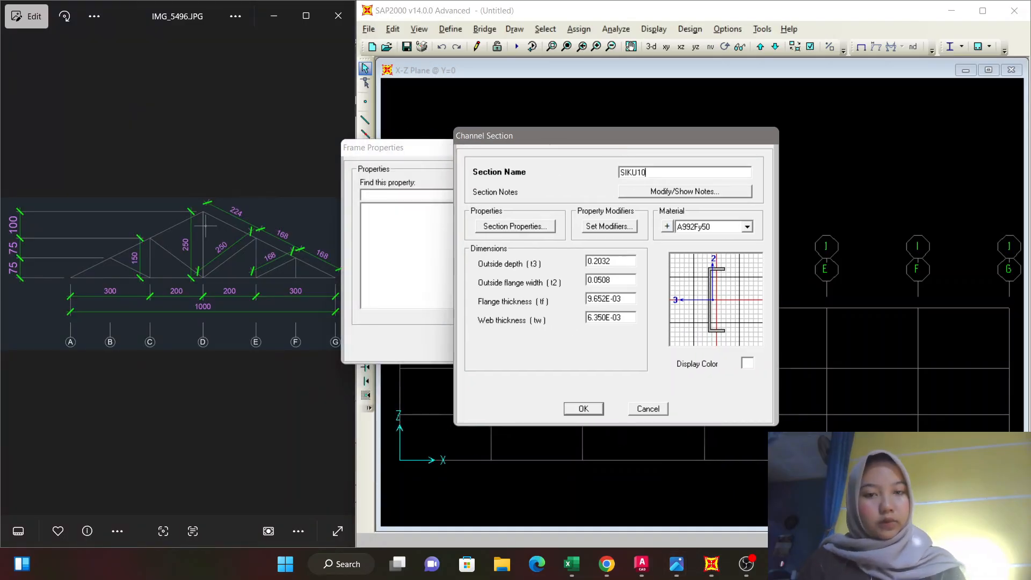
type("0x")
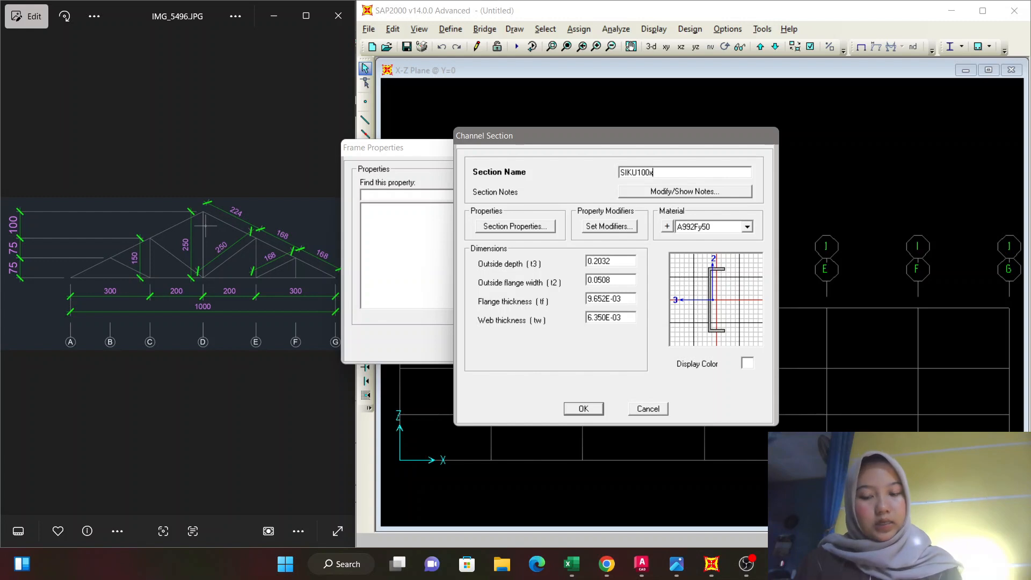
type("50x")
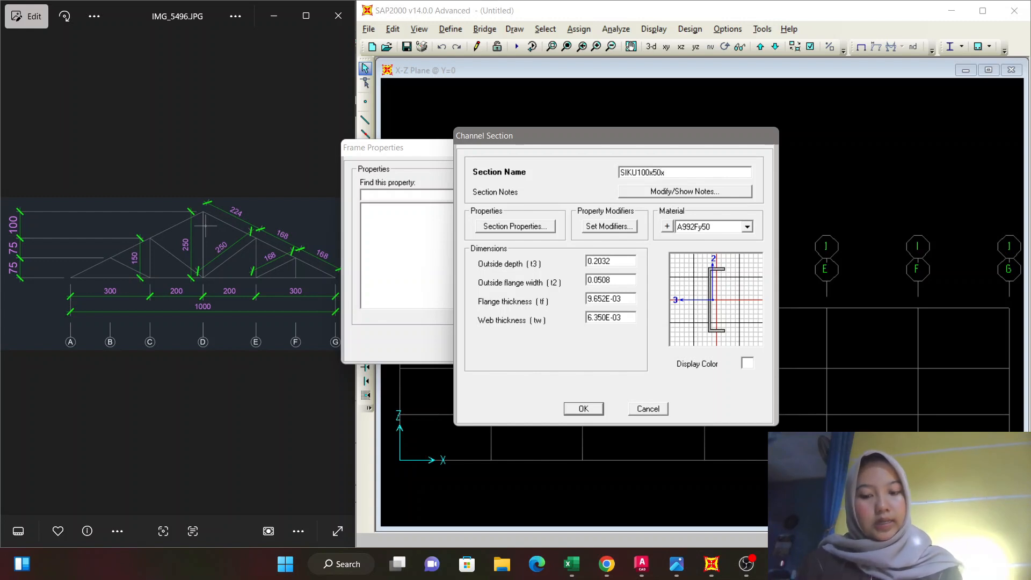
type("5x7.")
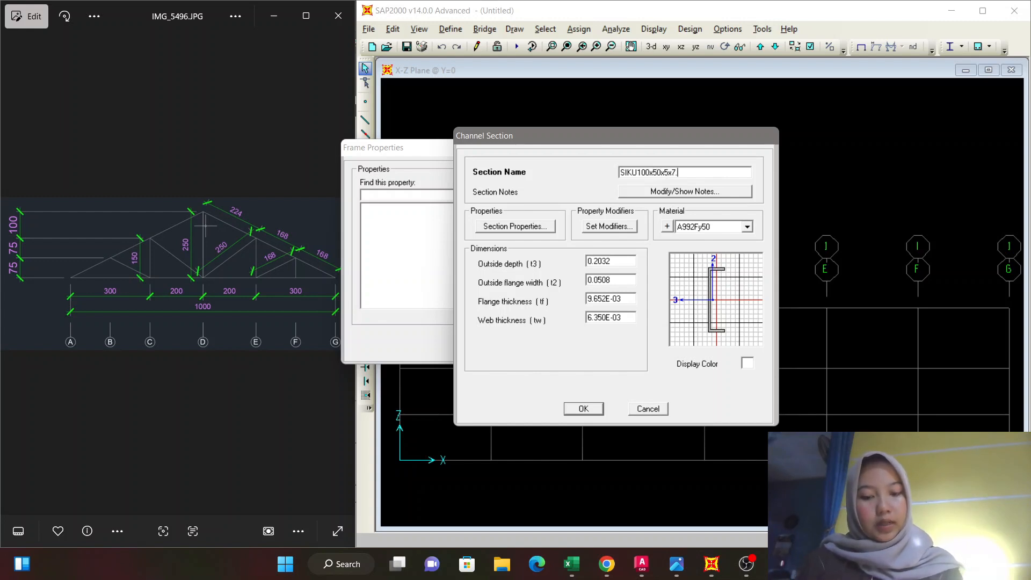
type("5")
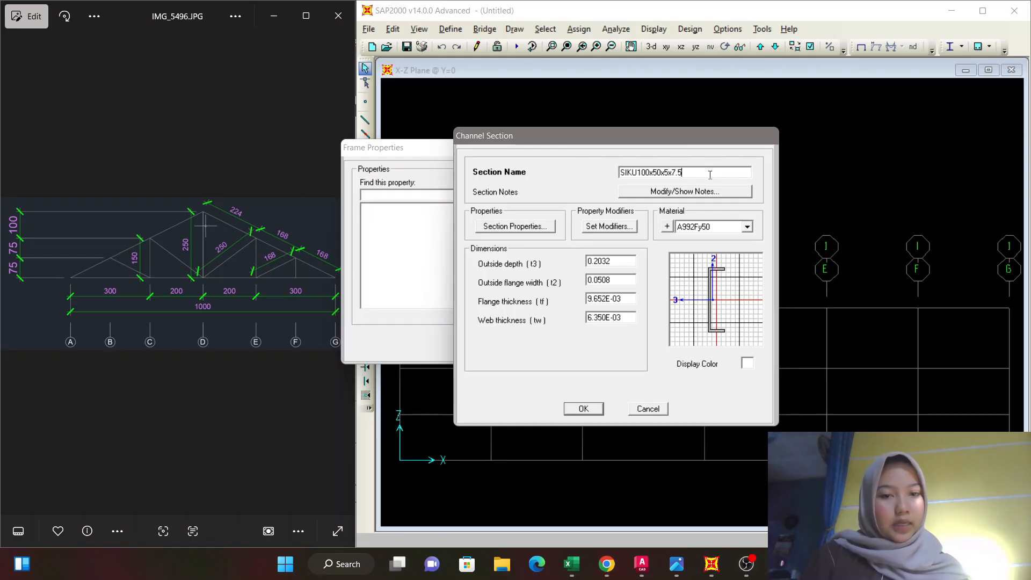
left_click(746, 227)
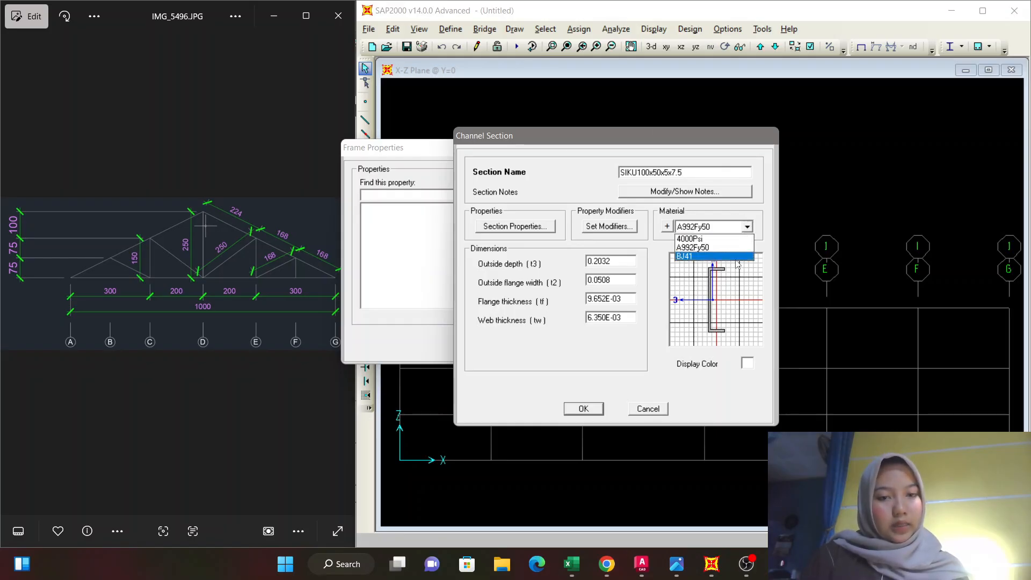
left_click(737, 257)
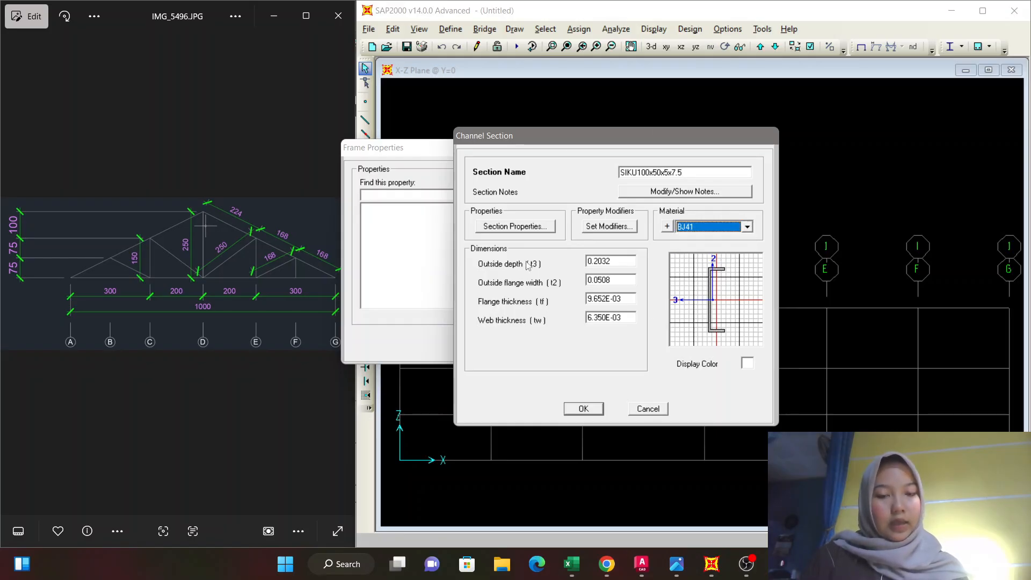
Set the channel section's outside depth (t3) to 0.1 and outside flange width (t2) to 0.05.
mouse_move(624, 264)
left_mouse_down()
mouse_move(585, 263)
mouse_move(626, 264)
left_mouse_up()
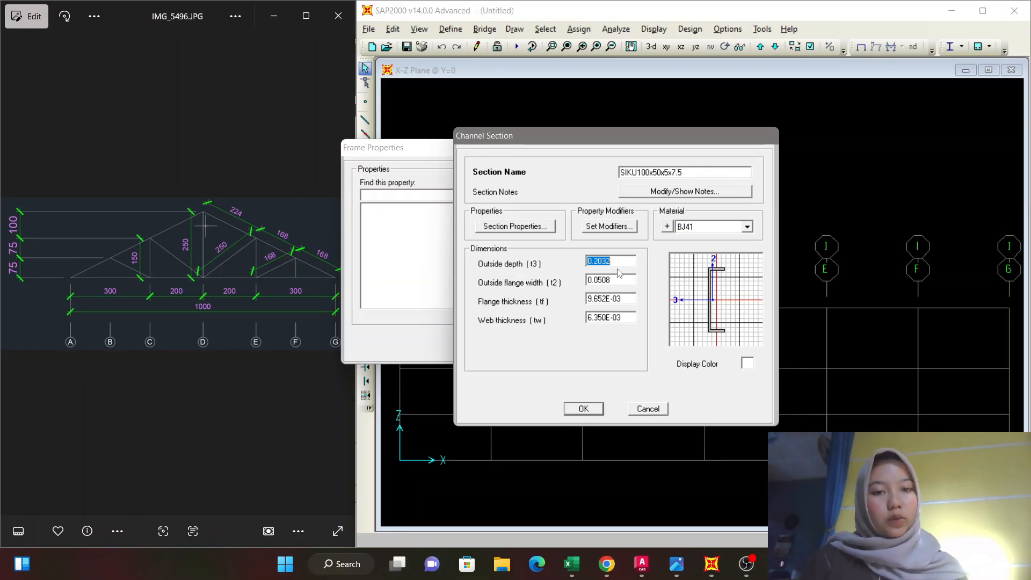
type("0.1")
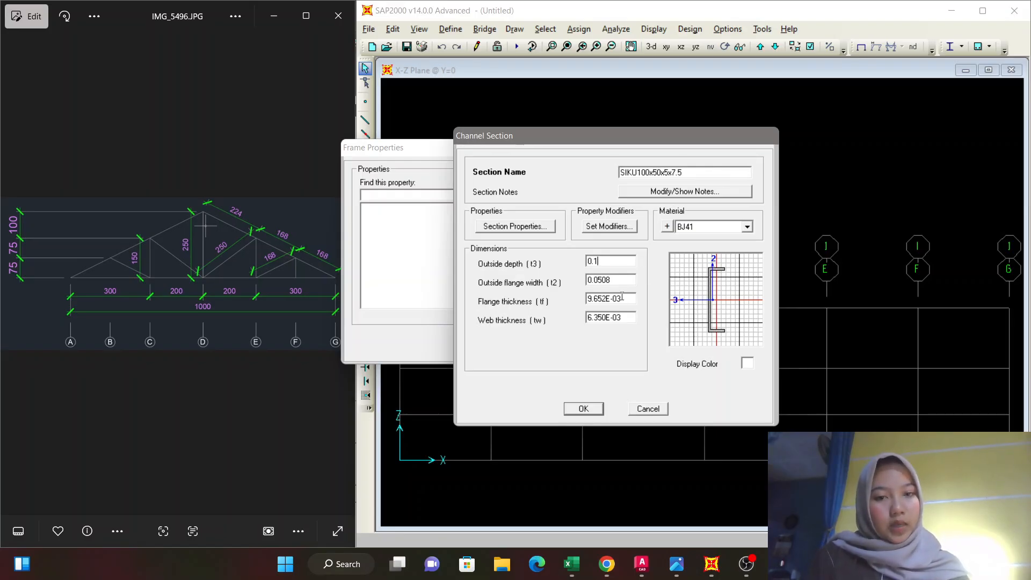
double_click(625, 283)
type("0")
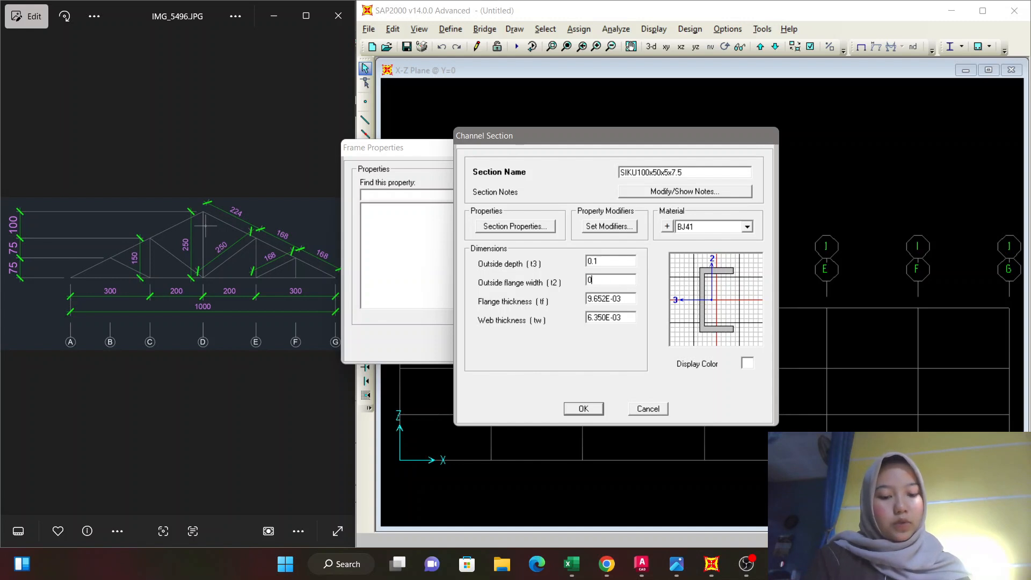
type(".05")
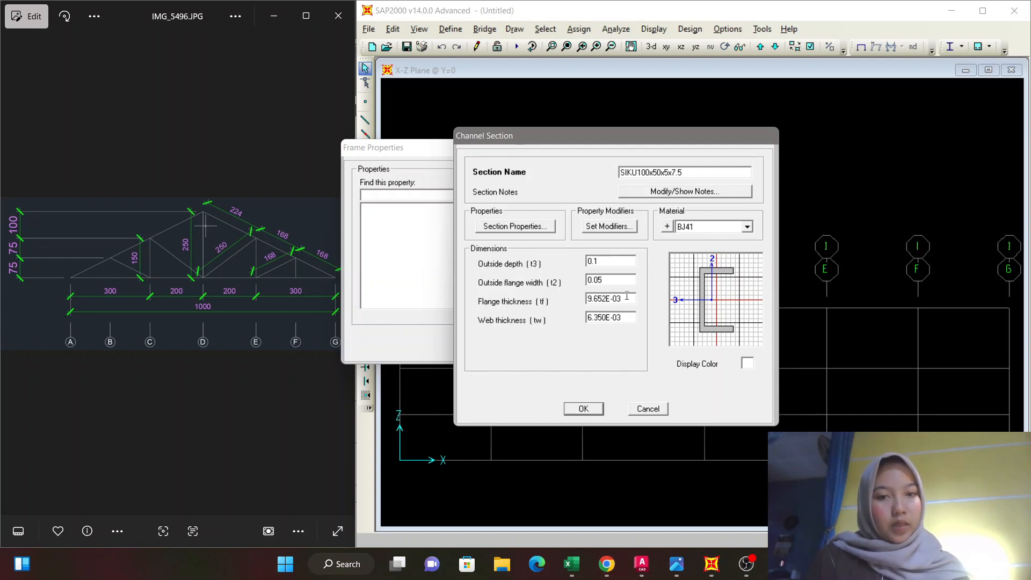
Set the channel's flange thickness (tf) to 0.005 and web thickness (tw) to 0.0075, and save the frame section.
double_click(626, 299)
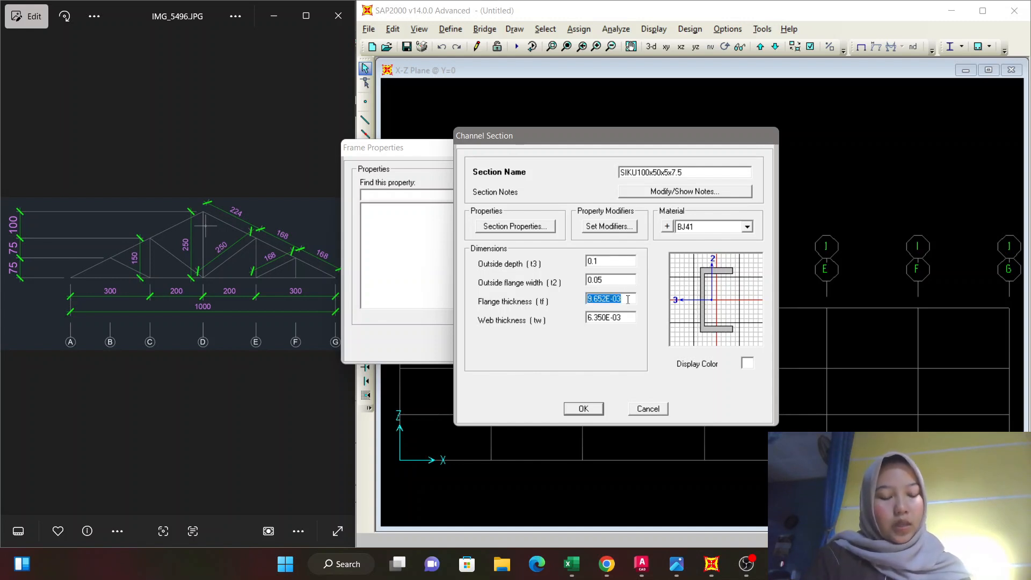
type("0.005")
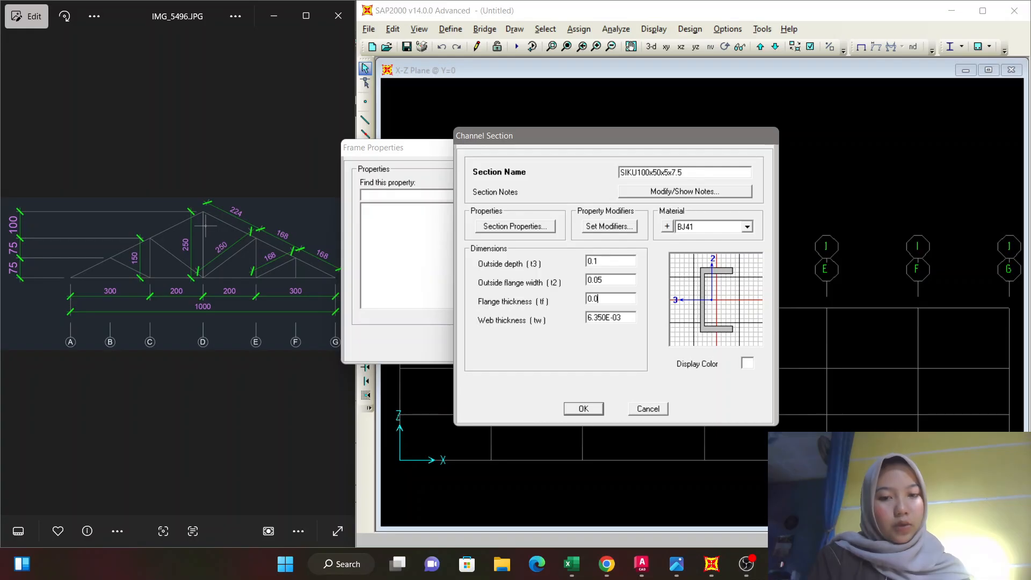
double_click(629, 318)
type("0")
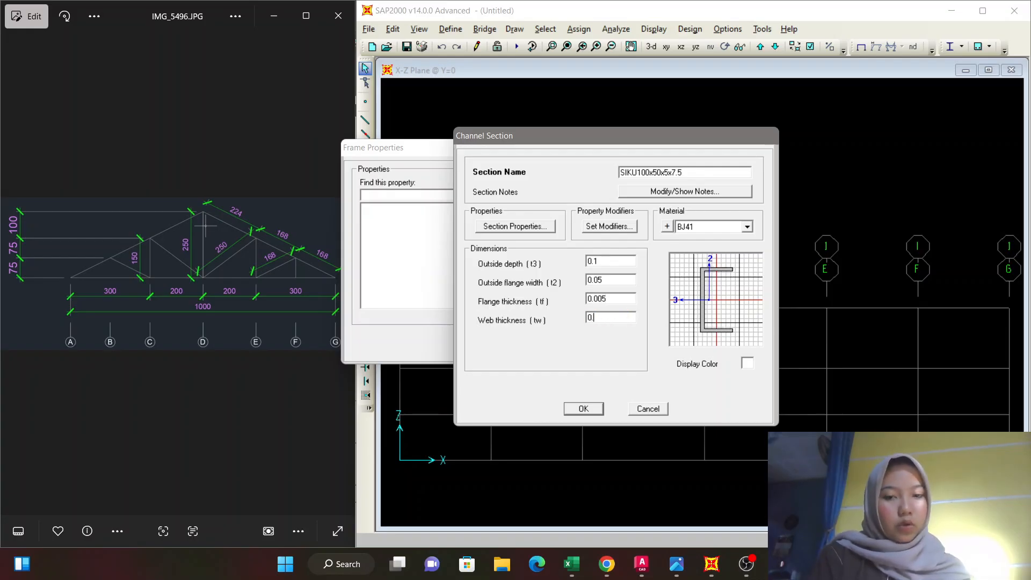
type(".0075")
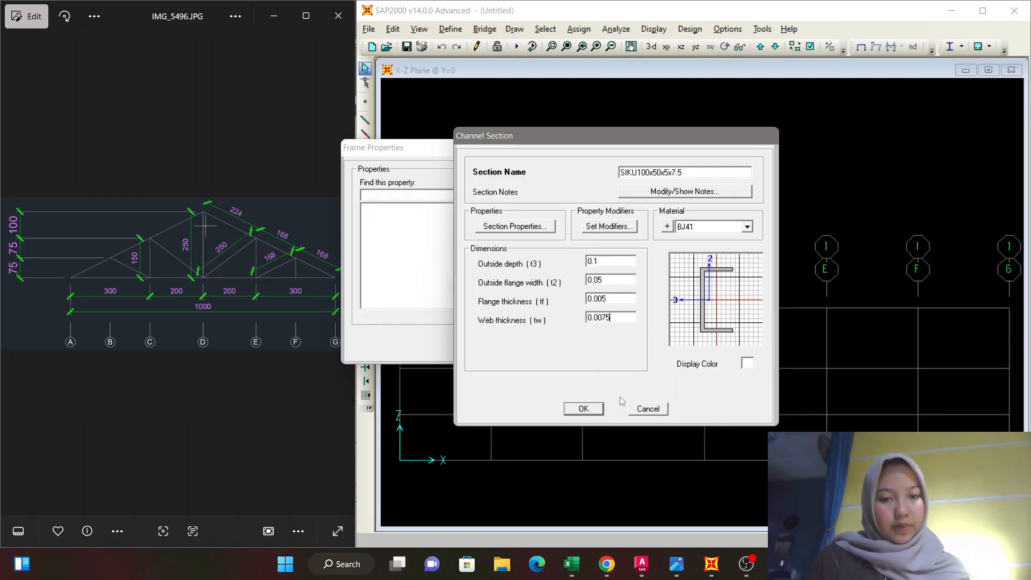
left_click(585, 409)
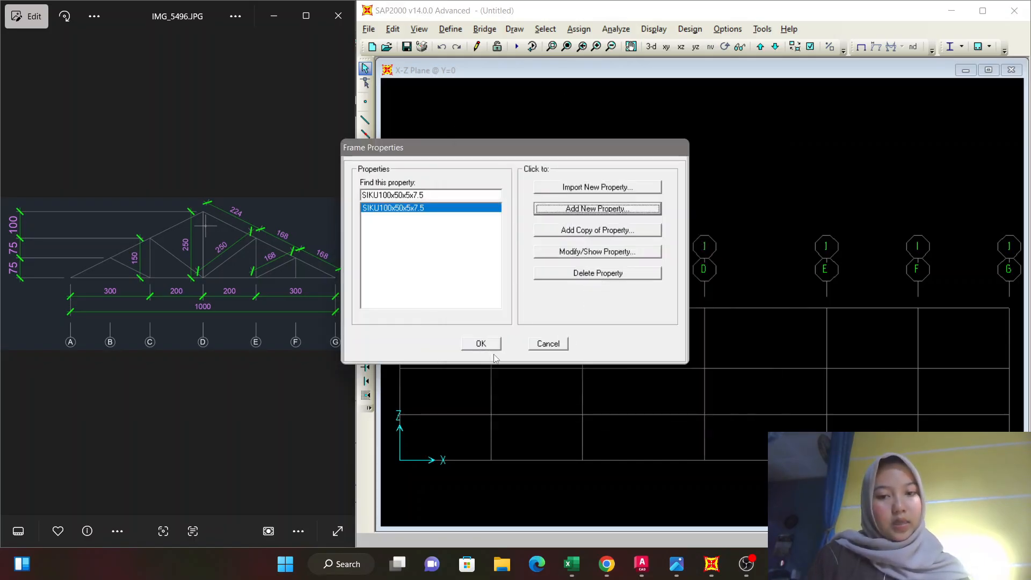
left_click(480, 343)
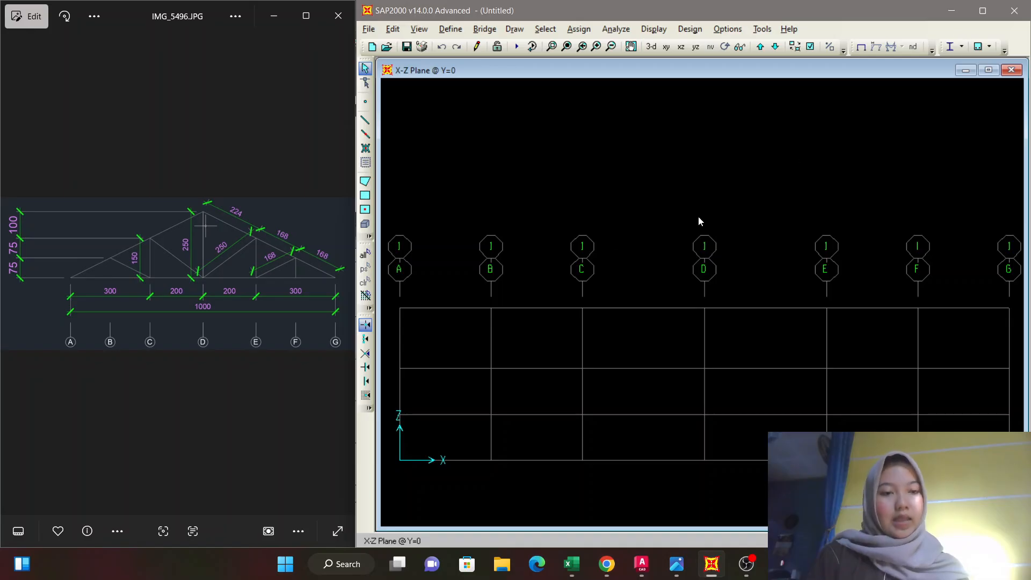
Set the self weight multiplier of the DEAD load pattern to 0.
middle_click_drag(763, 207, 758, 207)
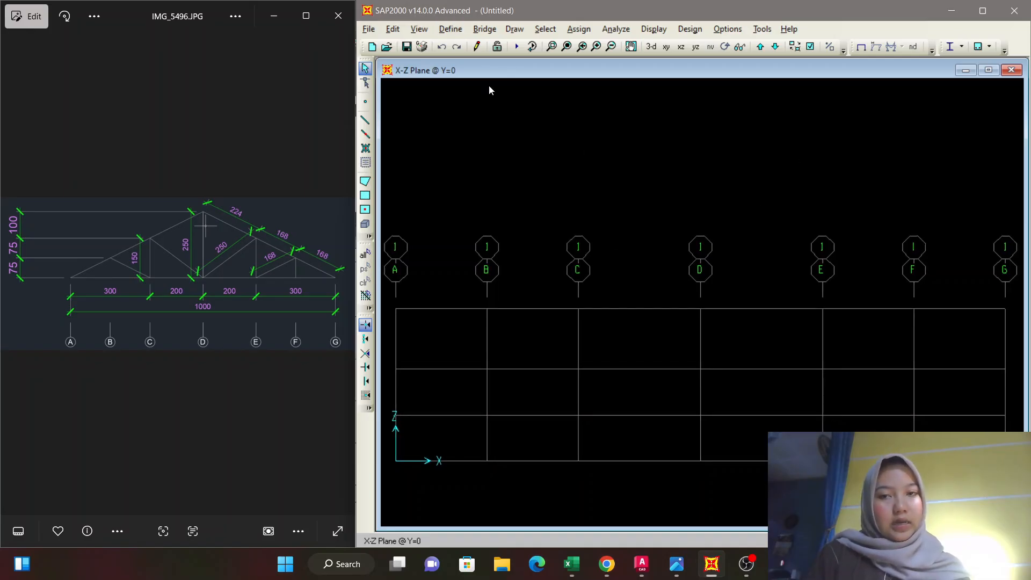
left_click(451, 29)
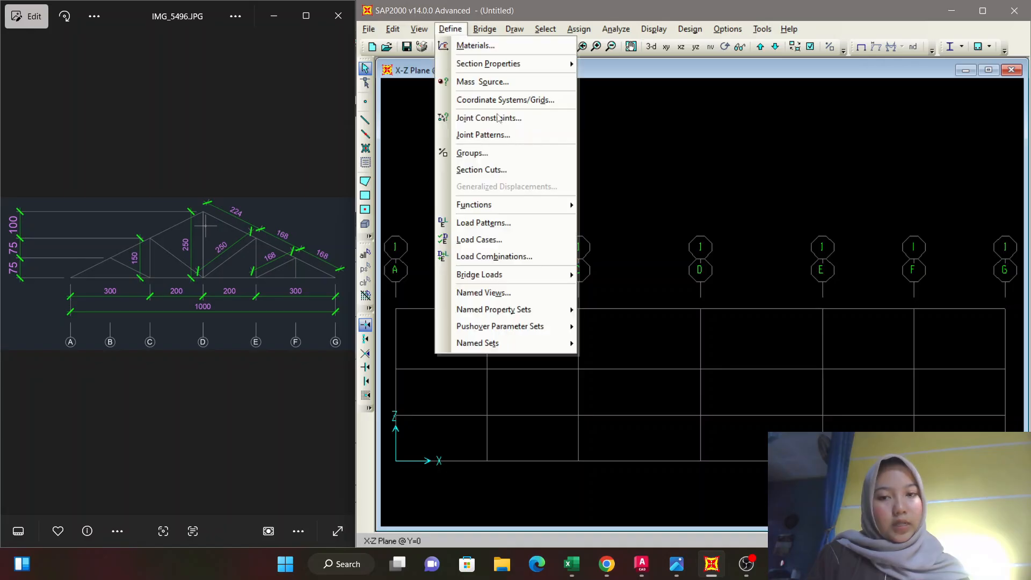
left_click(507, 223)
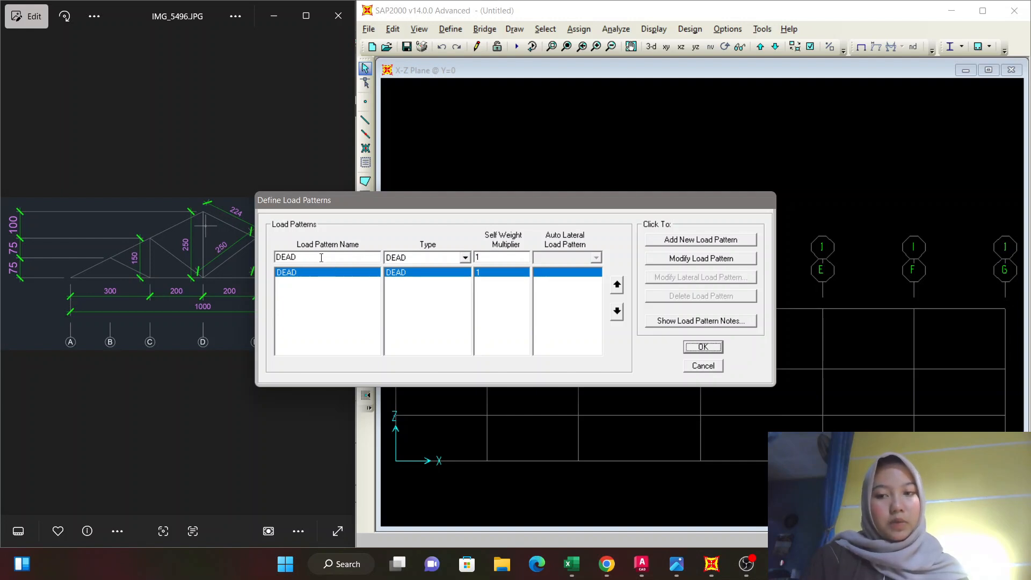
left_click(486, 259)
type("0")
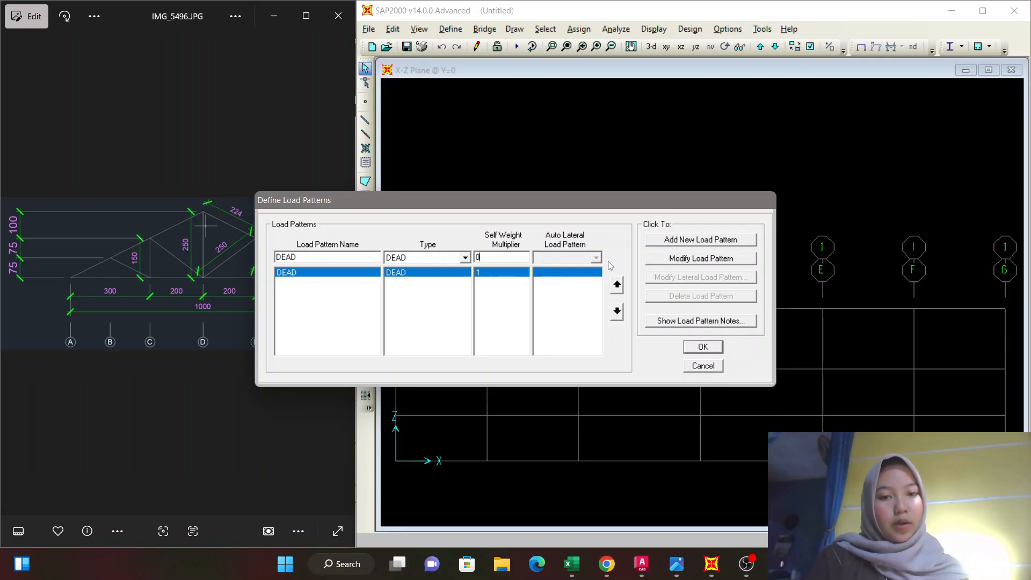
left_click(684, 259)
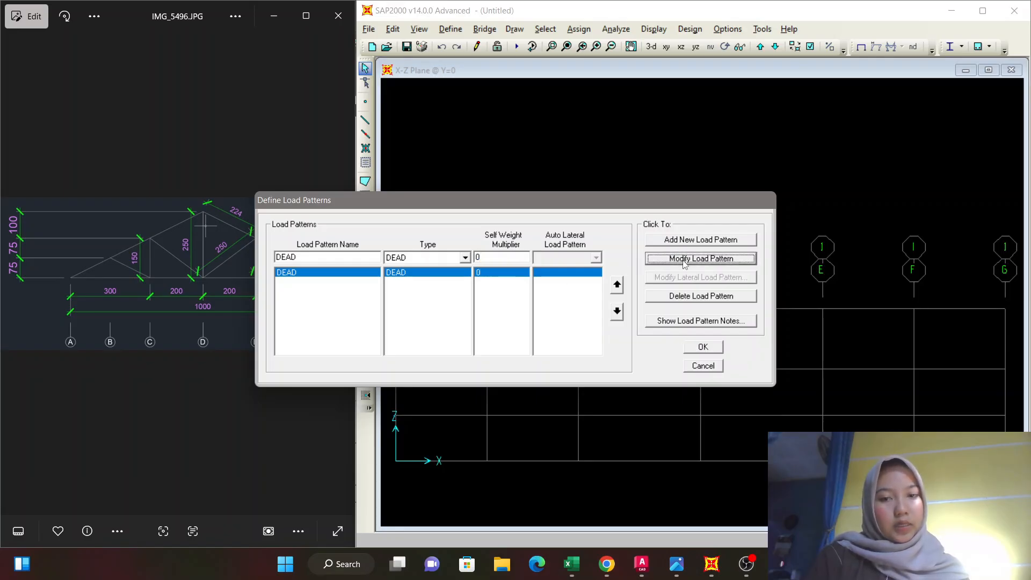
Add a load pattern named LIVE with type LIVE and self weight multiplier 1, and save the load patterns.
left_click(346, 258)
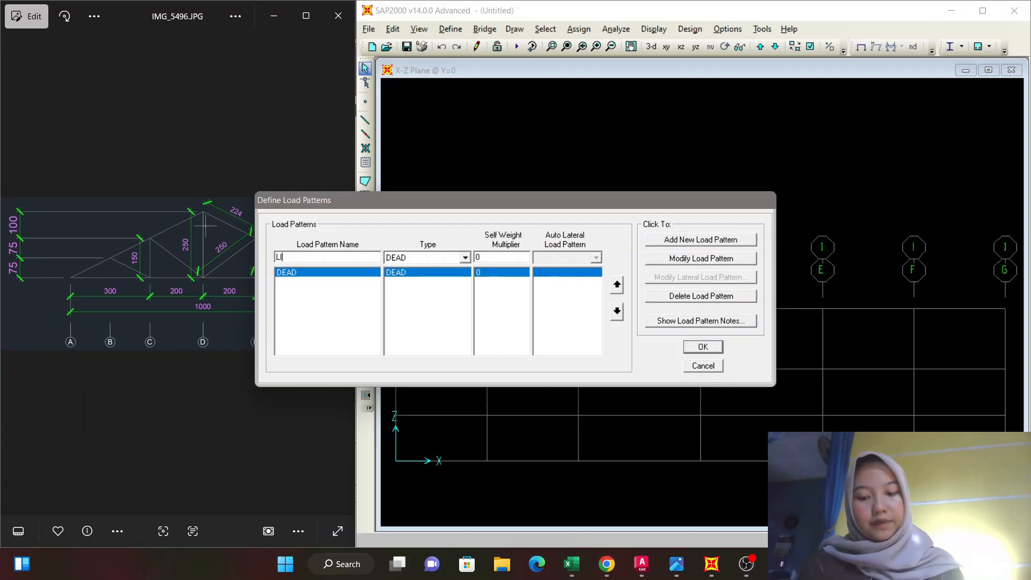
type("VE")
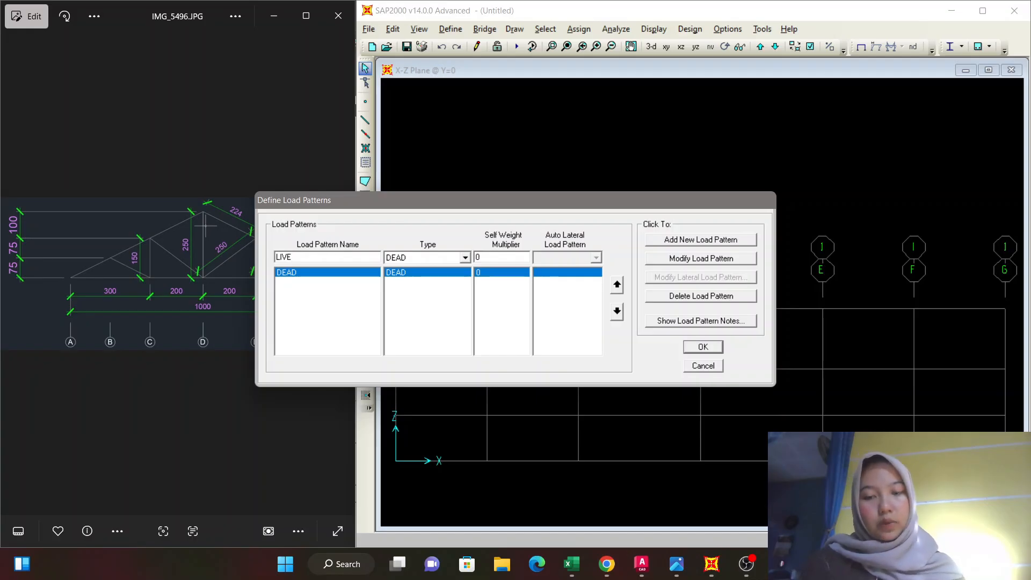
left_click(463, 258)
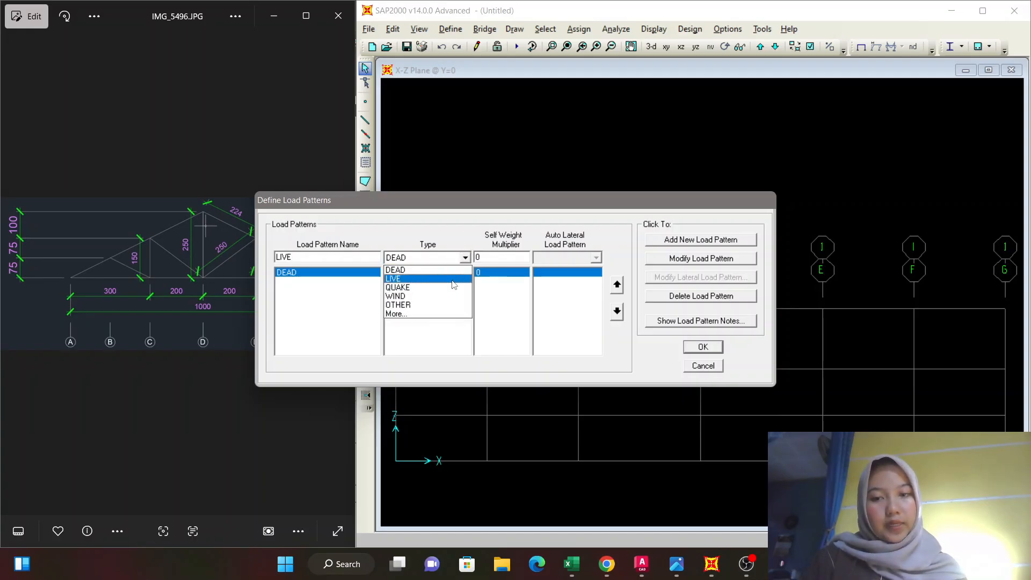
left_click(452, 280)
left_click(488, 257)
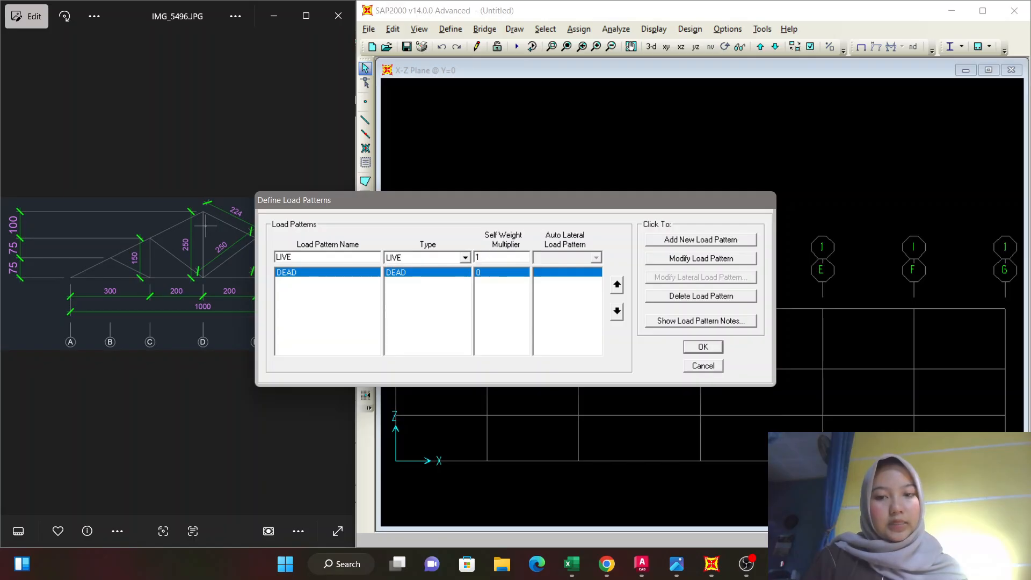
left_click(709, 242)
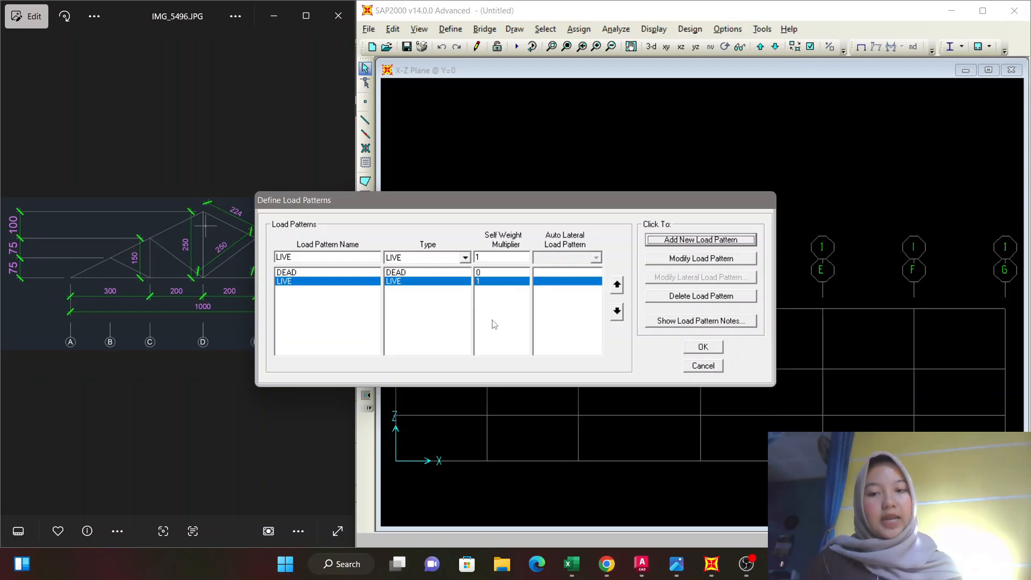
left_click(703, 346)
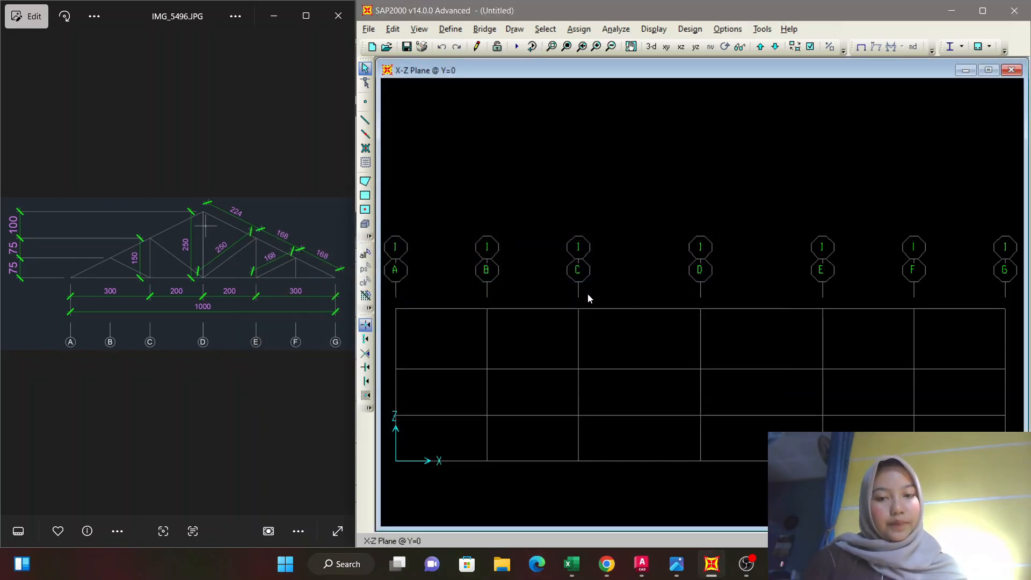
Start a new load combination named 1.4D and check it against the load combination table in IMG_5497.PNG.
left_click(450, 28)
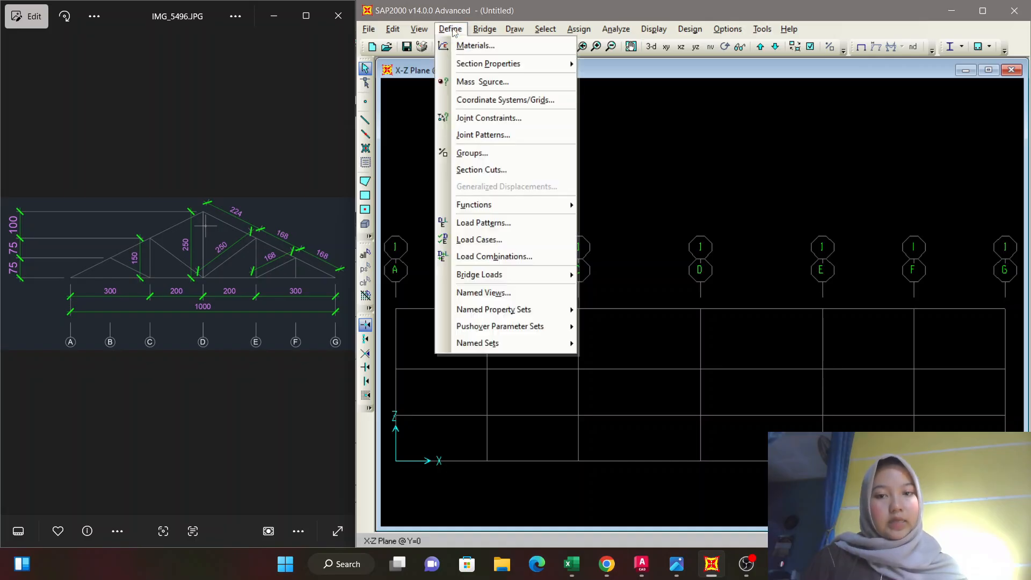
left_click(486, 257)
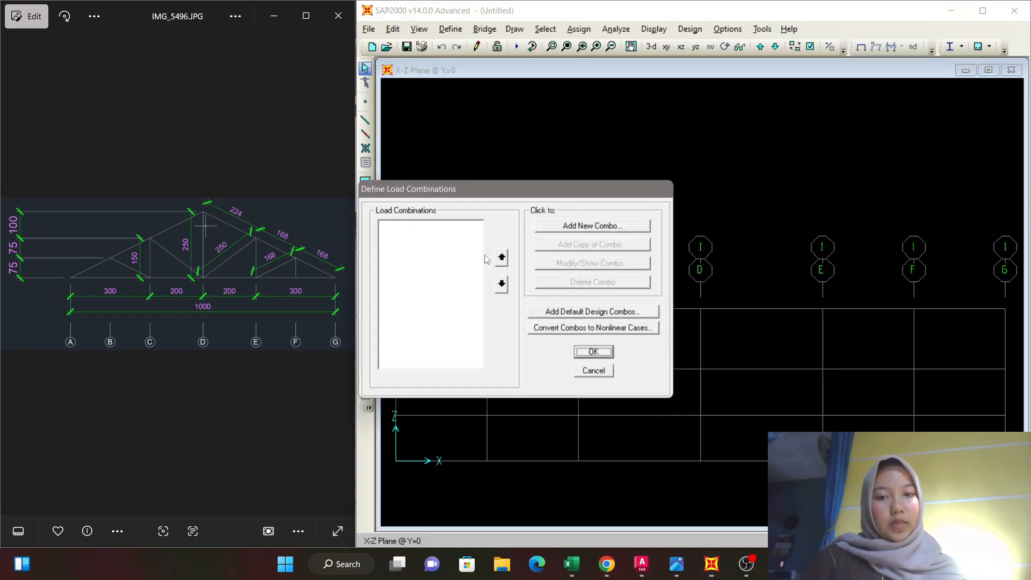
left_click(589, 230)
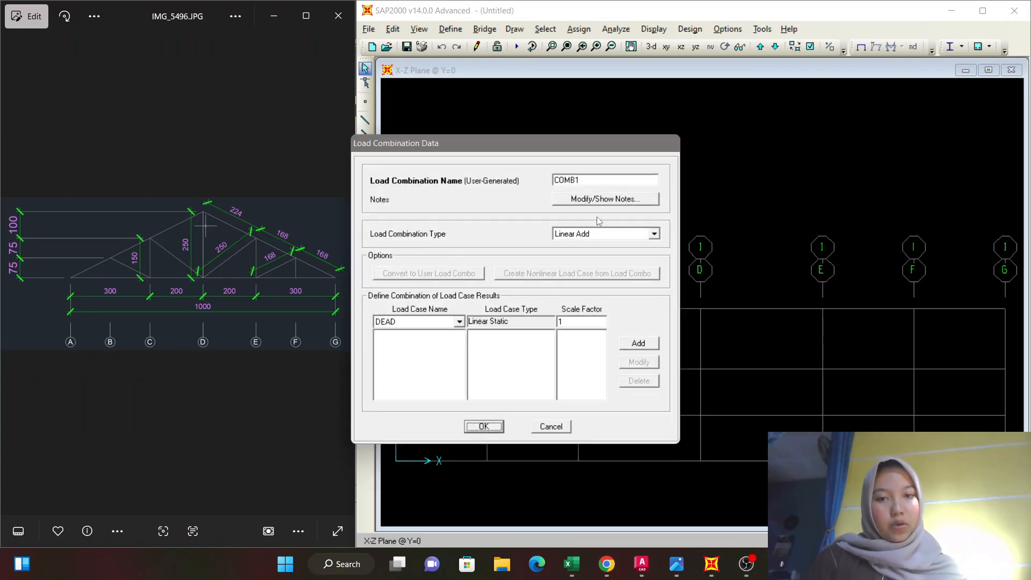
left_click_drag(593, 178, 527, 183)
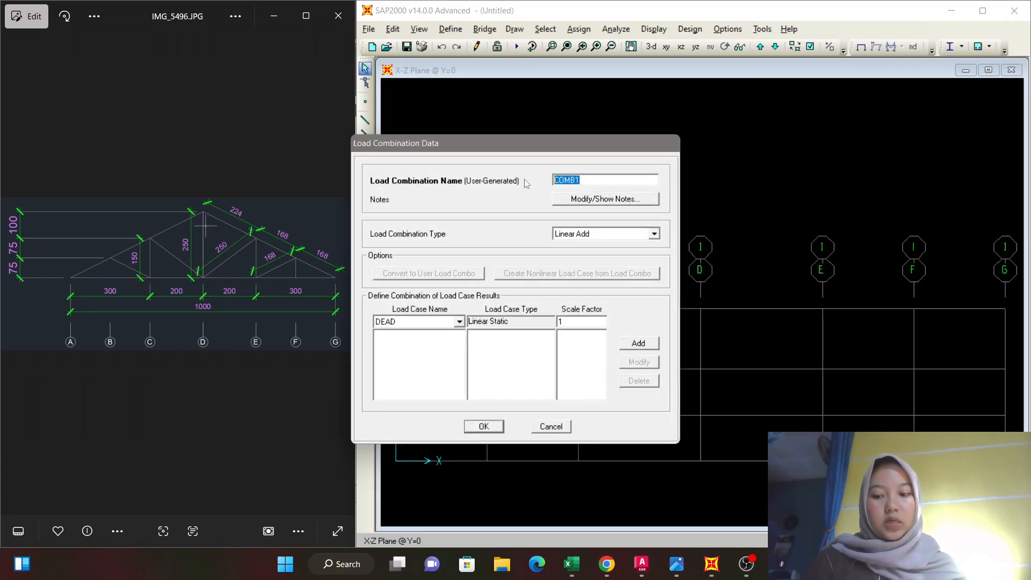
type("1.4D")
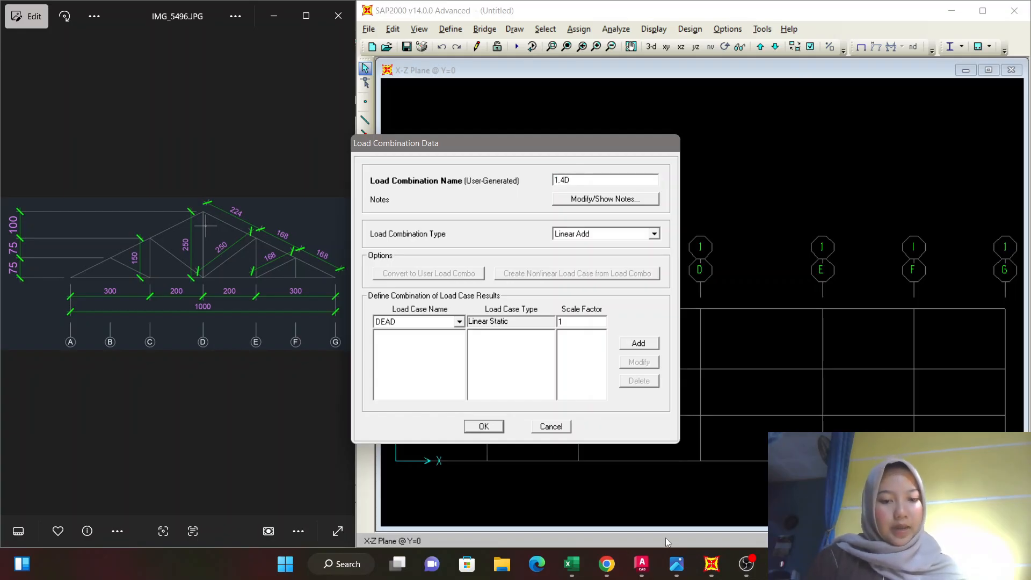
mouse_move(677, 564)
left_click(678, 518)
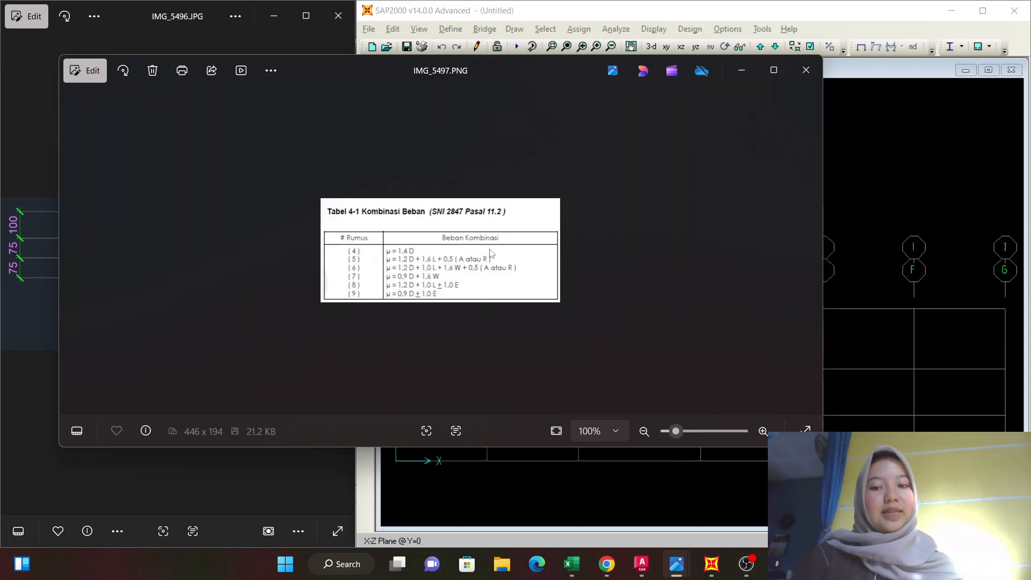
left_click(742, 74)
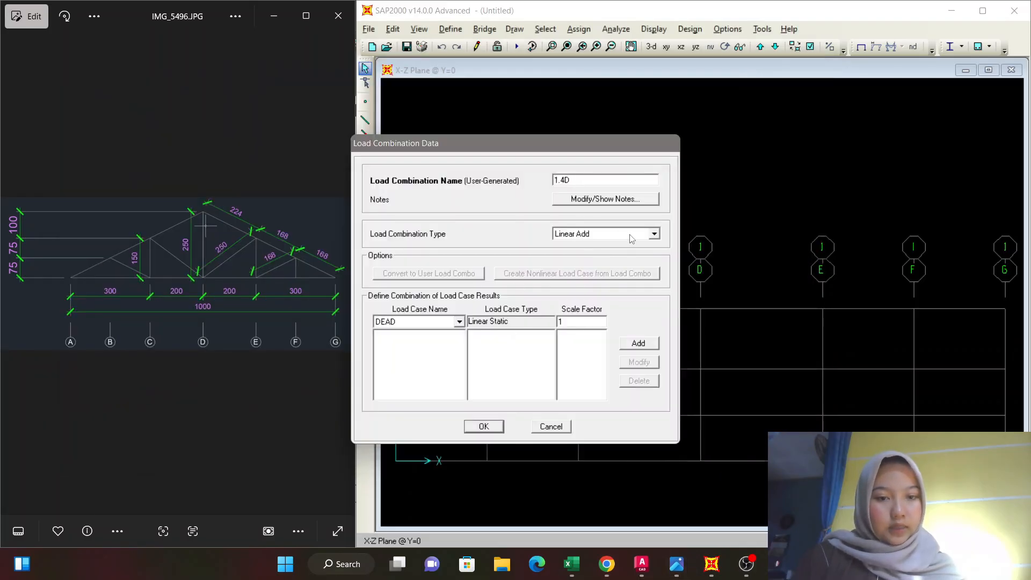
key("XF86MonBrightnessUp")
key("XF86MonBrightnessUp")
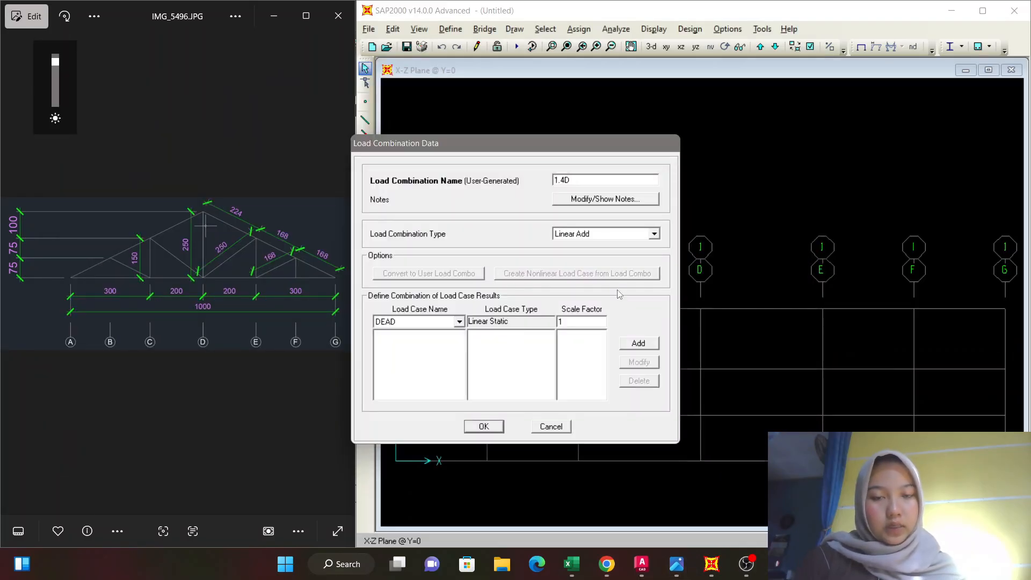
Add the DEAD load case to the 1.4D combination with a scale factor of 1.4.
left_click(460, 321)
left_click(447, 337)
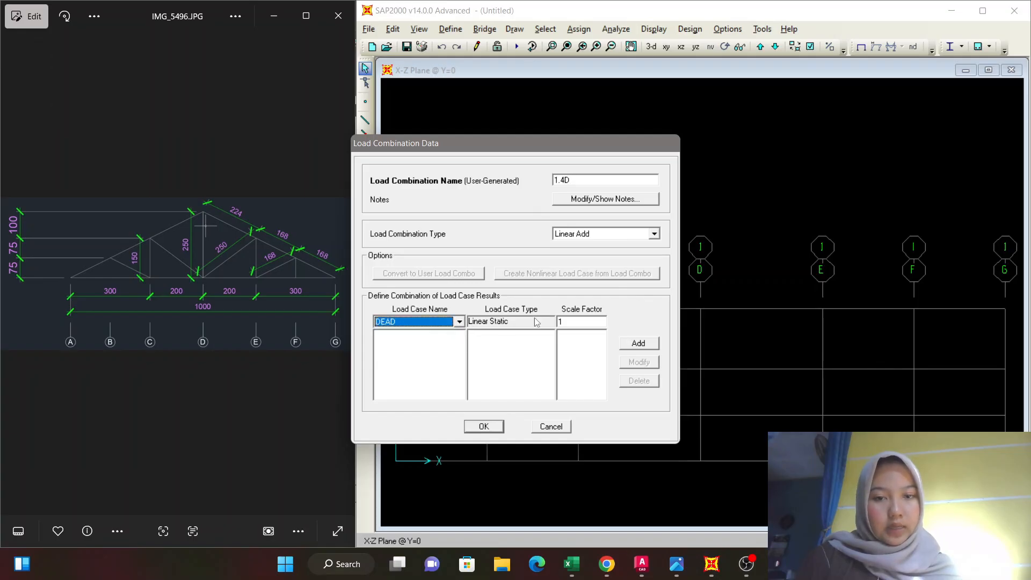
left_click(564, 321)
type(".")
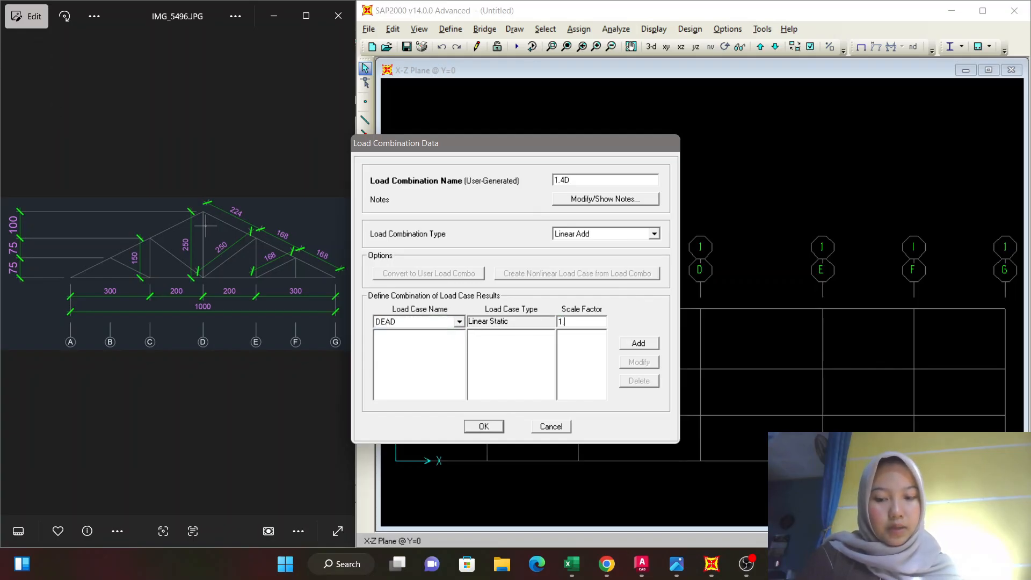
type("4")
left_click(638, 343)
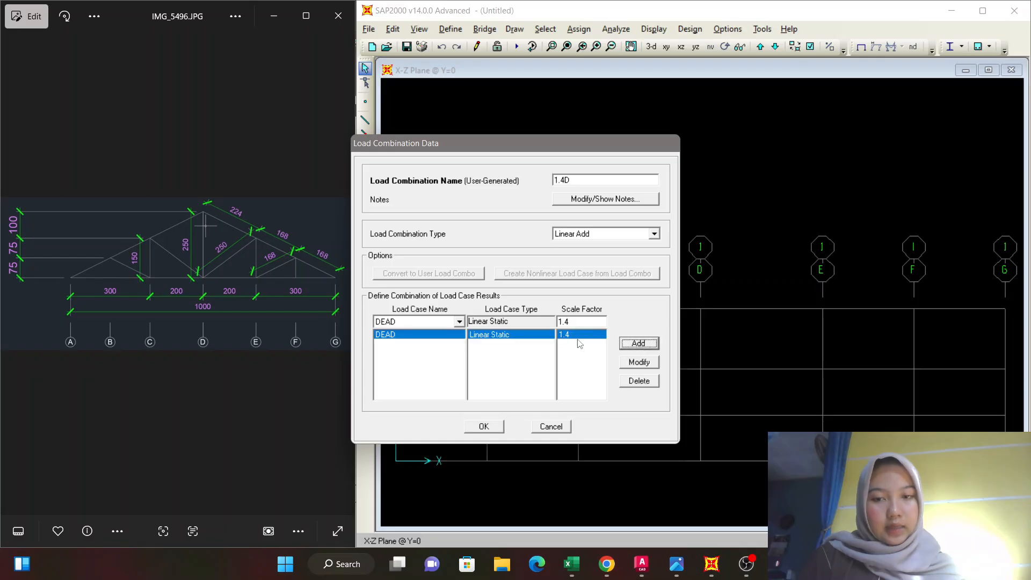
Add the LIVE load case to the 1.4D combination with scale factor 1.4 and save the combination.
left_click(459, 322)
left_click(440, 342)
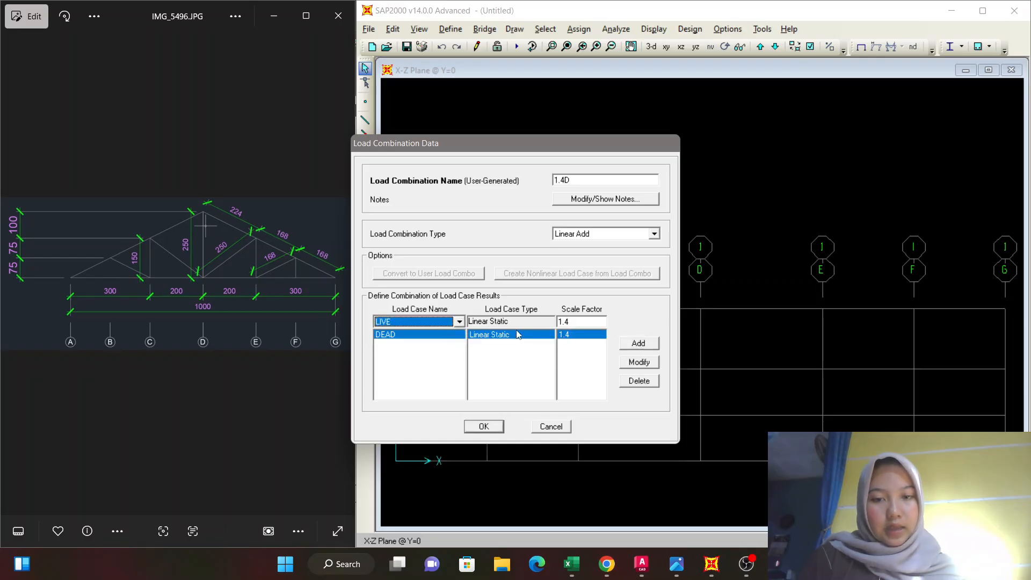
left_click(638, 344)
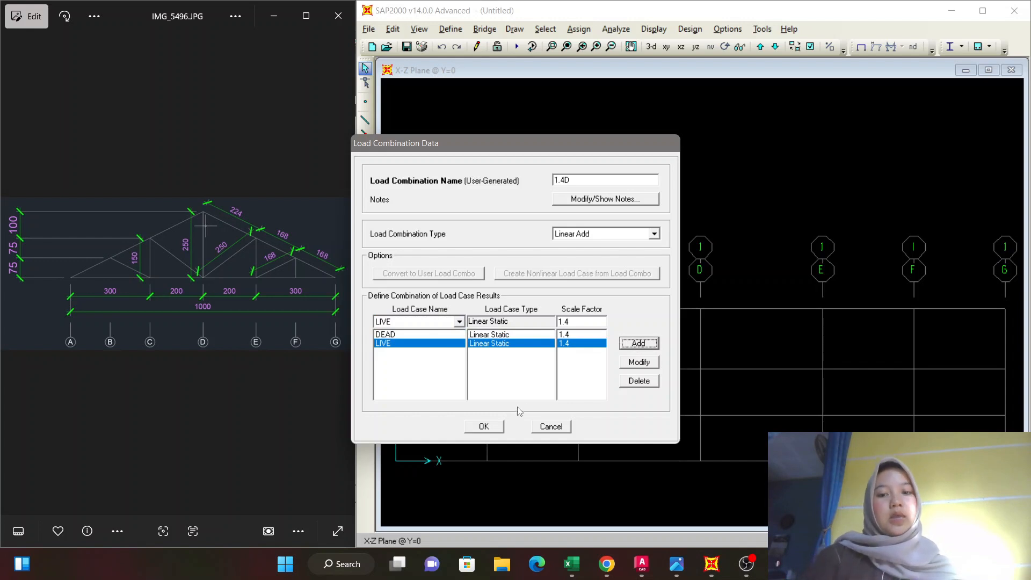
left_click(472, 428)
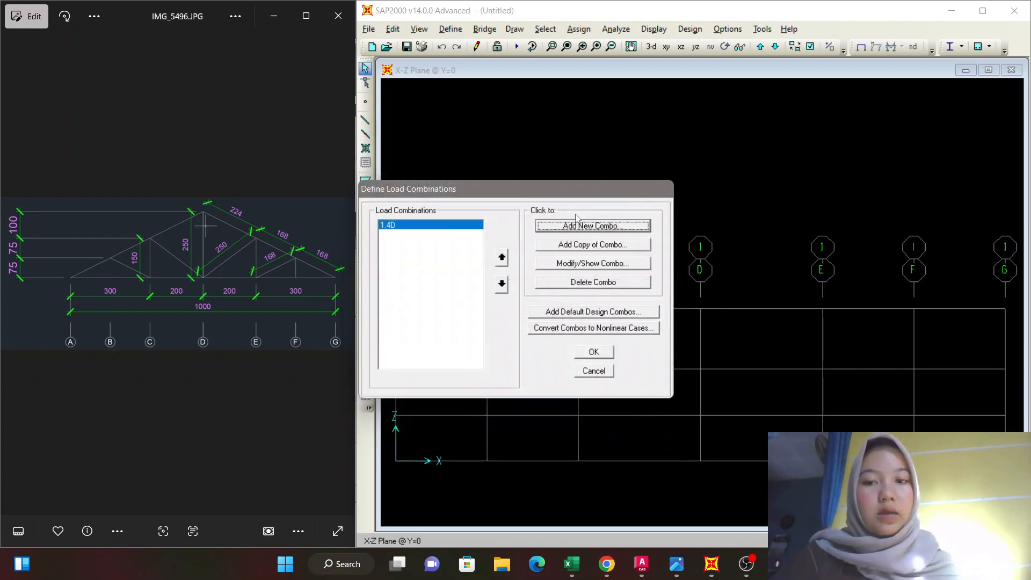
Start a new load combination named 1.2D+1.6L and check it against the load combination table in IMG_5497.PNG.
left_click(590, 228)
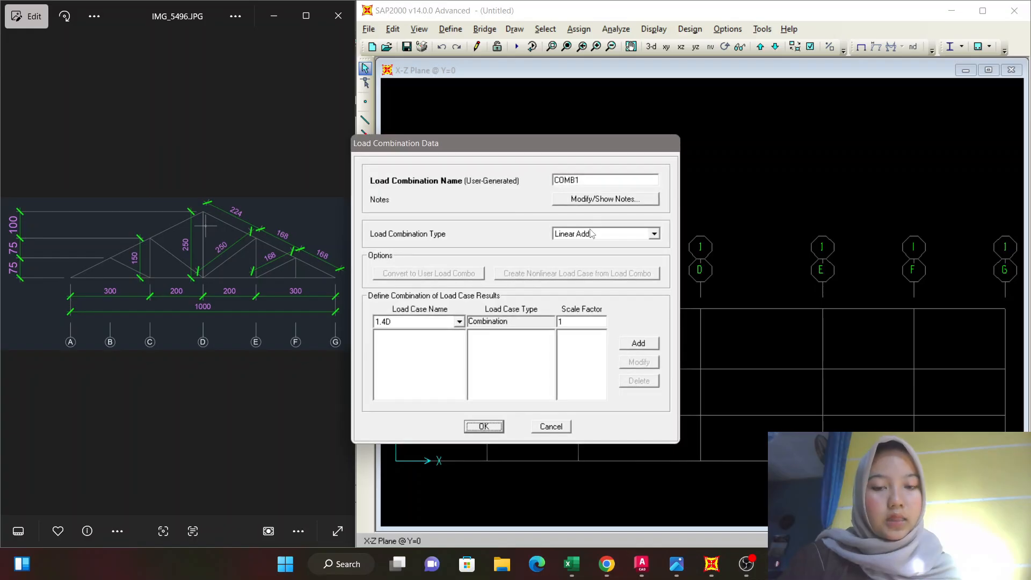
left_click_drag(590, 180, 553, 180)
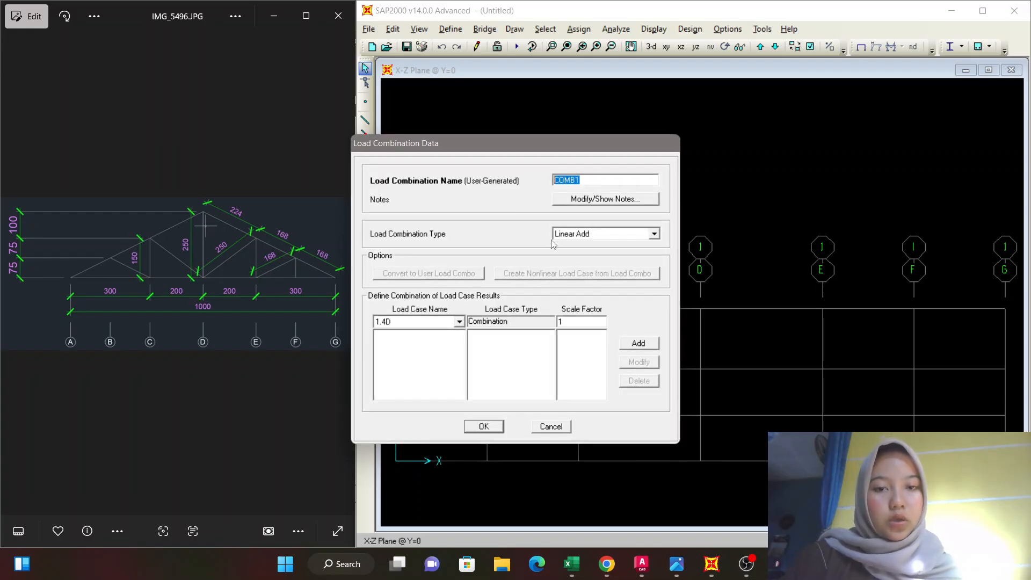
type("1")
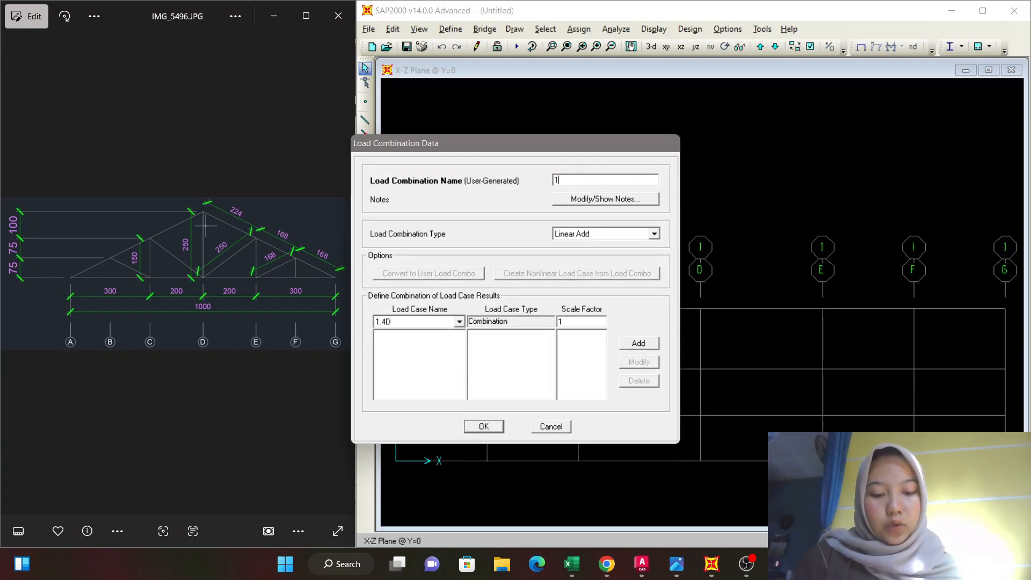
type(".2D")
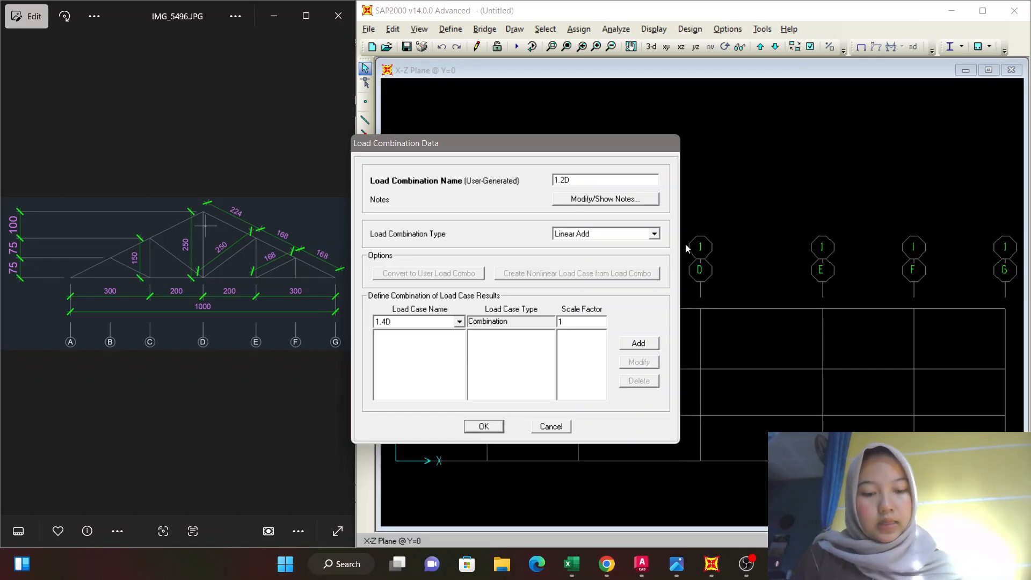
type("+1.6L")
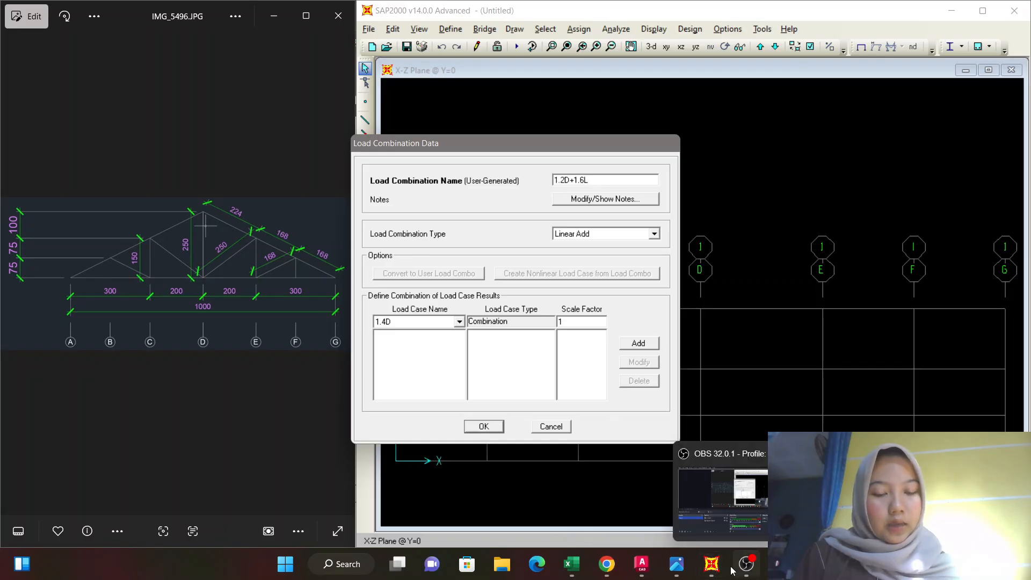
mouse_move(656, 574)
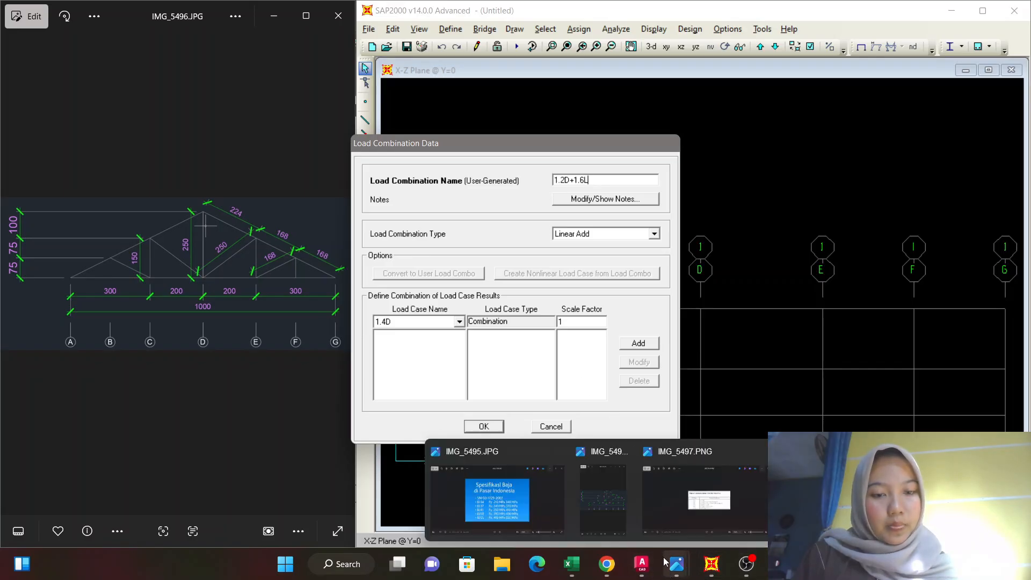
left_click(668, 527)
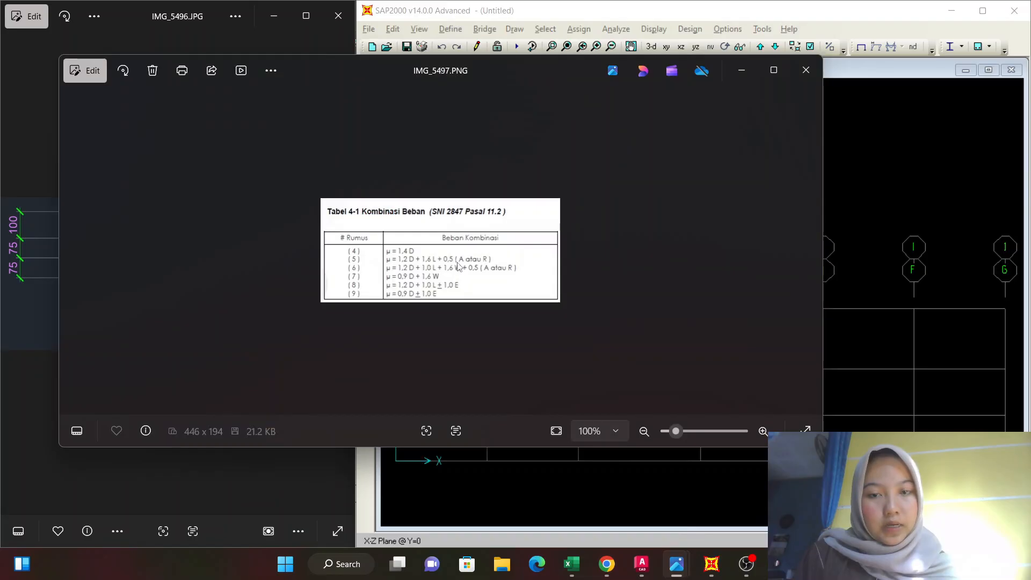
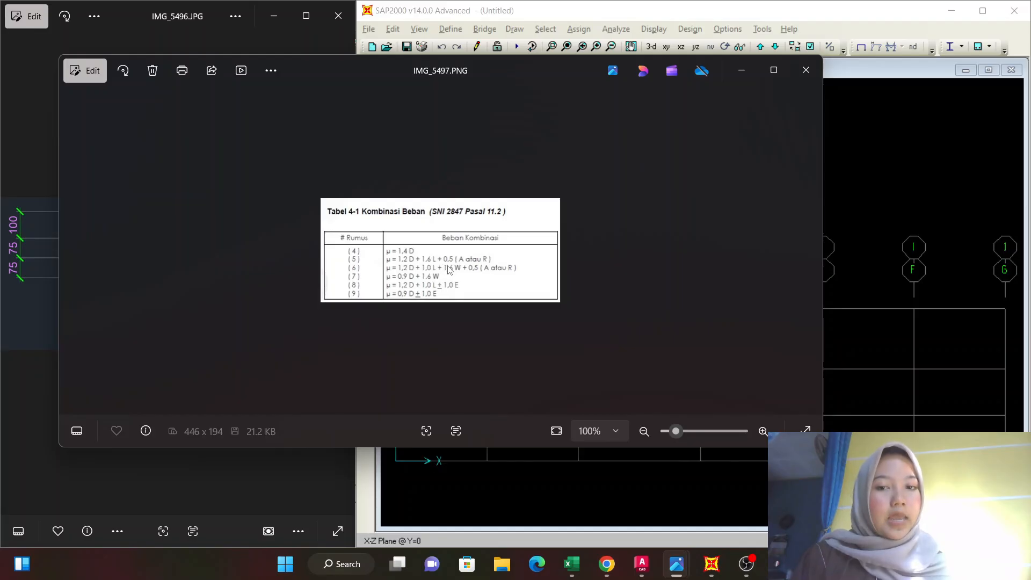
Add the DEAD load case to the 1.2D+1.6L combination with a scale factor of 1.2.
left_click(741, 76)
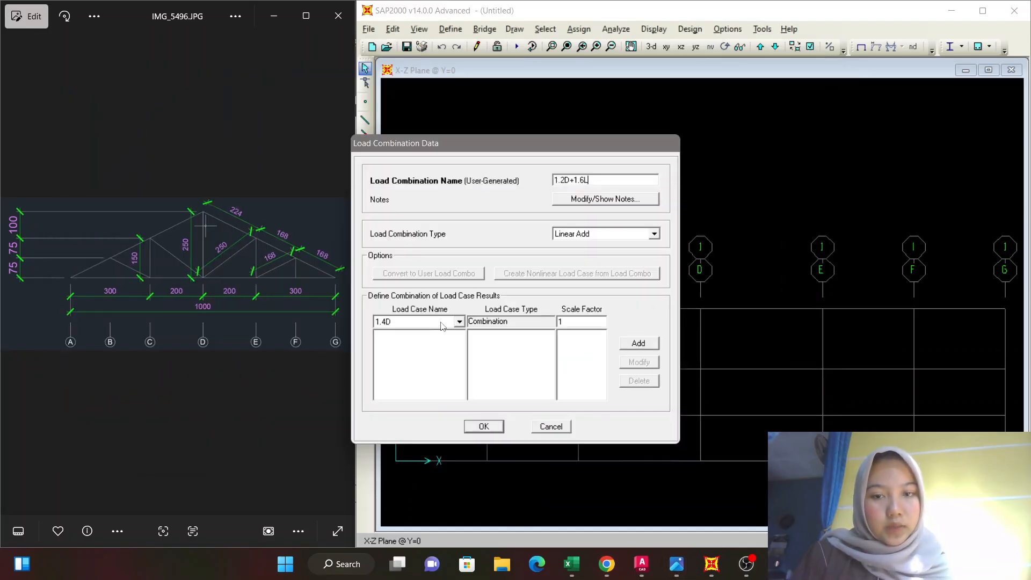
left_click(459, 322)
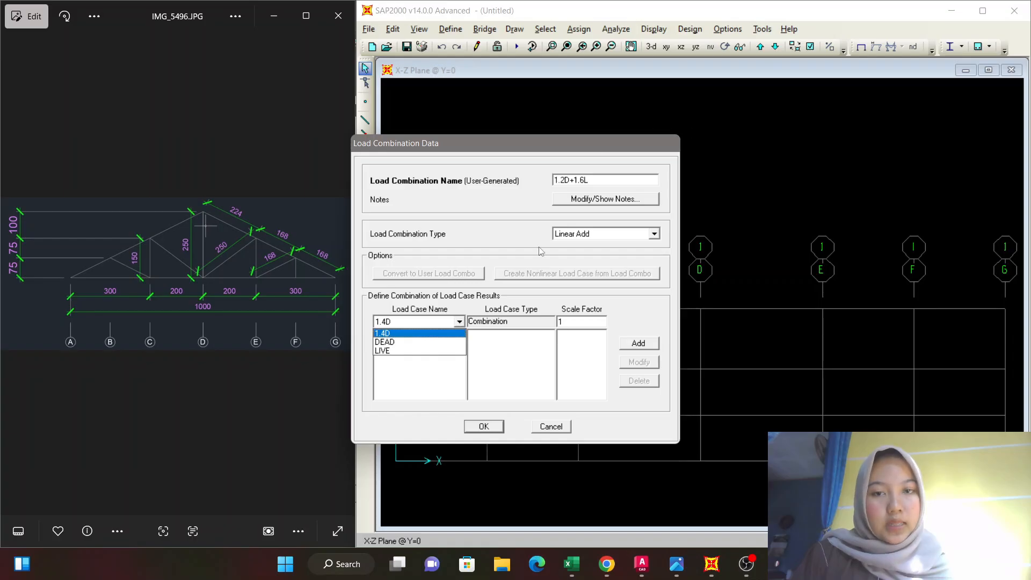
left_click(415, 342)
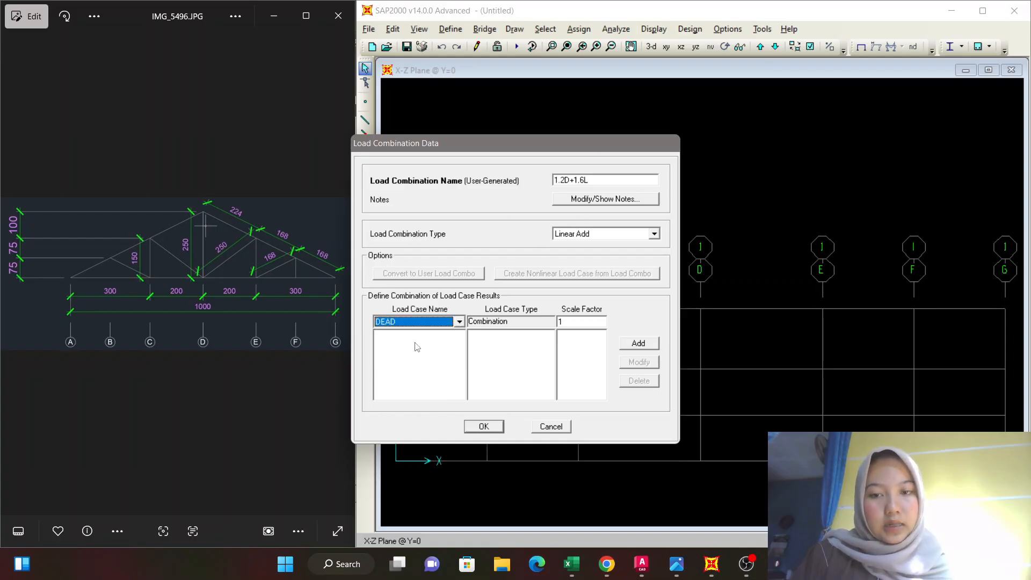
left_click(561, 322)
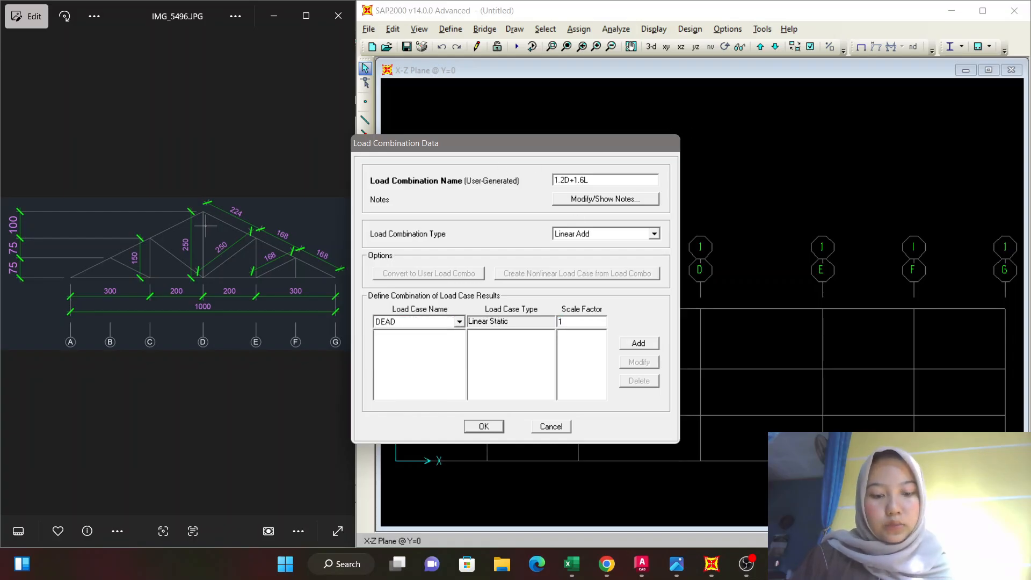
left_click(630, 344)
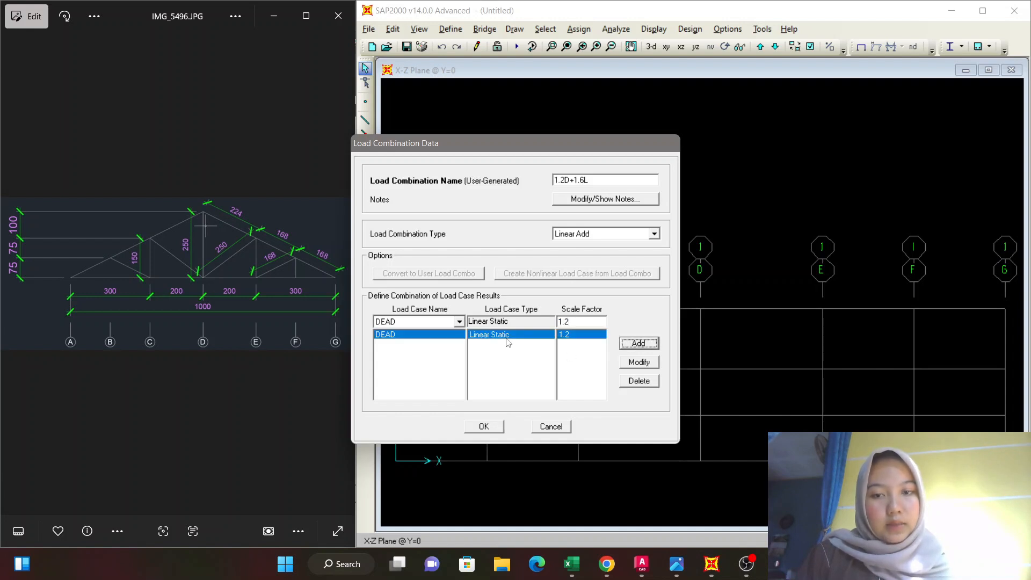
Add the LIVE load case to the 1.2D+1.6L combination with scale factor 1.6 and save the load combinations.
left_click(459, 322)
left_click(449, 350)
double_click(572, 321)
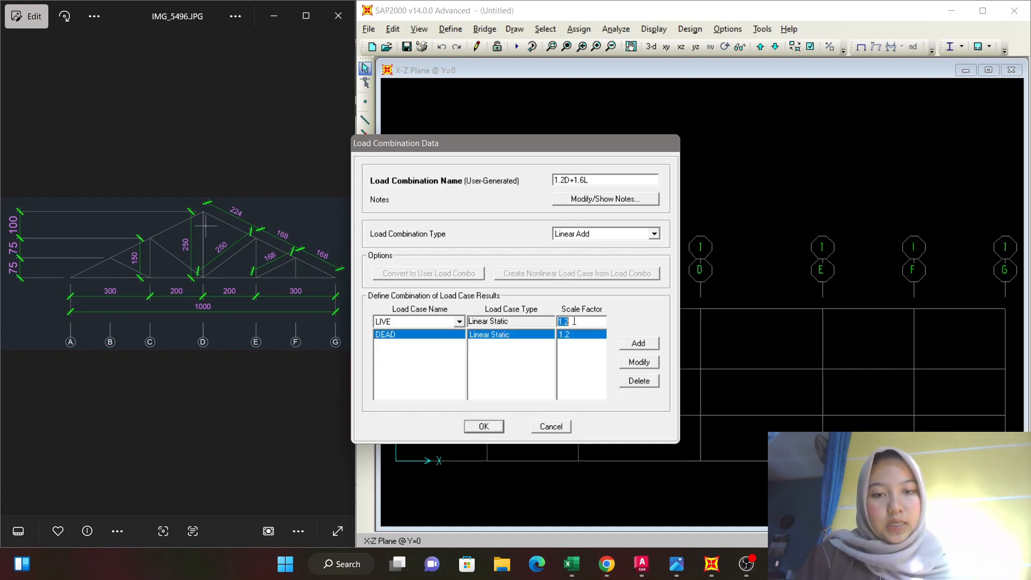
type("1.6")
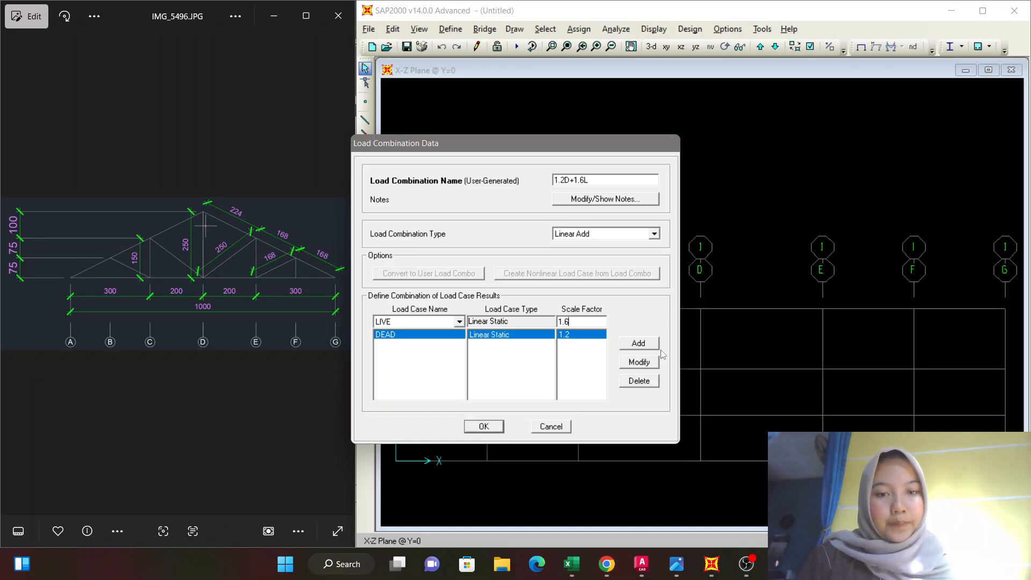
left_click(644, 346)
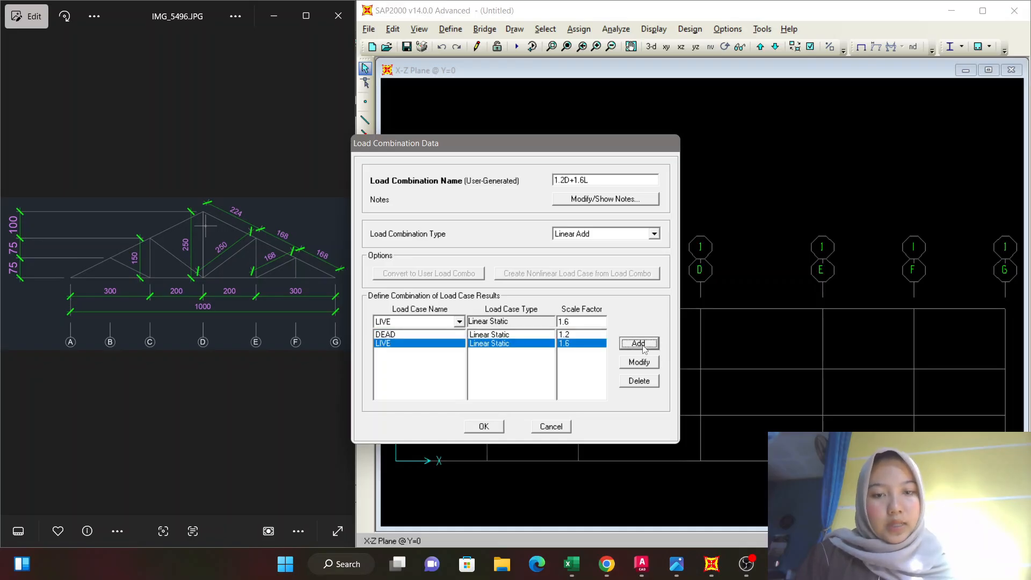
left_click(496, 426)
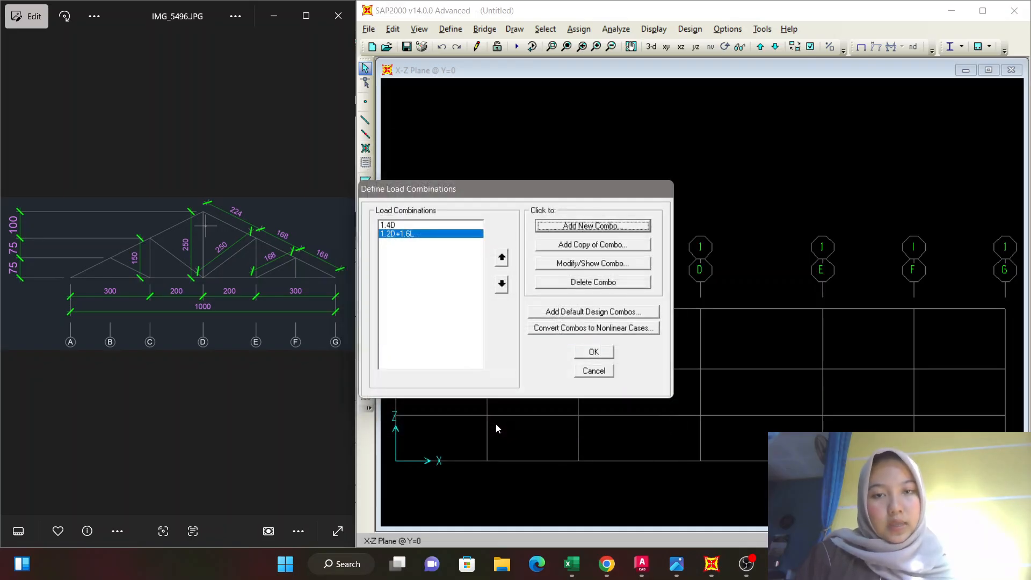
left_click(594, 353)
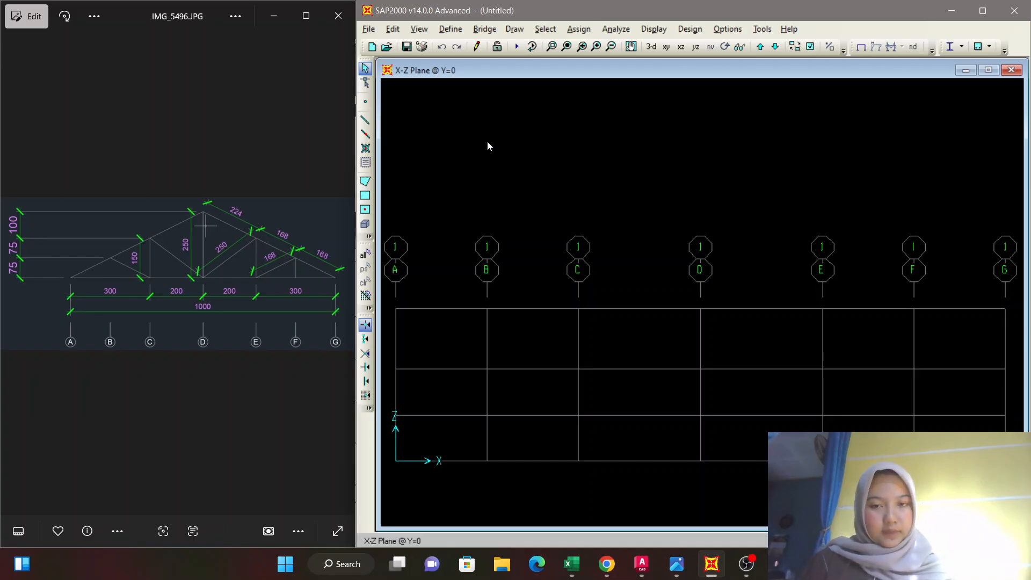
Draw the truss's top chord with section SIKU100x50x5x7.5, from the base at A through B and C to the apex at D, down through E and F to G.
left_click(367, 120)
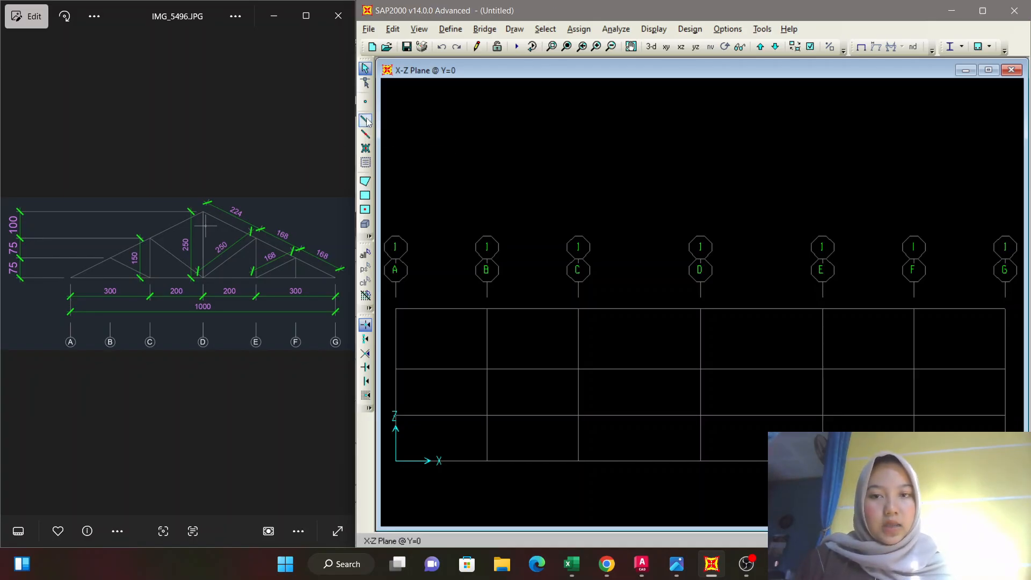
left_click_drag(523, 247, 649, 109)
left_click(676, 138)
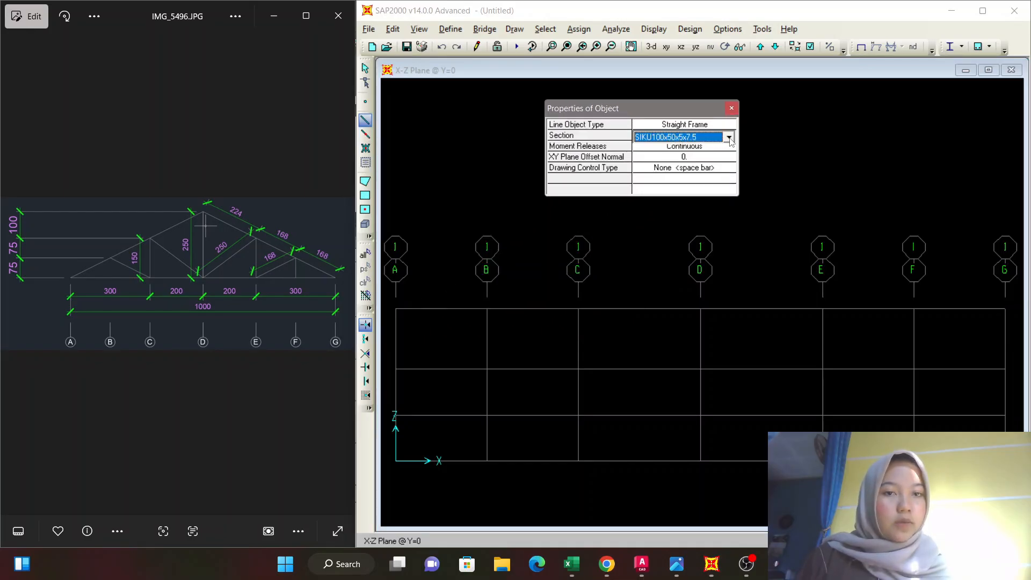
left_click(728, 138)
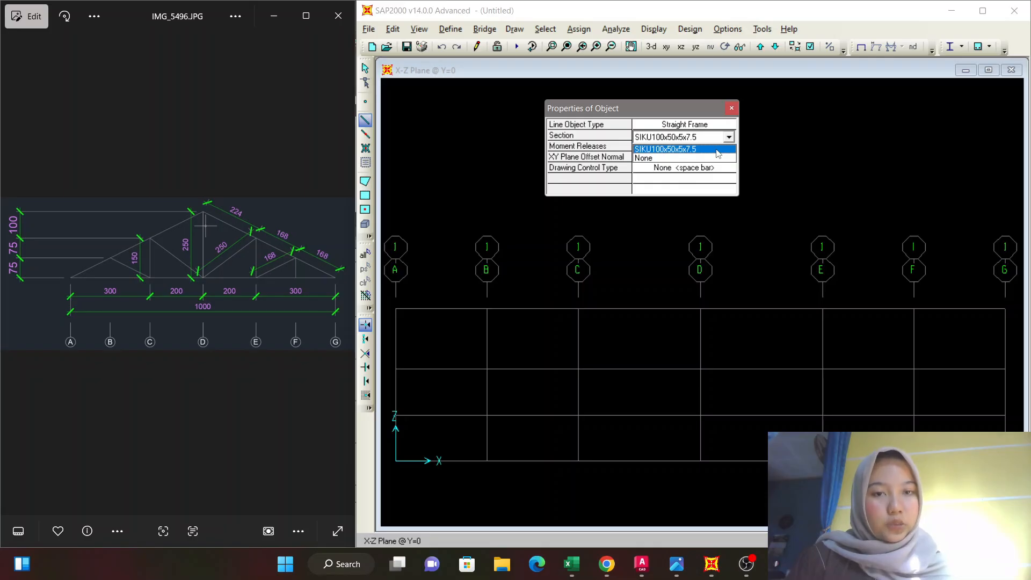
left_click(717, 149)
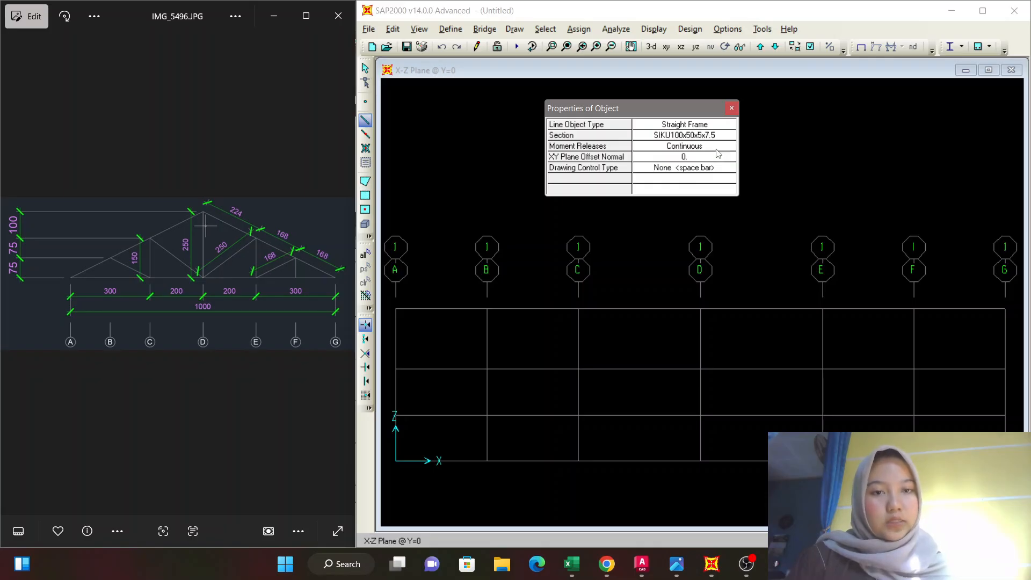
left_click(397, 460)
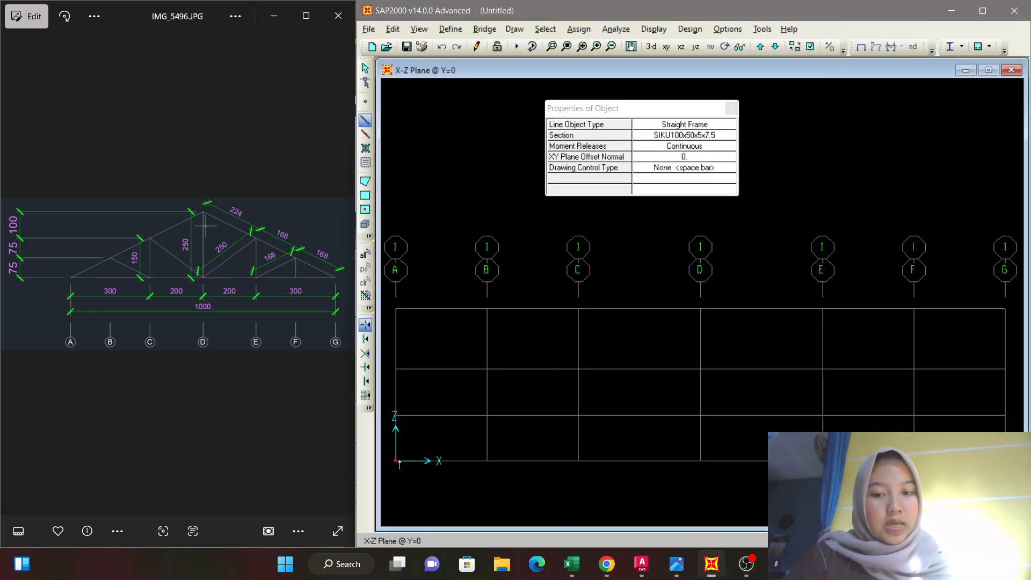
left_click(486, 415)
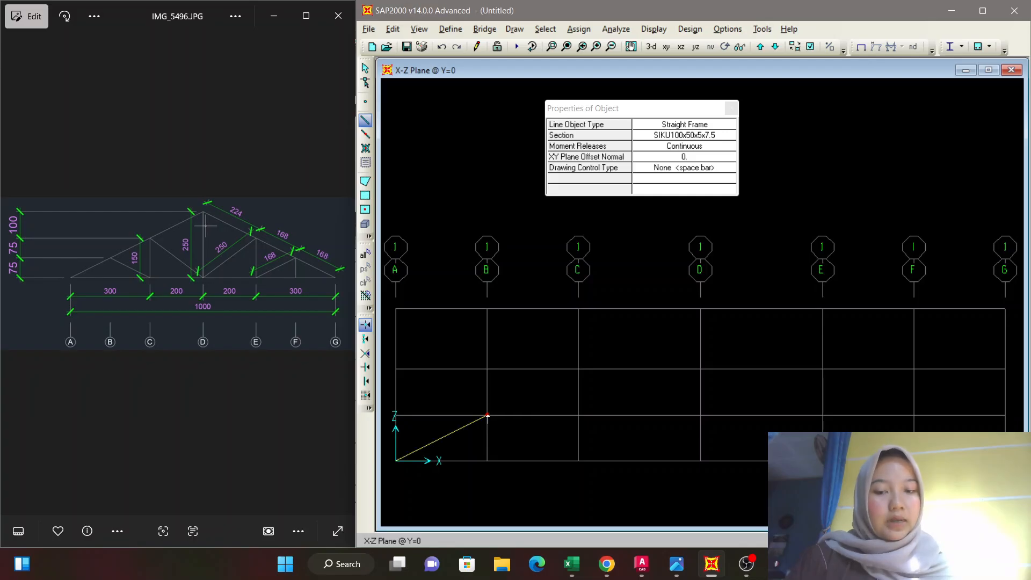
left_click(578, 369)
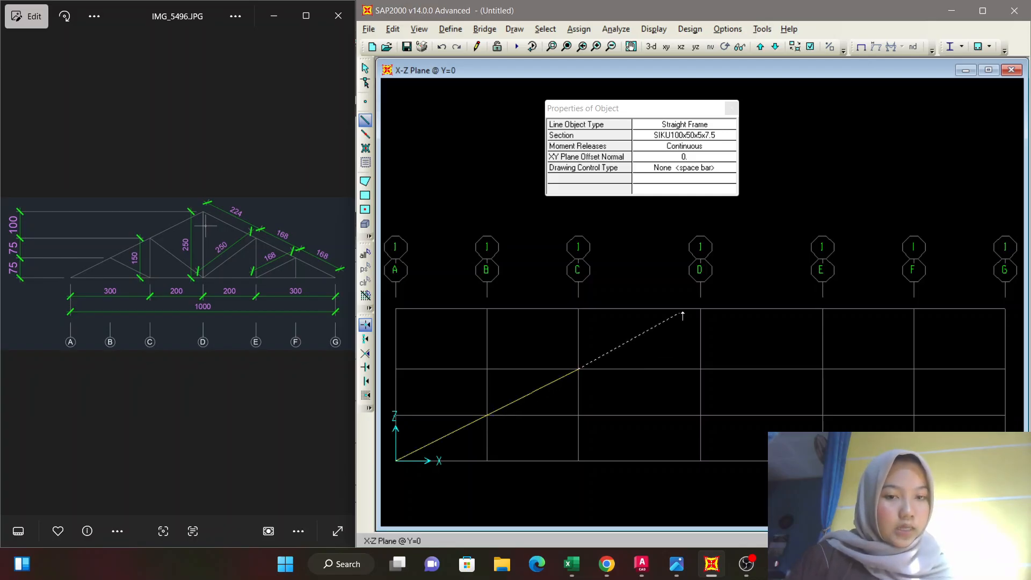
left_click(701, 309)
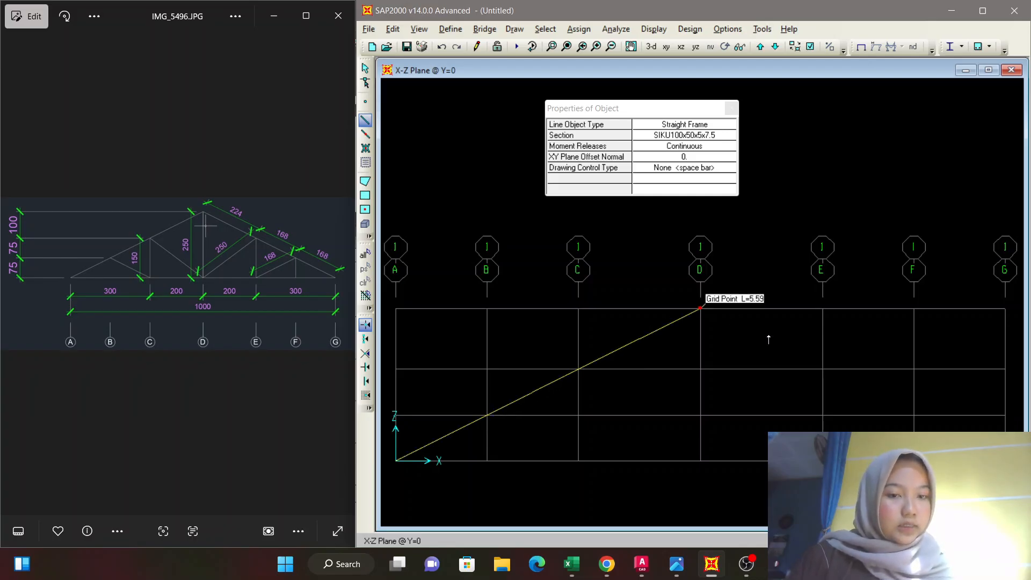
left_click(822, 369)
left_click(913, 415)
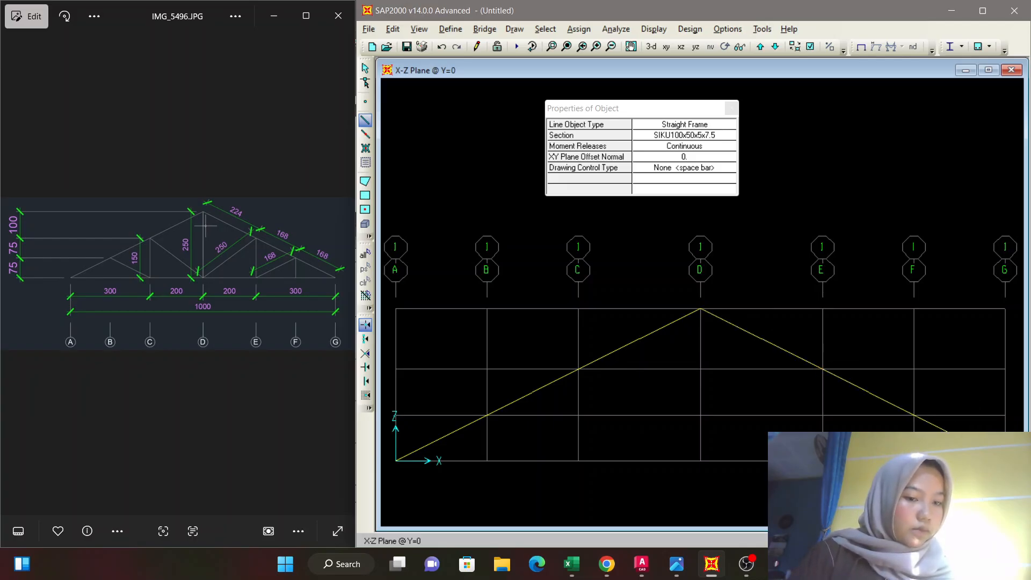
Draw the bottom chord frames along the base line from G back to A, passing through grid points D, C and B.
left_click(700, 460)
left_click(577, 461)
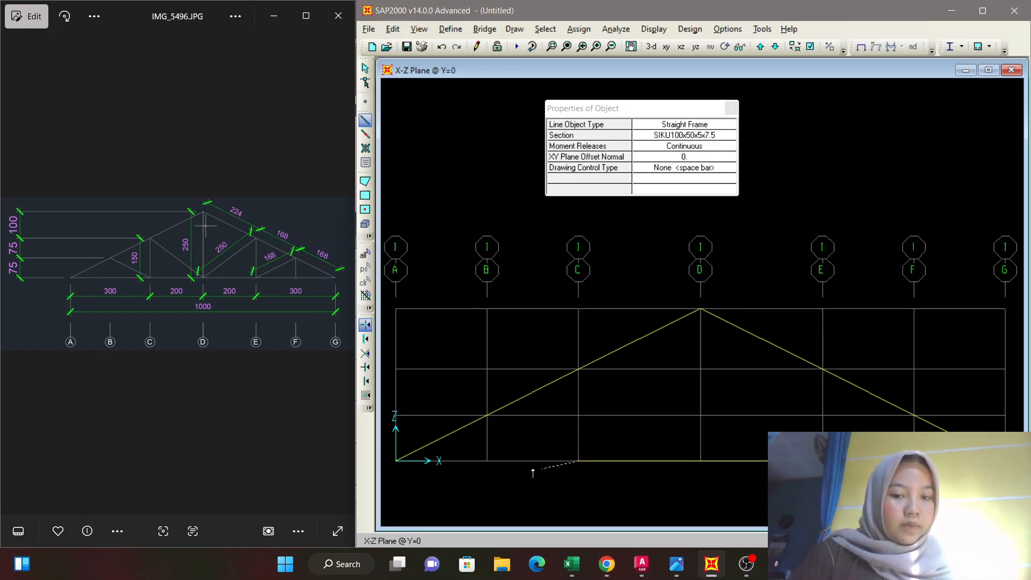
left_click(487, 460)
left_click(396, 460)
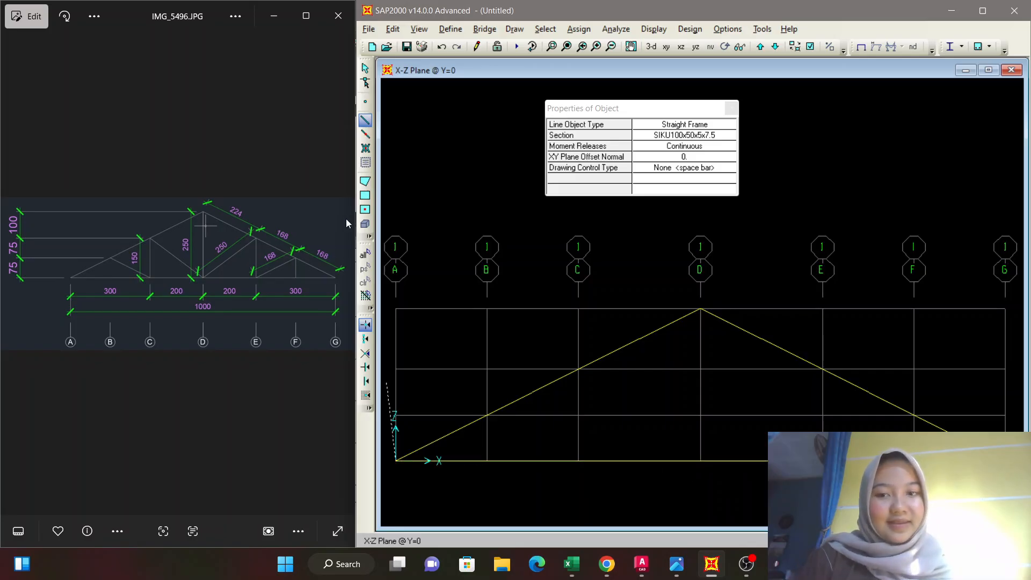
key("Escape")
Draw the web members from the top chord at B to the base at C, up to the chord, down to the base at D and up to the apex.
left_click(364, 121)
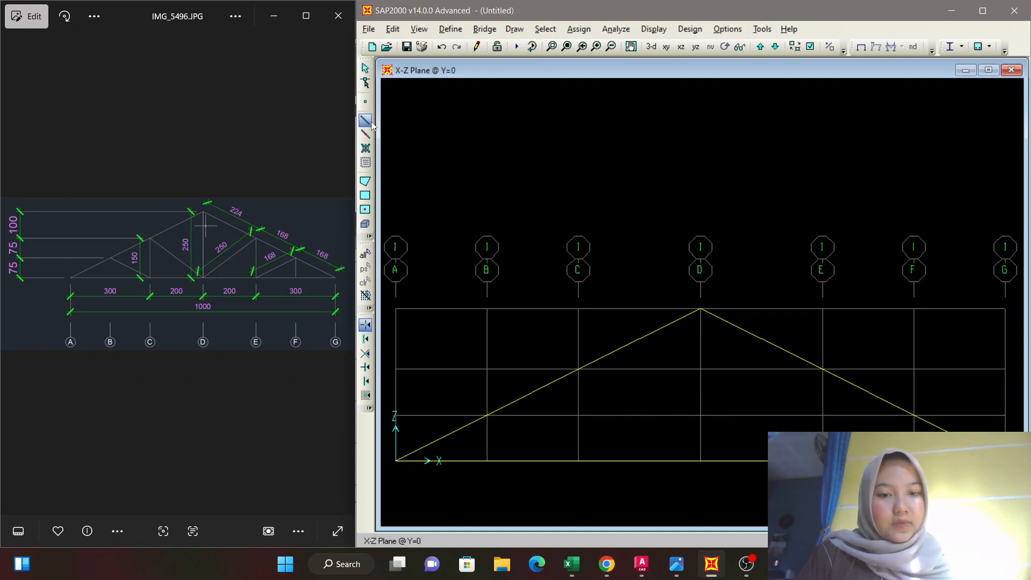
left_click(491, 424)
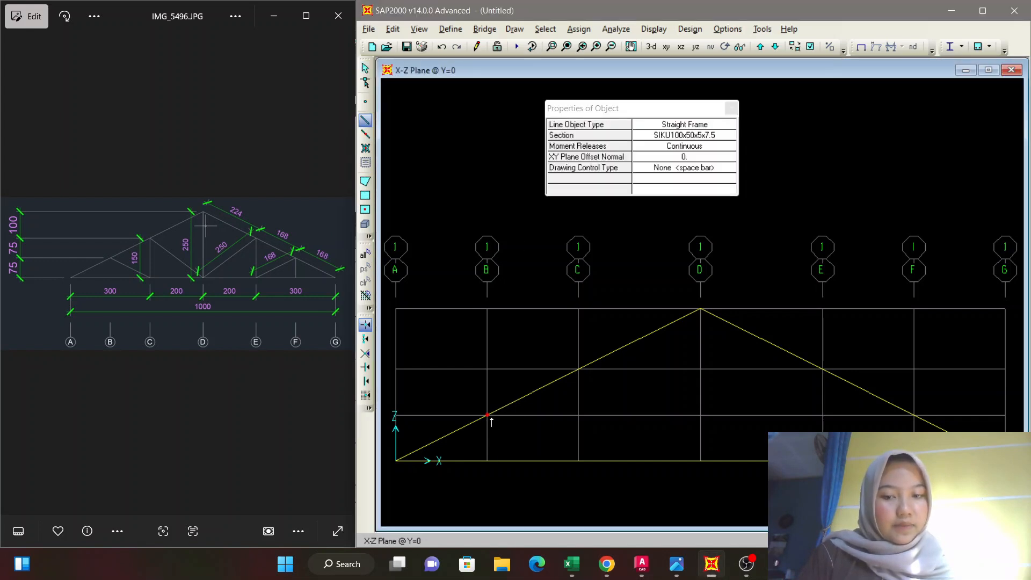
left_click(578, 460)
left_click(578, 369)
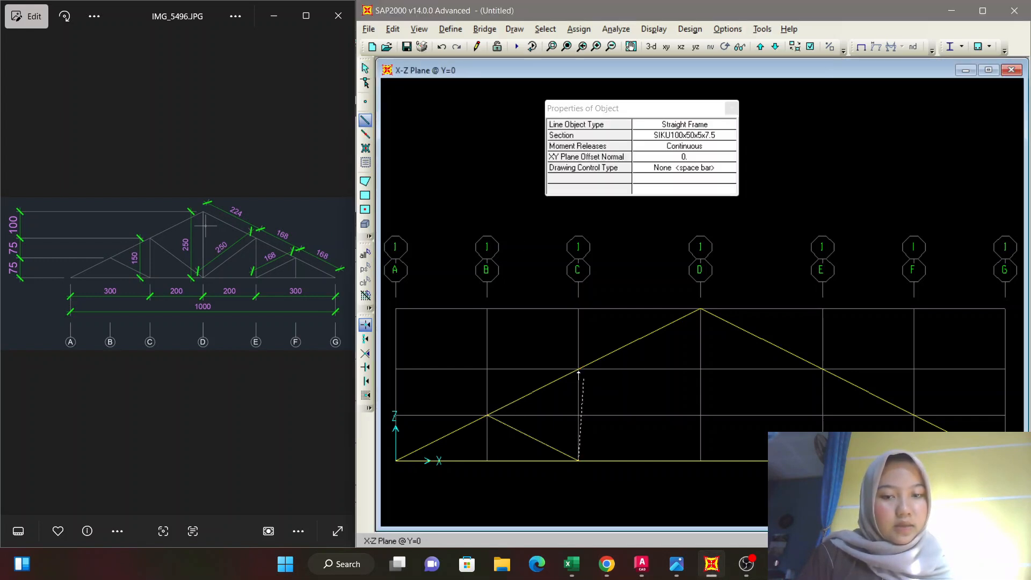
left_click(700, 460)
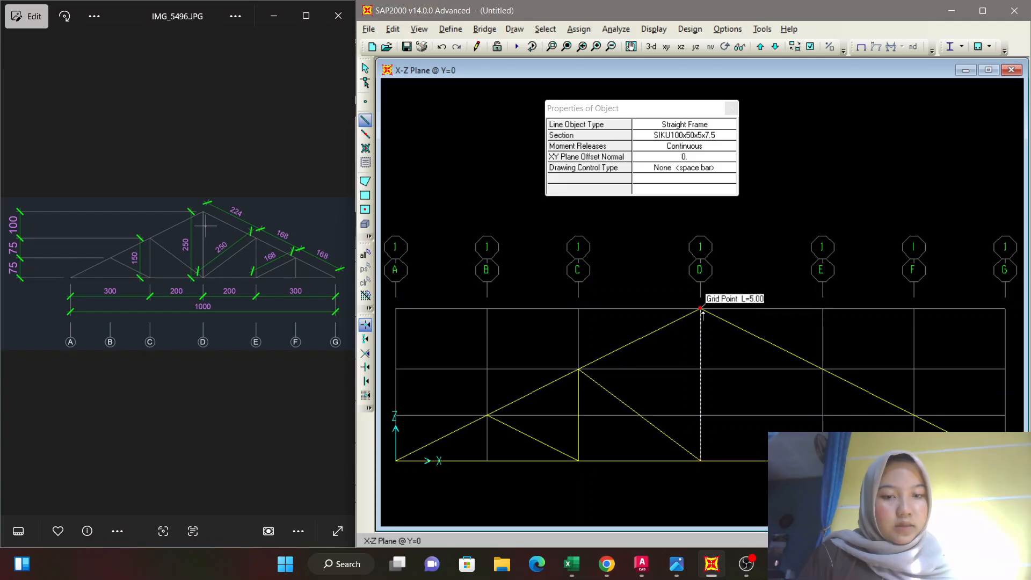
left_click(700, 308)
key("Escape")
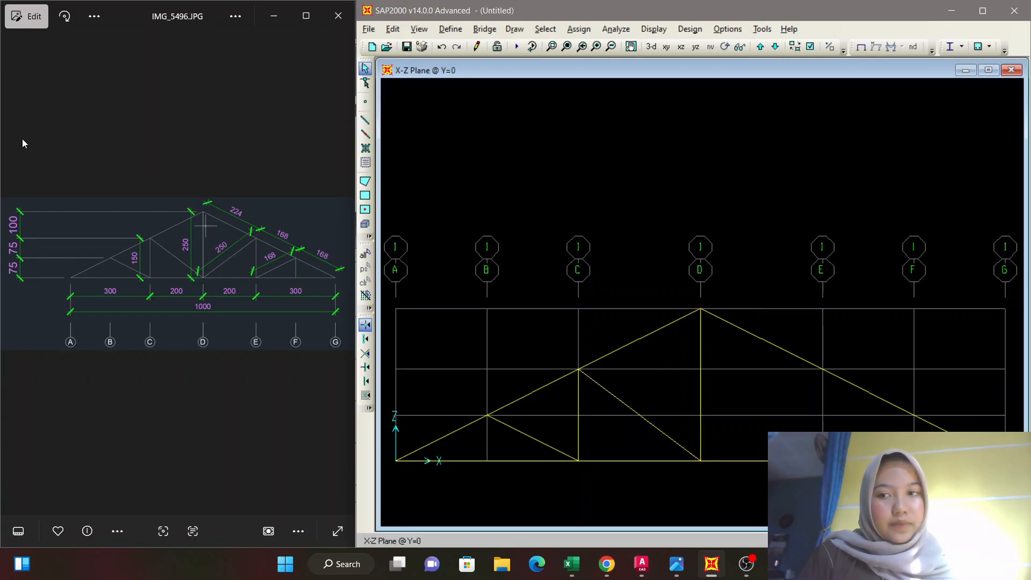
Draw the mirrored web members from the base at D to the top chord at E, down to the base at E and up to the chord at F.
left_click(365, 120)
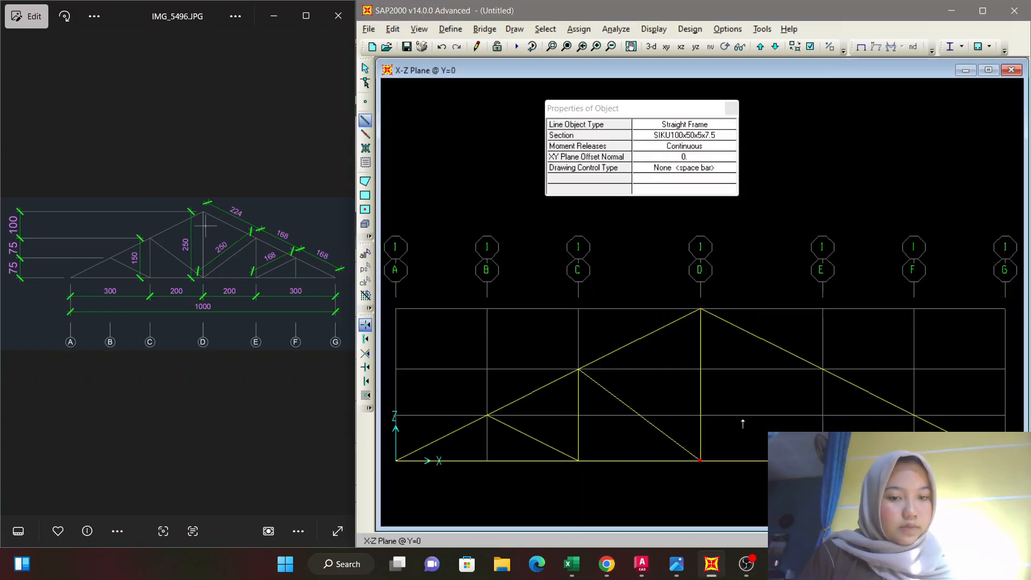
left_click(822, 369)
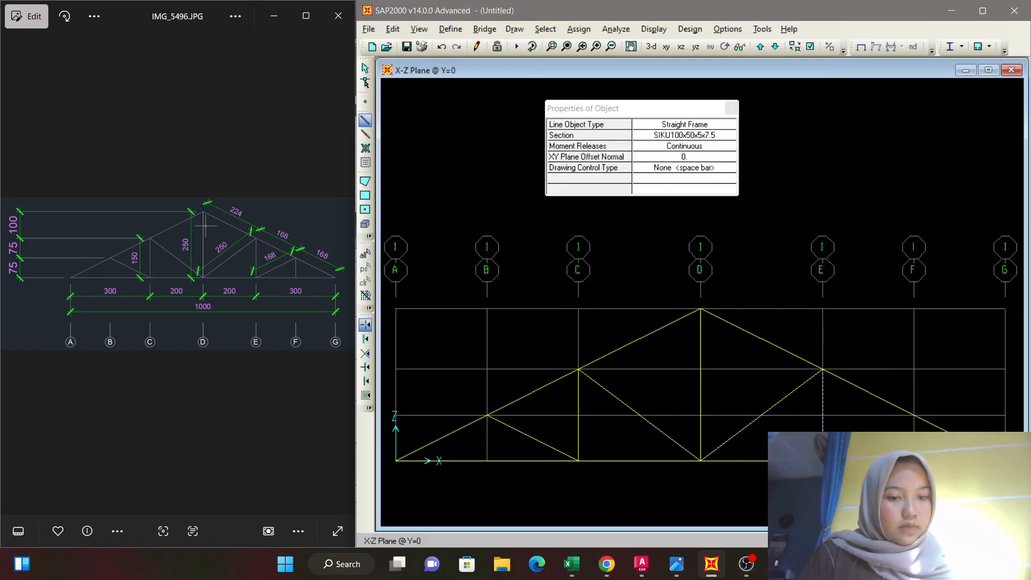
key("Escape")
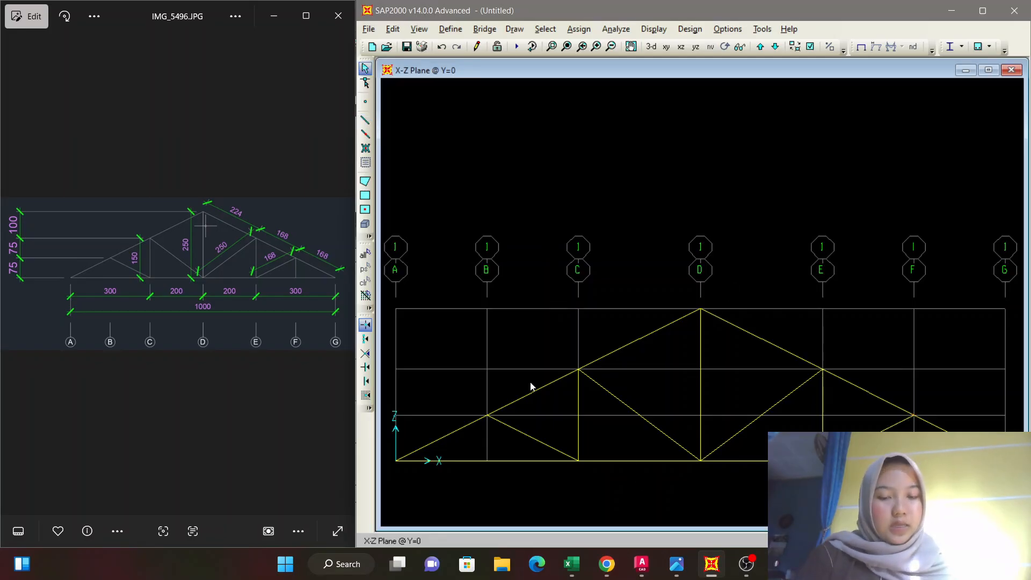
Display the truss in extruded view with filled objects and frame section labels.
left_click(810, 46)
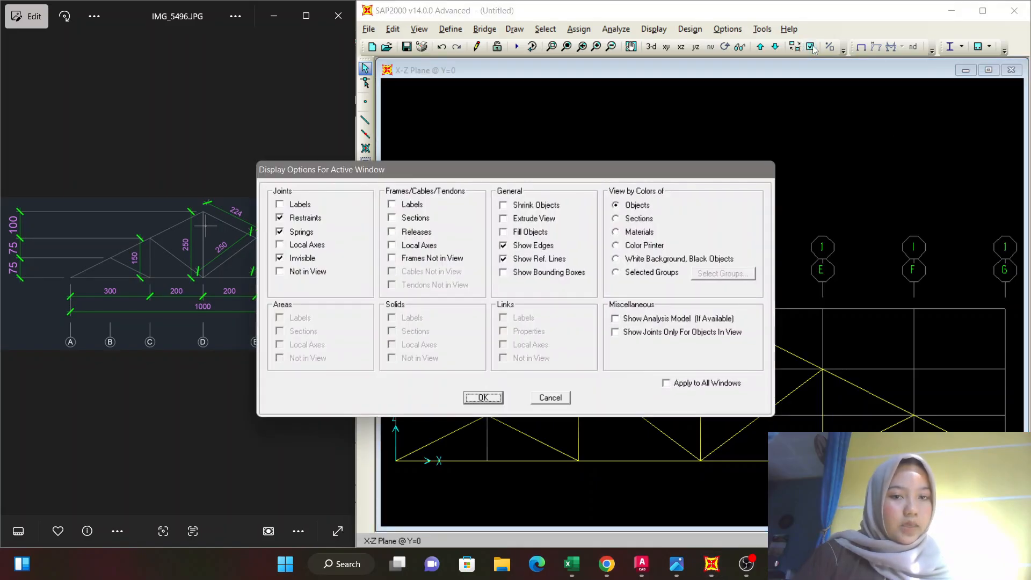
left_click(503, 218)
left_click(503, 232)
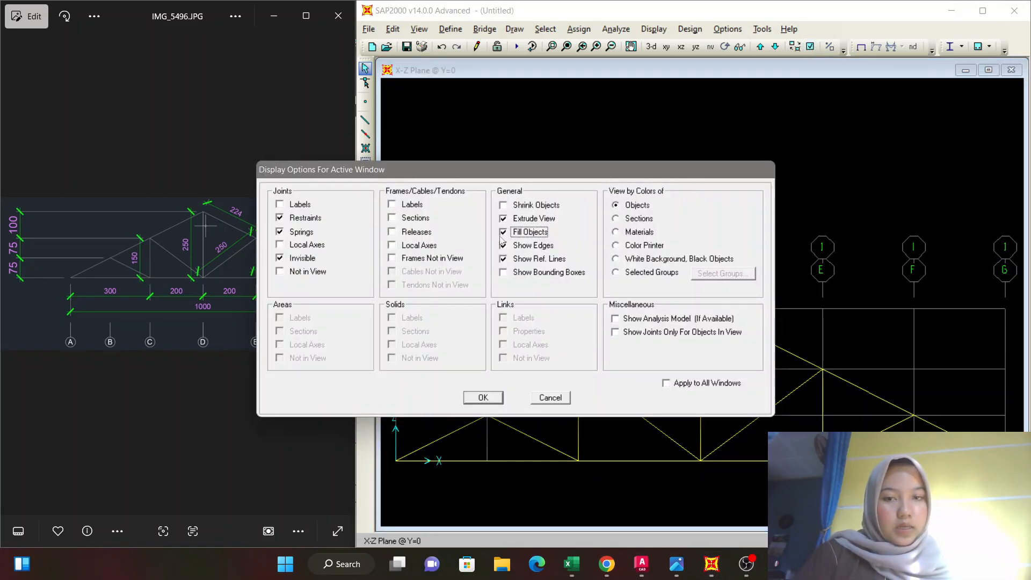
left_click(392, 218)
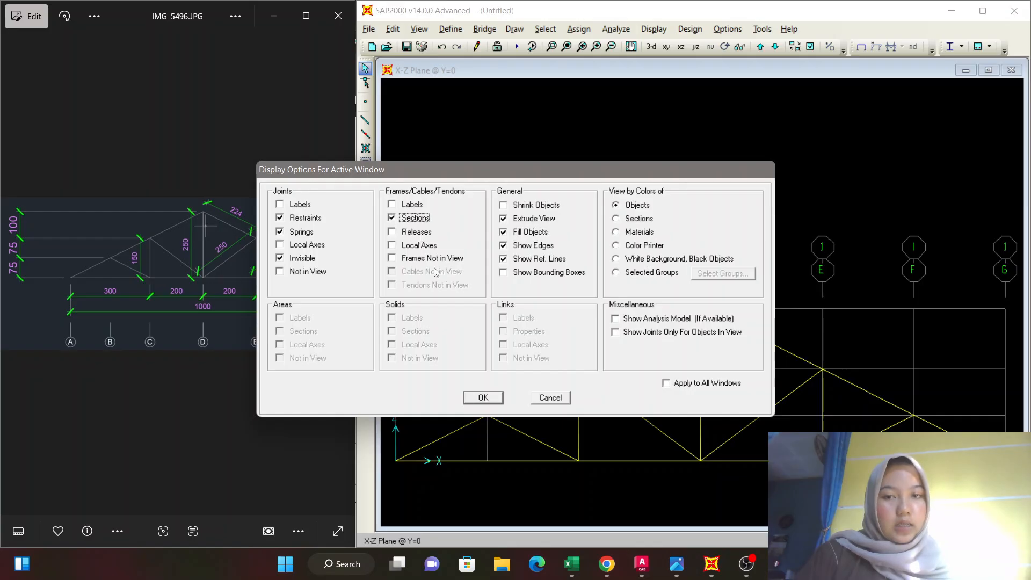
left_click(483, 399)
scroll(700, 290, "down", 1)
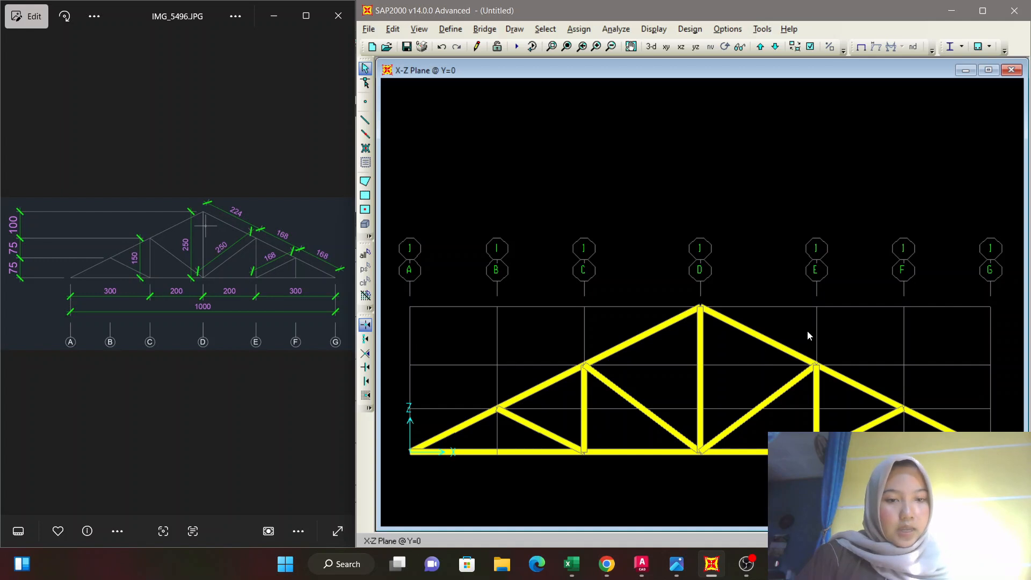
Turn off the extruded view and object fill so the truss displays as plain lines.
left_click(810, 48)
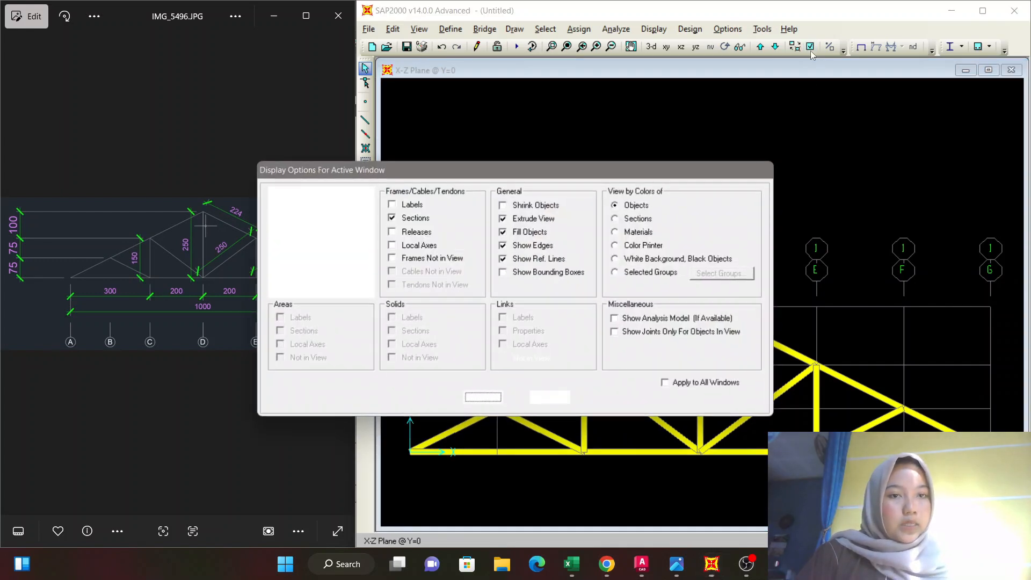
left_click(510, 232)
left_click(507, 219)
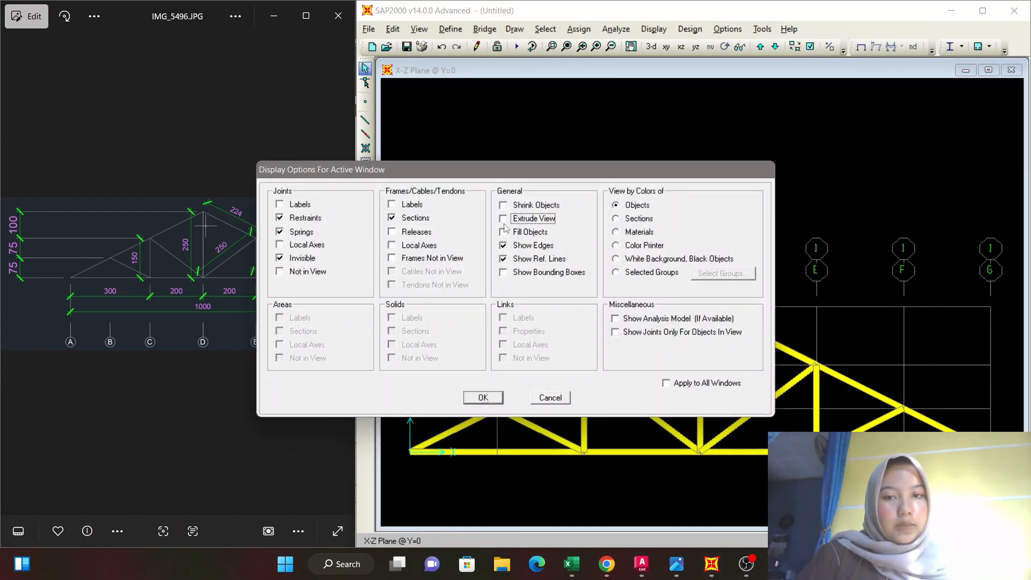
left_click(496, 397)
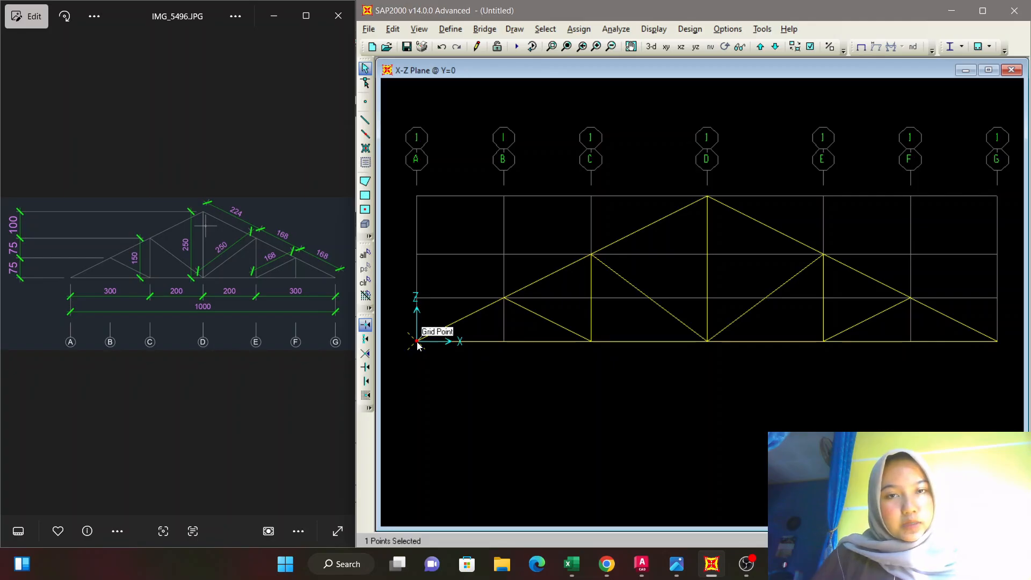
Assign a pinned restraint, fixing translations 1, 2 and 3, to the base joint at grid A.
left_click(580, 29)
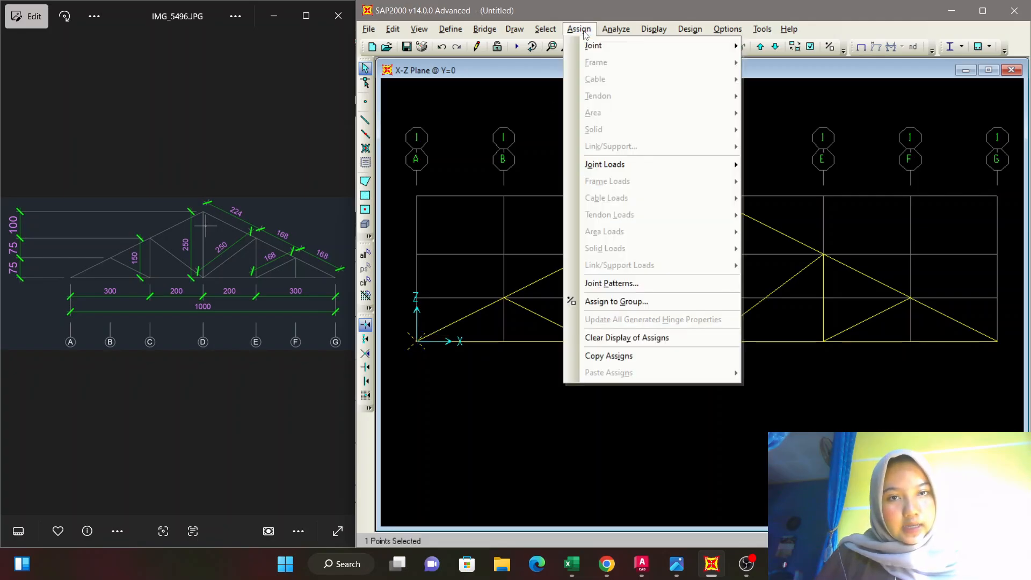
mouse_move(594, 48)
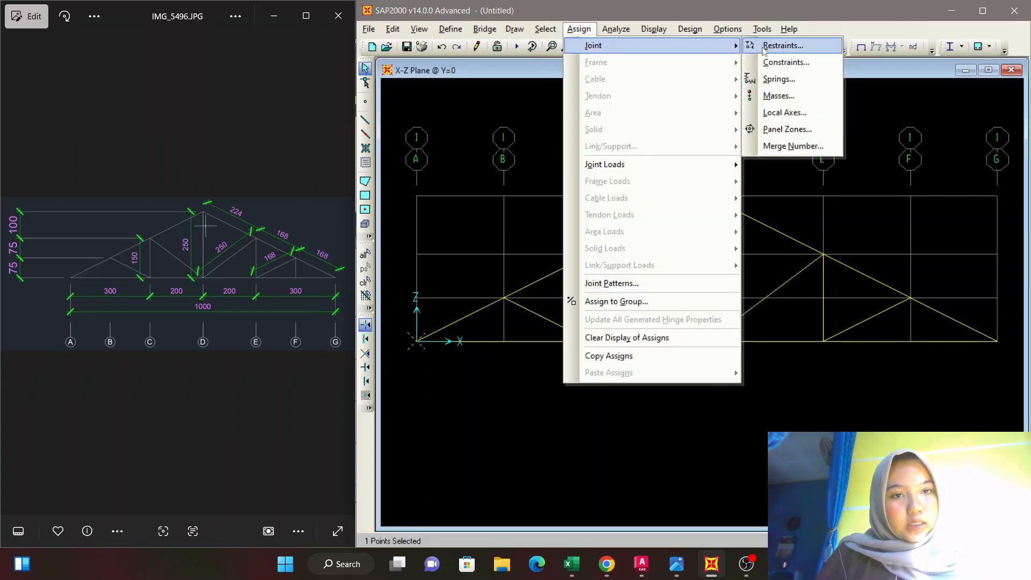
left_click(783, 46)
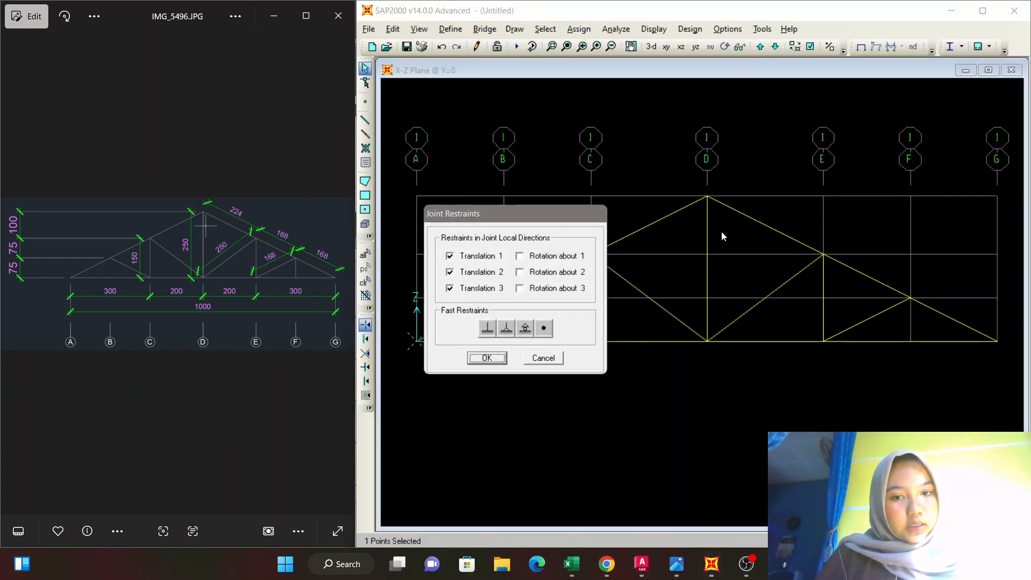
left_click(506, 327)
left_click(486, 358)
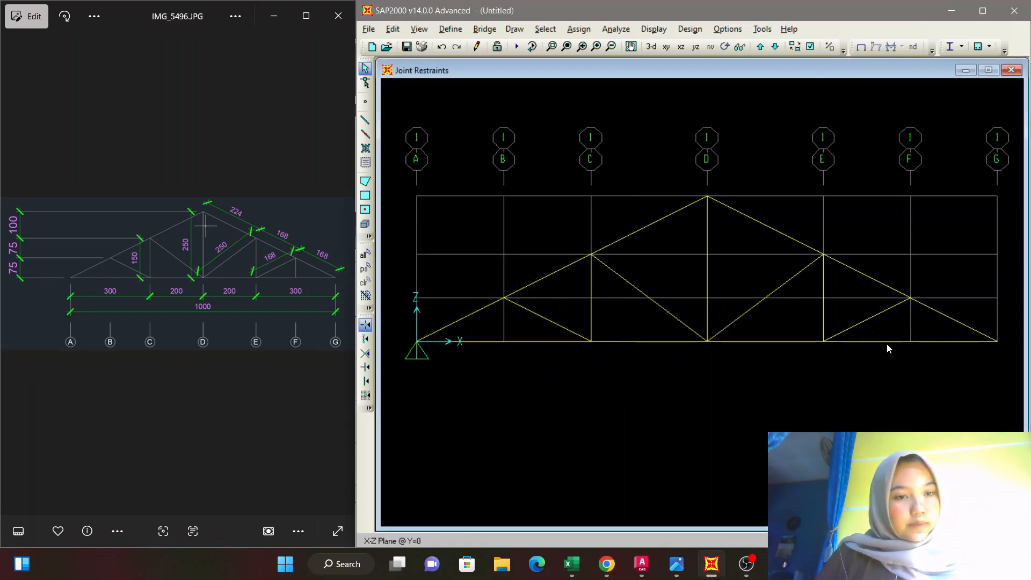
Assign a pinned restraint, fixing translations 1, 2 and 3, to the base joint at grid G.
left_click(998, 348)
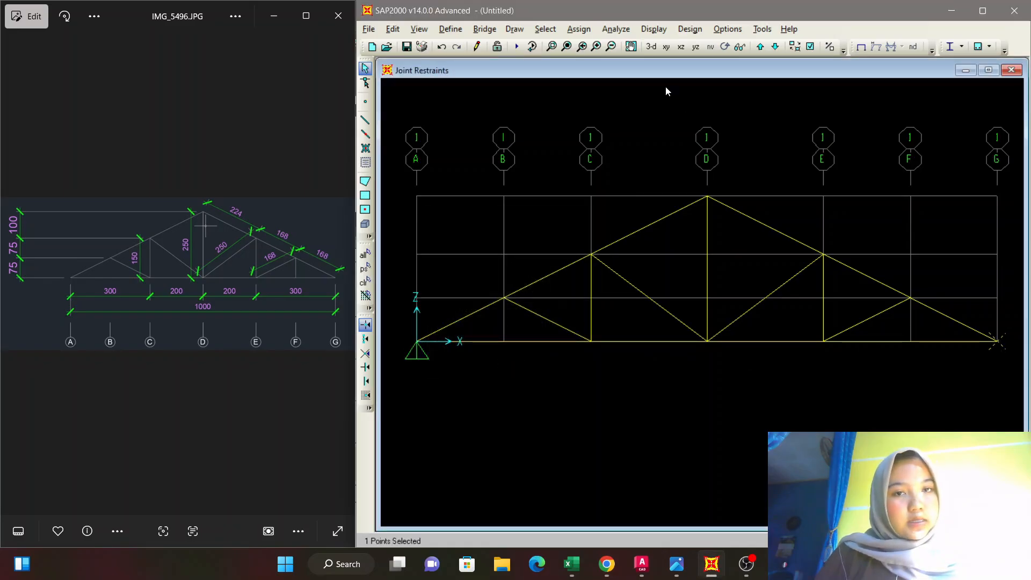
left_click(579, 28)
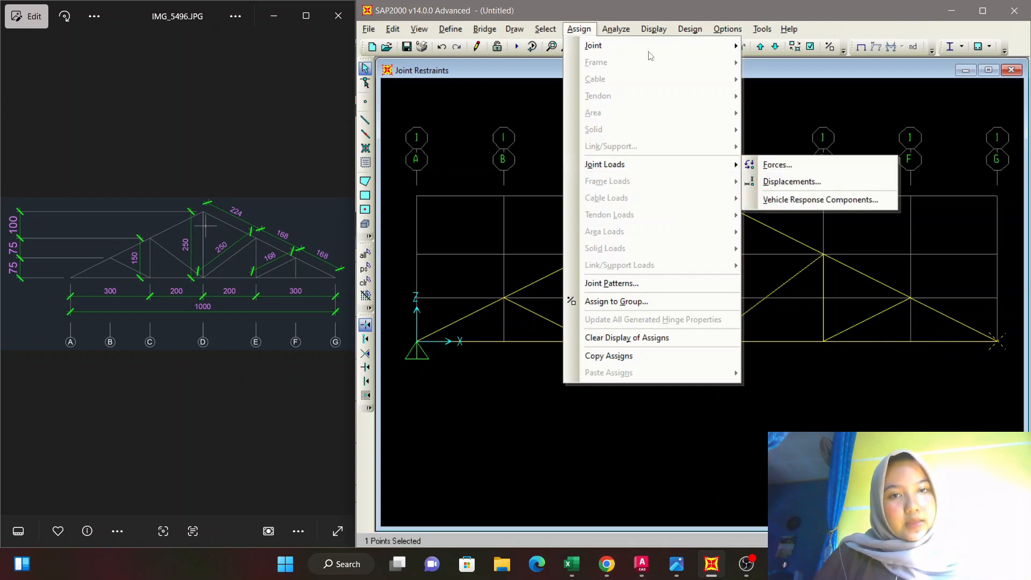
mouse_move(708, 48)
left_click(768, 49)
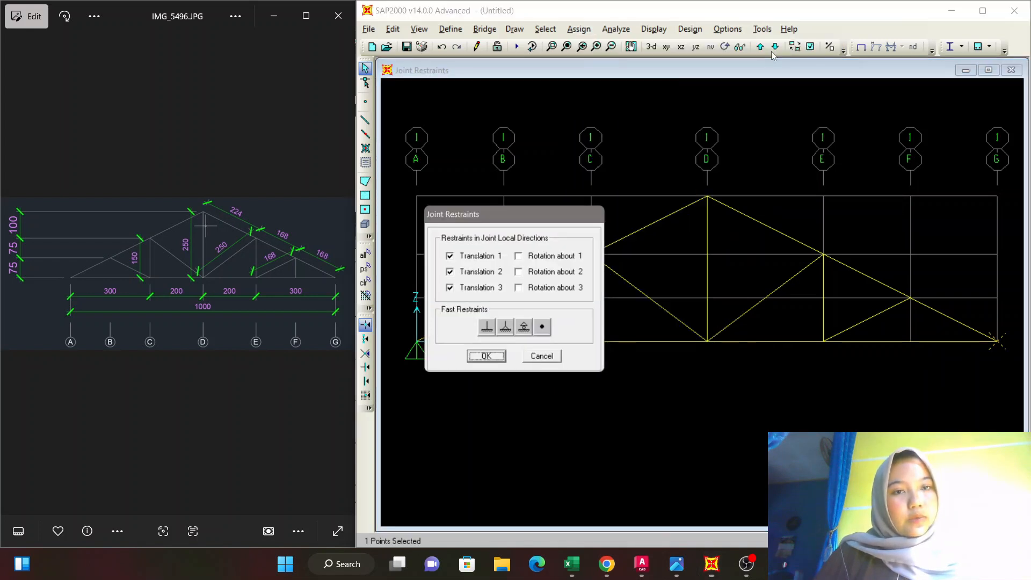
left_click(505, 329)
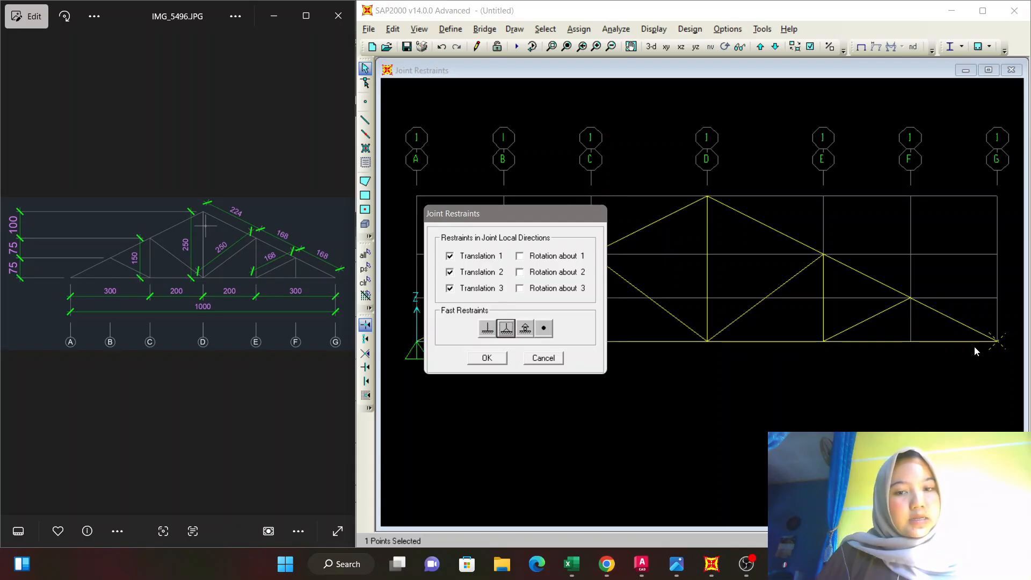
left_click(496, 356)
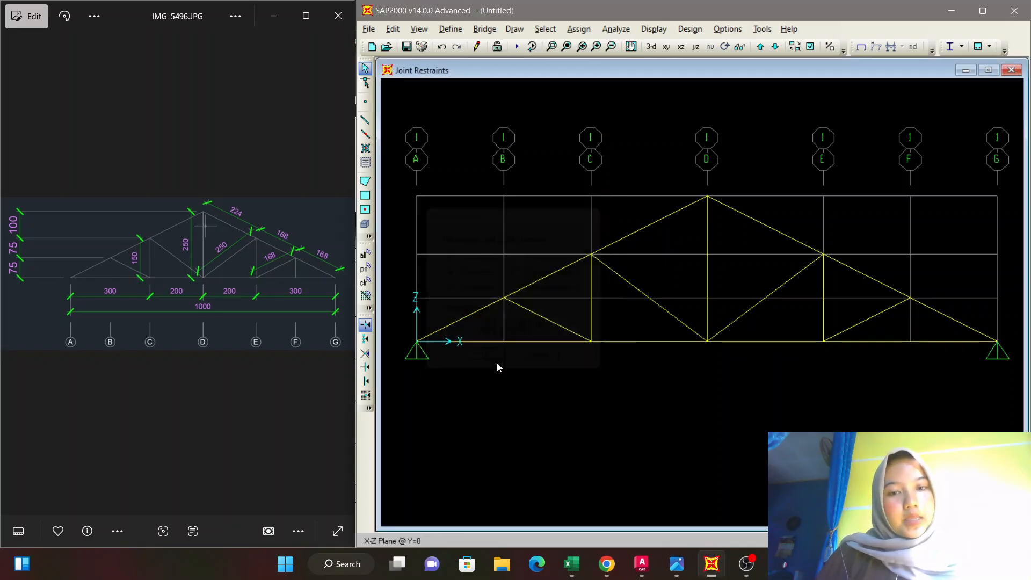
Replicate the whole truss with its supports linearly, with dy 2 and 5 copies.
middle_click_drag(727, 367, 719, 372)
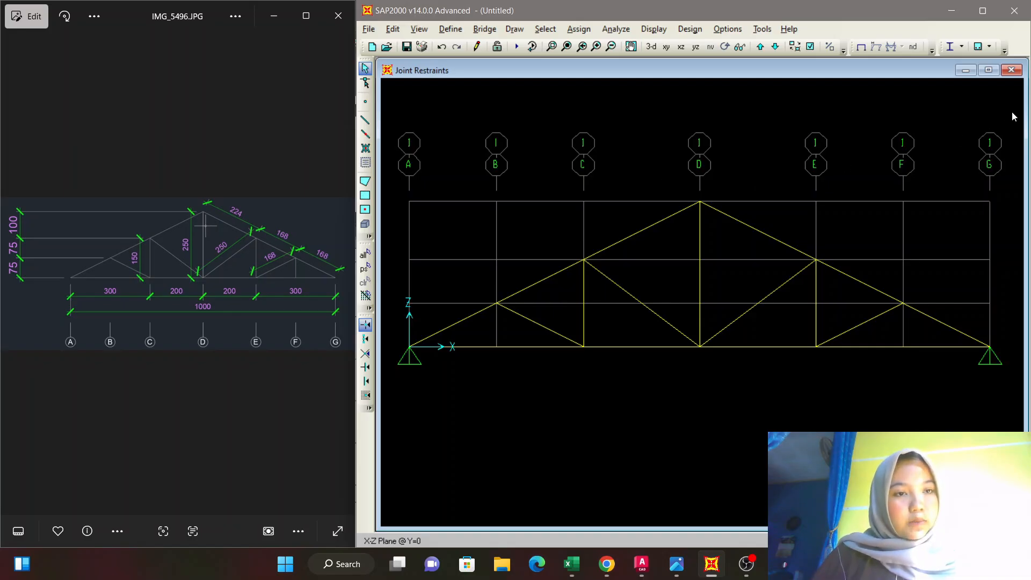
left_click_drag(1012, 112, 395, 396)
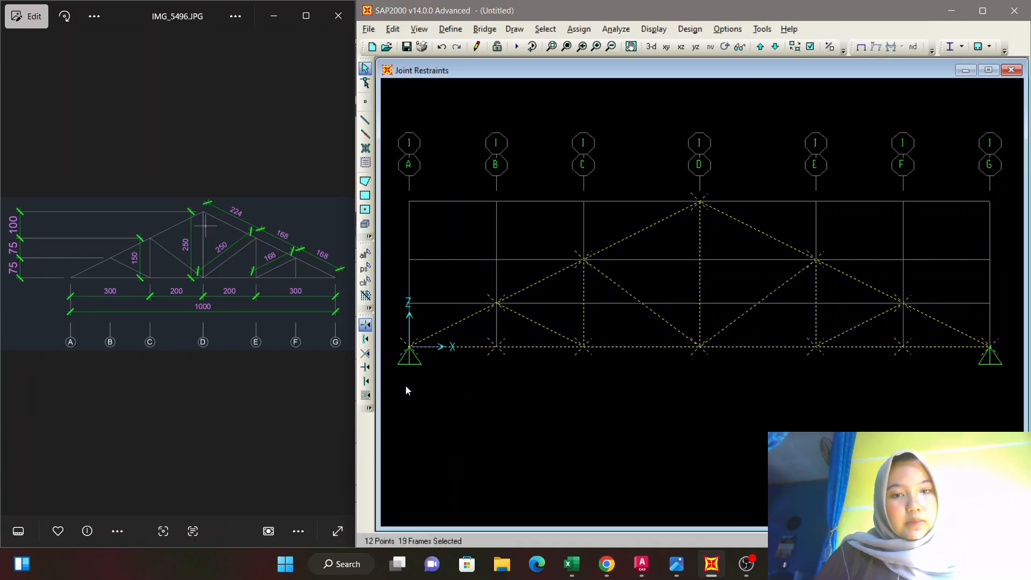
left_click(397, 32)
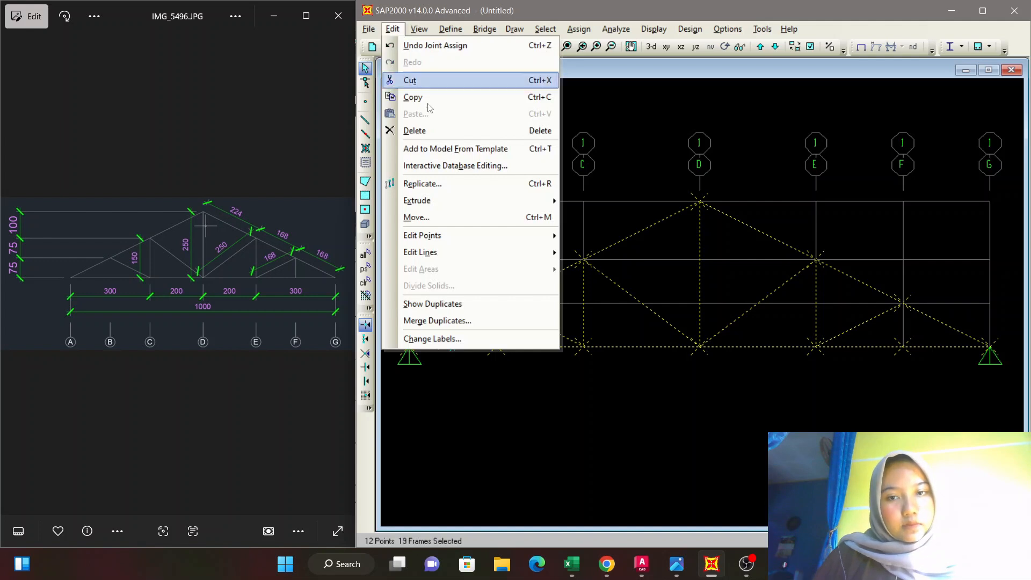
left_click(432, 185)
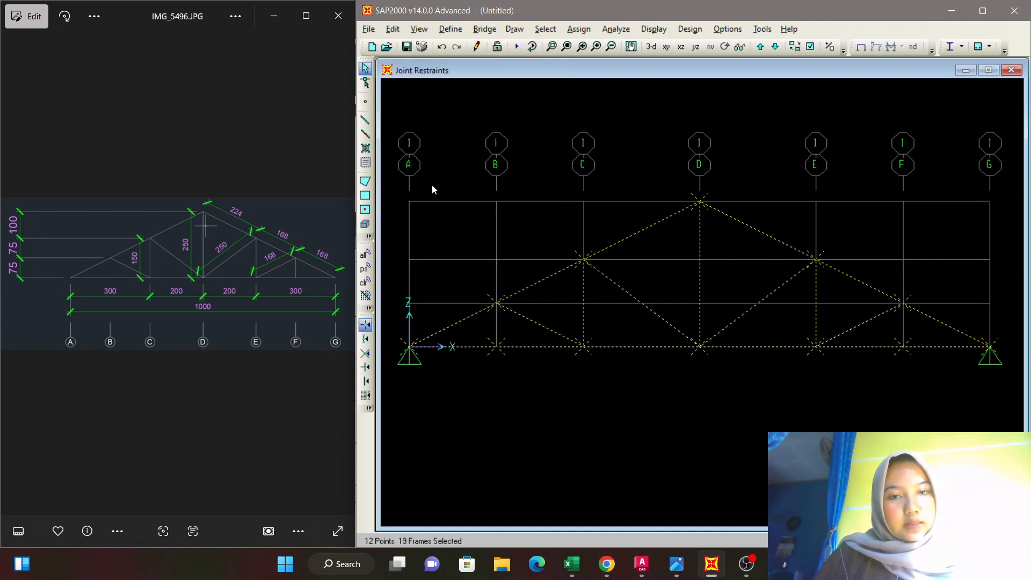
double_click(446, 248)
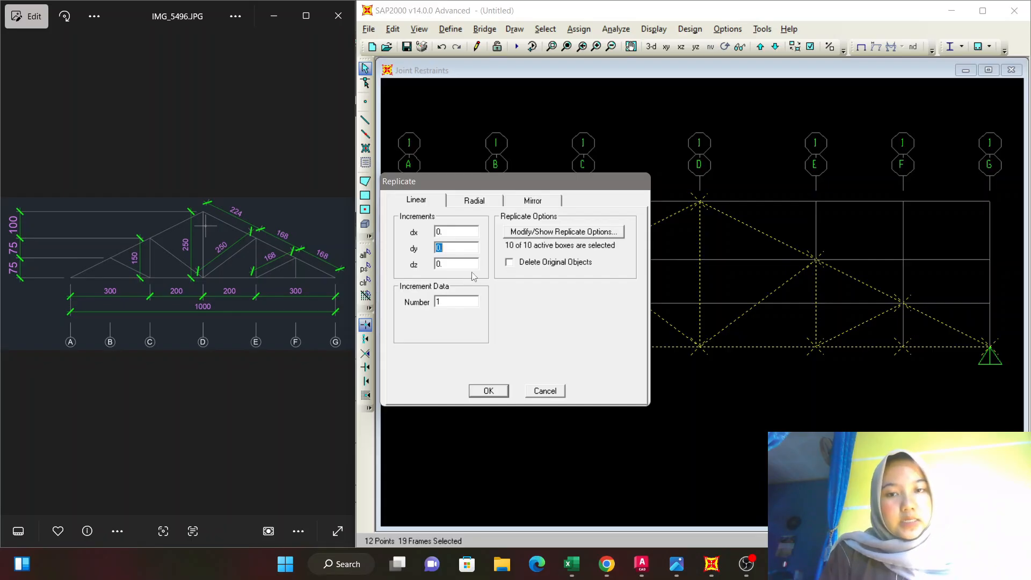
type("2")
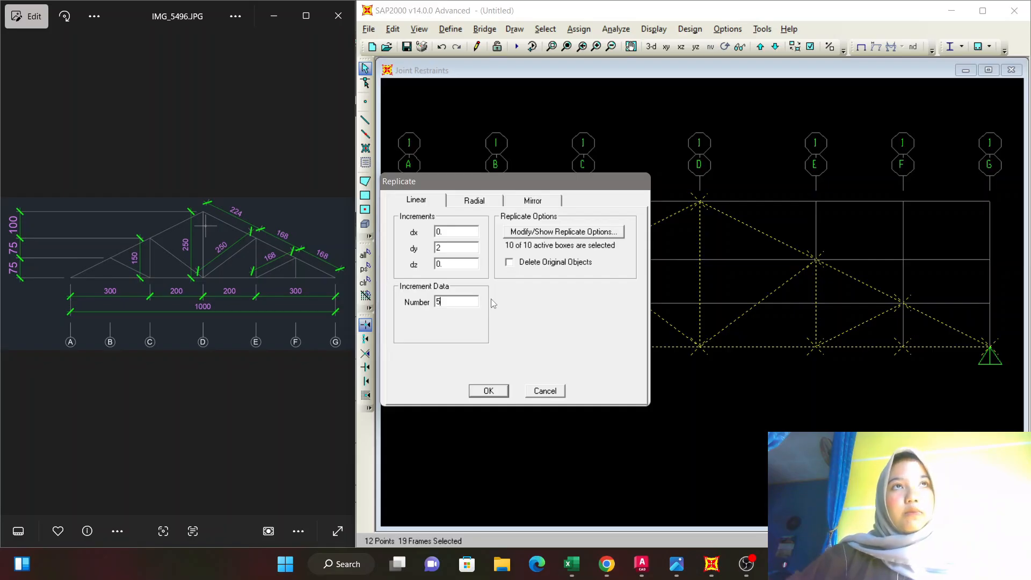
left_click(488, 390)
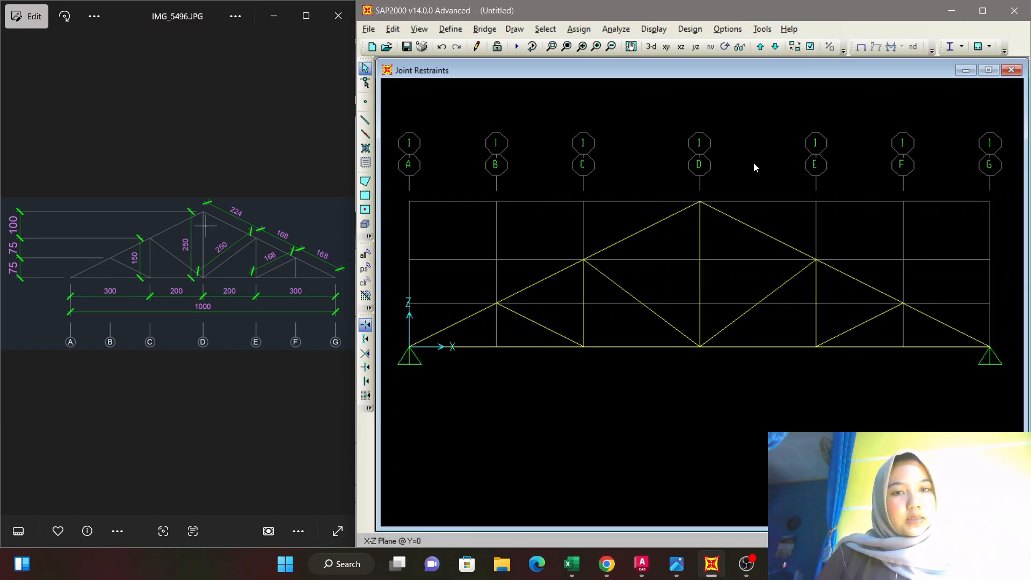
In the 3-D view, draw straight frames connecting the support joints of all six trusses along the grid A side.
left_click(652, 48)
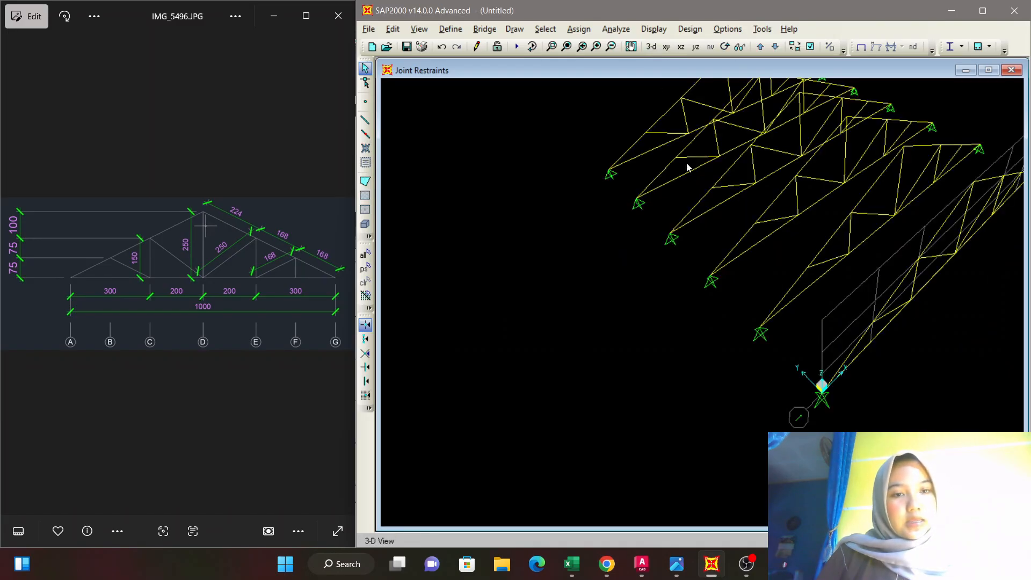
middle_click_drag(799, 239, 707, 319)
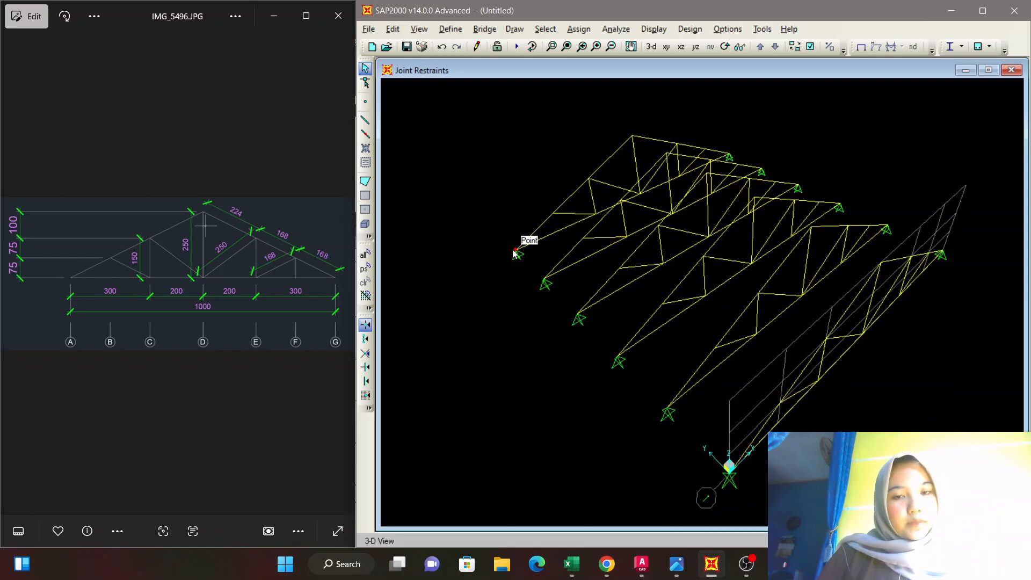
left_click(366, 121)
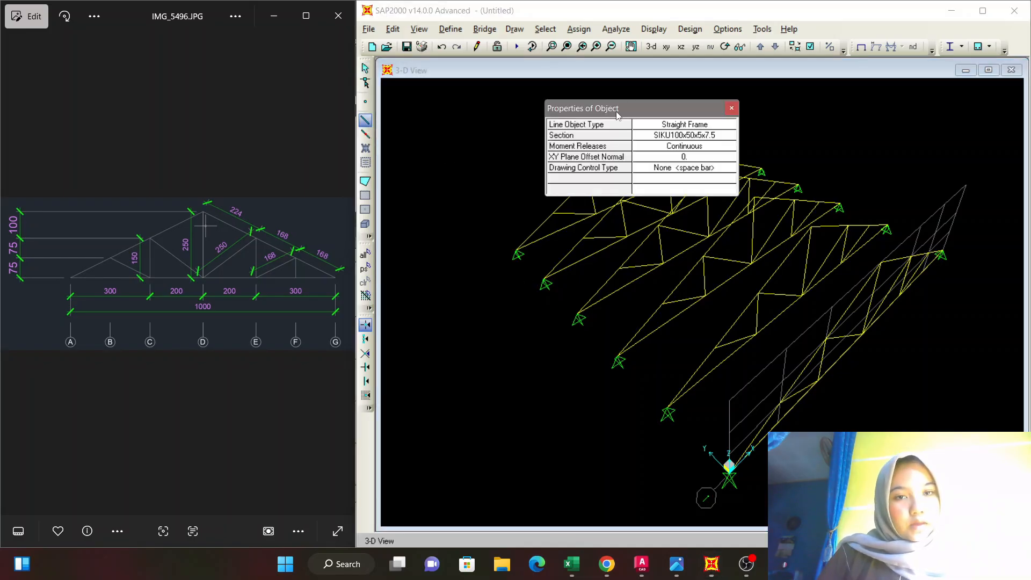
left_click_drag(639, 107, 887, 80)
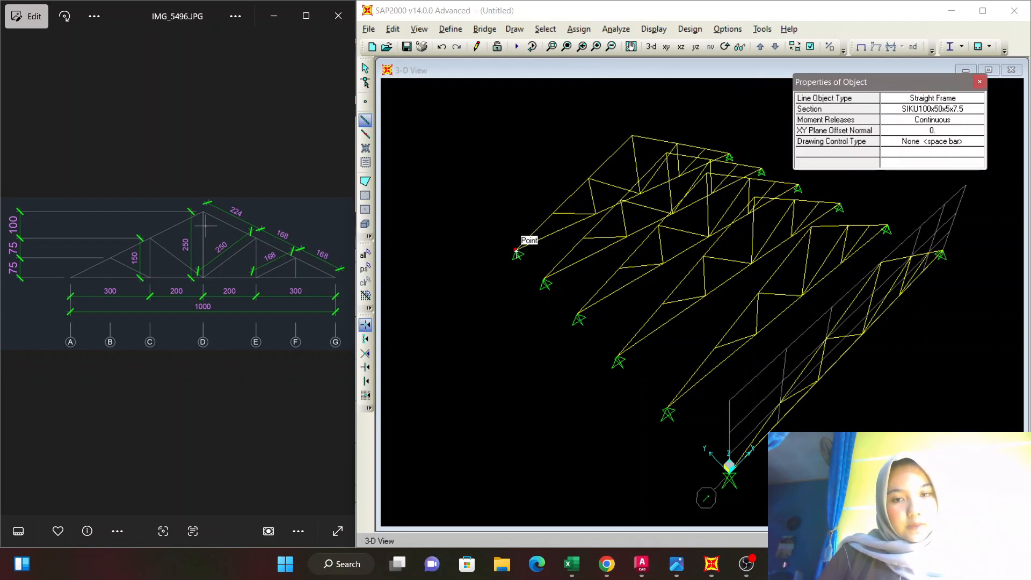
left_click(515, 251)
left_click(543, 281)
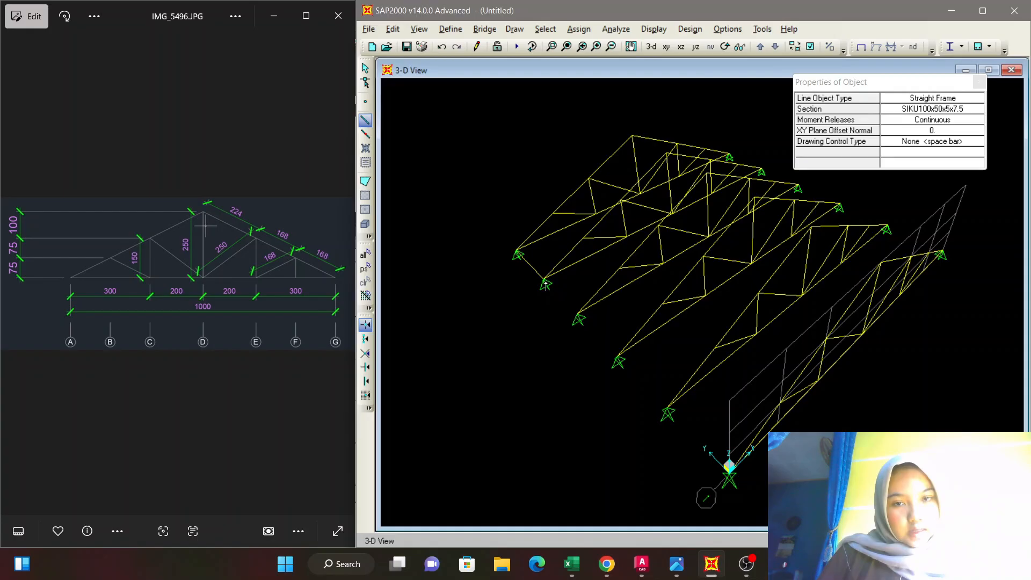
left_click(579, 318)
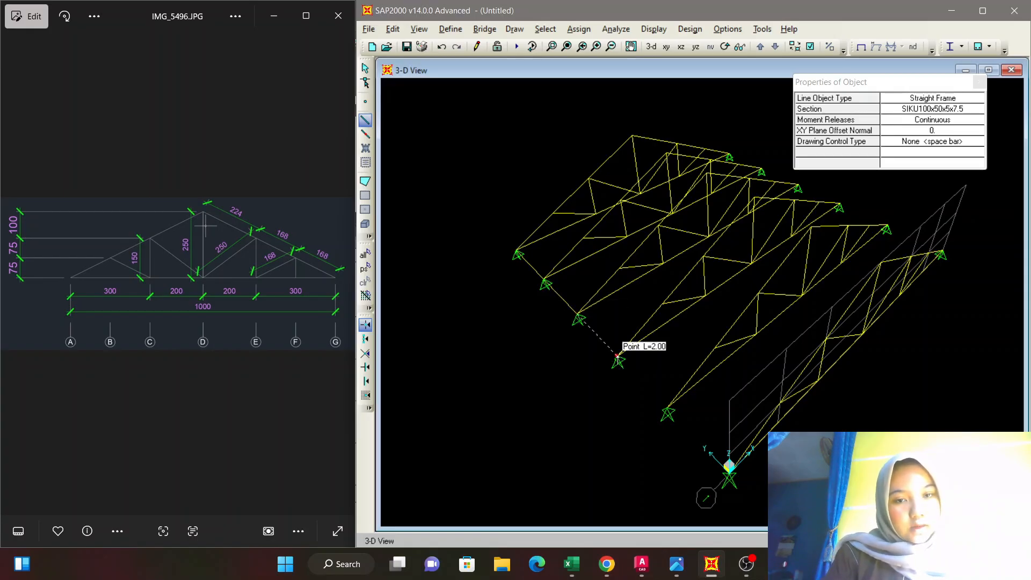
left_click(617, 357)
left_click(667, 414)
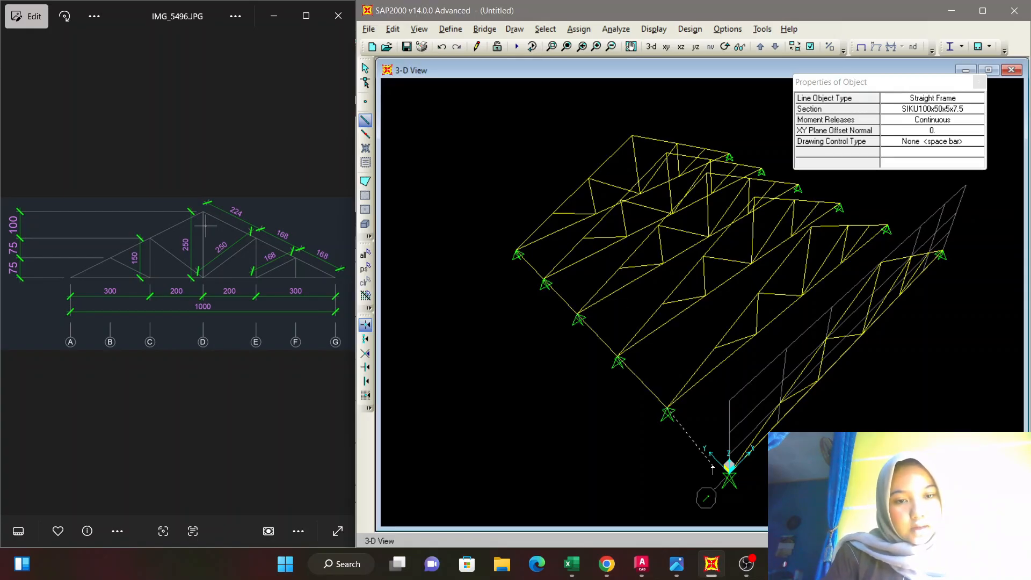
left_click(728, 466)
key("Escape")
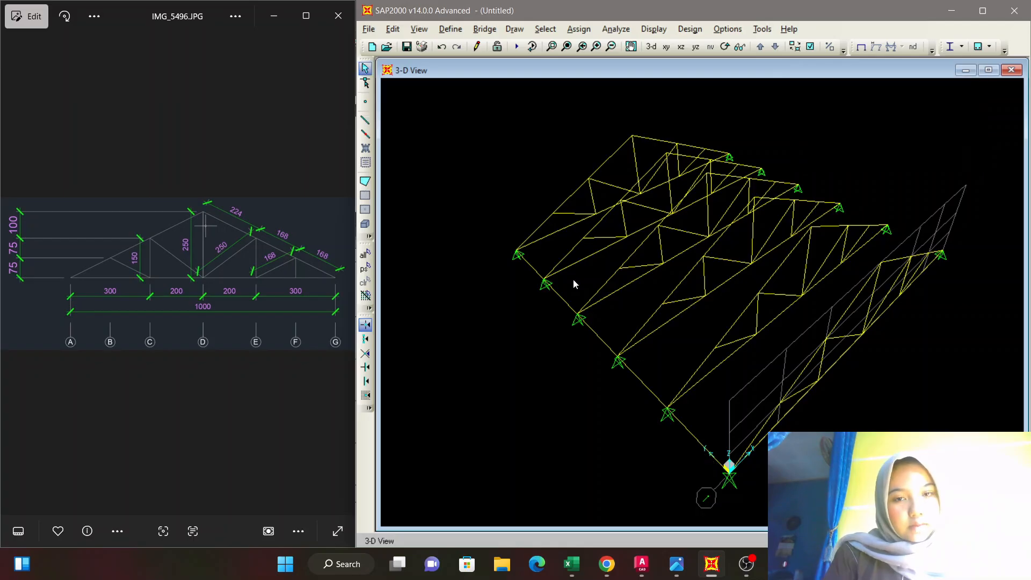
Draw straight longitudinal frames joining the matching chord joints of the six trusses, from grid B across to the grid G side.
left_click(366, 134)
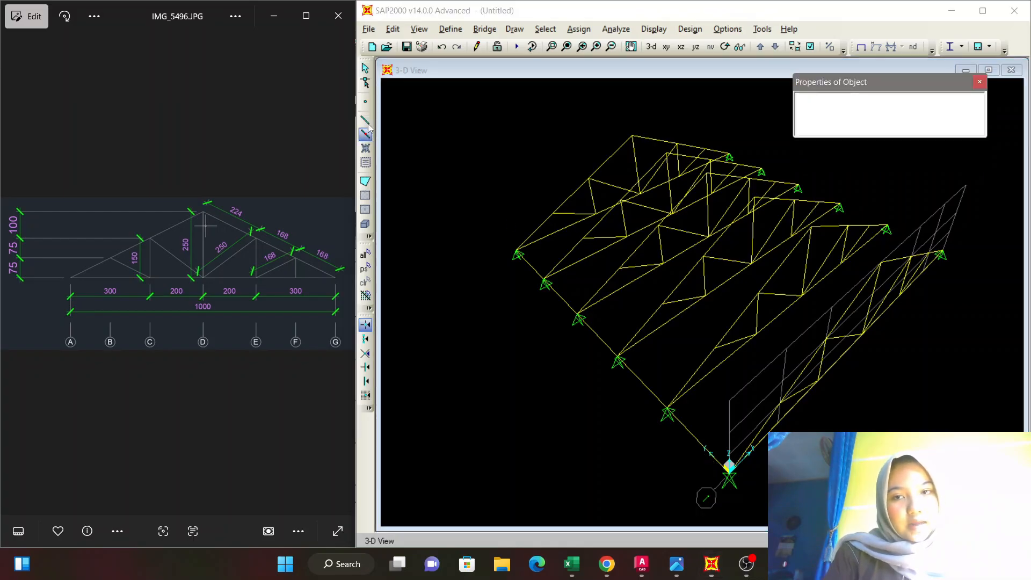
left_click(555, 215)
left_click(582, 239)
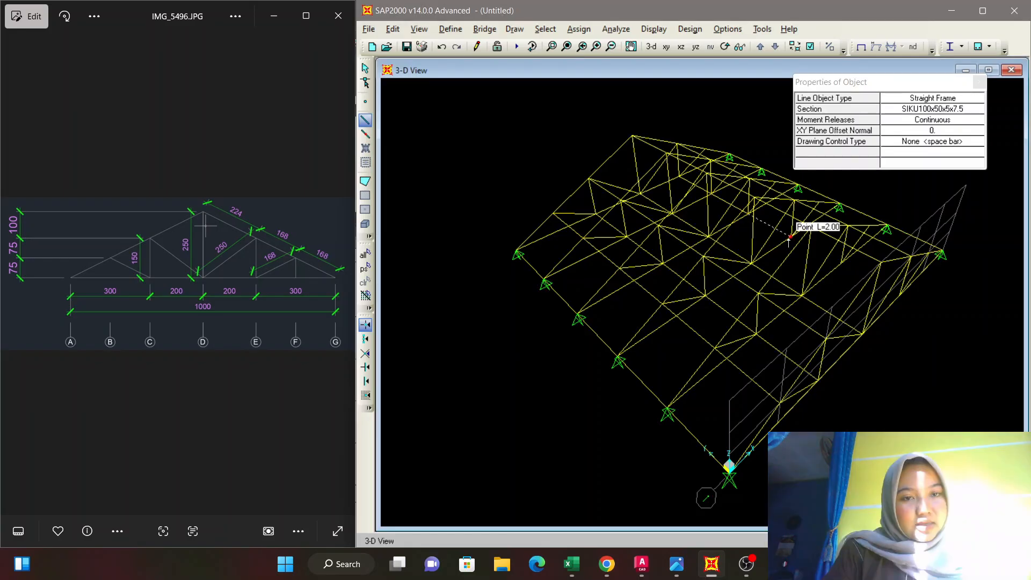
left_click(792, 236)
left_click(840, 263)
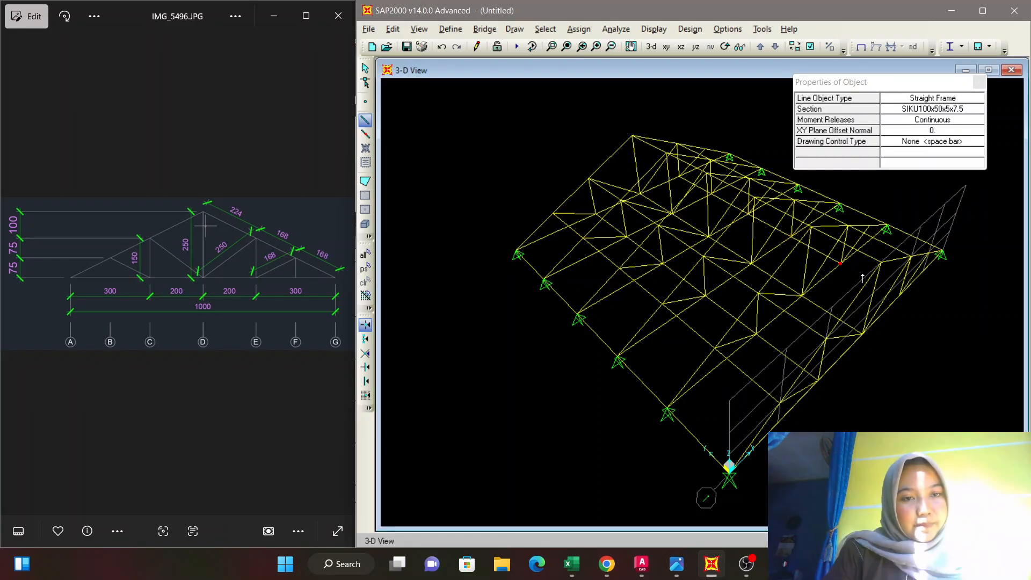
left_click(898, 294)
key("Escape")
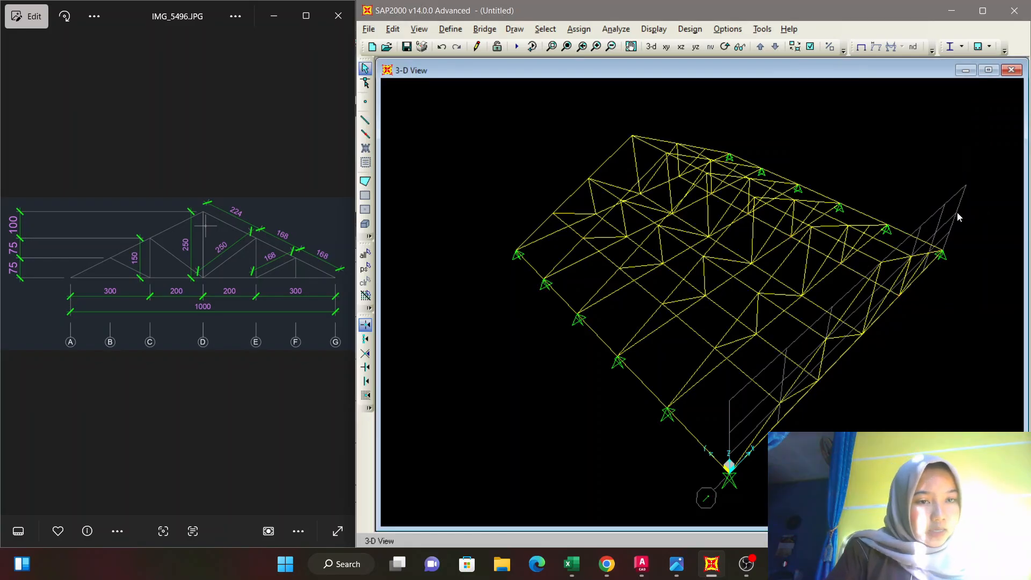
Set the 3-D view to display filled objects, the extruded view and the frame sections.
key("shift+Left")
key("shift+Left")
key("shift+Left")
key("shift+Left")
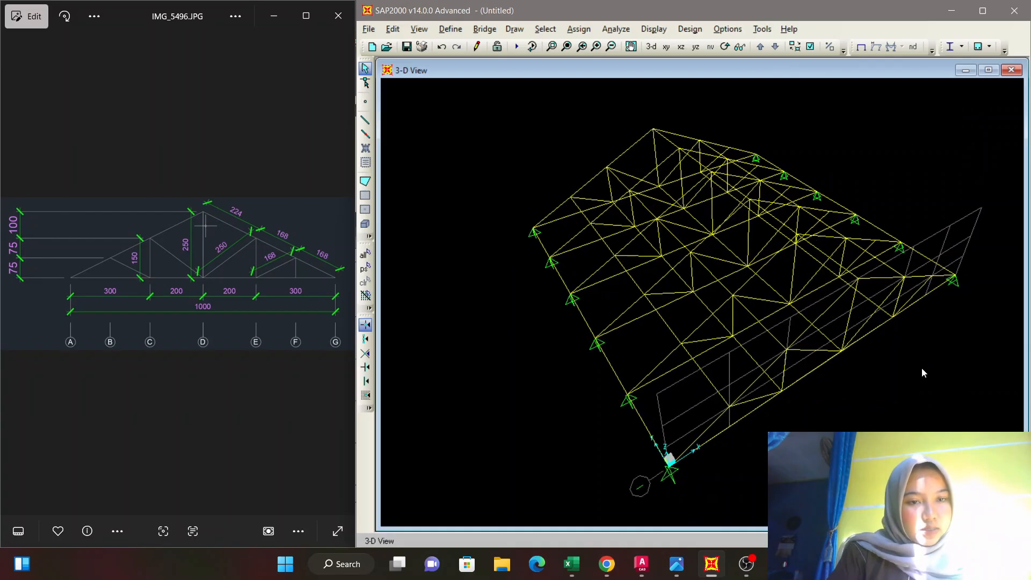
key("shift+Left")
key("shift+Left")
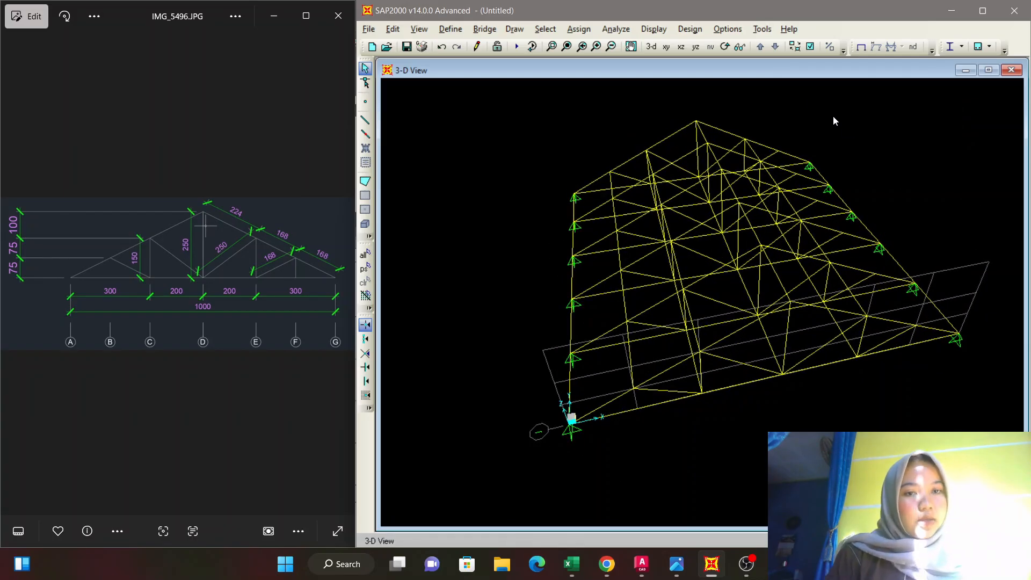
left_click(794, 47)
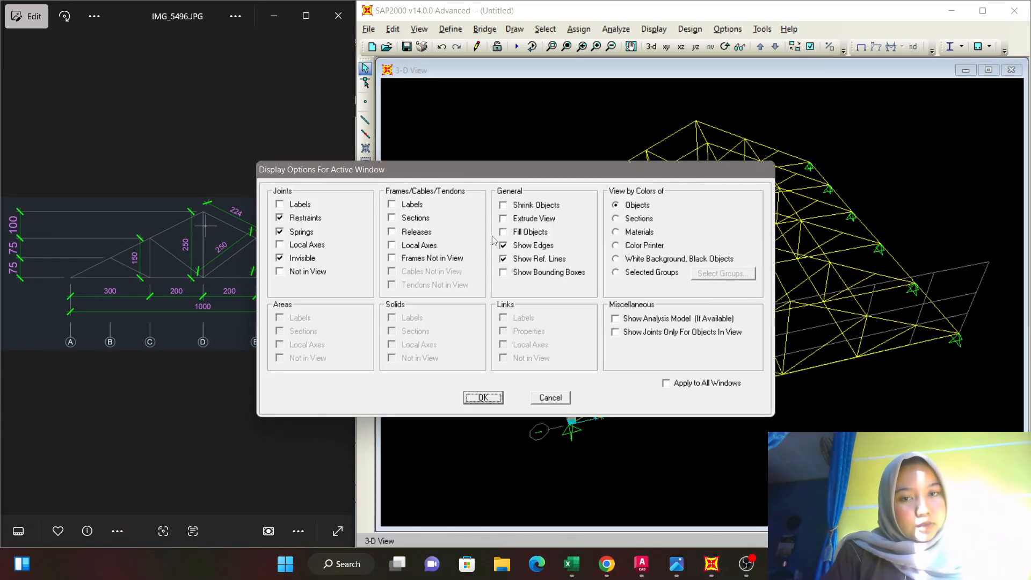
left_click(503, 232)
left_click(503, 219)
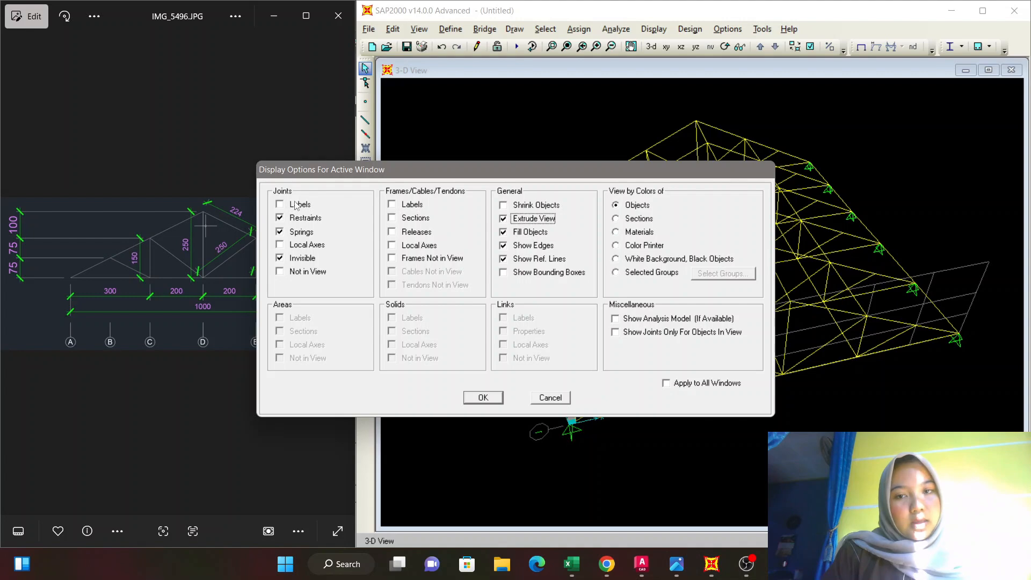
left_click(391, 218)
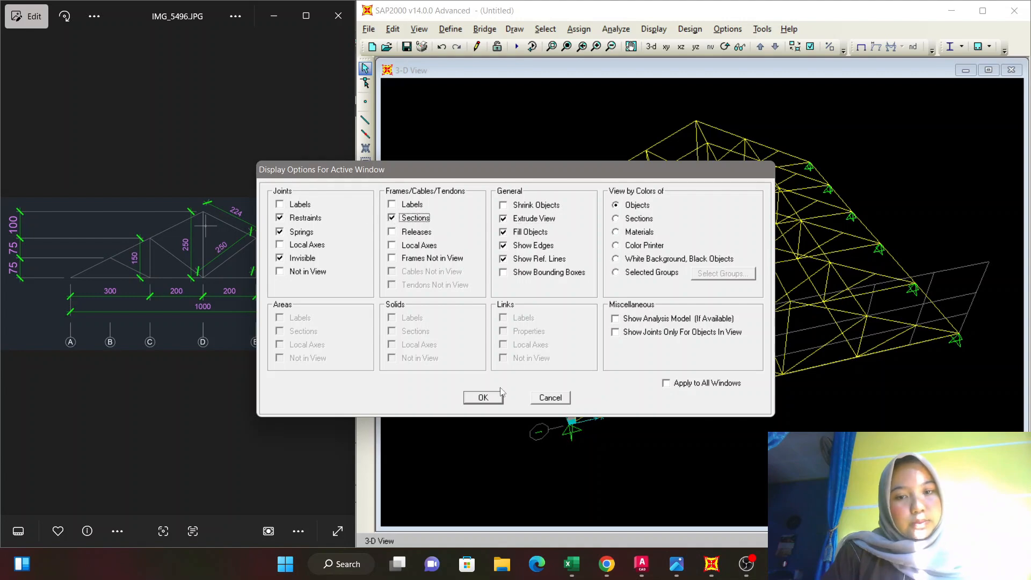
left_click(483, 397)
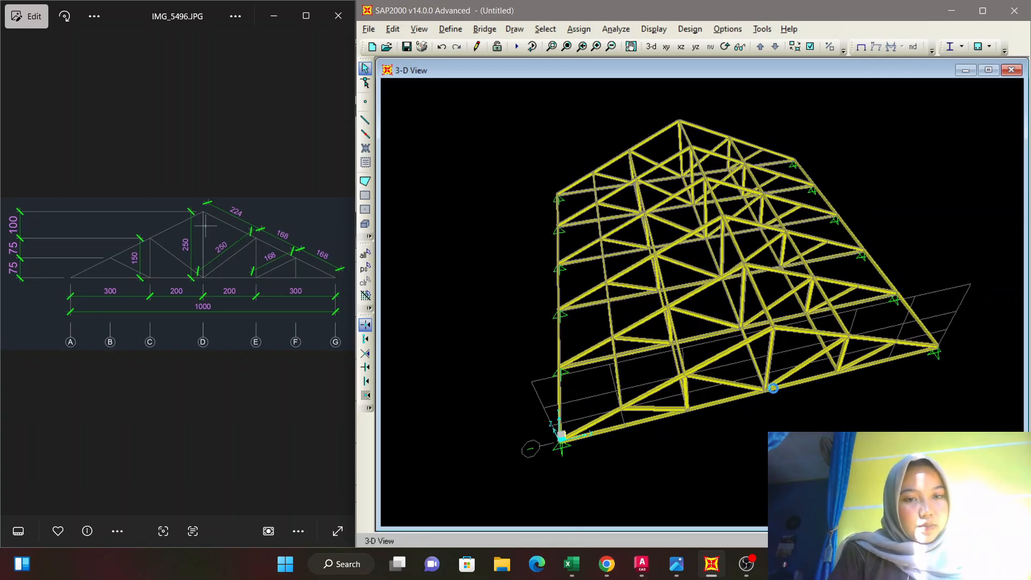
Examine the extruded roof model from all sides, checking the trusses, supports and longitudinal frames.
middle_click_drag(773, 385, 776, 380, "shift")
key("ctrl+Down")
key("ctrl+Down")
key("ctrl+Down")
key("ctrl+Down")
key("ctrl+Down")
key("ctrl+Down")
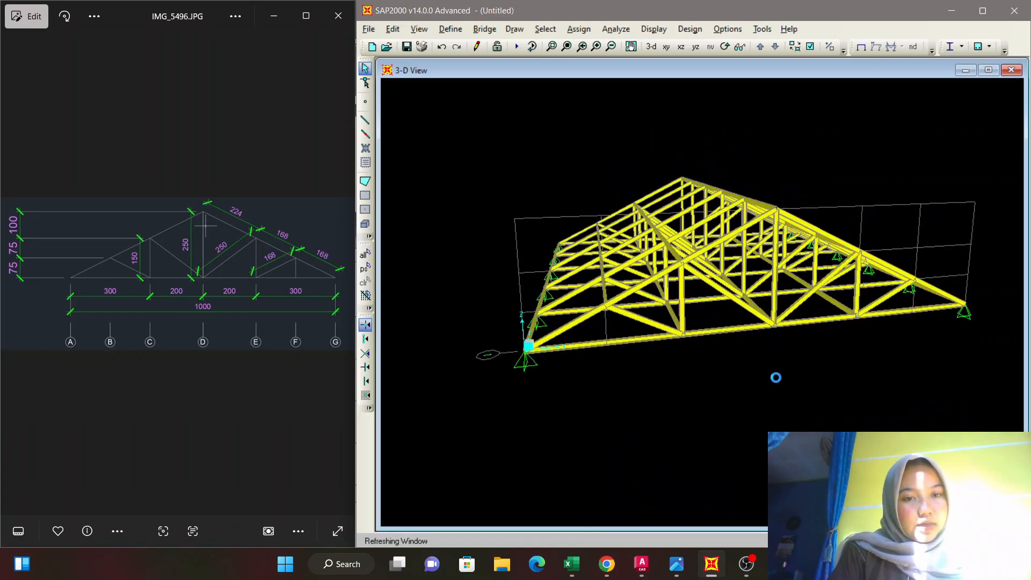
key("ctrl+Right")
key("ctrl+Right")
key("ctrl+Right")
key("ctrl+Right")
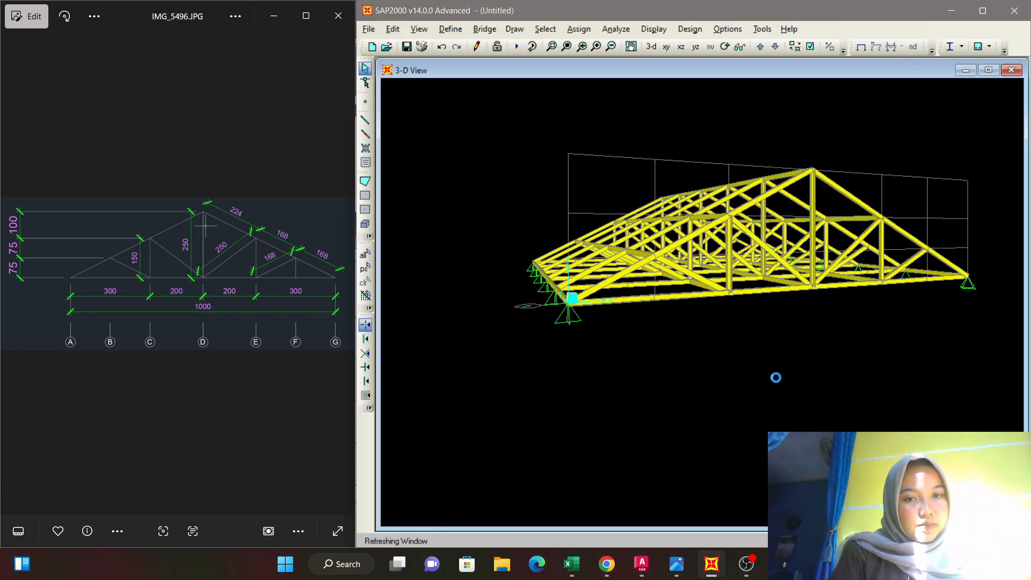
key("ctrl+Right")
key("ctrl+Right")
key("ctrl+Right")
key("ctrl+Right")
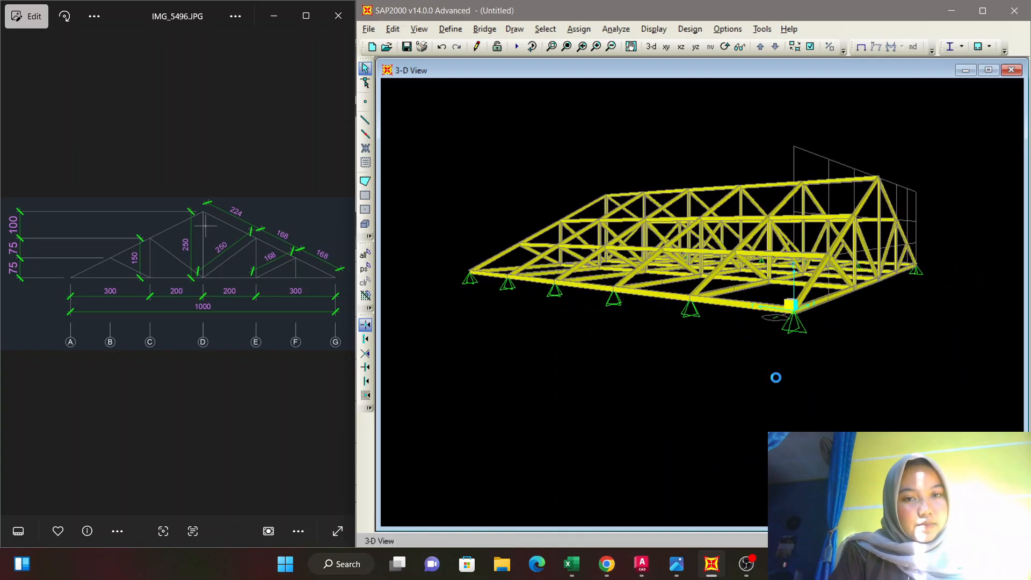
key("ctrl+Right")
key("ctrl+Right")
key("ctrl+Right")
key("ctrl+Right")
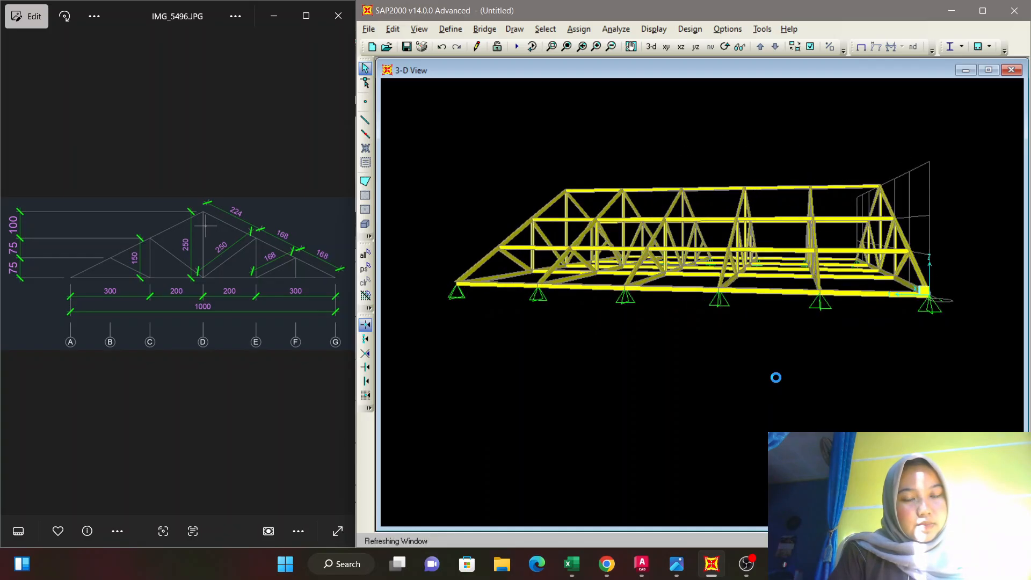
key("ctrl+Right")
key("ctrl+Right")
key("ctrl+Right")
key("ctrl+Right")
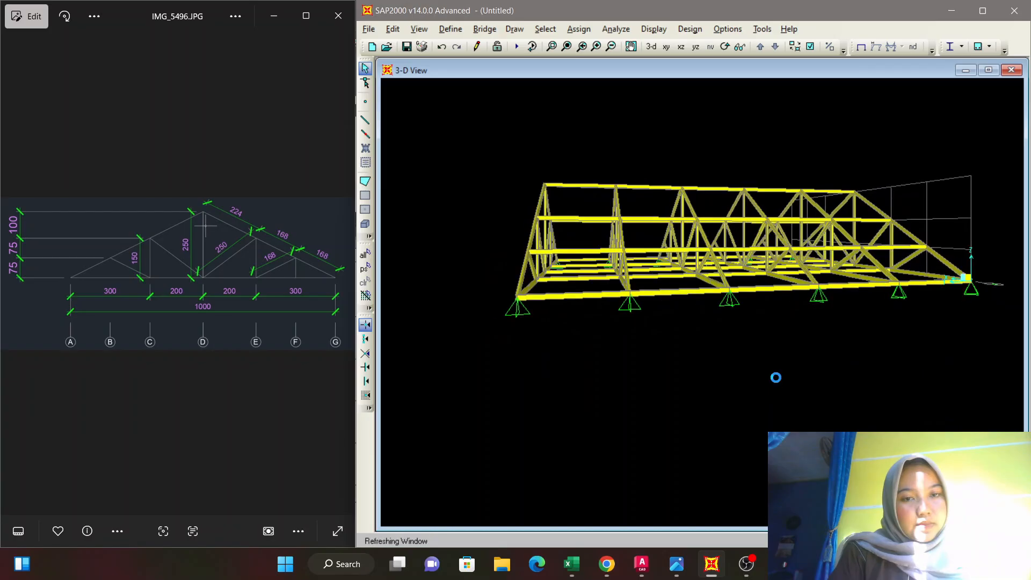
key("ctrl+Right")
key("ctrl+Right")
key("ctrl+Right")
key("ctrl+Right")
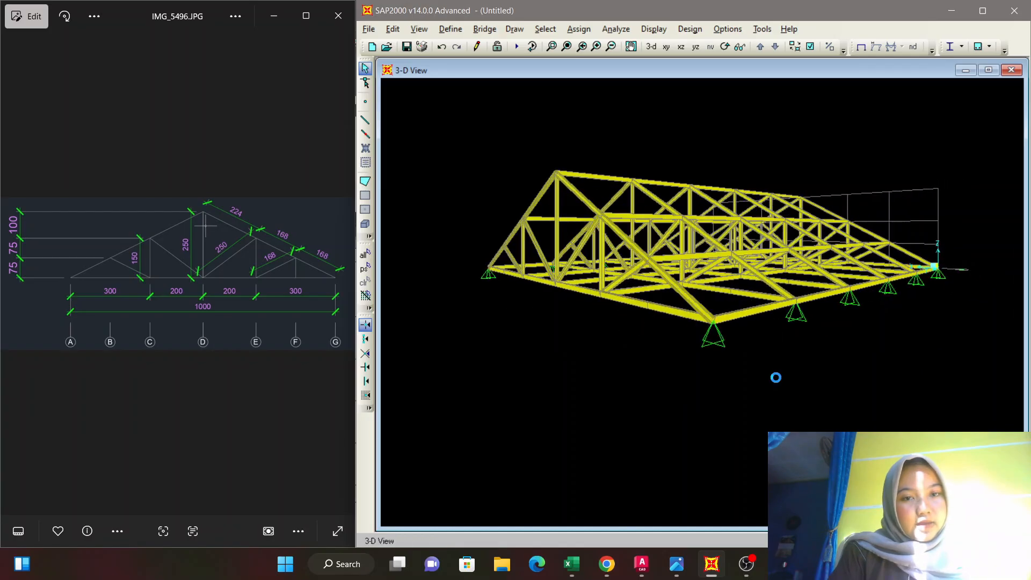
key("ctrl+Right")
key("Right")
key("Right")
key("Right")
key("Right")
key("Right")
key("Right")
key("Right")
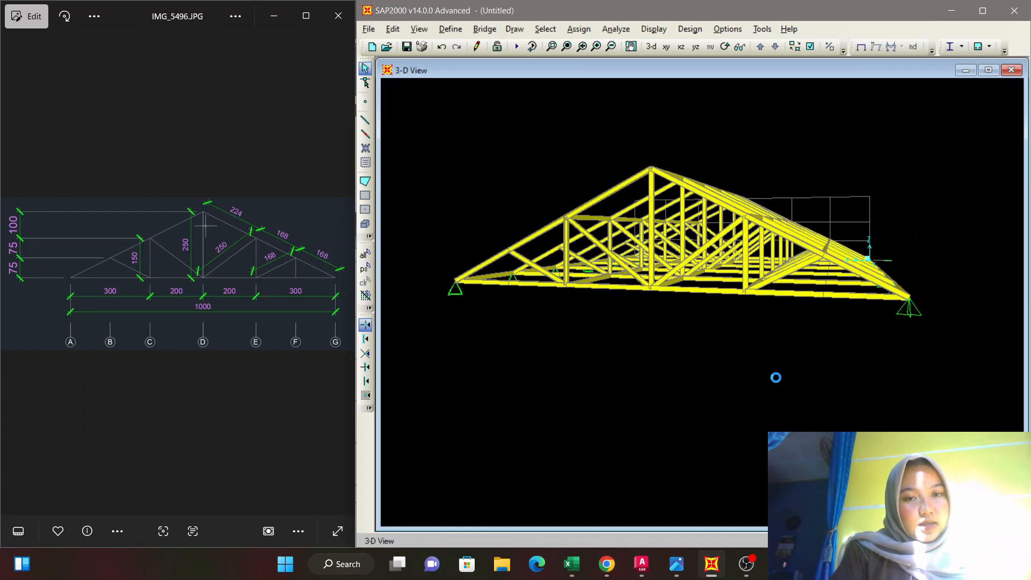
key("Right")
key("Right")
key("Right")
key("Right")
key("Right")
key("Right")
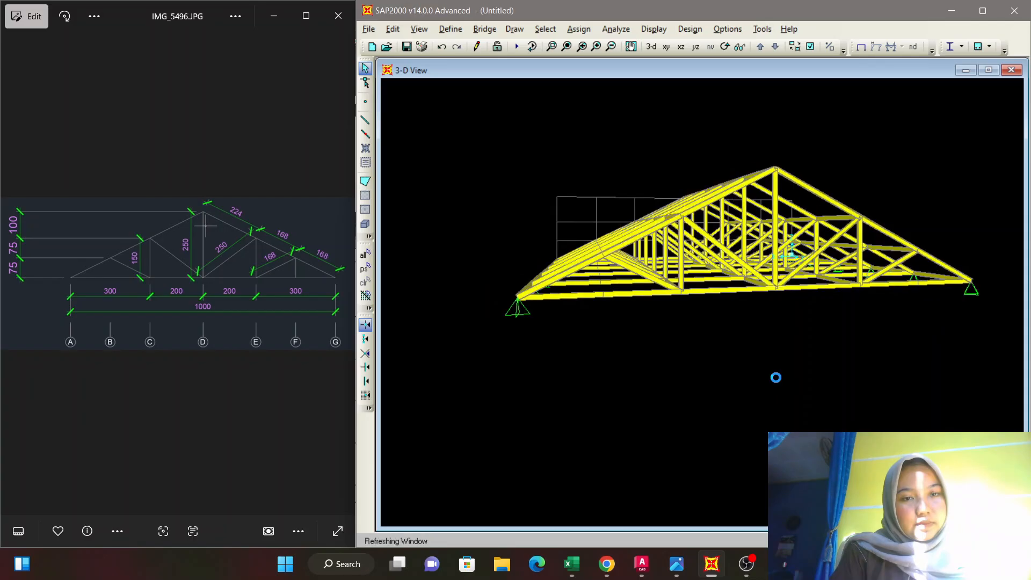
key("Right")
key("Right")
key("Right")
key("Right")
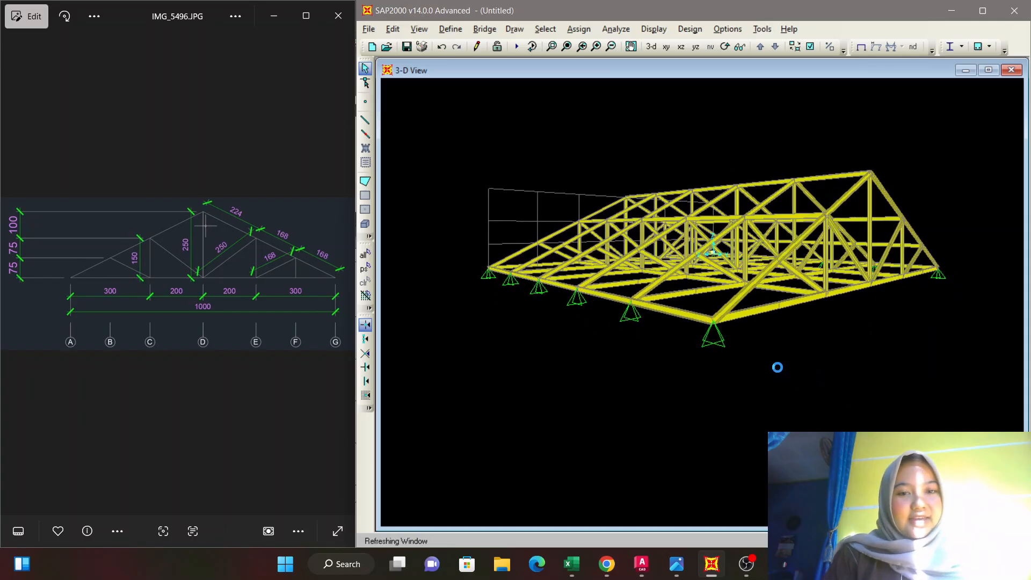
Turn off filled objects, the extruded view and the frame section display so the model shows as plain lines.
left_click(809, 46)
left_click(503, 232)
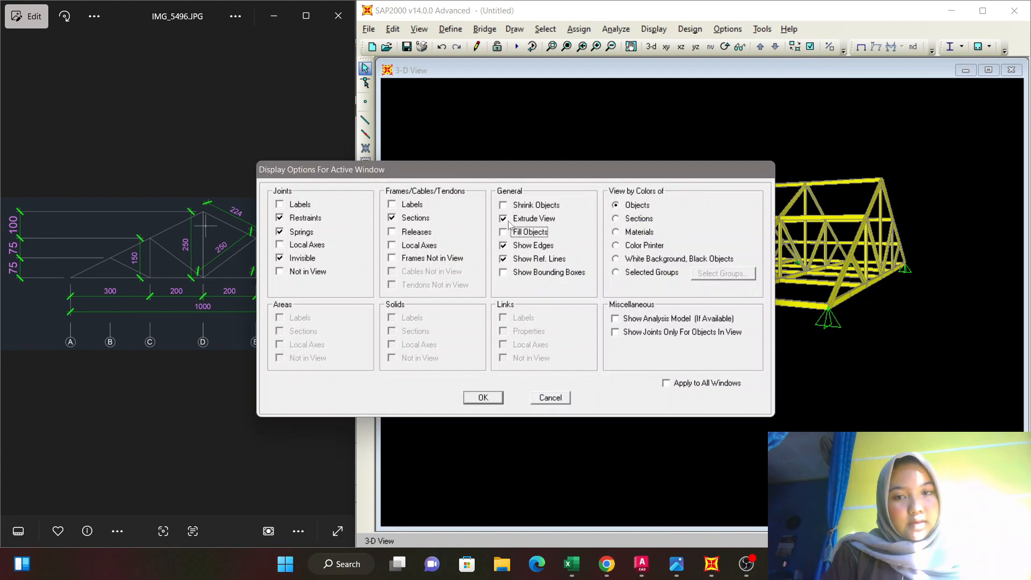
left_click(503, 218)
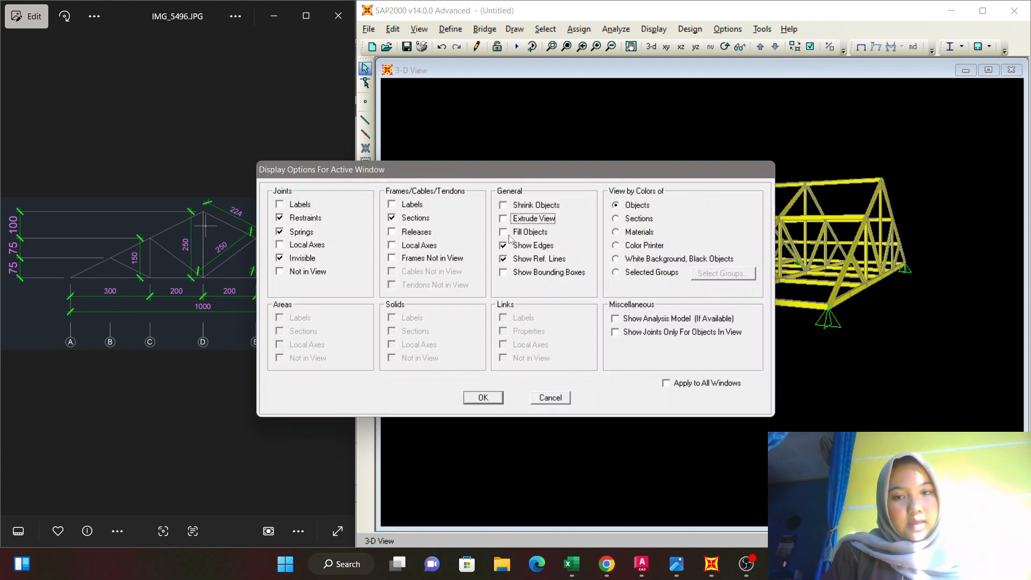
left_click(483, 397)
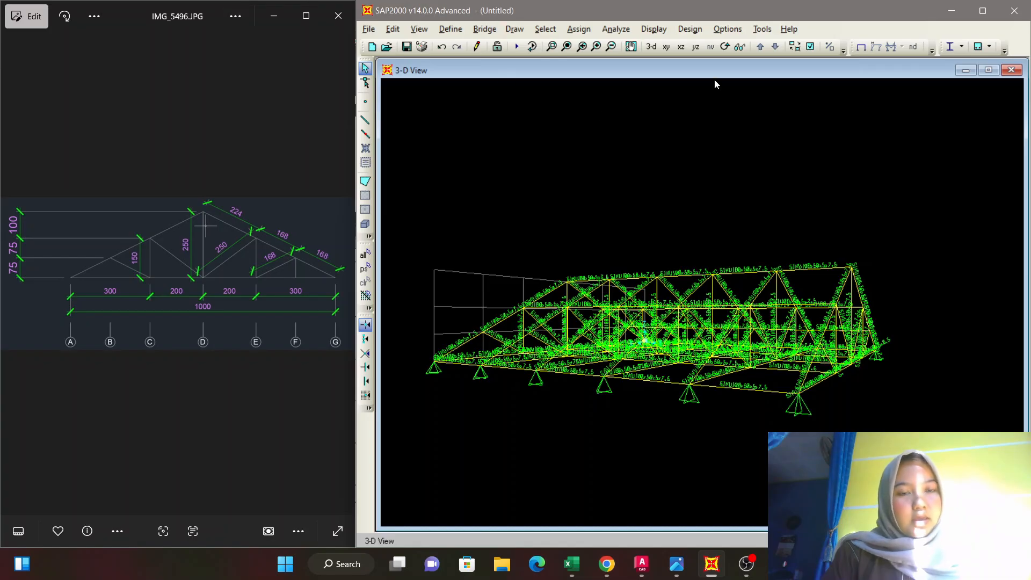
left_click(810, 47)
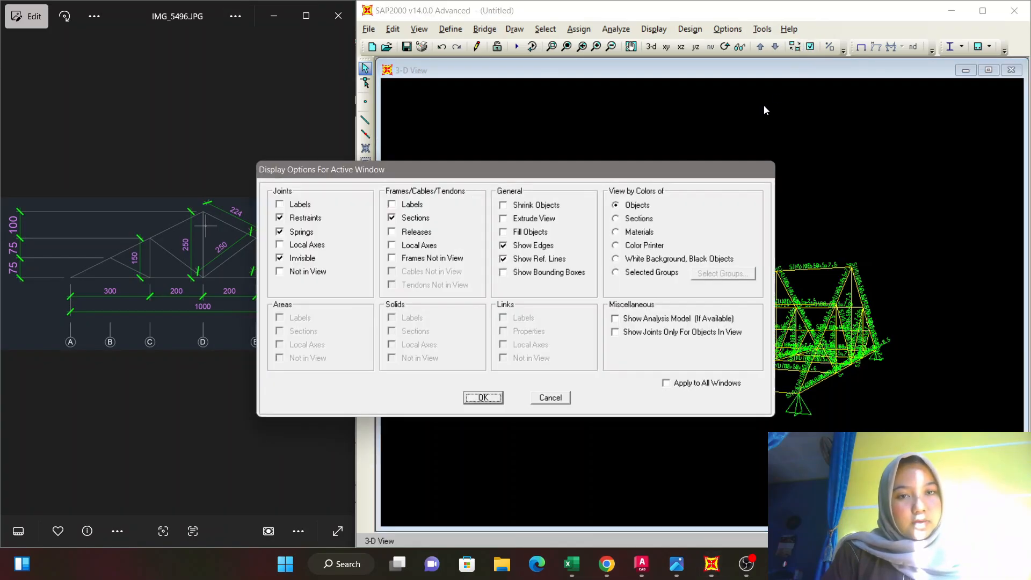
left_click(392, 218)
left_click(481, 398)
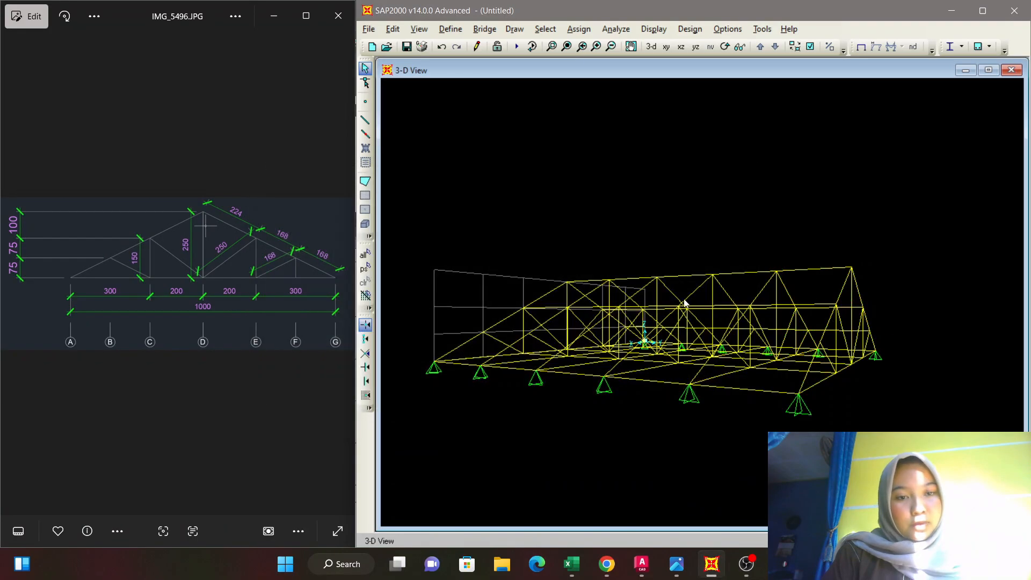
In the default 3-D view, draw a poly area with section None over the A–B roof panel between the two farthest trusses.
middle_click_drag(807, 237, 807, 267)
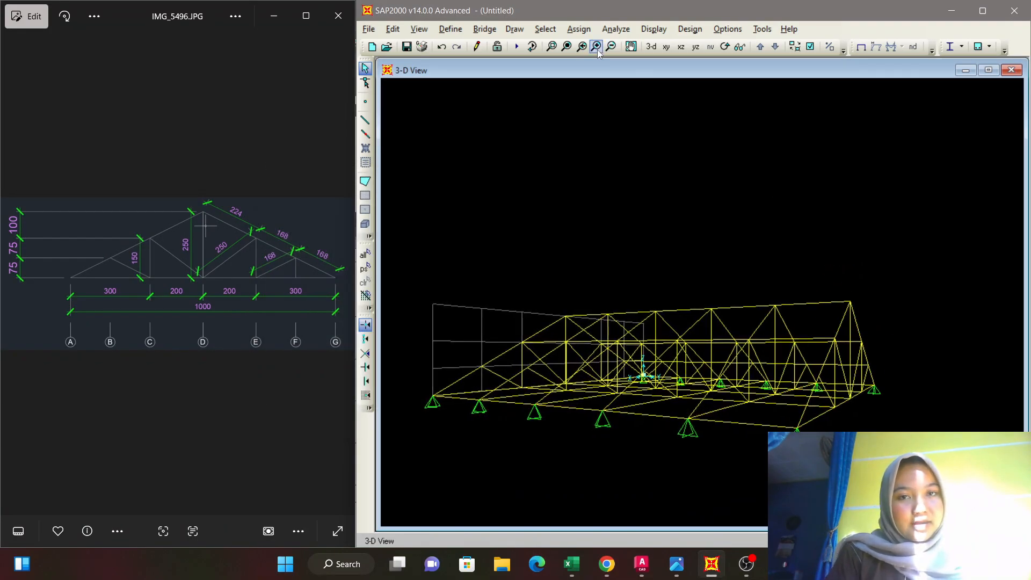
left_click(650, 47)
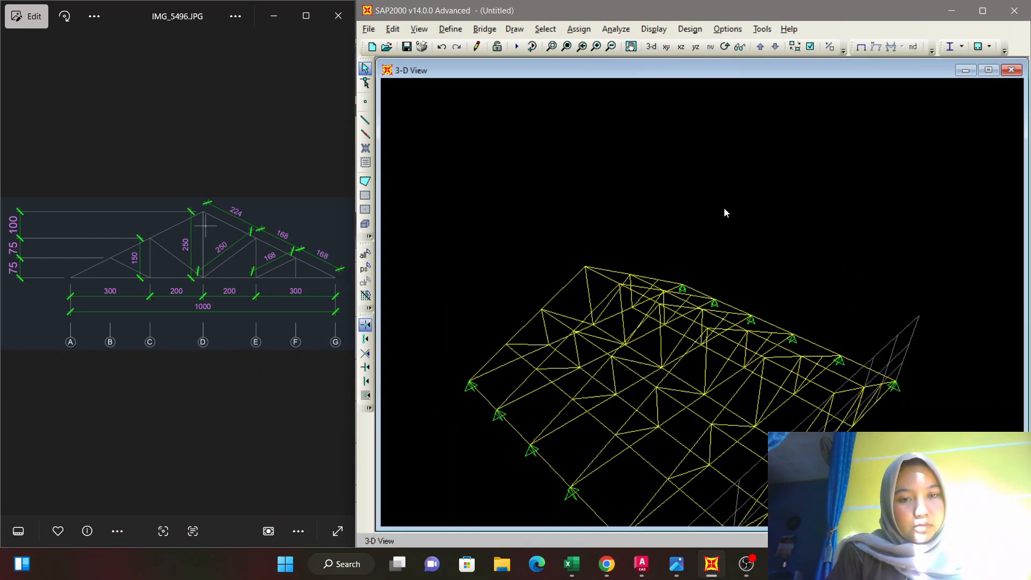
scroll(769, 149, "up", 2)
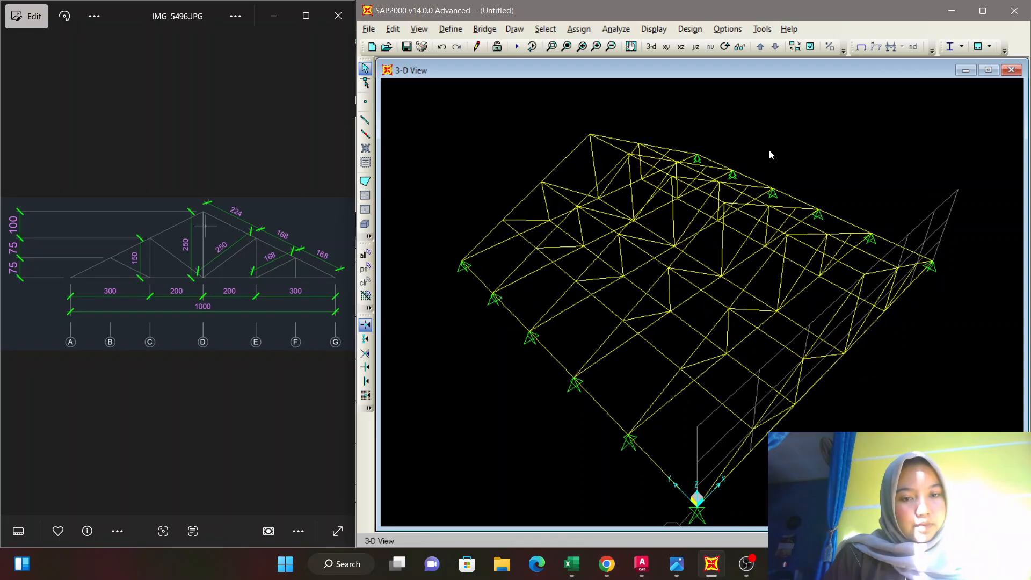
middle_click_drag(769, 151, 770, 128)
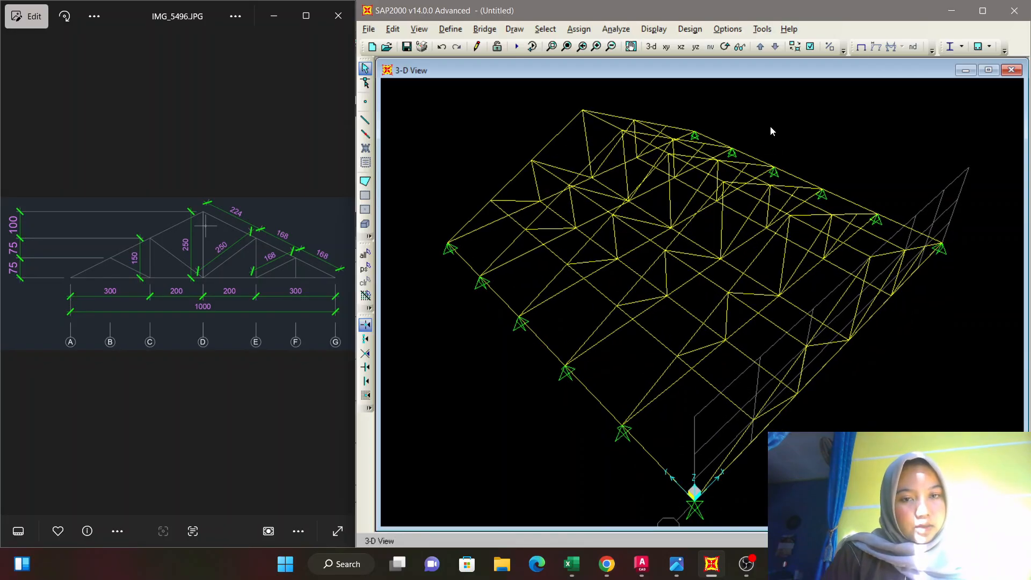
left_click(370, 186)
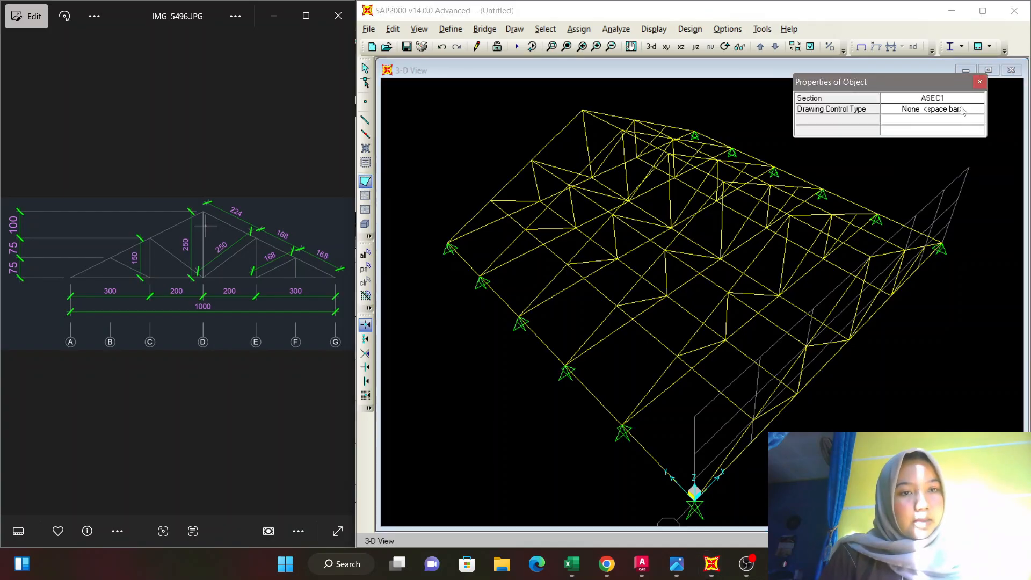
left_click(960, 104)
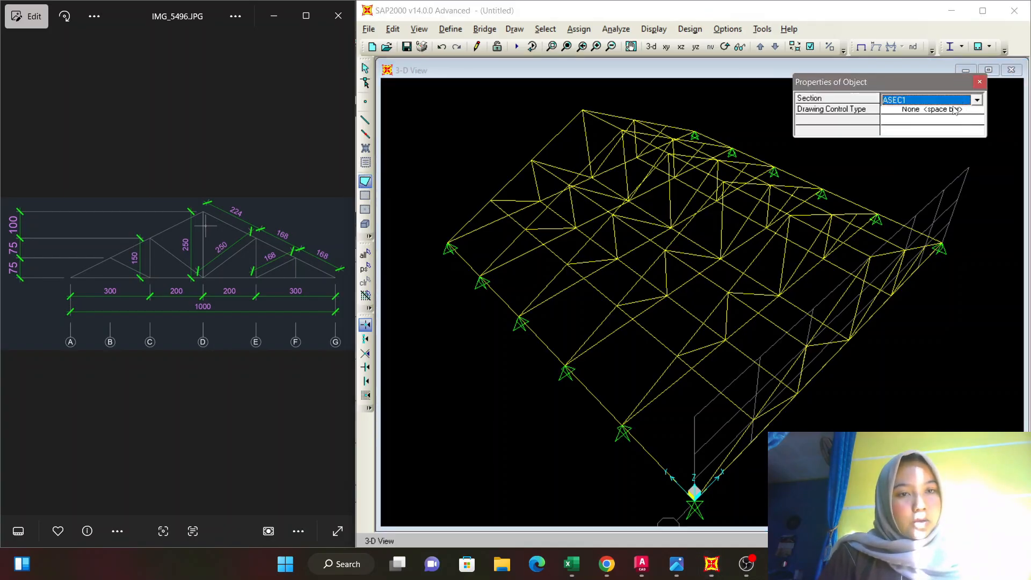
left_click(976, 100)
left_click(952, 122)
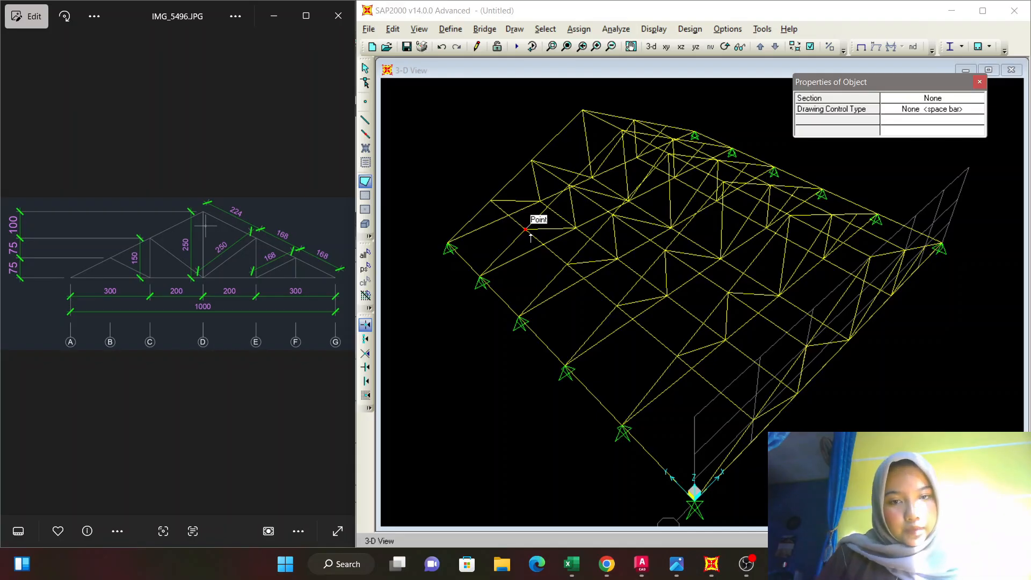
left_click(526, 230)
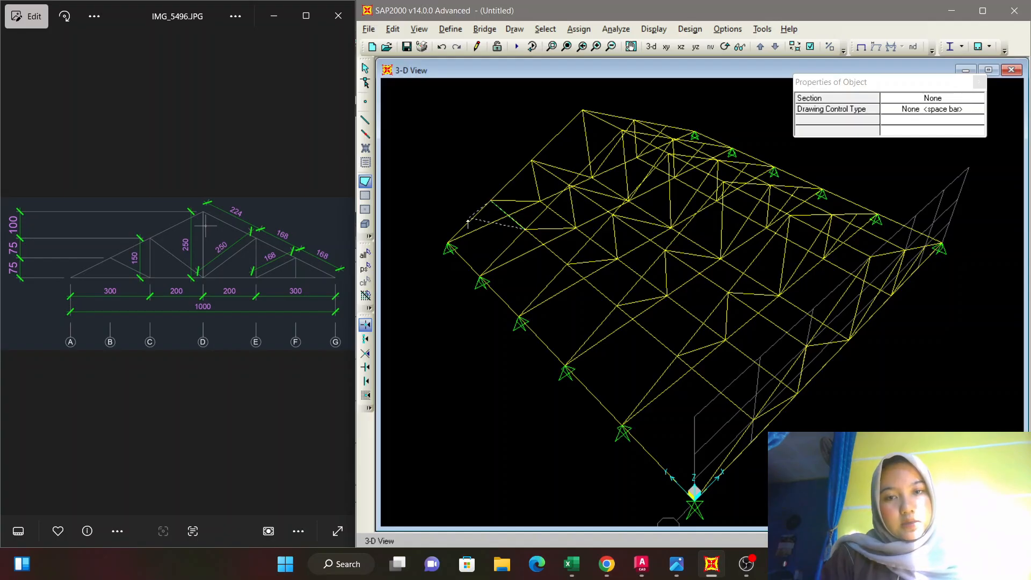
left_click(450, 244)
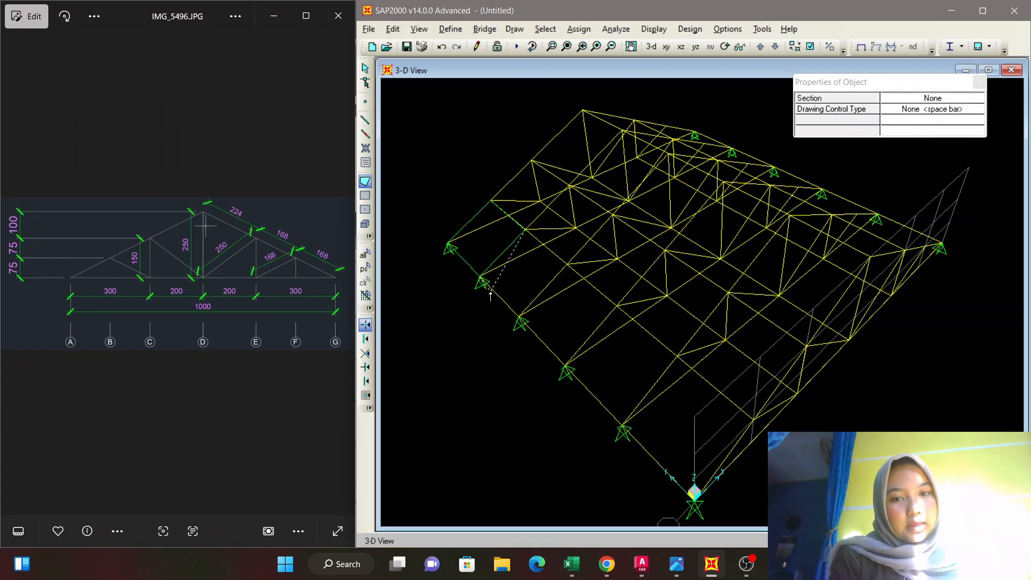
key("Return")
Display the sections and local axes of the area objects in the 3-D view.
left_click(739, 47)
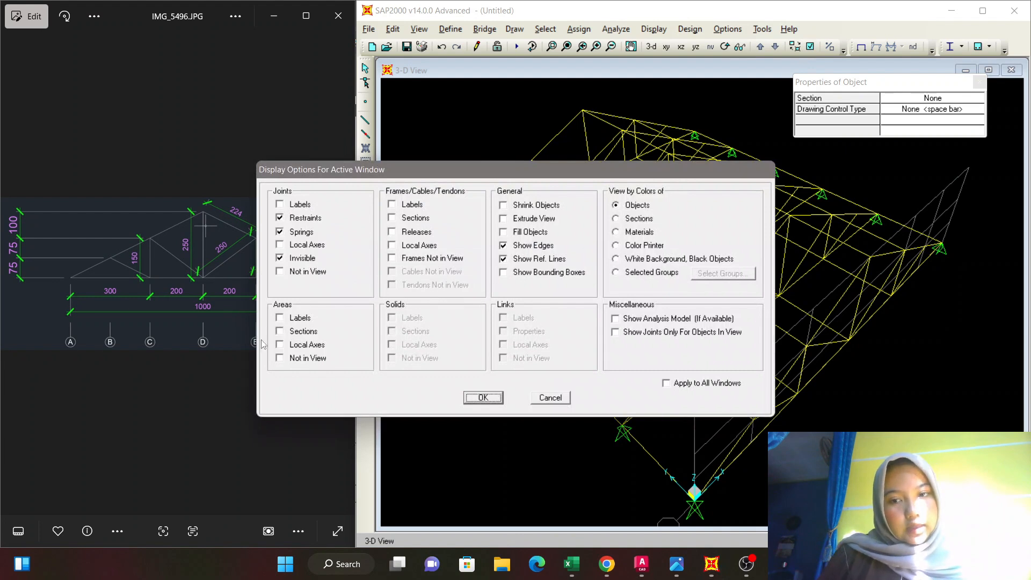
left_click(281, 333)
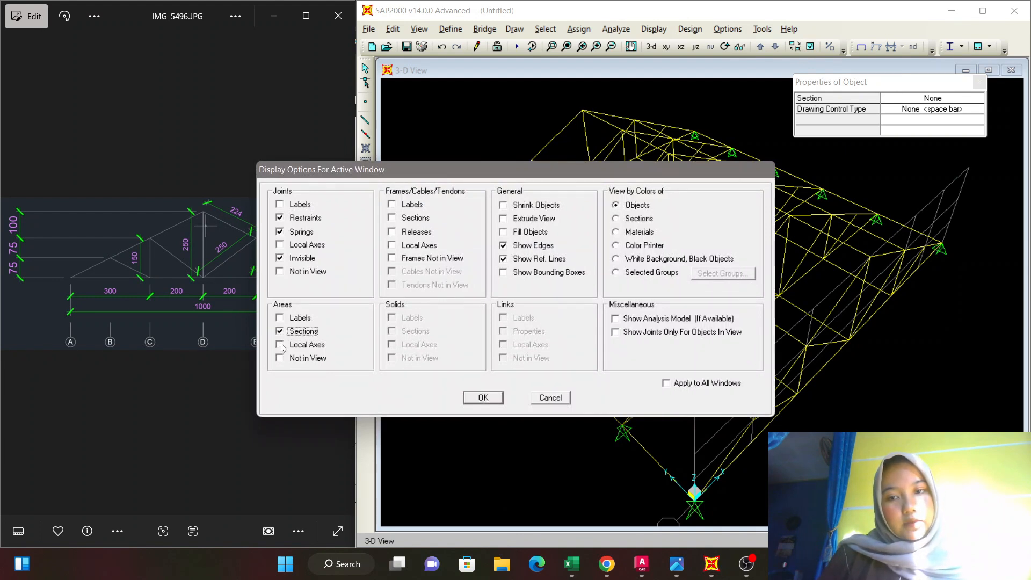
left_click(280, 345)
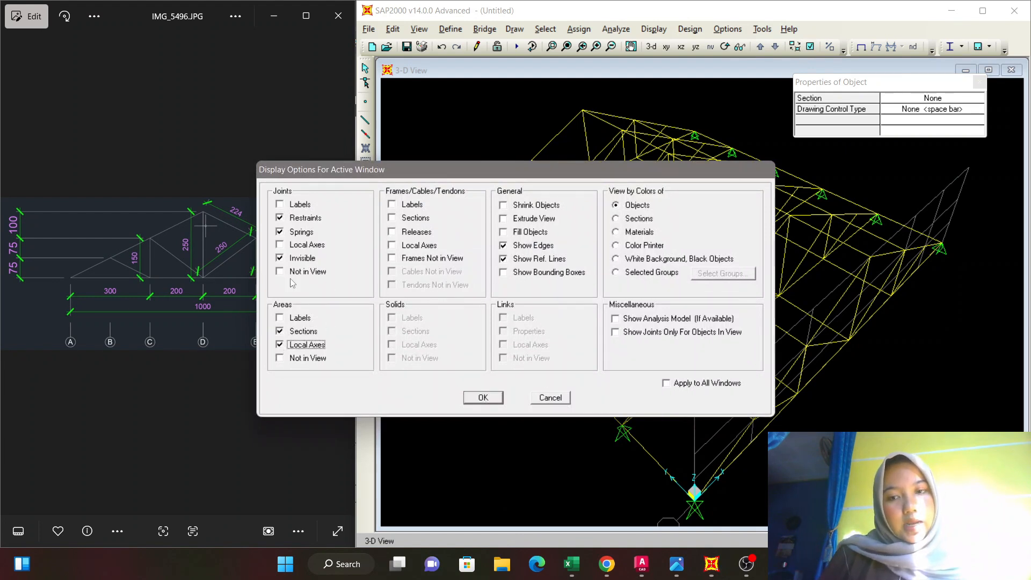
left_click(482, 397)
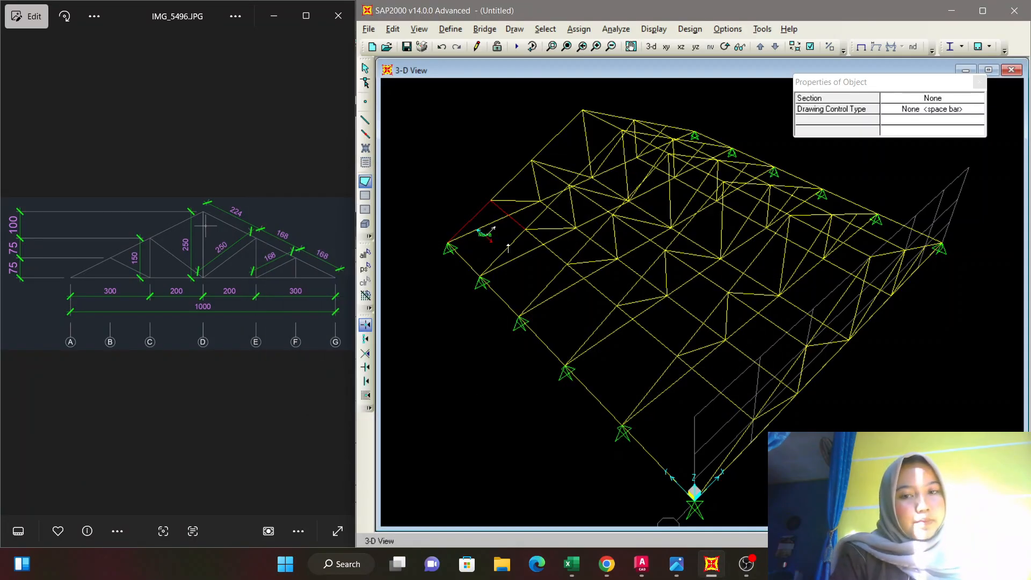
Turn on filled objects in the 3-D view, leaving the frame section labels off.
left_click(810, 46)
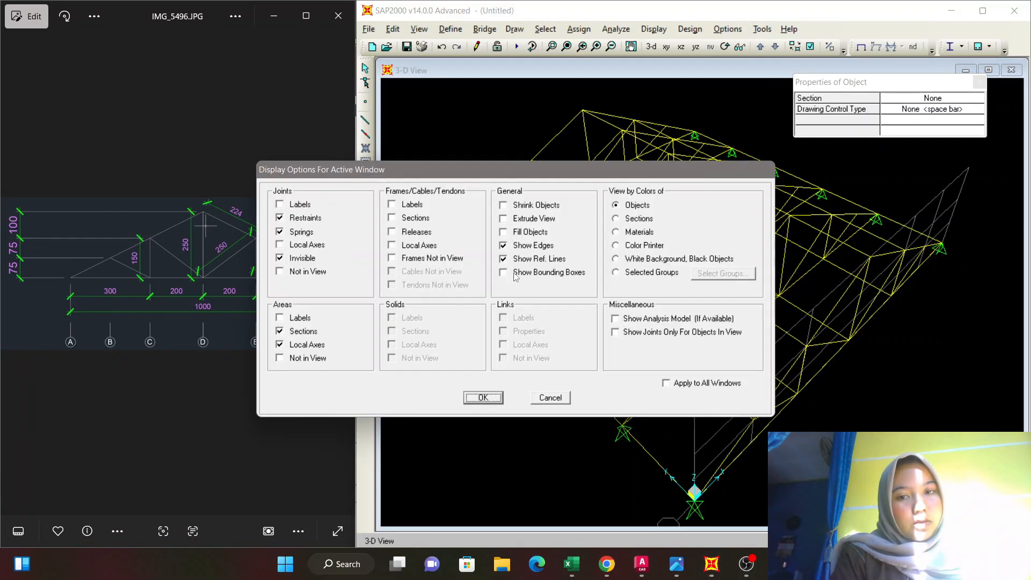
left_click(392, 218)
left_click(507, 230)
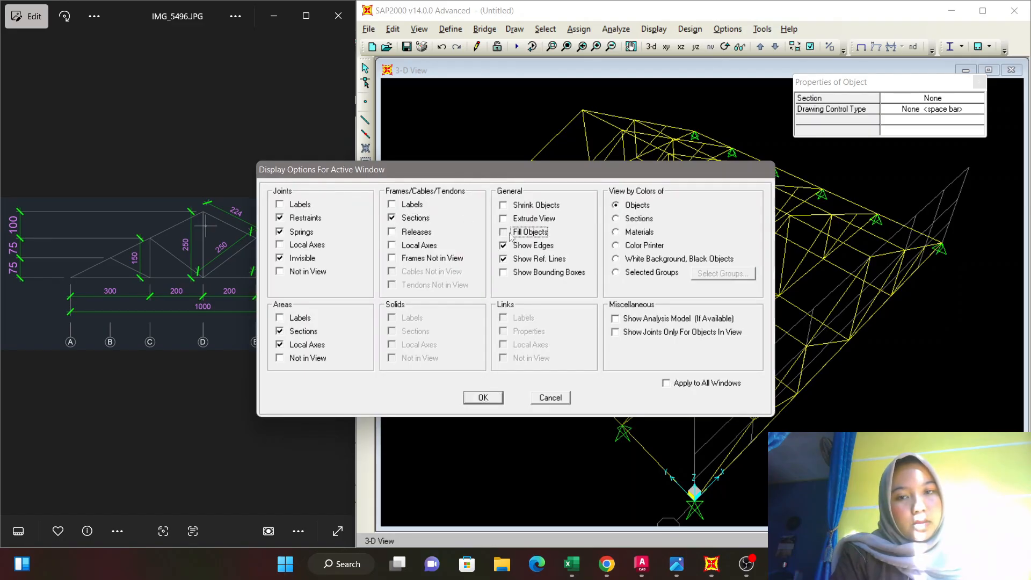
left_click(482, 397)
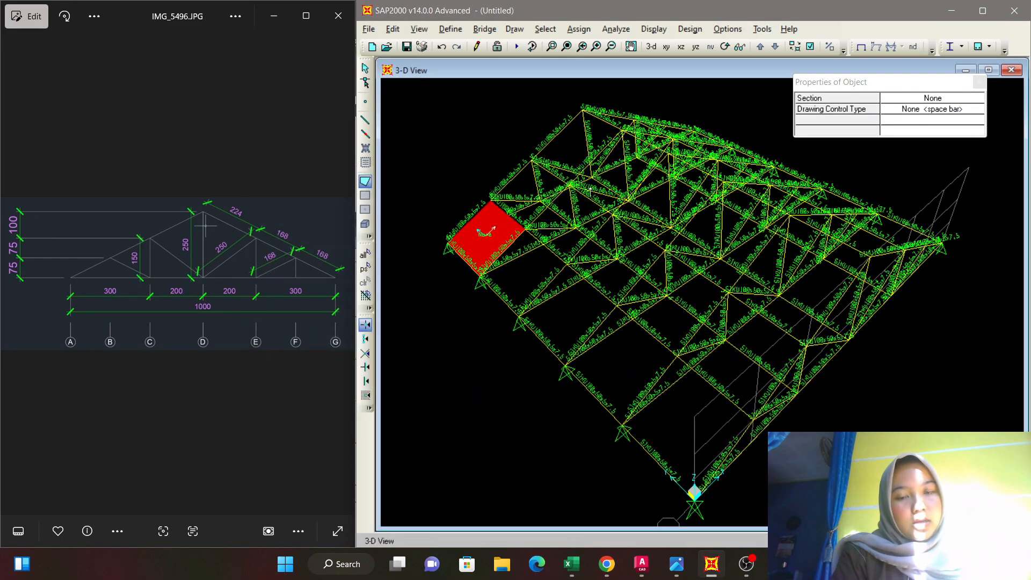
left_click(810, 46)
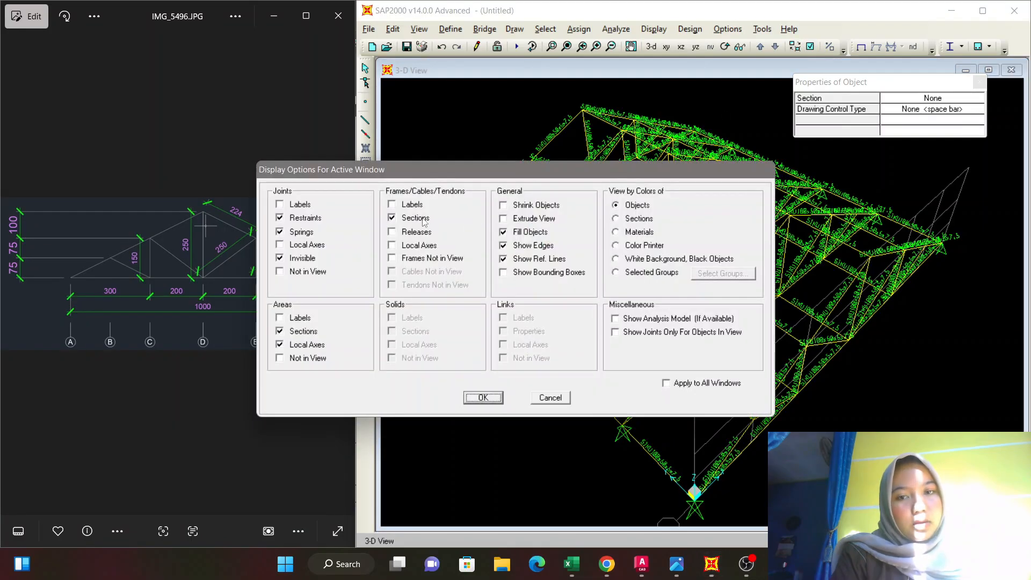
left_click(391, 218)
left_click(483, 398)
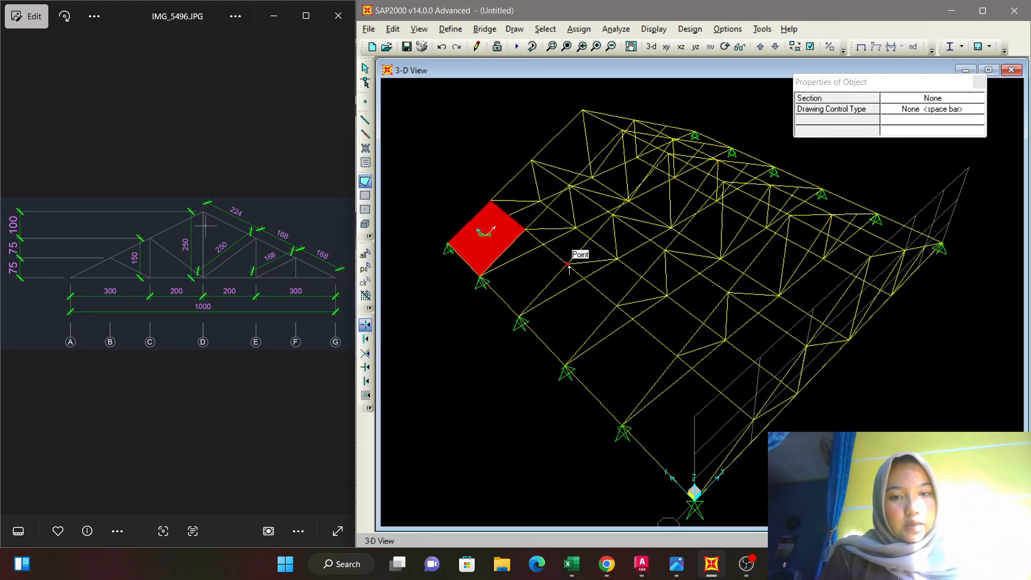
Cover the remaining roof panels with poly areas of section None, continuing from the second A–B panel towards the nearest truss.
left_click(524, 233)
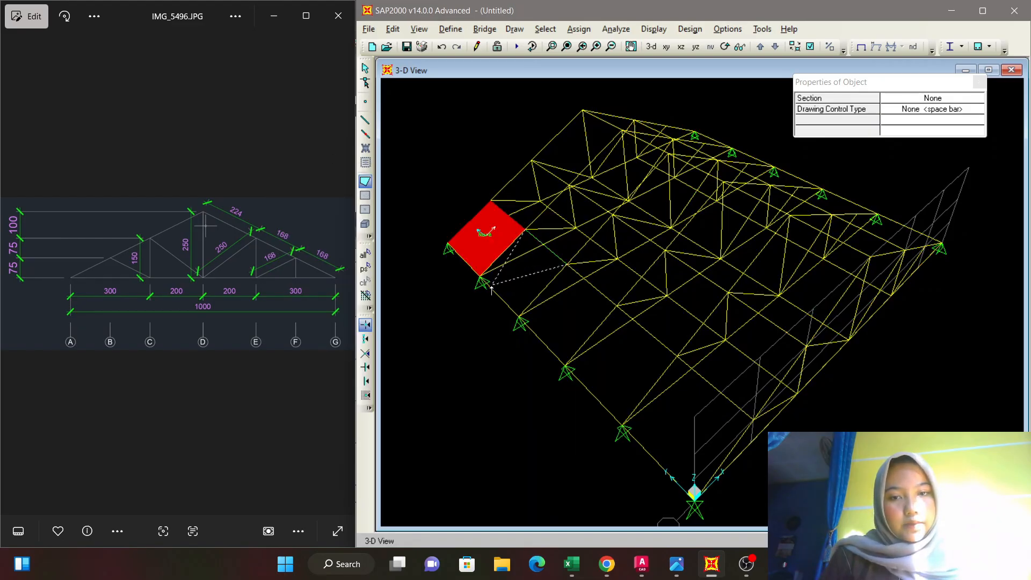
left_click(480, 277)
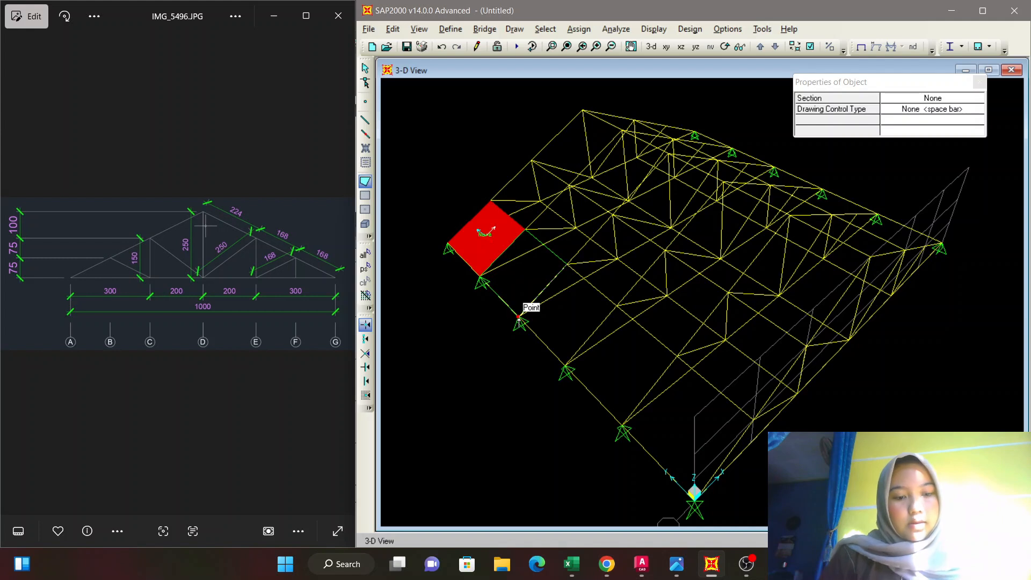
double_click(519, 317)
left_click(617, 305)
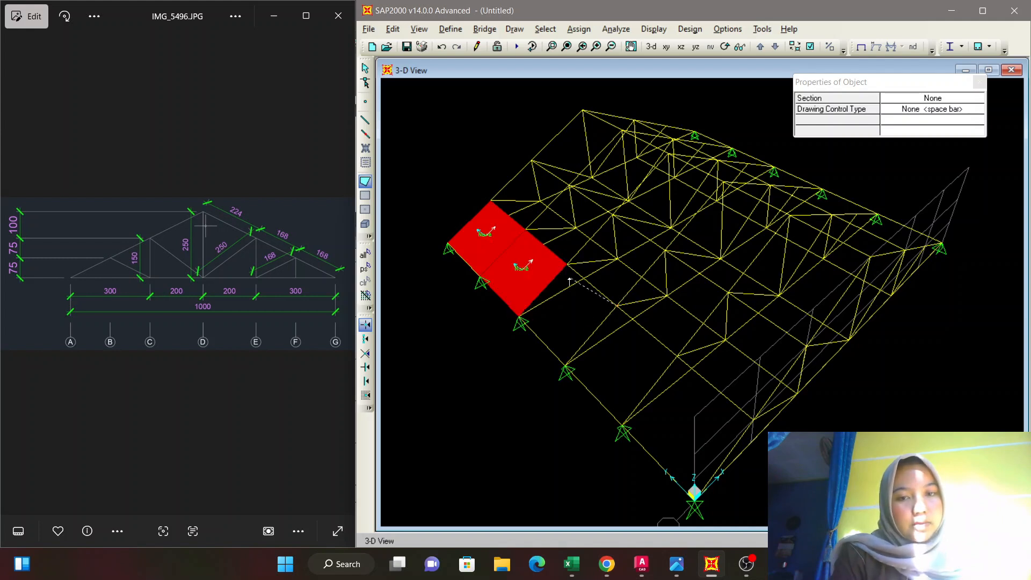
left_click(567, 266)
left_click(519, 318)
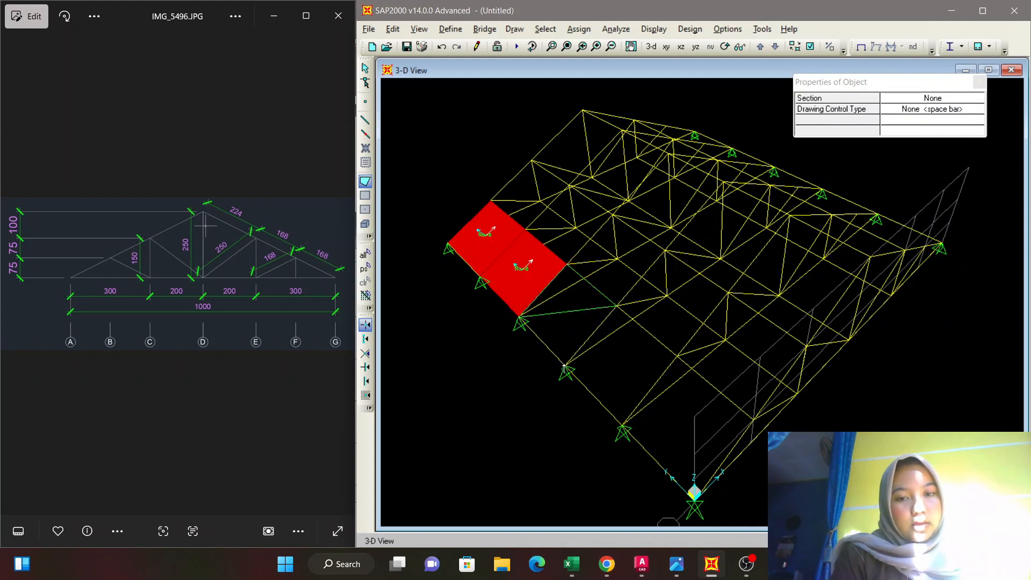
double_click(565, 367)
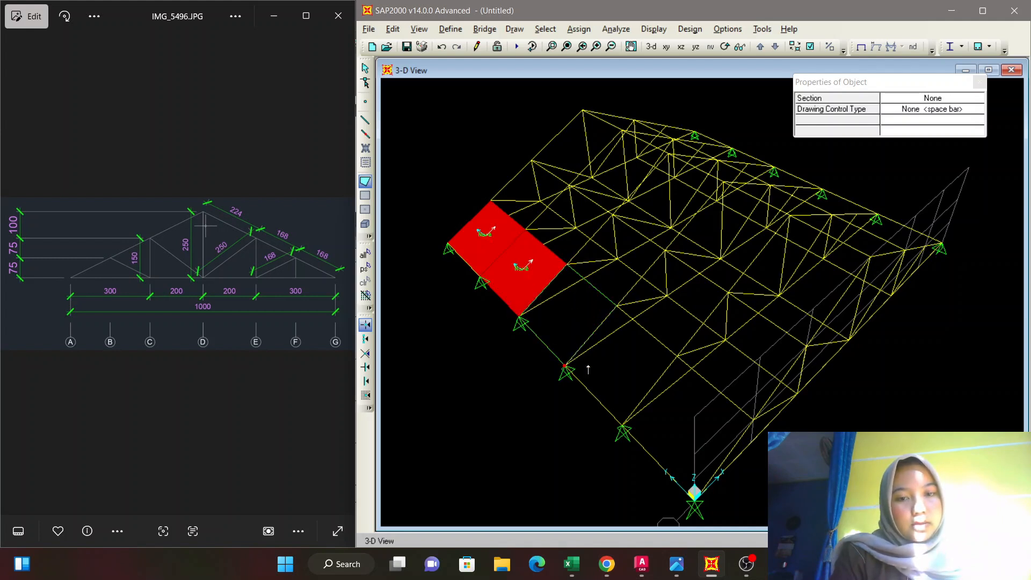
left_click(613, 314)
left_click(566, 367)
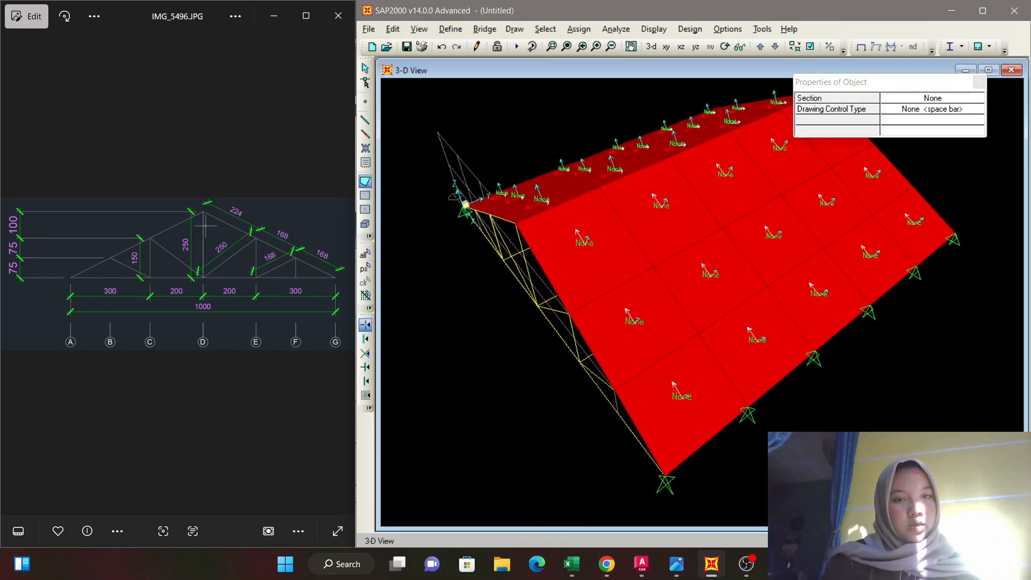
End the poly area drawing and return to object selection with the covered roof in view.
middle_click_drag(843, 308, 908, 327)
middle_click_drag(938, 236, 889, 243)
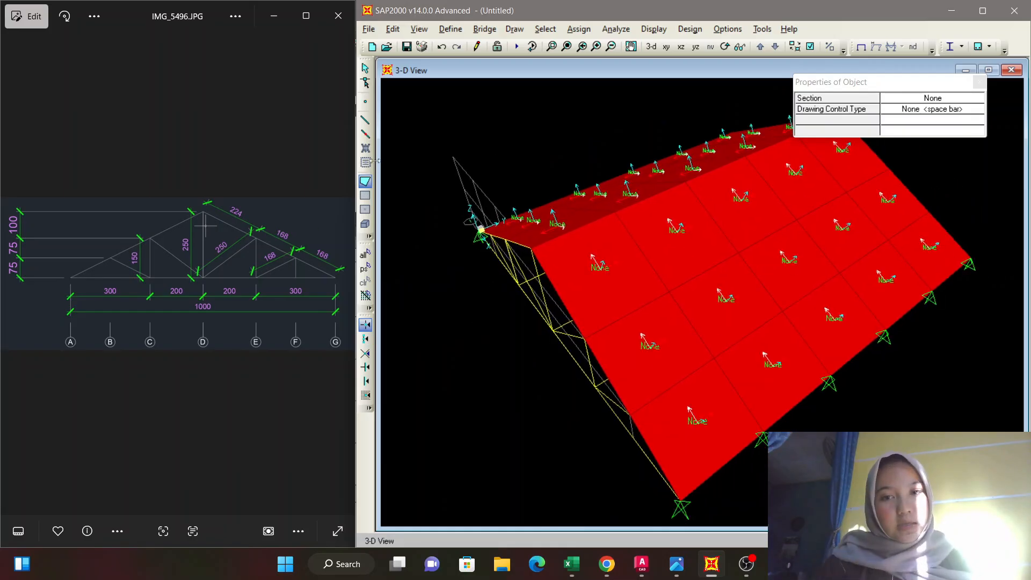
left_click(368, 181)
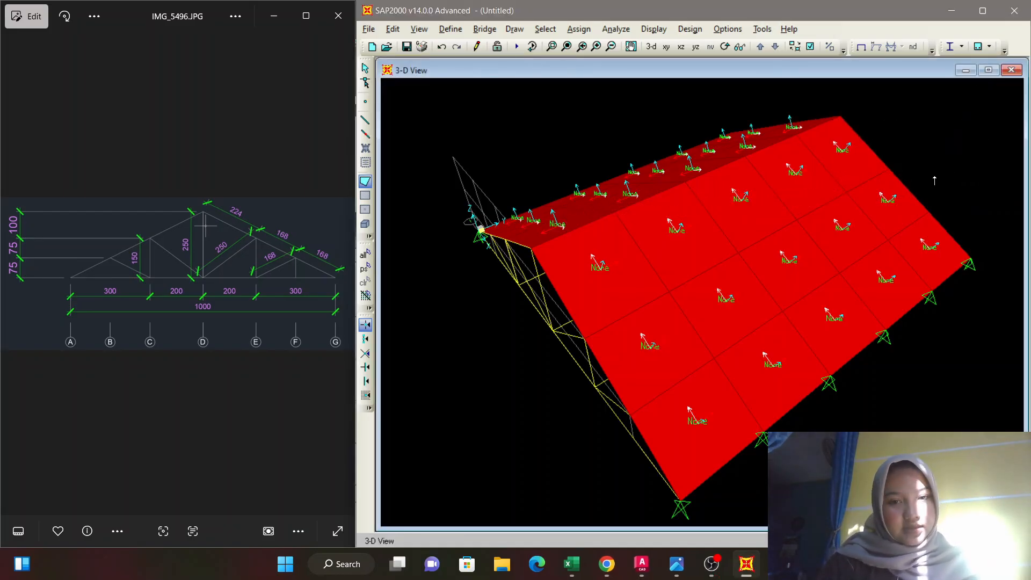
key("Escape")
scroll(944, 170, "up", 1)
mouse_move(944, 170)
middle_mouse_down()
mouse_move(903, 193)
mouse_move(934, 165)
middle_mouse_up()
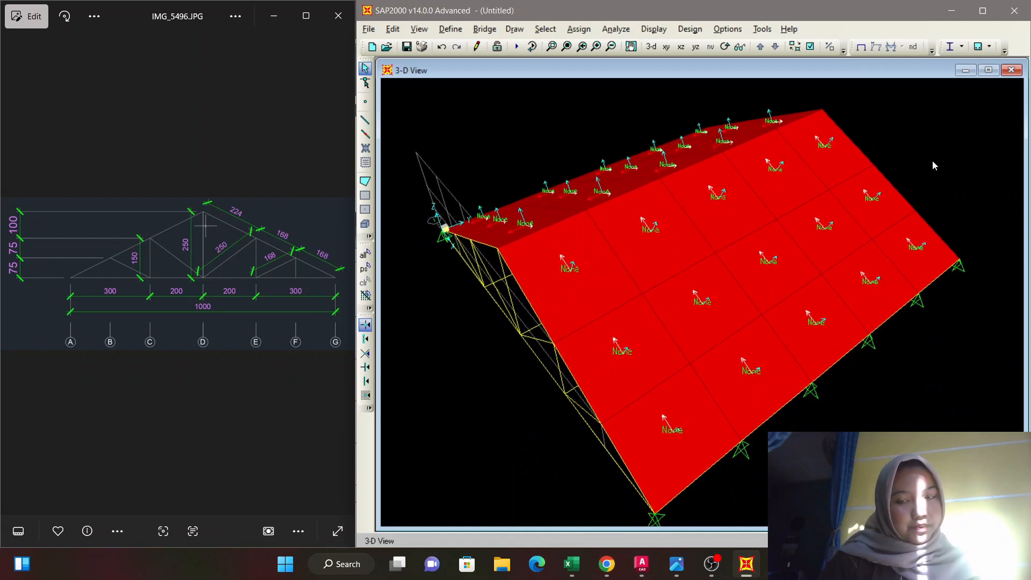
Minimise the roof drawing image and maximise both the SAP2000 window and its 3-D view.
left_click(285, 28)
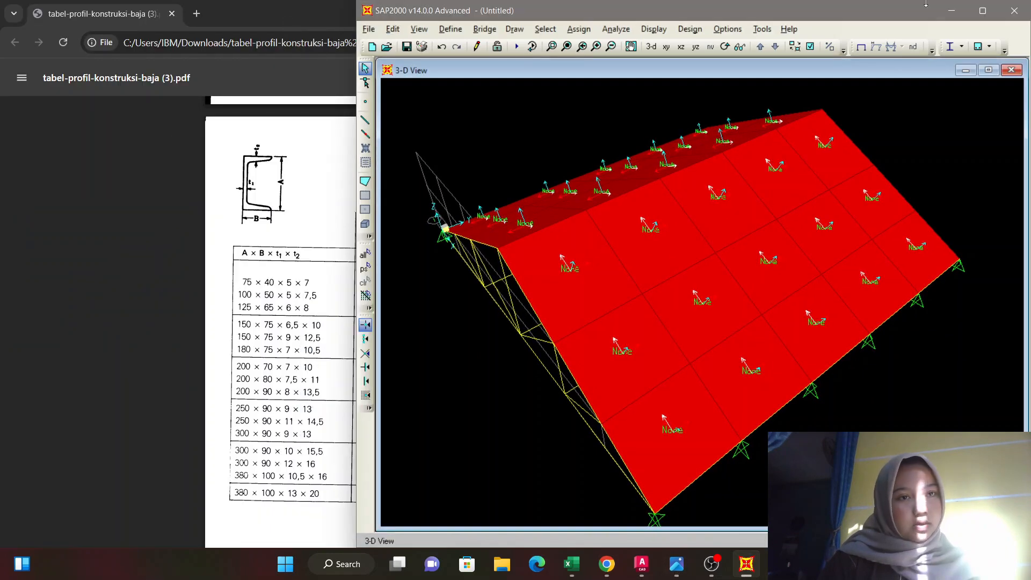
left_click(984, 11)
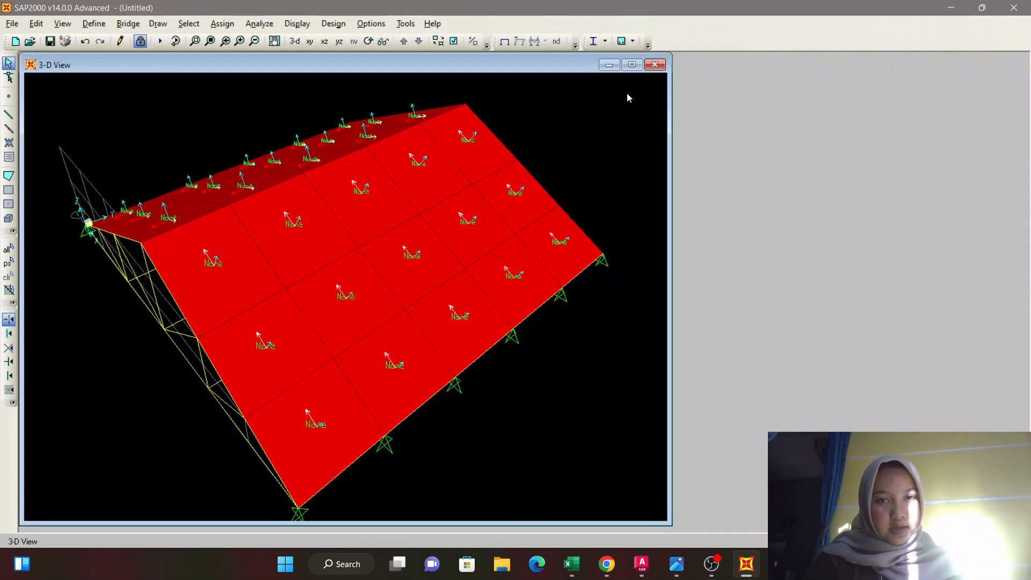
left_click(631, 64)
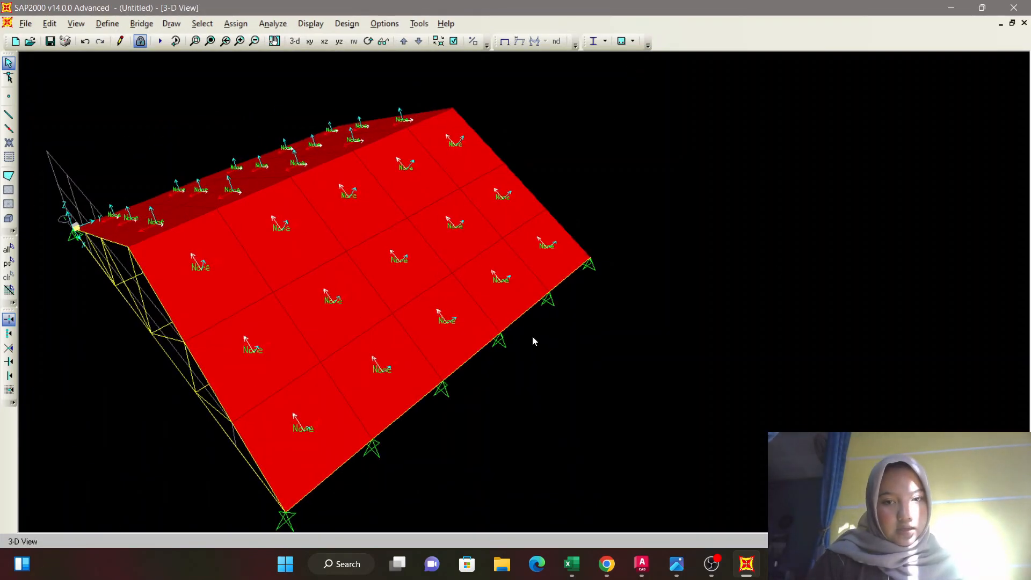
Examine the area coverage of both roof slopes from above the gable end.
middle_click_drag(533, 336, 360, 320)
scroll(671, 332, "up", 1)
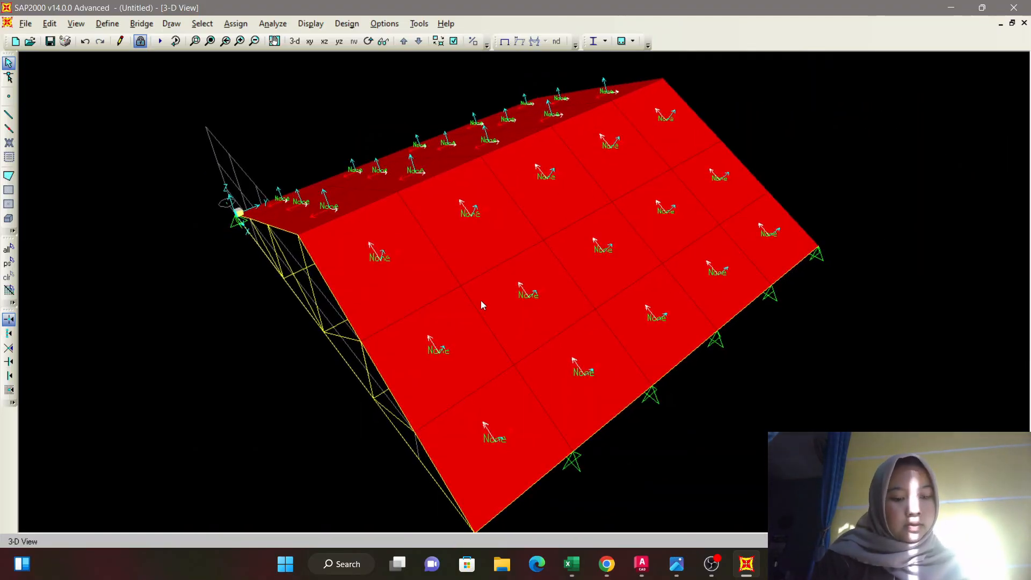
middle_click_drag(481, 301, 506, 275, "shift")
middle_click_drag(771, 166, 777, 226)
middle_click_drag(816, 160, 817, 199)
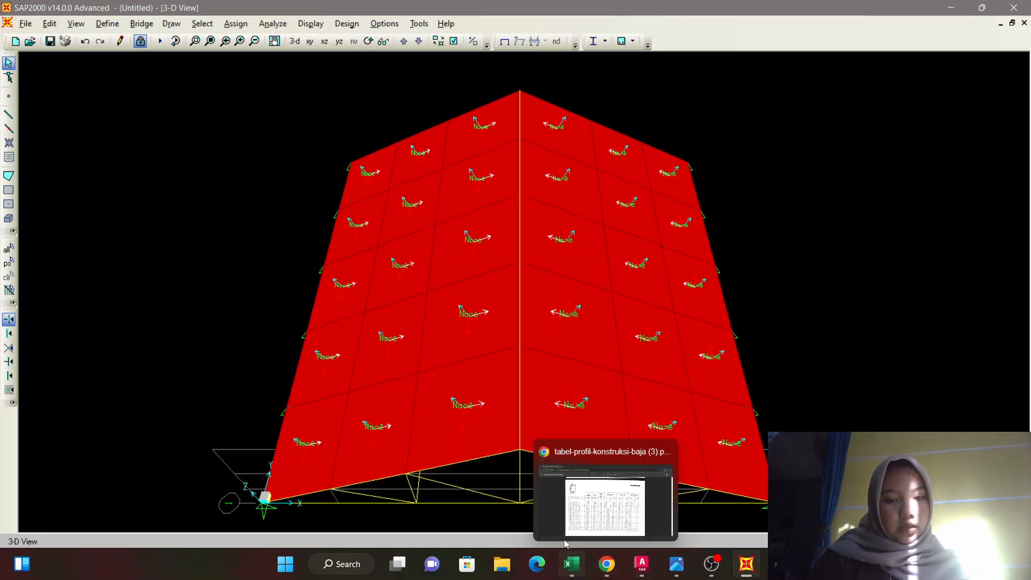
Switch to the Excel load workbook and review the combined frame and roof weights in the dead load table and the live load table.
left_click(572, 563)
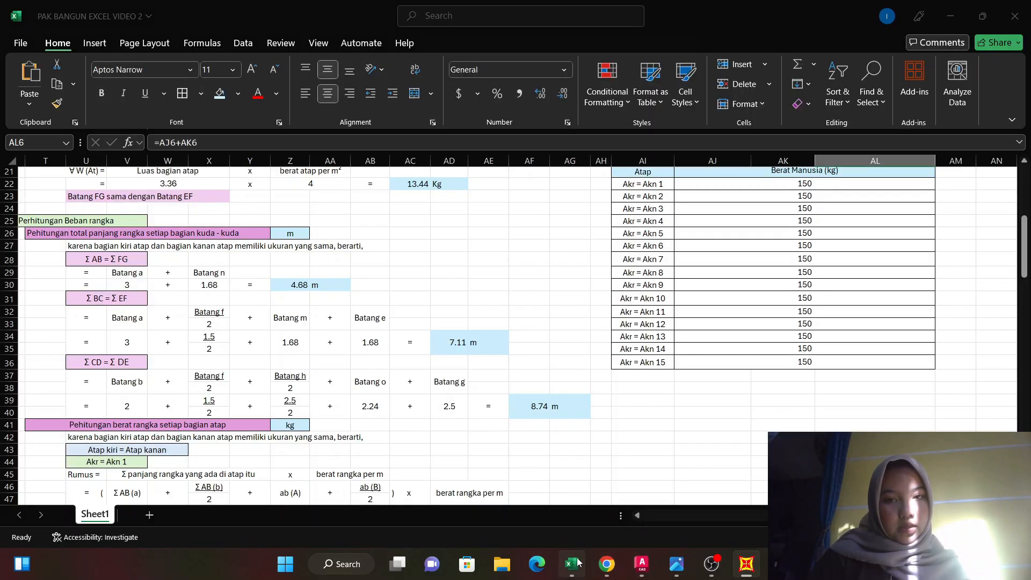
scroll(792, 258, "up", 7)
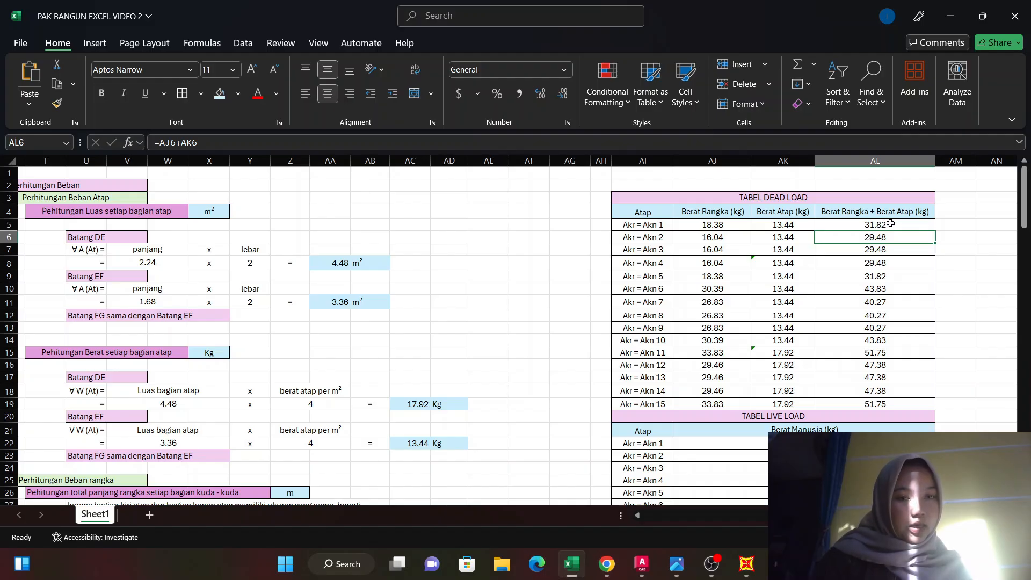
left_click_drag(889, 223, 880, 405)
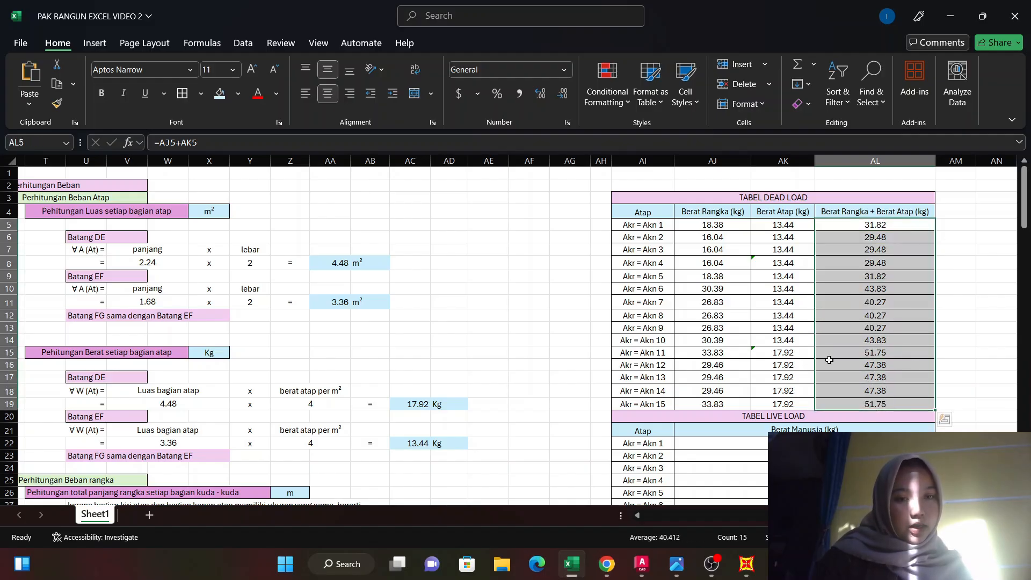
left_click(945, 288)
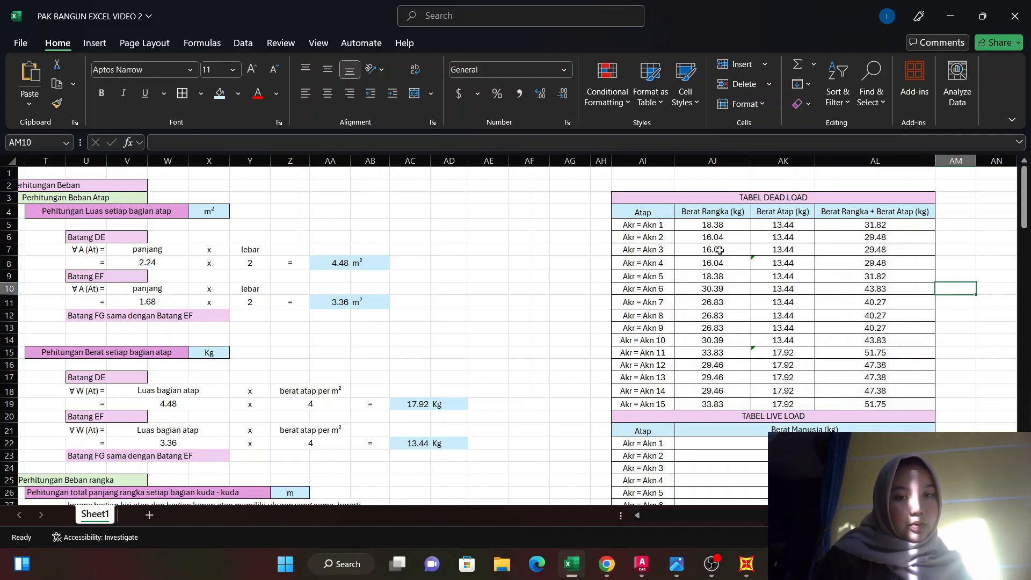
scroll(720, 250, "down", 3)
left_click_drag(830, 333, 833, 447)
left_click(993, 333)
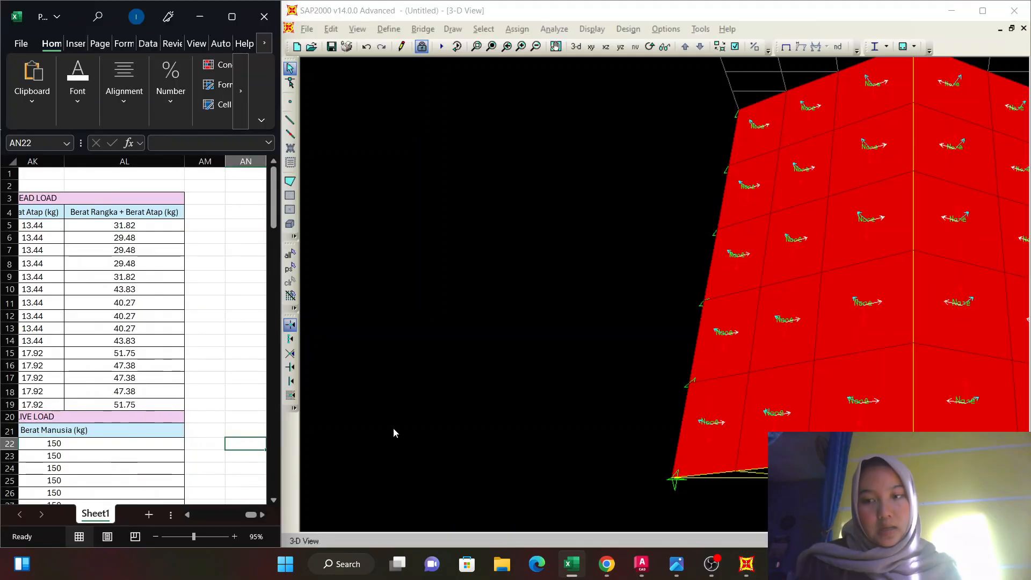
Arrange the Excel load tables beside the SAP2000 window with the whole roof in the 3-D view.
left_click(607, 339)
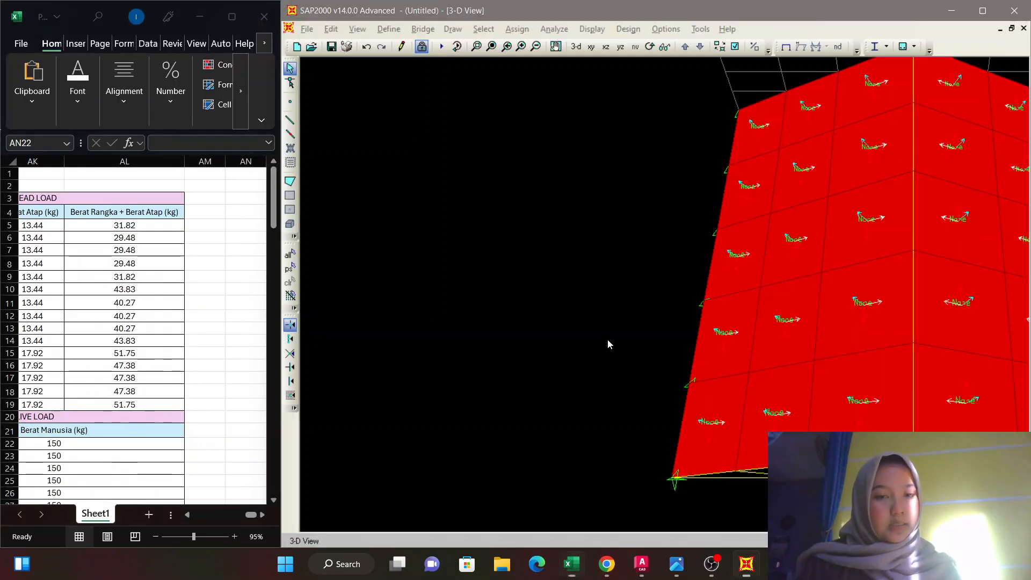
middle_click_drag(668, 268, 354, 268)
middle_click_drag(421, 315, 446, 298)
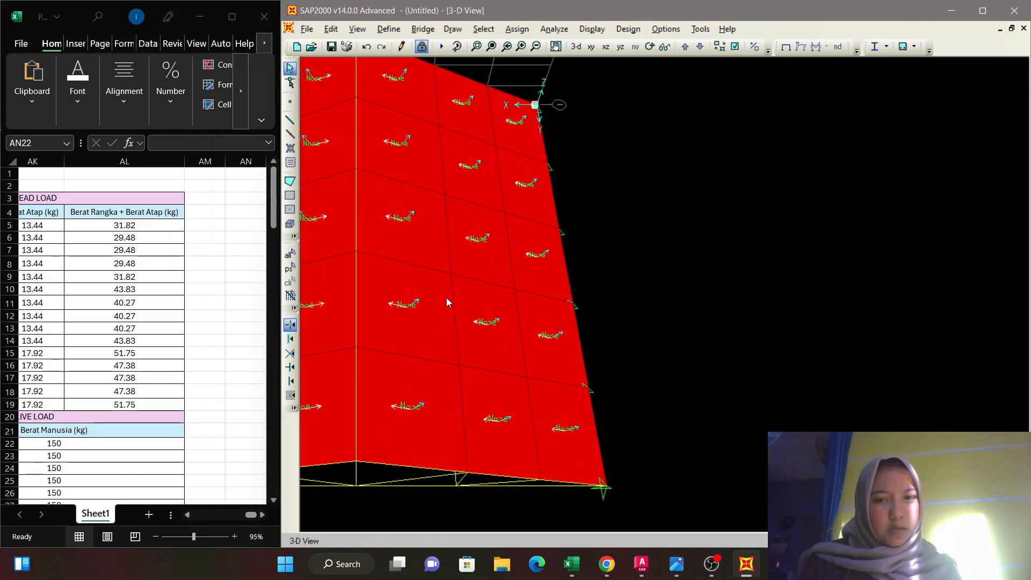
middle_click_drag(646, 290, 885, 321)
scroll(880, 322, "down", 1)
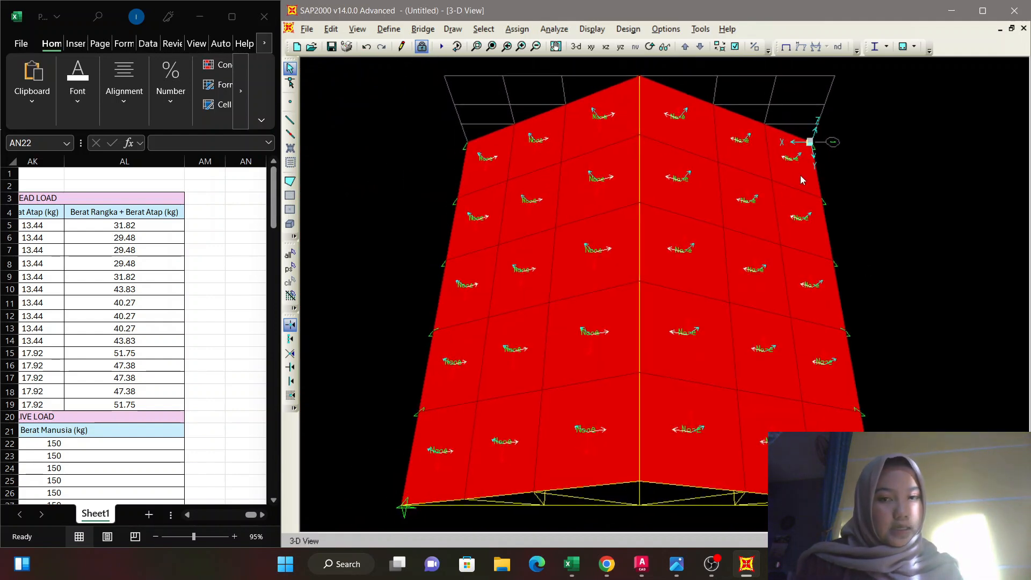
Assign a two-way DEAD uniform-to-frame load of 31.82 to the four corner roof areas at the eaves, adding to existing loads.
left_click(471, 184)
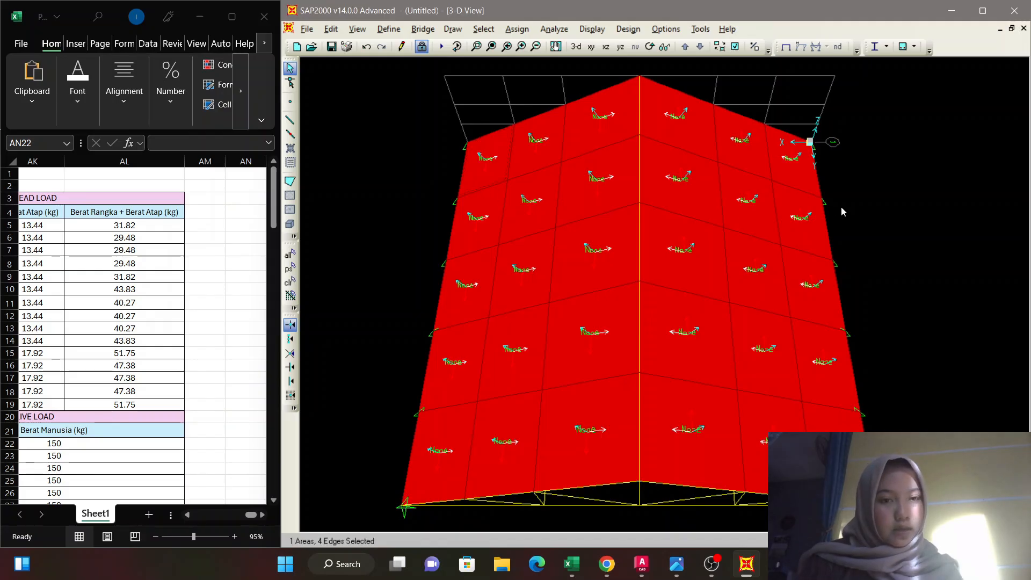
left_click(802, 182)
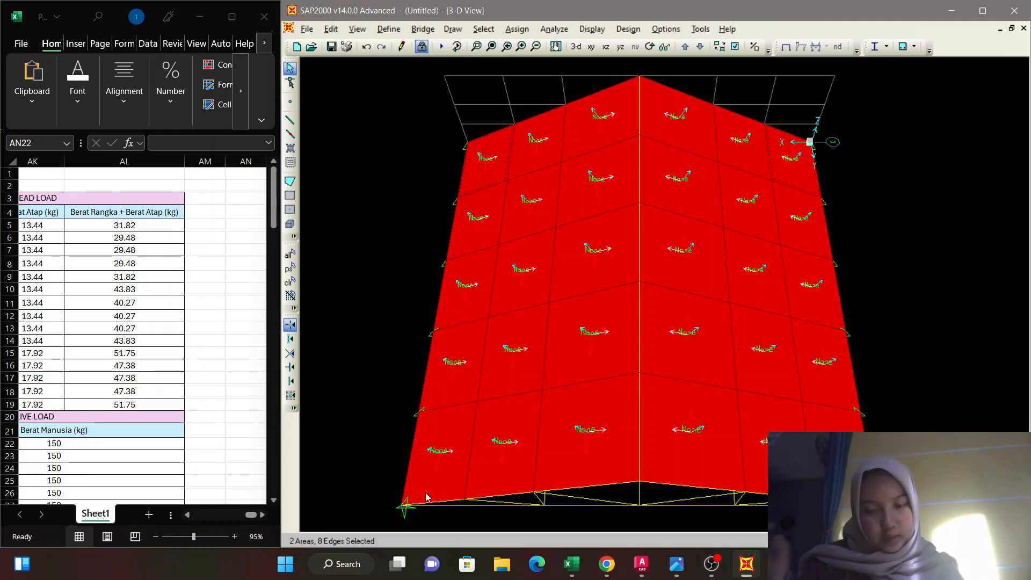
left_click(452, 491)
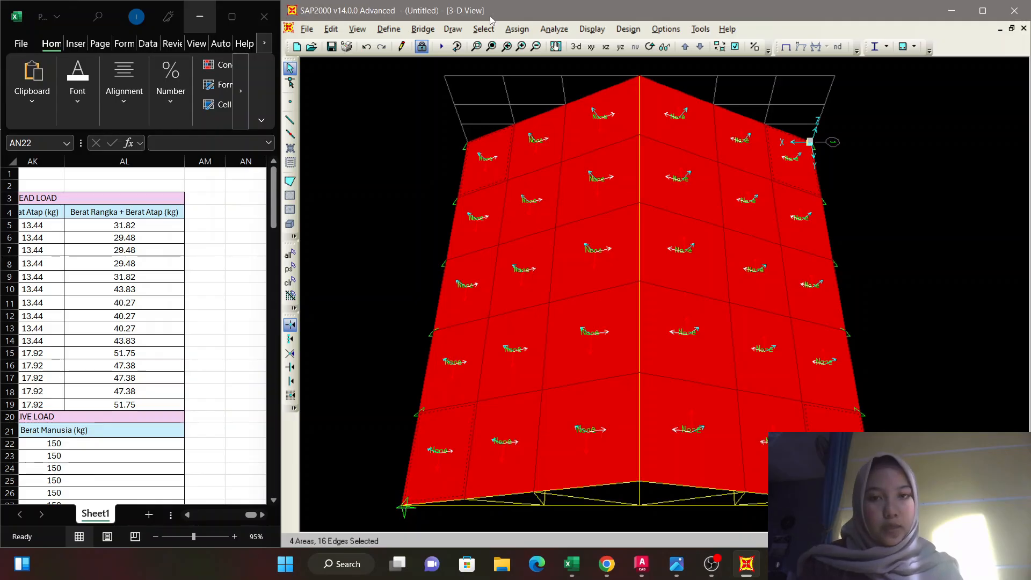
left_click(516, 29)
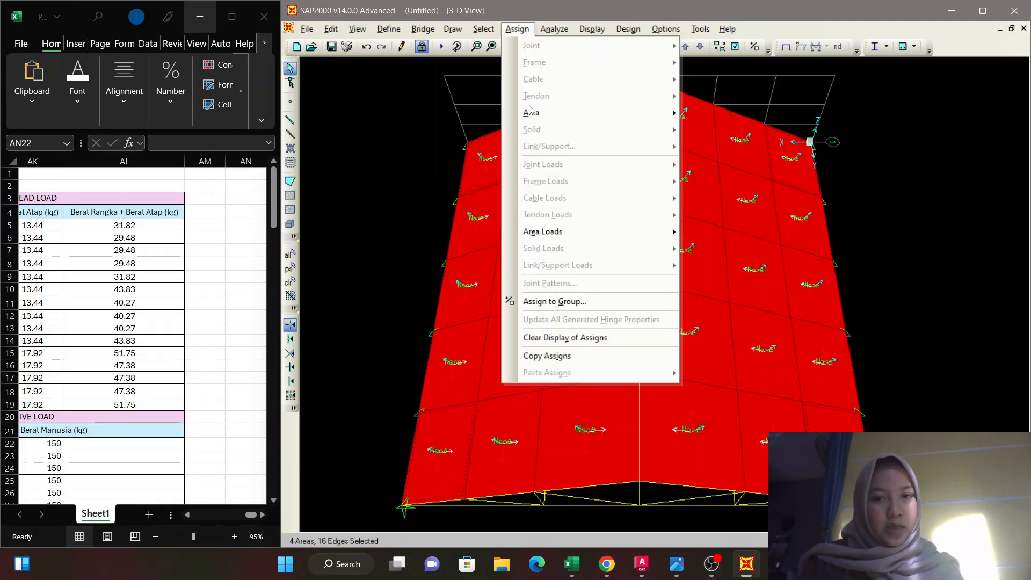
mouse_move(545, 232)
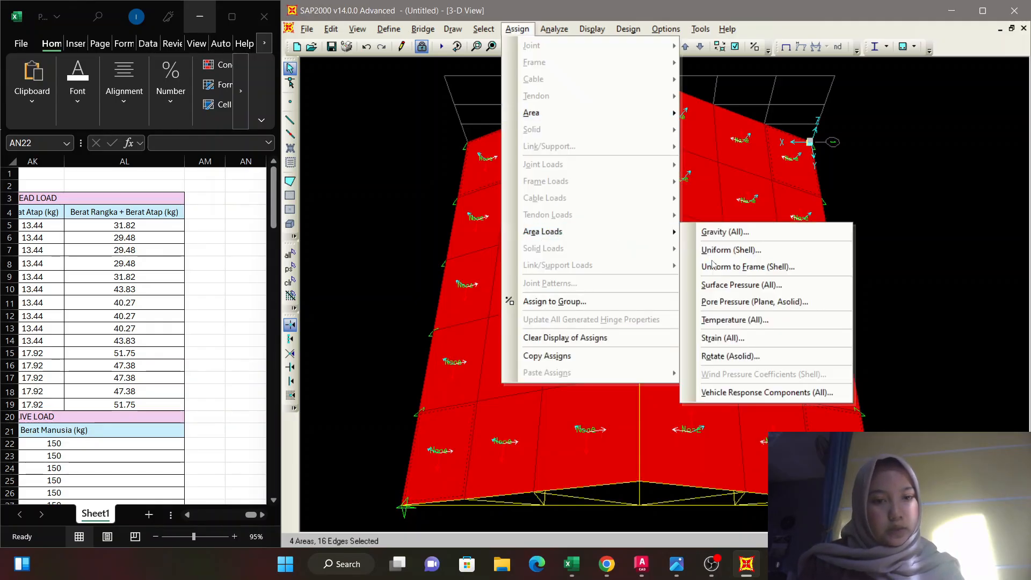
left_click(744, 271)
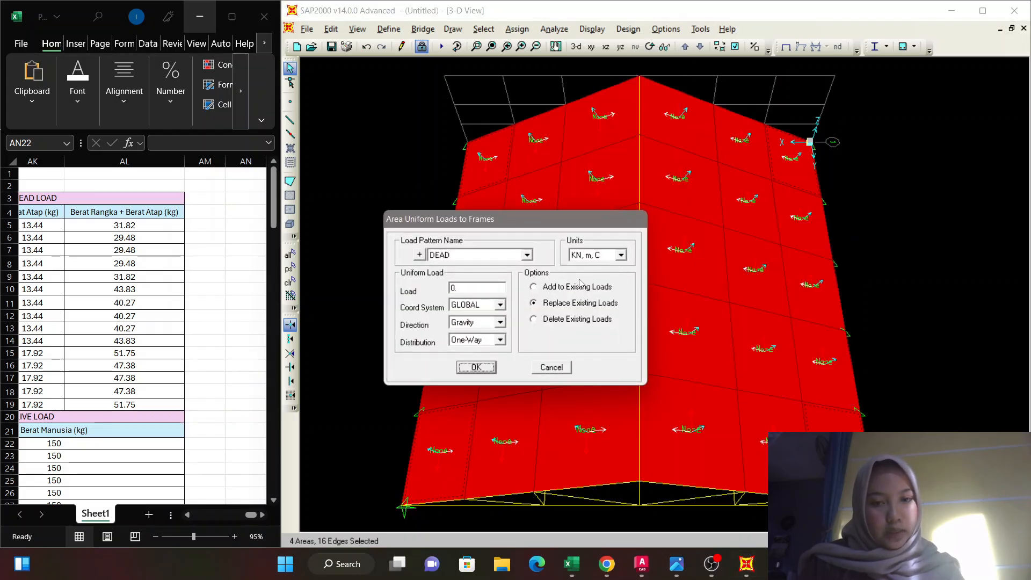
left_click(533, 286)
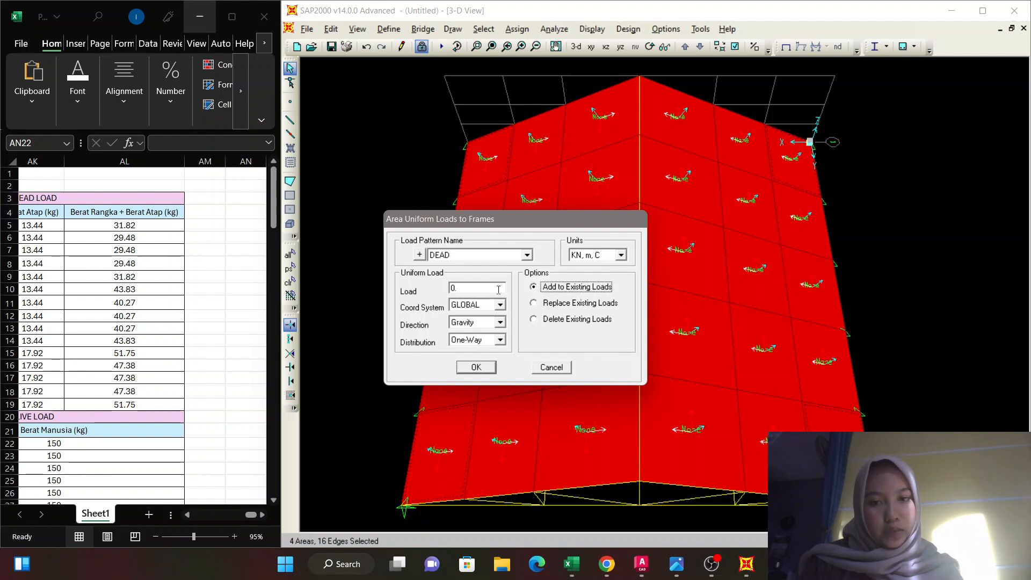
left_click(528, 255)
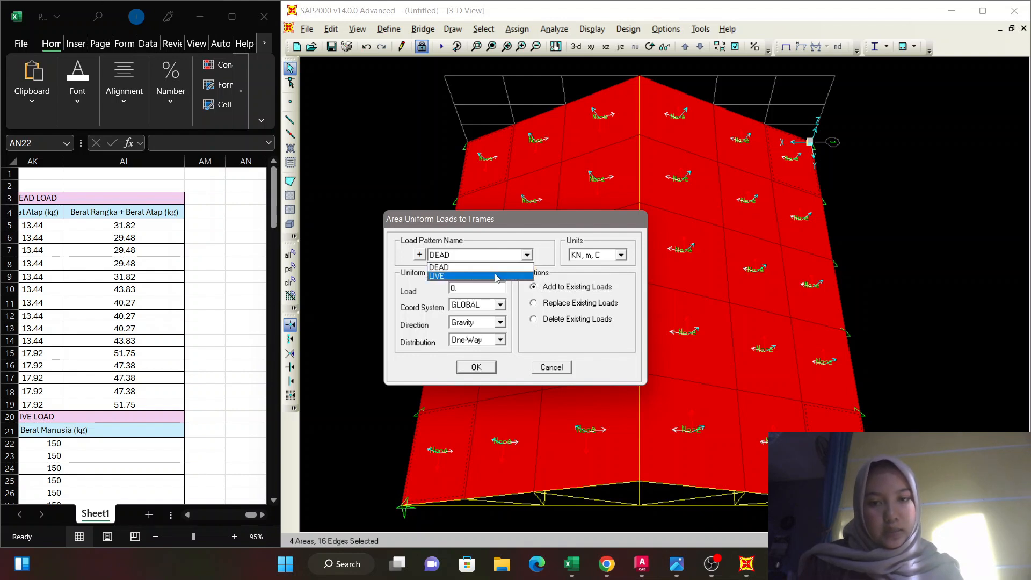
left_click(482, 267)
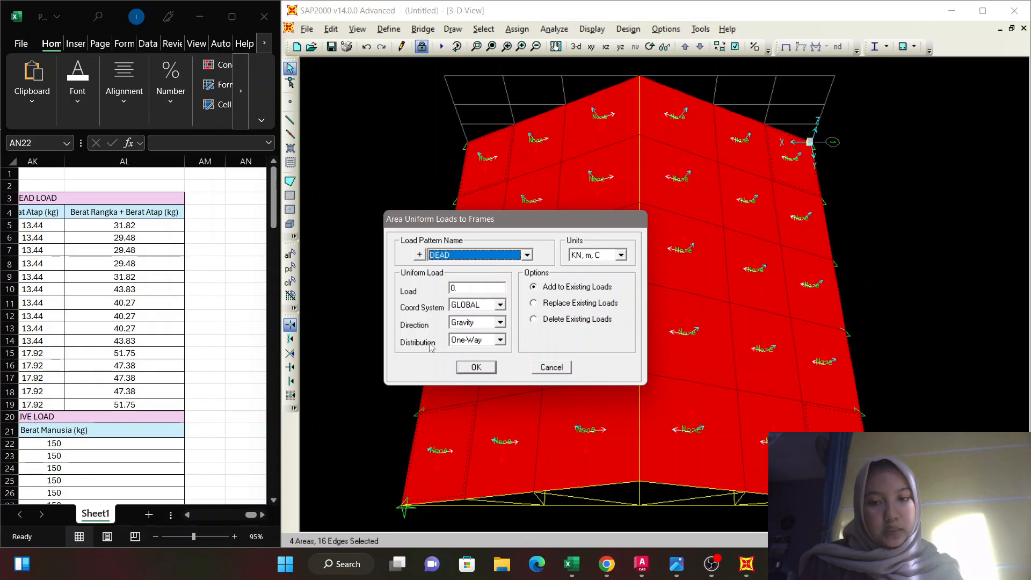
left_click(500, 340)
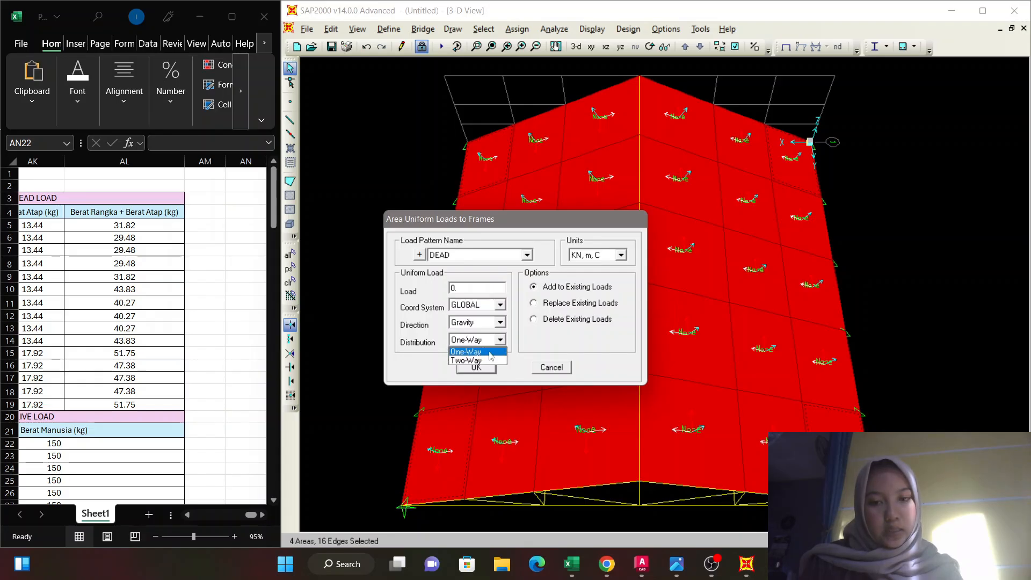
left_click(476, 361)
double_click(471, 290)
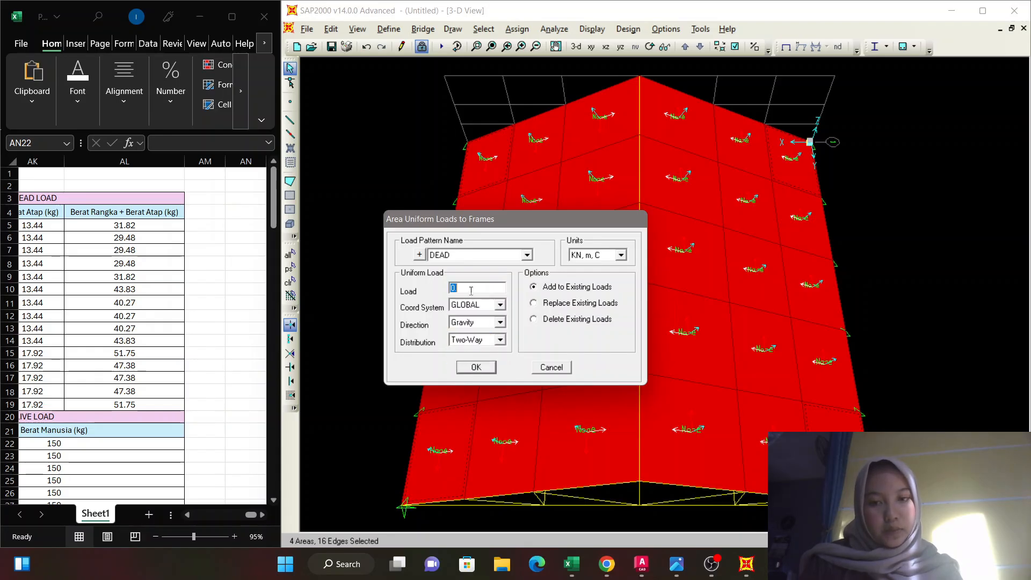
type("31")
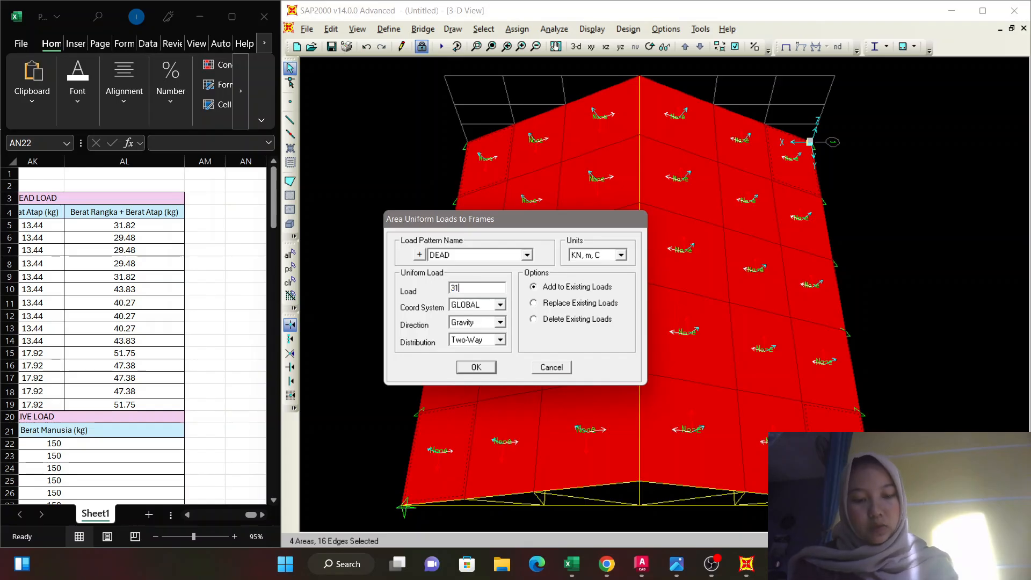
type(".82")
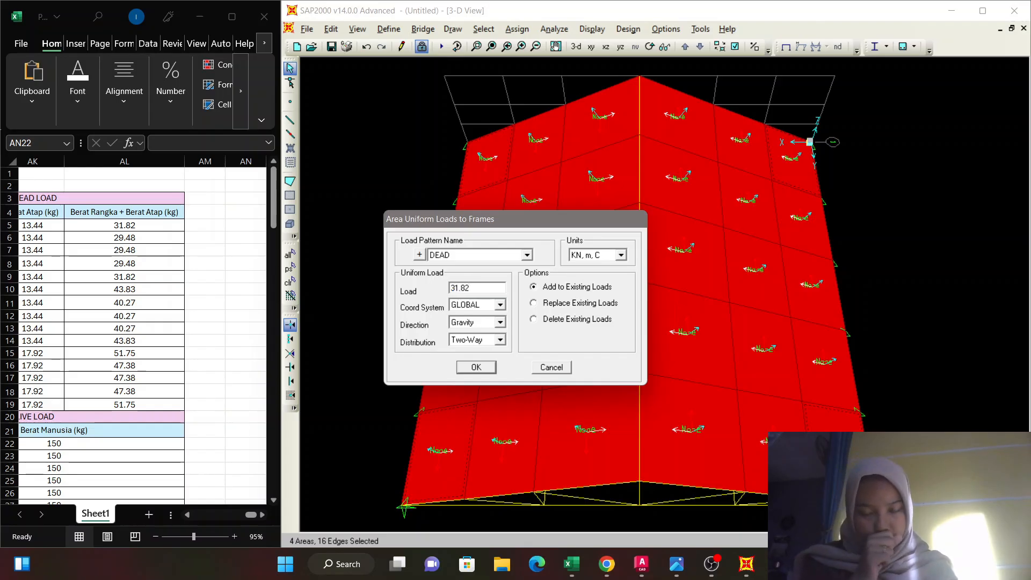
left_click(480, 368)
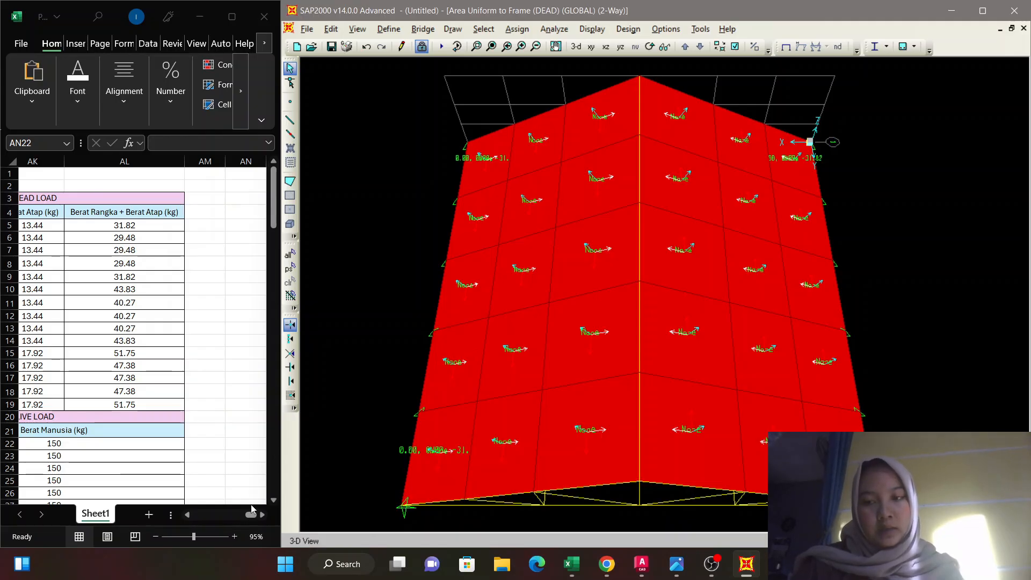
Reduce the Excel sheet to 82% and show the dead load table with its Atap labels and combined weights.
left_click(189, 539)
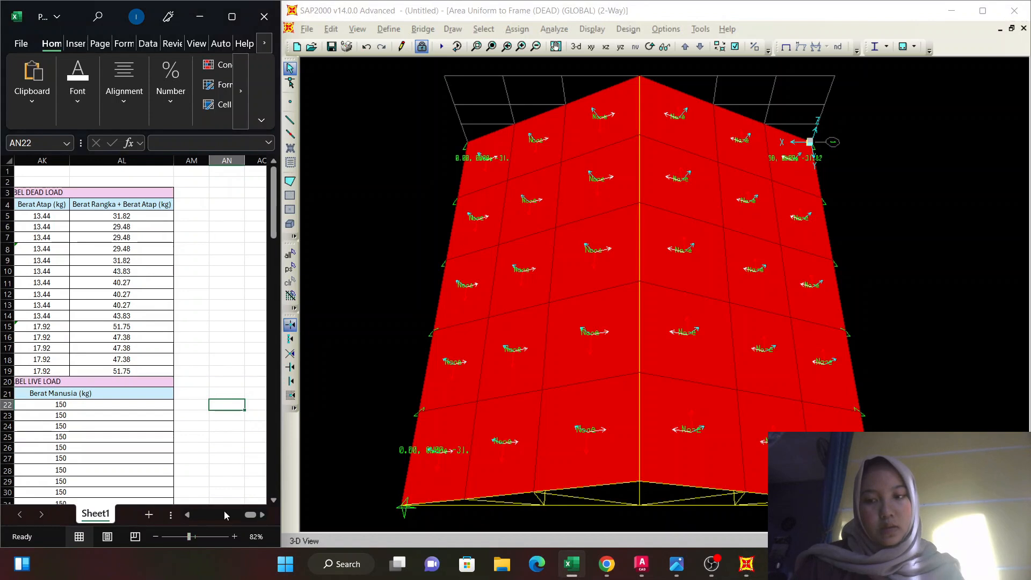
left_click_drag(250, 516, 246, 516)
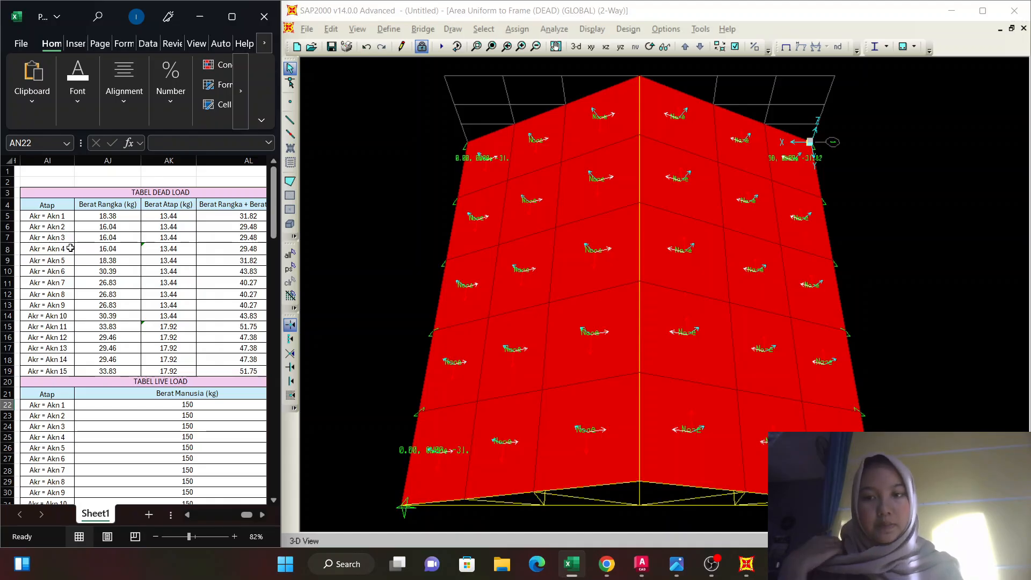
left_click(251, 245)
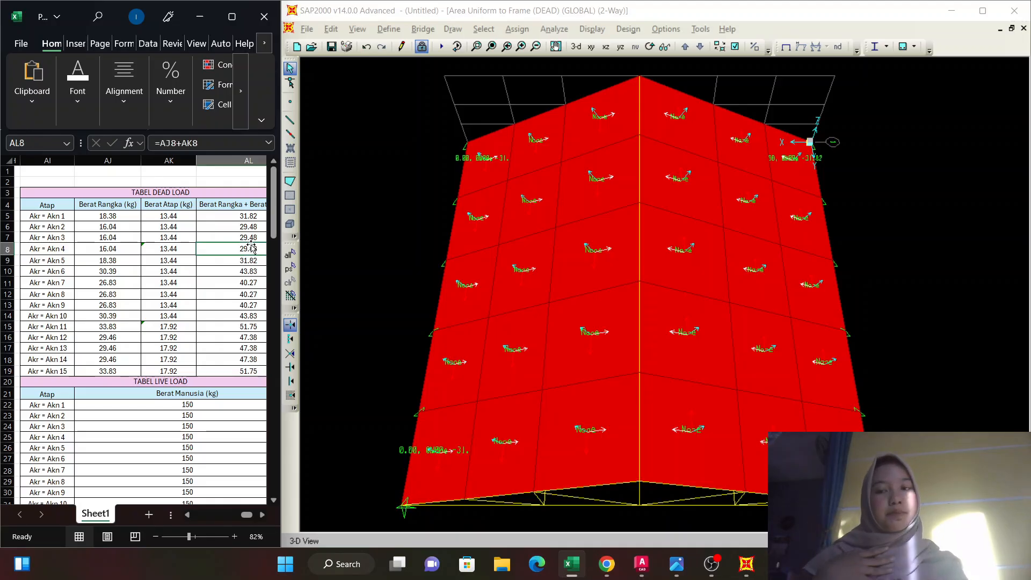
Assign a two-way DEAD uniform-to-frame load of 29.48 to the six inner eave areas on both slopes, adding to existing loads.
left_click(396, 264)
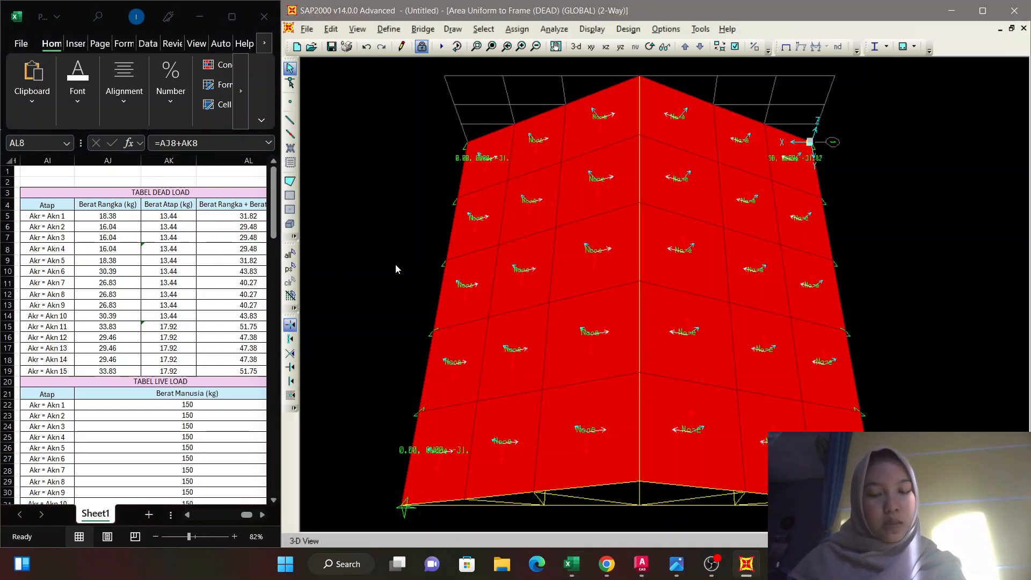
left_click(465, 397)
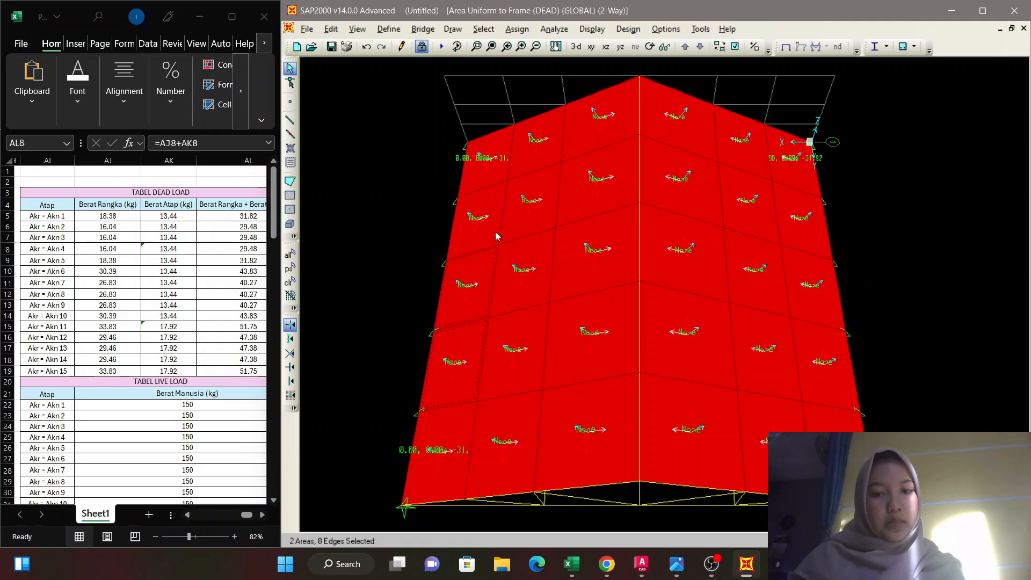
left_click(520, 225)
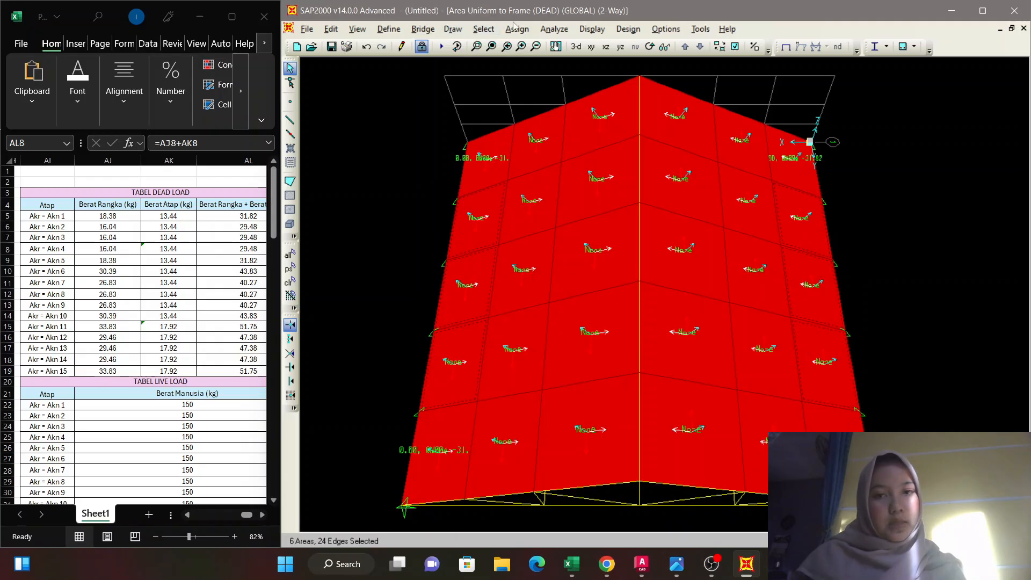
left_click(525, 34)
mouse_move(550, 236)
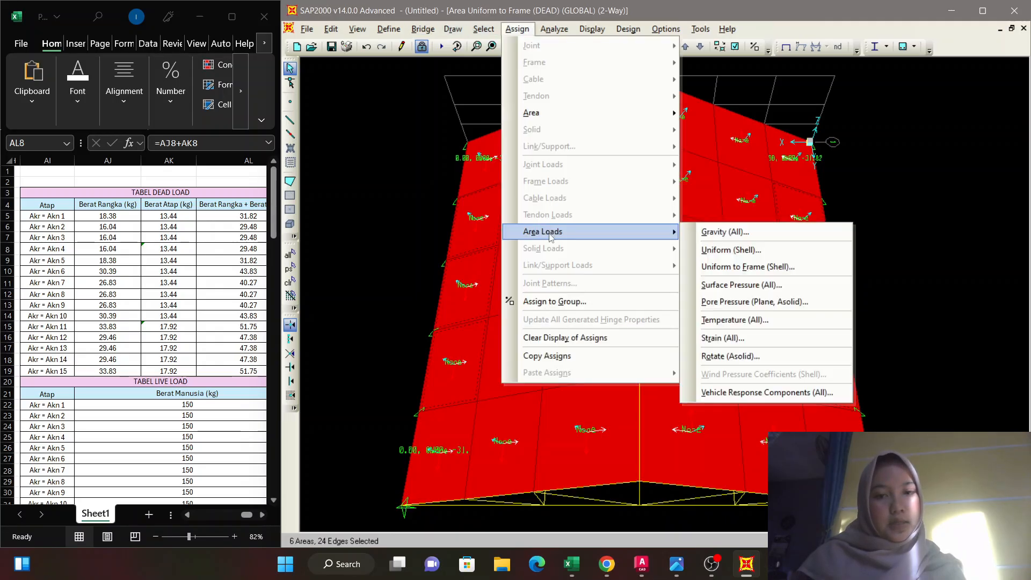
left_click(749, 268)
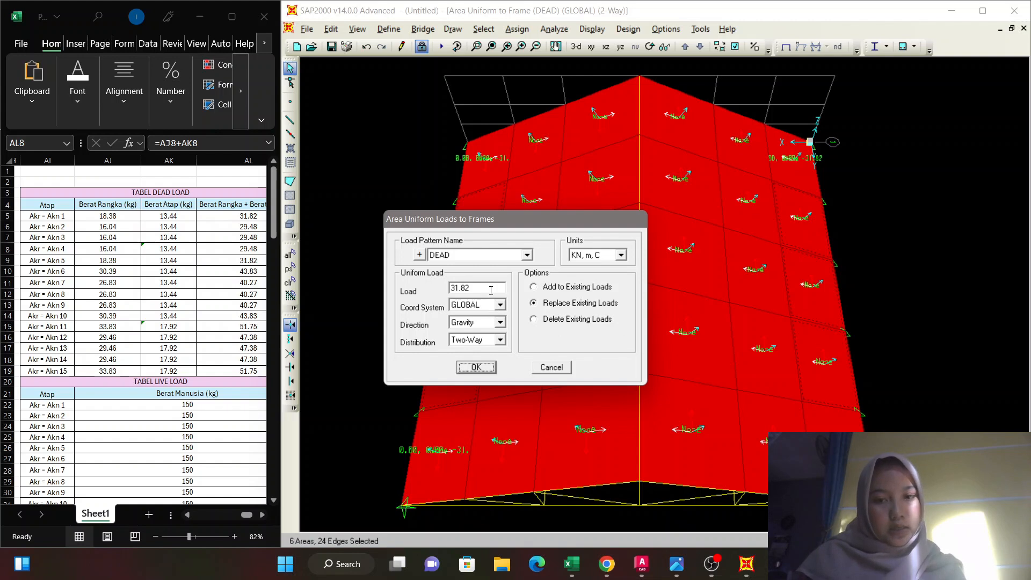
double_click(491, 290)
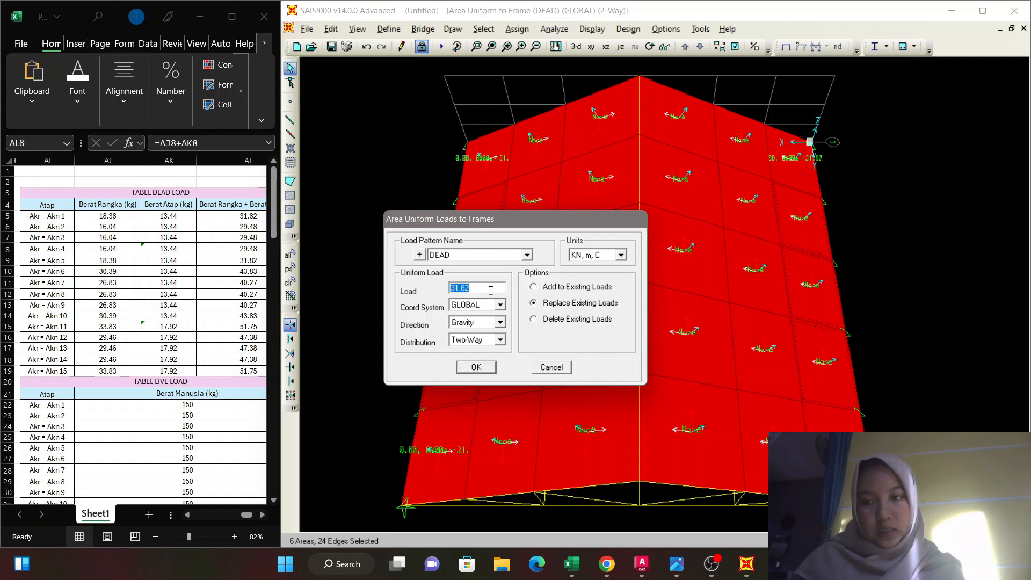
type("29")
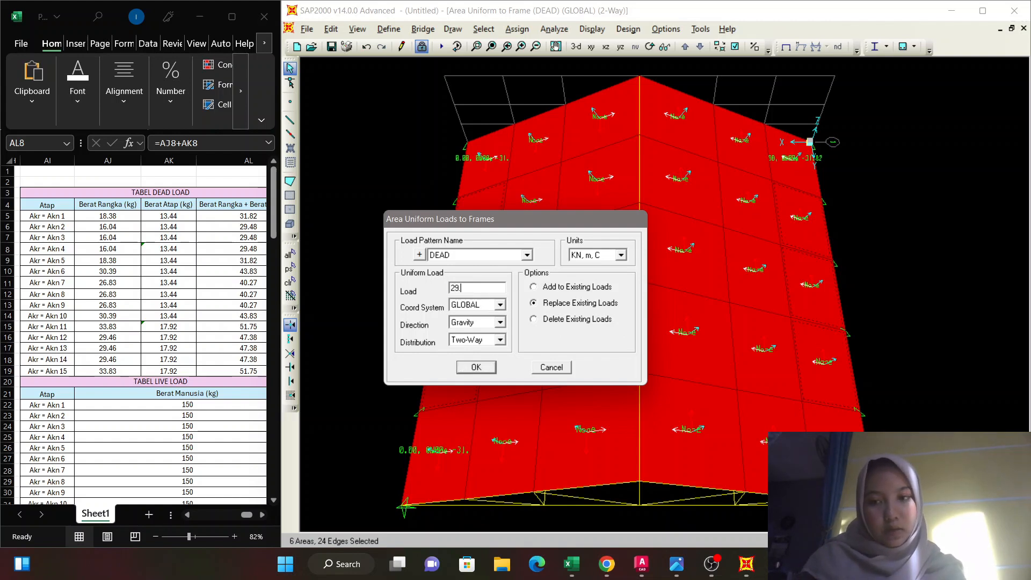
type(".48")
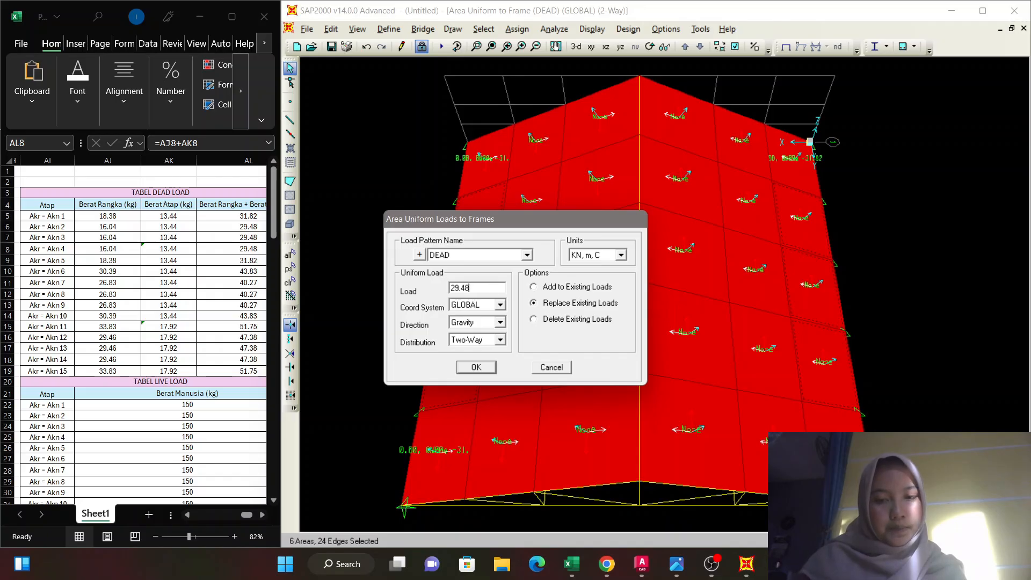
left_click(533, 287)
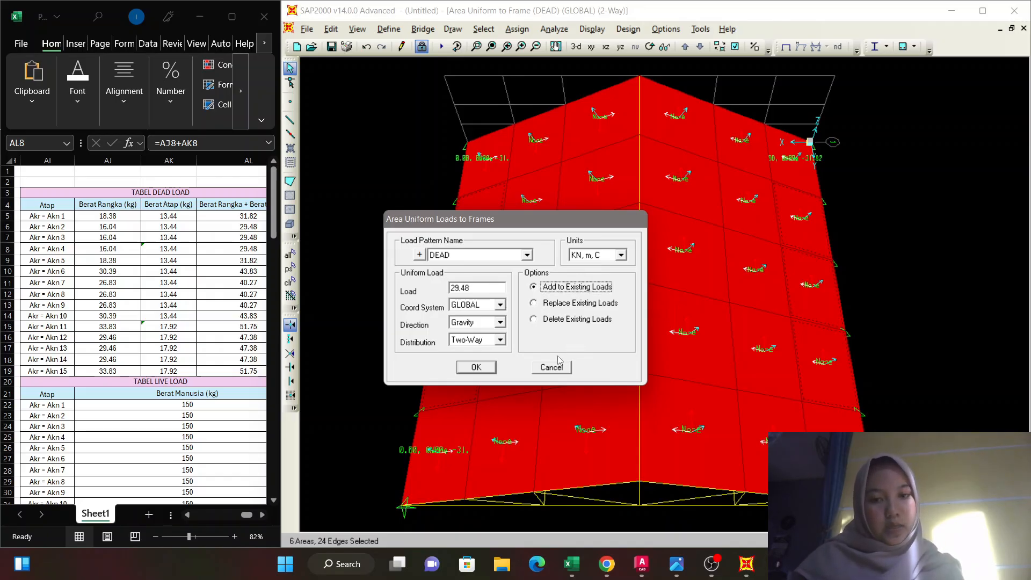
left_click(482, 367)
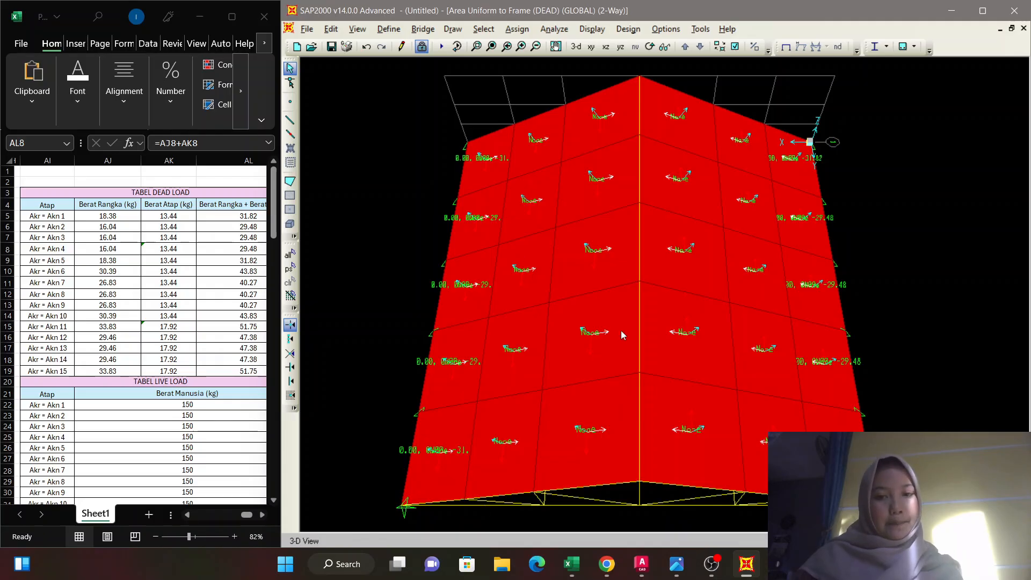
Assign the remaining DEAD loads, with 43.83 and 40.27 on the middle rows and 51.75 and 47.38 on the ridge rows of areas.
left_click(535, 384)
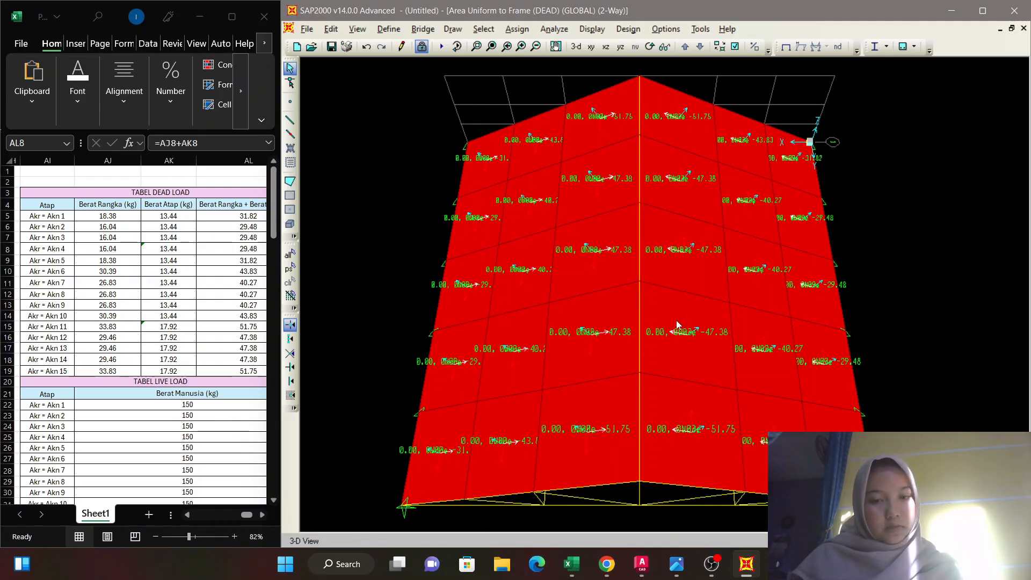
Assign a two-way LIVE uniform-to-frame load of 150 in the gravity direction to all roof areas, adding to existing loads.
scroll(212, 352, "down", 1)
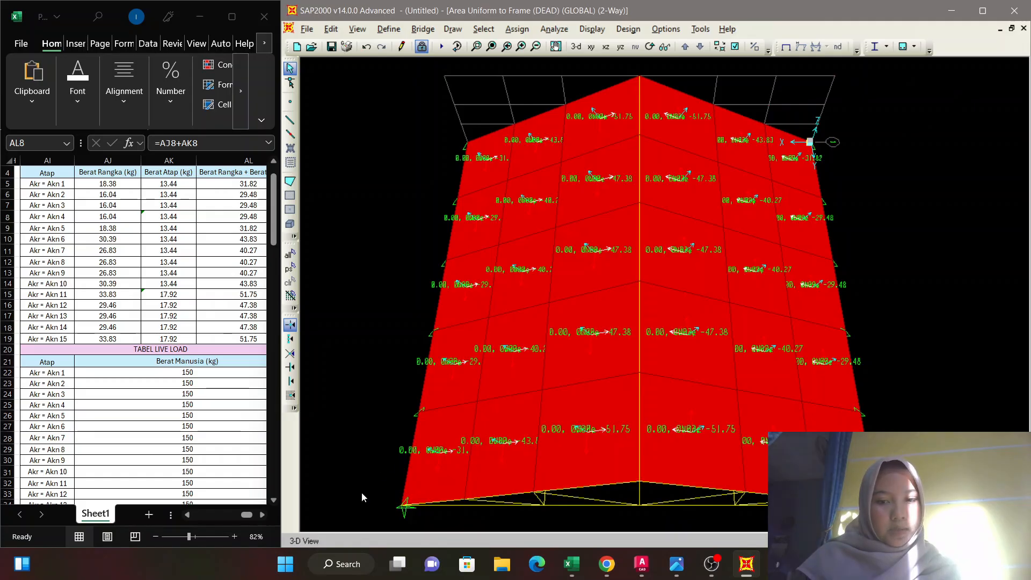
left_click_drag(362, 492, 351, 516)
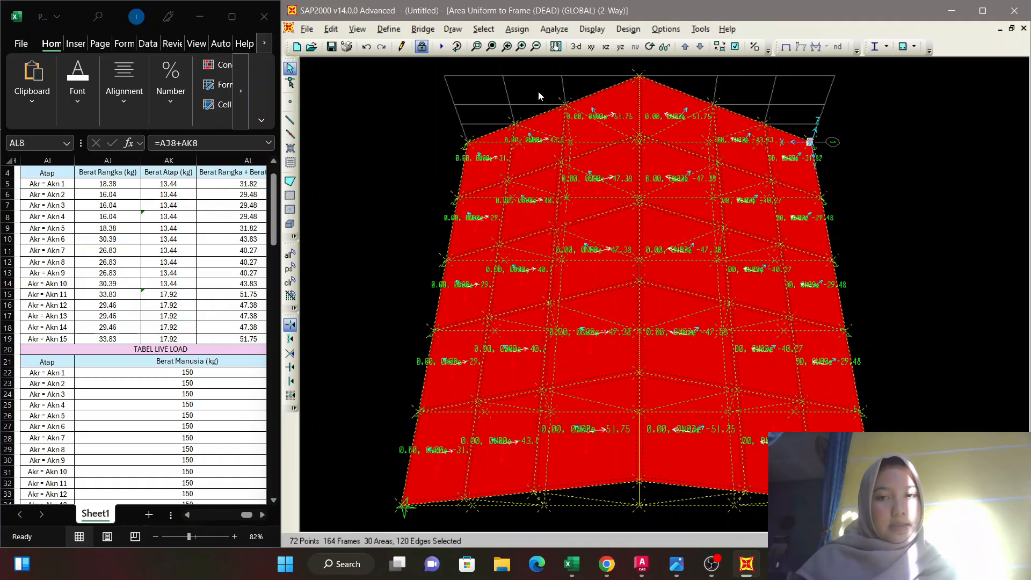
left_click(518, 29)
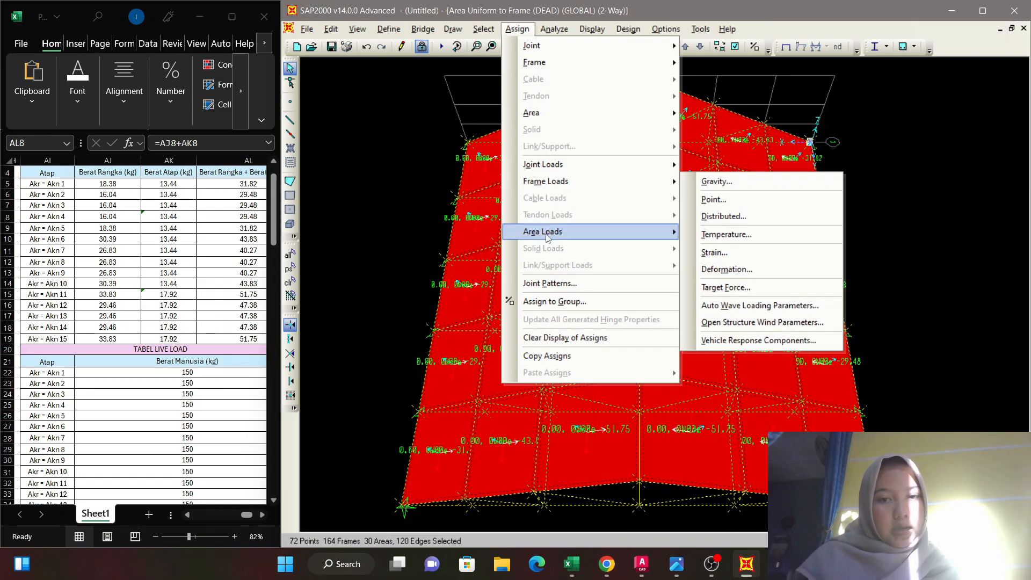
mouse_move(570, 238)
left_click(720, 268)
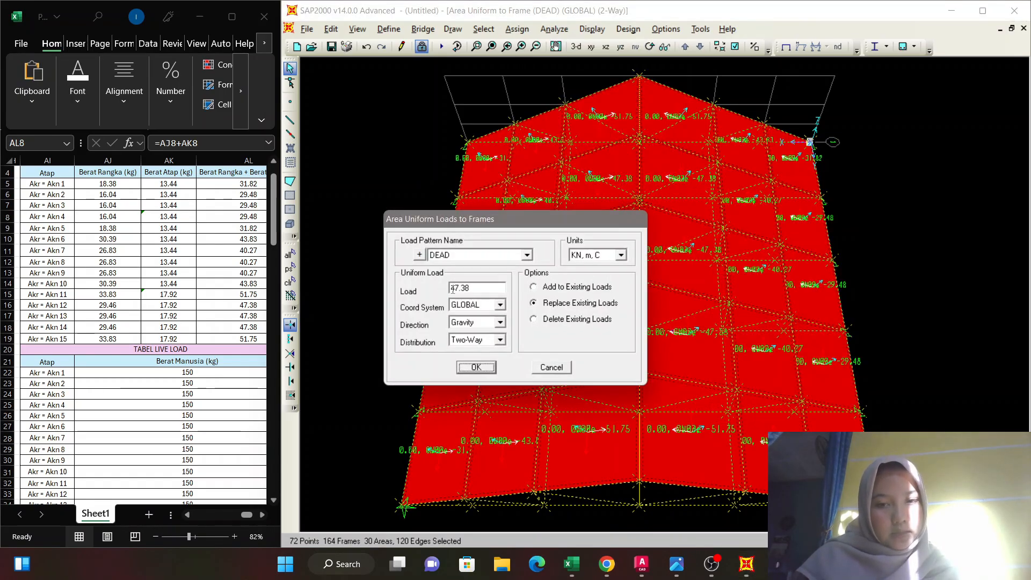
double_click(489, 288)
left_click(527, 255)
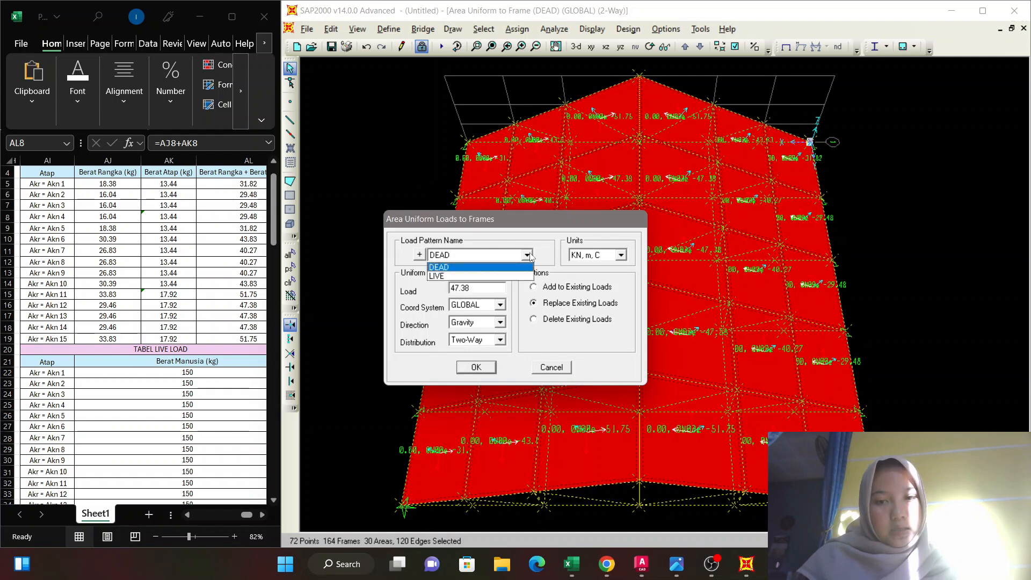
left_click(520, 276)
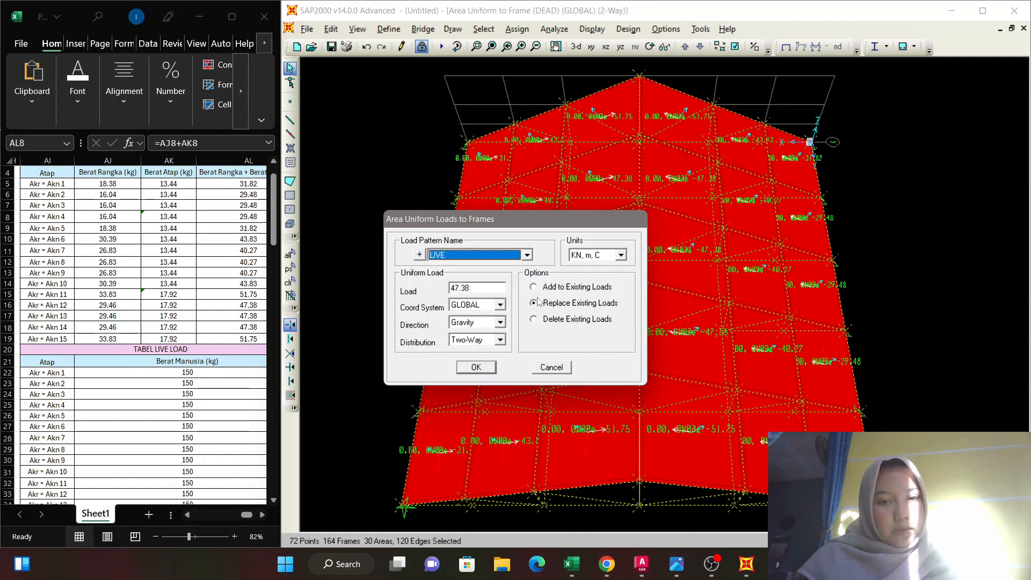
left_click(534, 288)
double_click(478, 291)
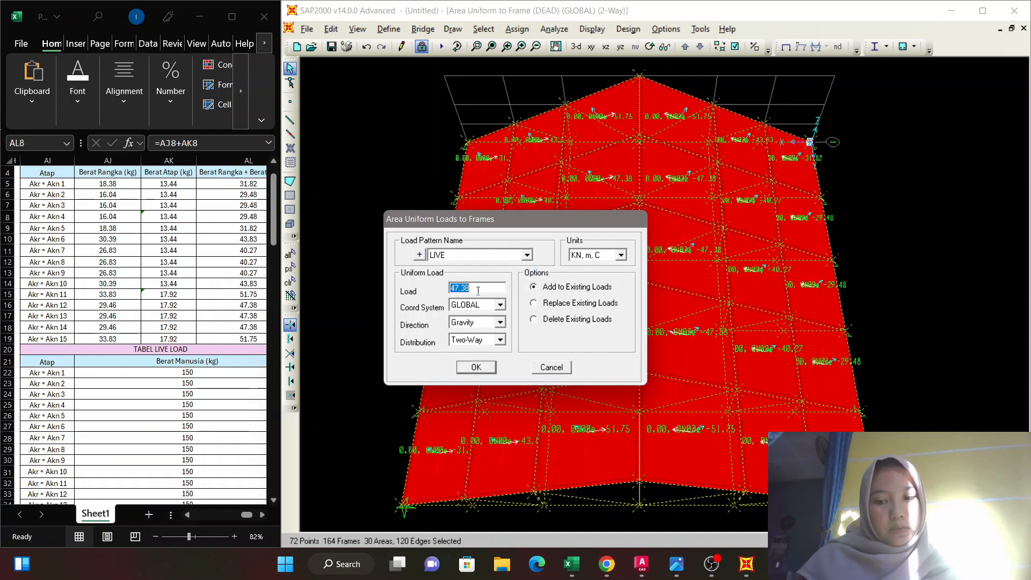
type("150")
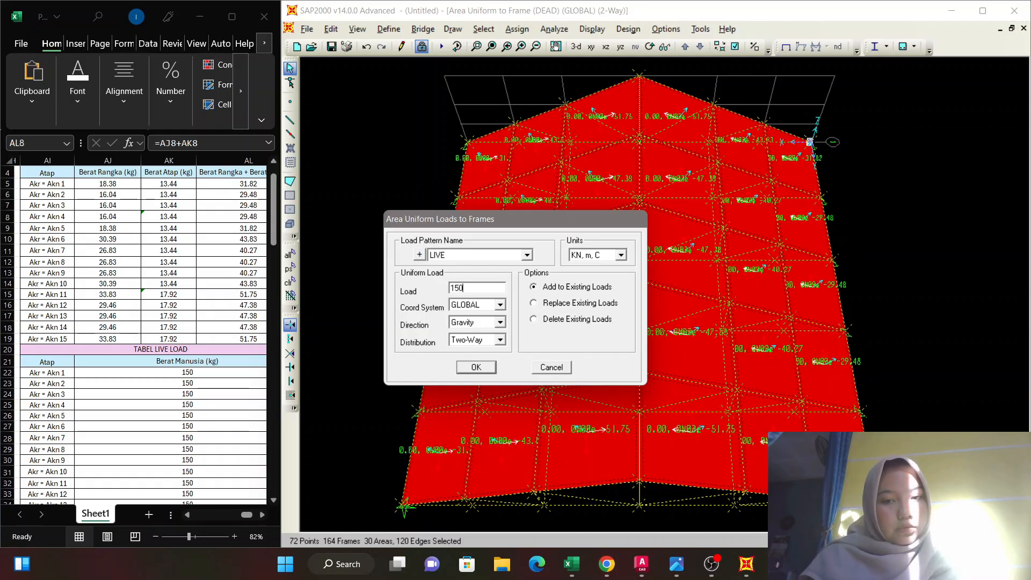
left_click(476, 368)
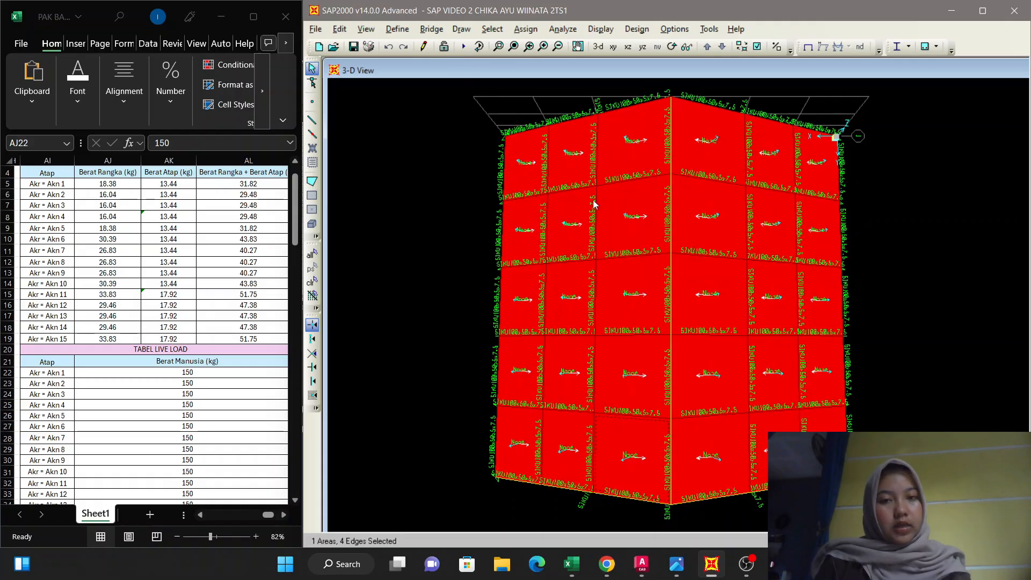
Run the analysis for the DEAD and LIVE load cases and start the steel design check of the structure.
left_click(563, 29)
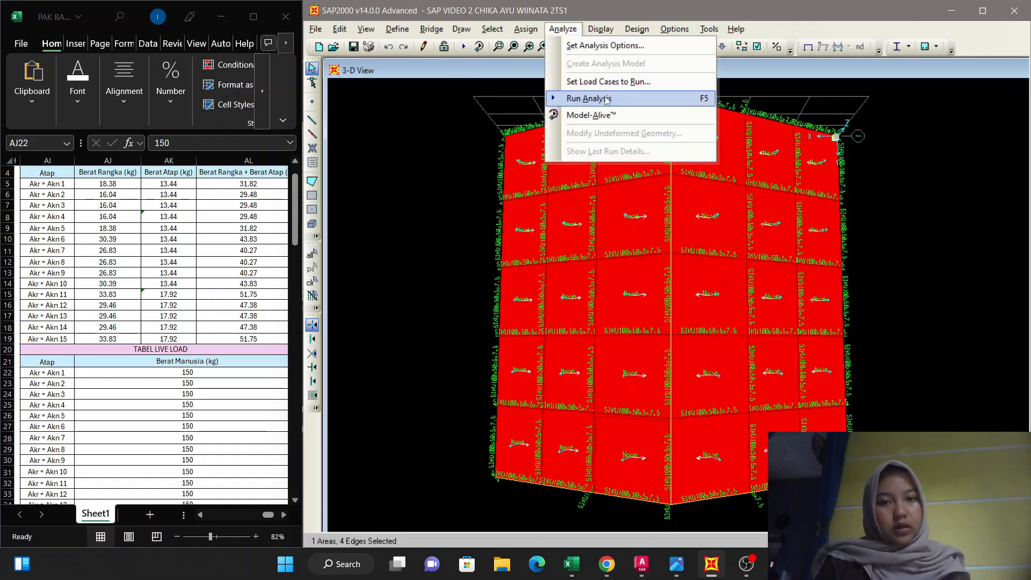
left_click(606, 99)
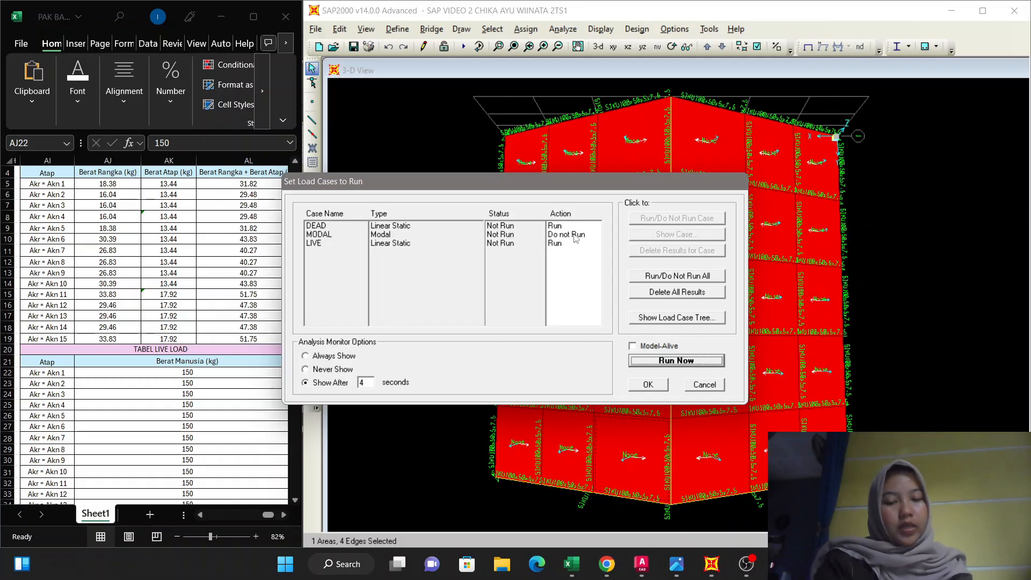
left_click(692, 365)
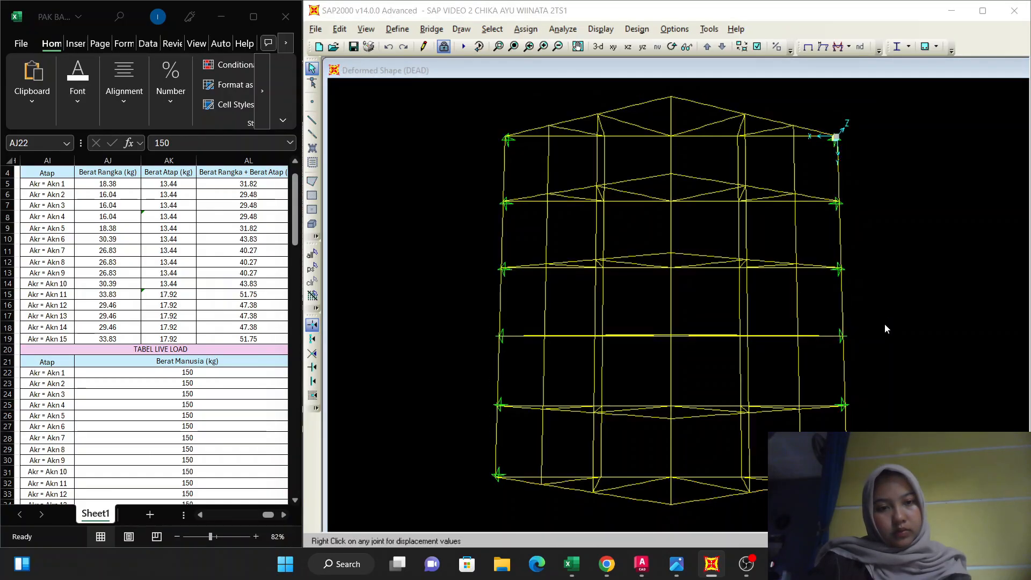
left_click(903, 50)
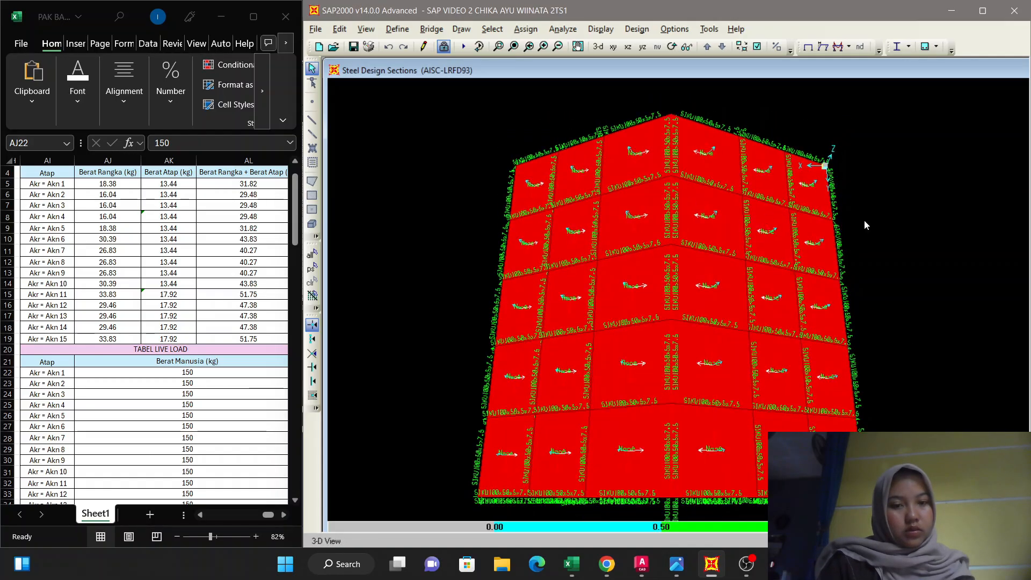
Switch to the default 3-D view and set the roof areas as not in view so only the frames are shown.
key("Down")
key("Down")
key("Down")
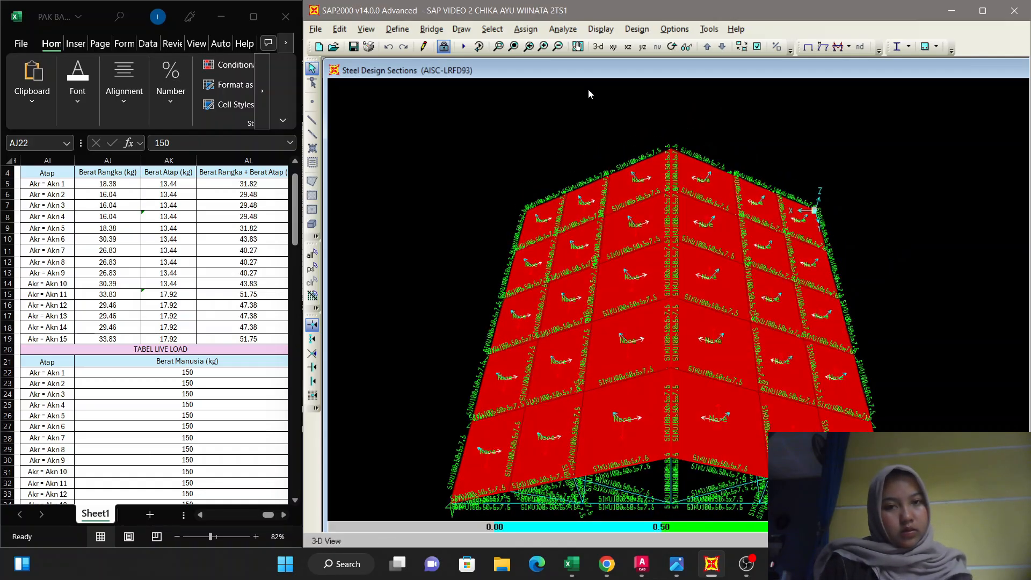
left_click(599, 46)
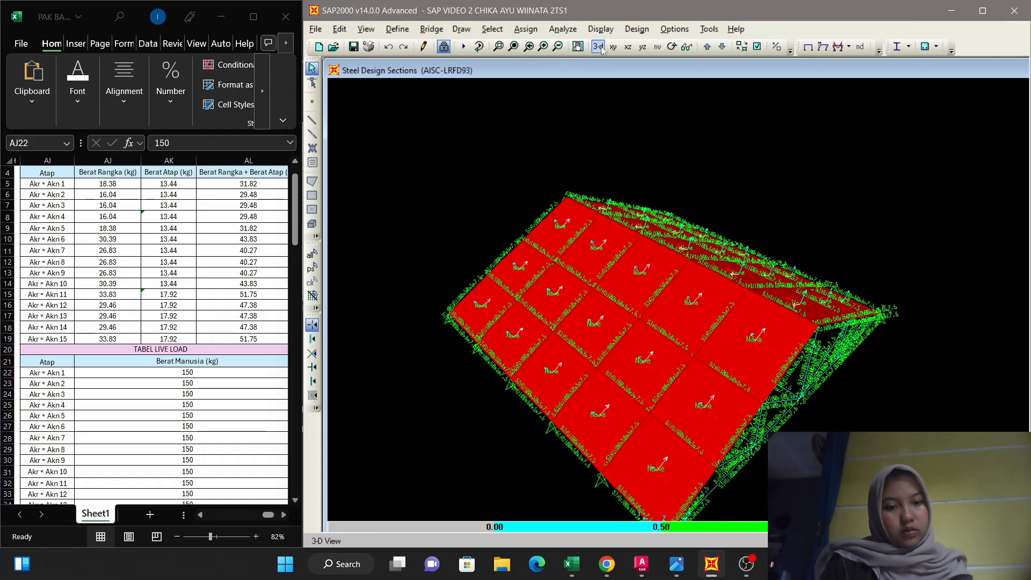
middle_click_drag(829, 502, 839, 459)
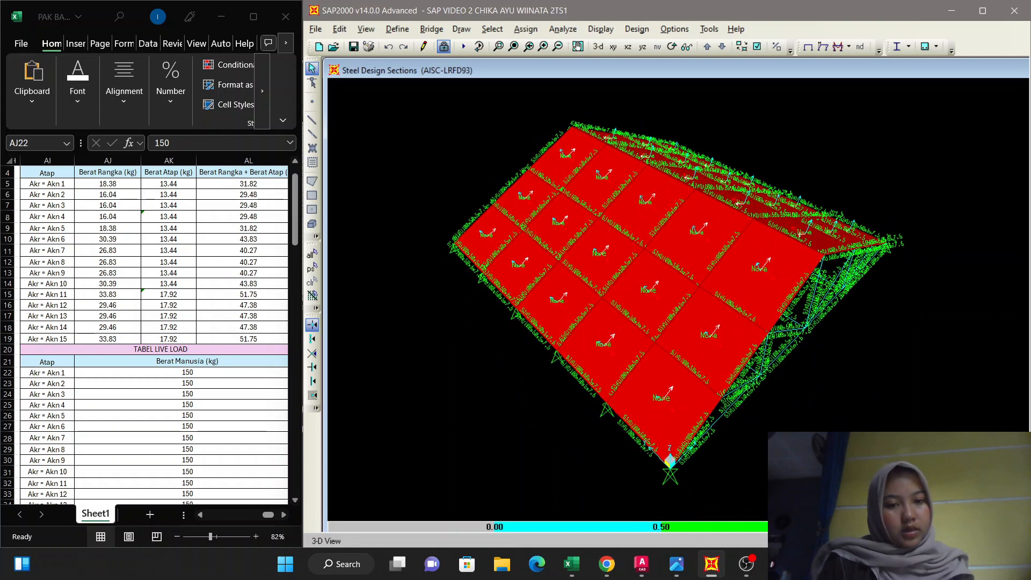
left_click(755, 48)
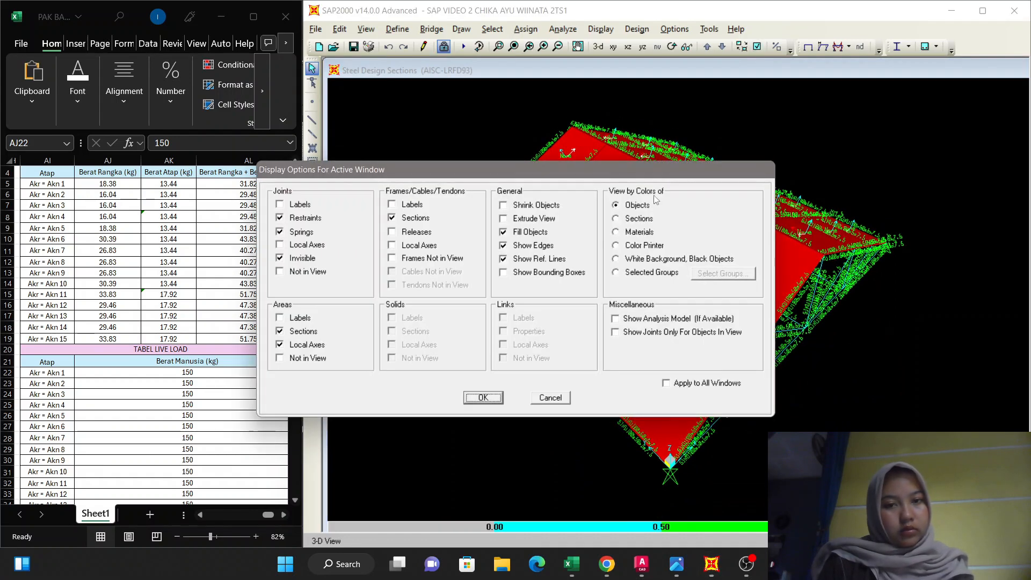
left_click(280, 332)
left_click(280, 358)
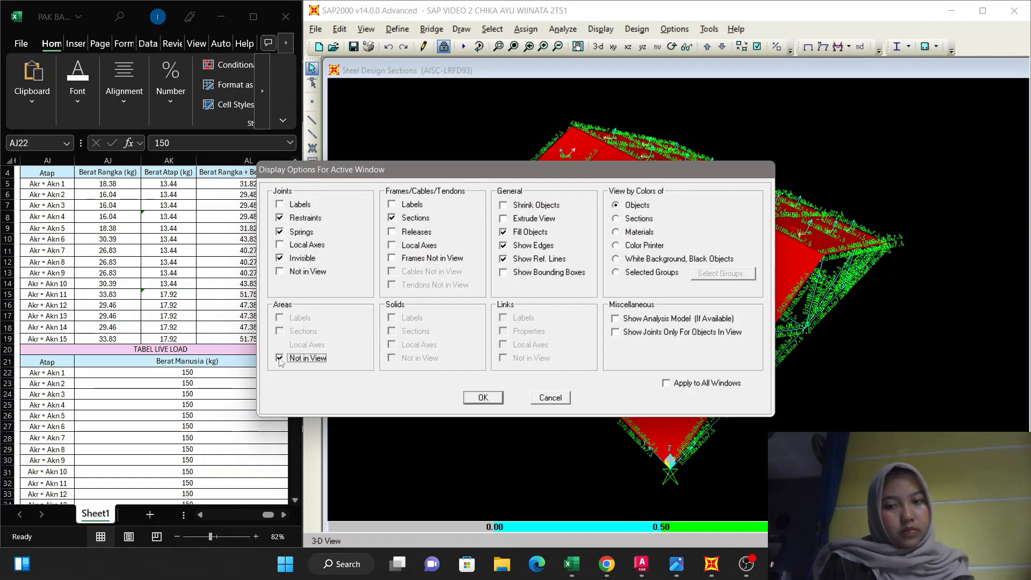
left_click(483, 397)
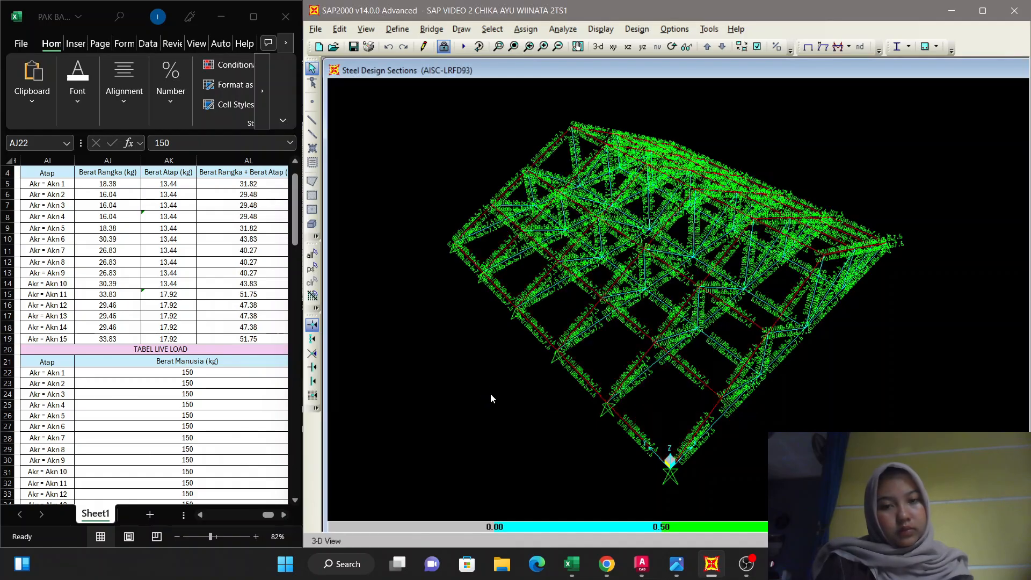
Turn off the frame section names in the display options after examining the design-coloured roof members.
middle_click_drag(806, 368, 676, 354)
scroll(600, 313, "up", 1)
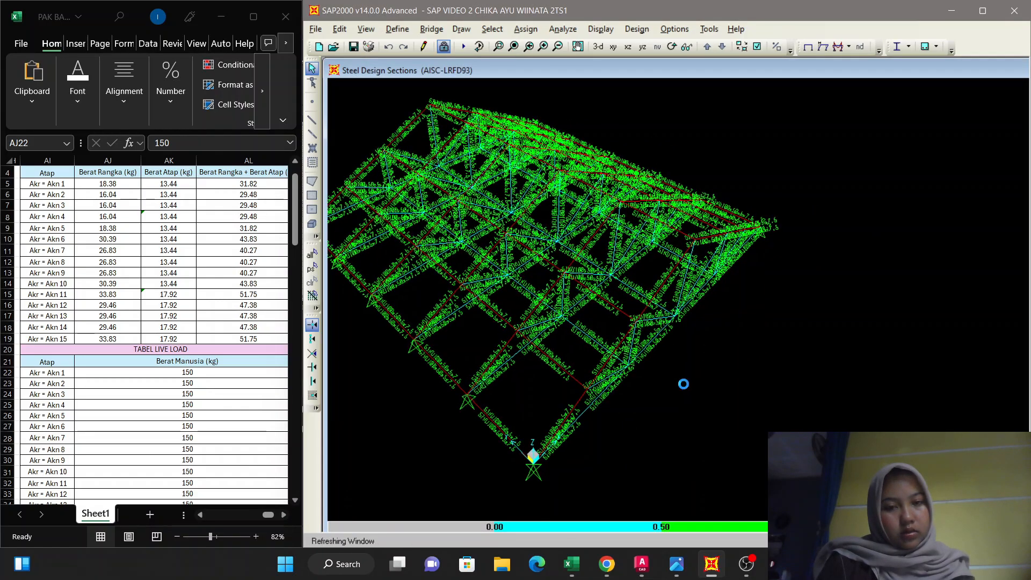
scroll(683, 384, "up", 1)
middle_click_drag(724, 363, 785, 333)
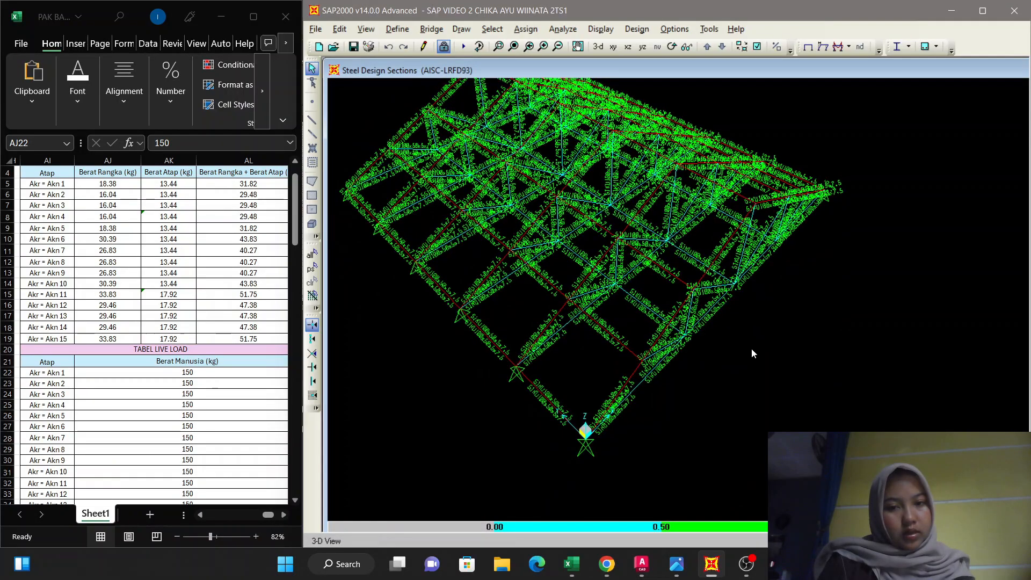
scroll(752, 348, "up", 1)
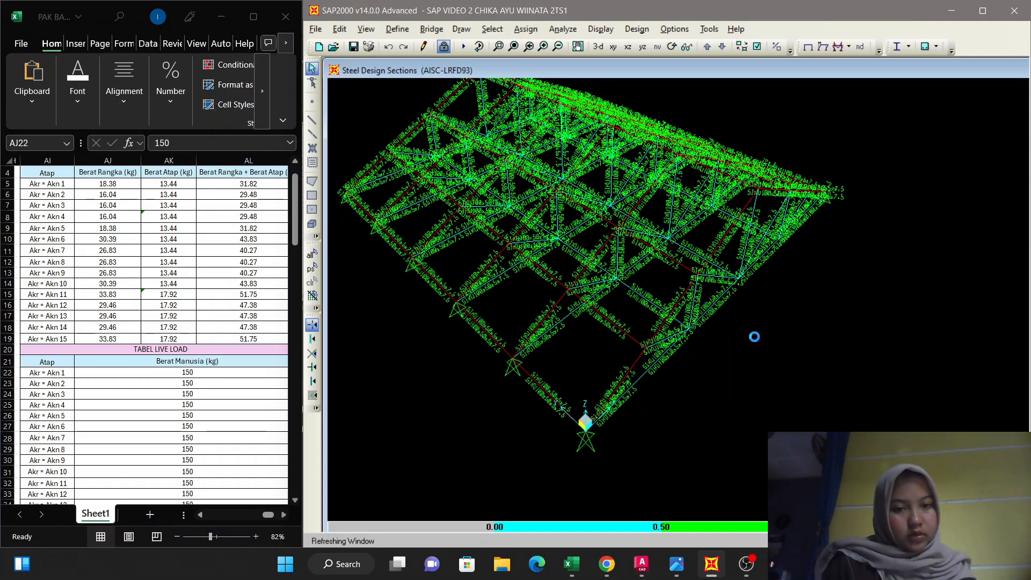
middle_click_drag(755, 336, 746, 264, "shift")
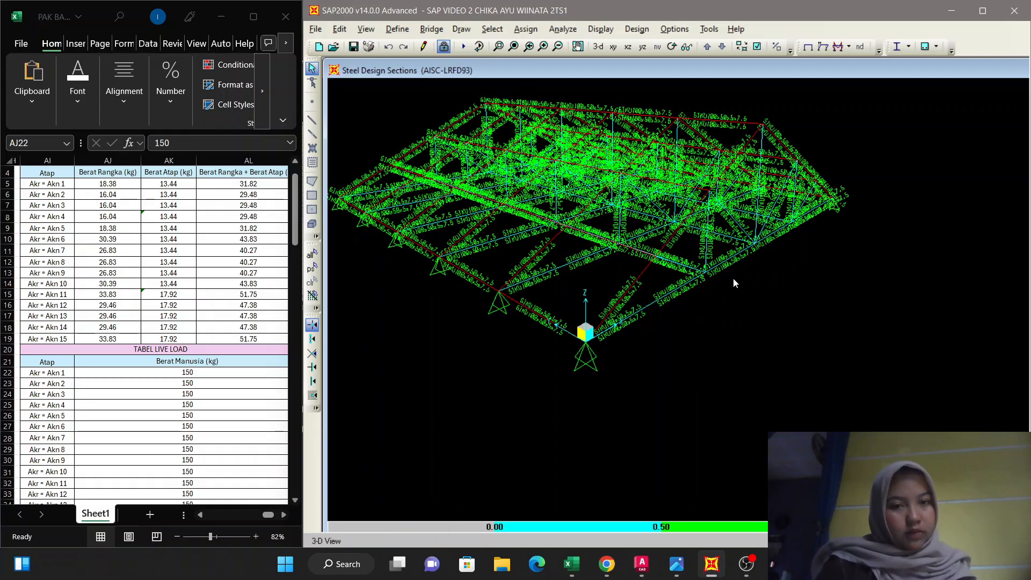
middle_click_drag(705, 332, 762, 394)
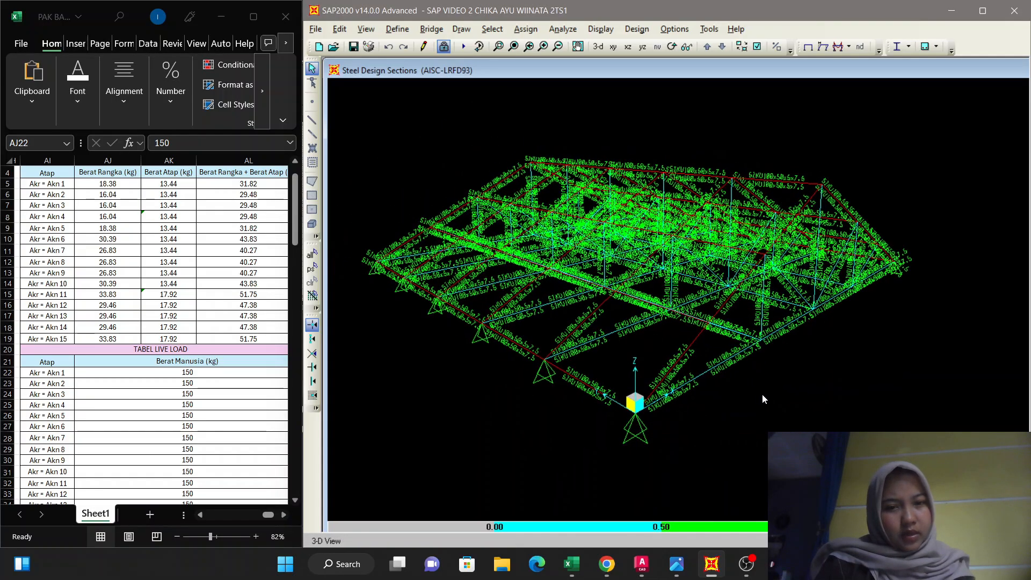
left_click(756, 47)
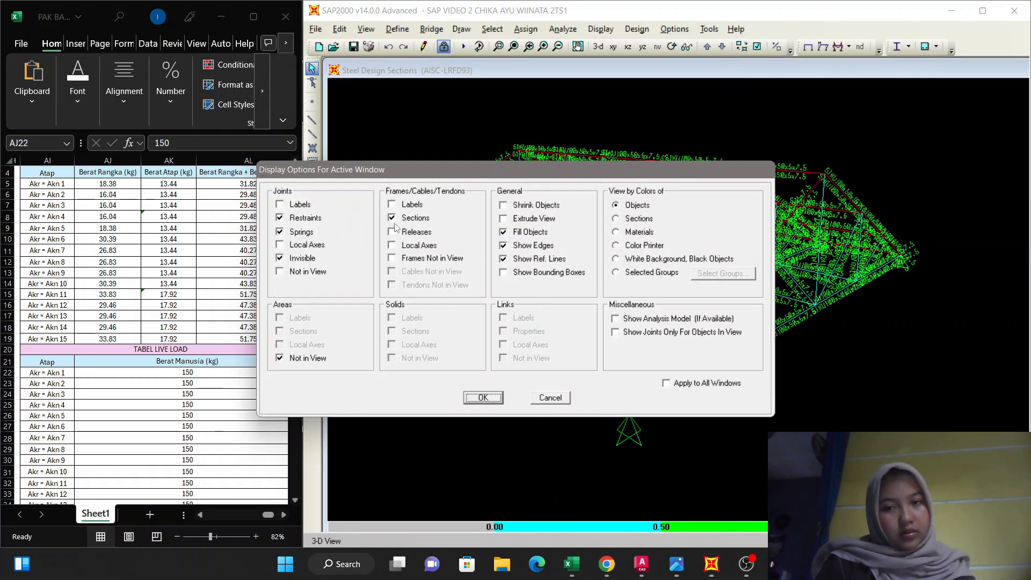
left_click(482, 397)
middle_click_drag(547, 248, 577, 274)
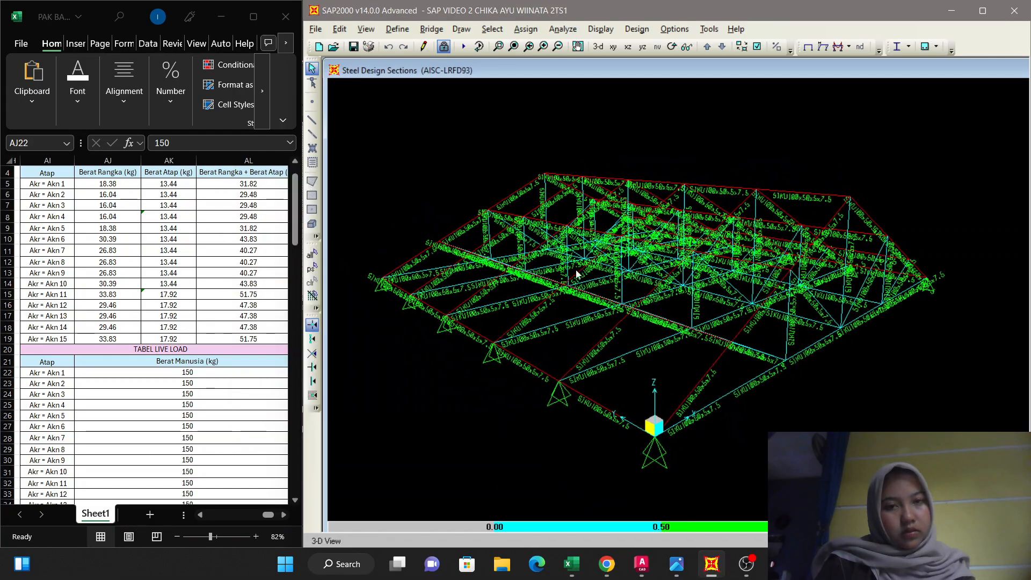
Turn off the Fill Objects display option for the steel design view.
left_click(756, 47)
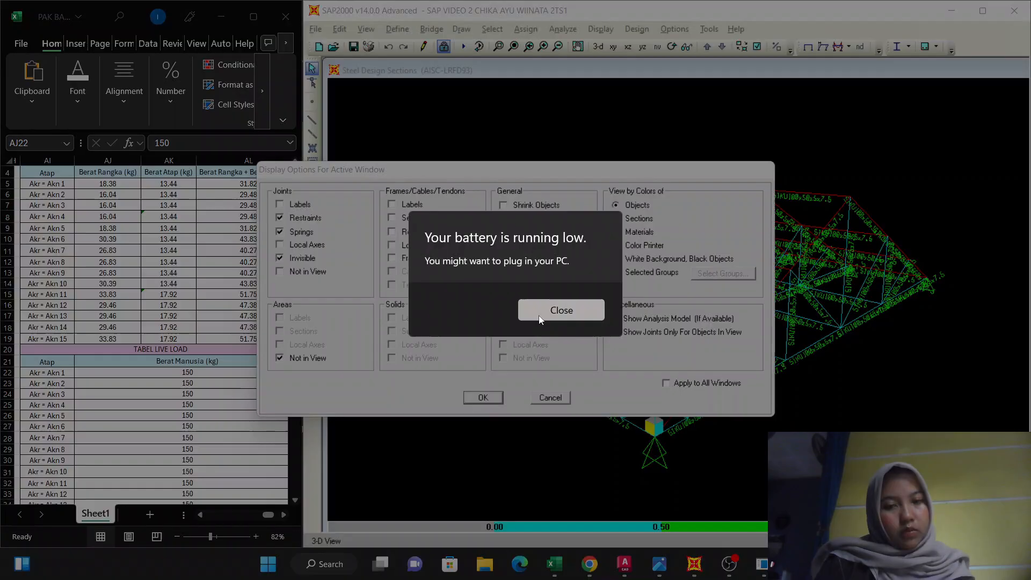
left_click(558, 308)
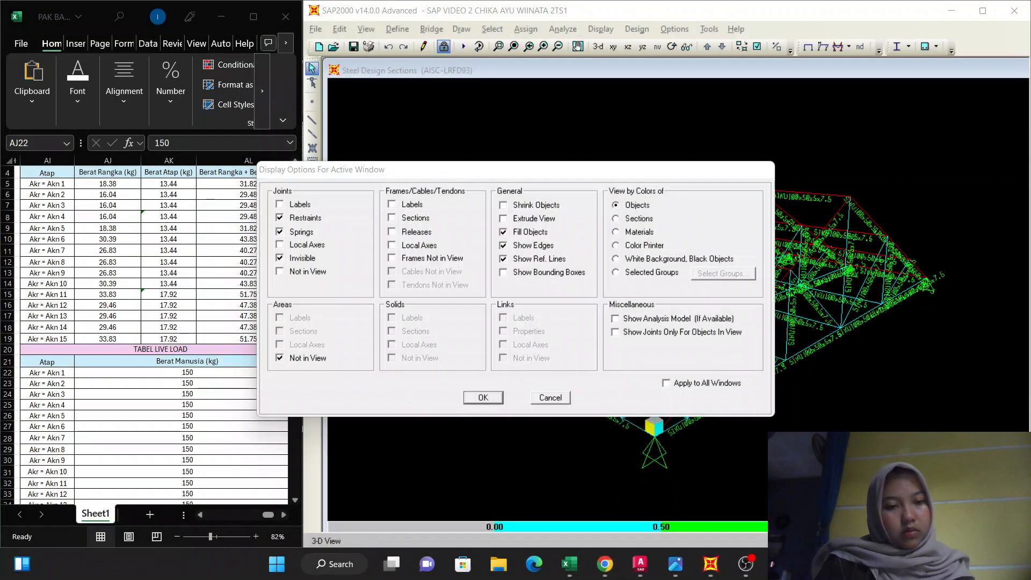
left_click(503, 231)
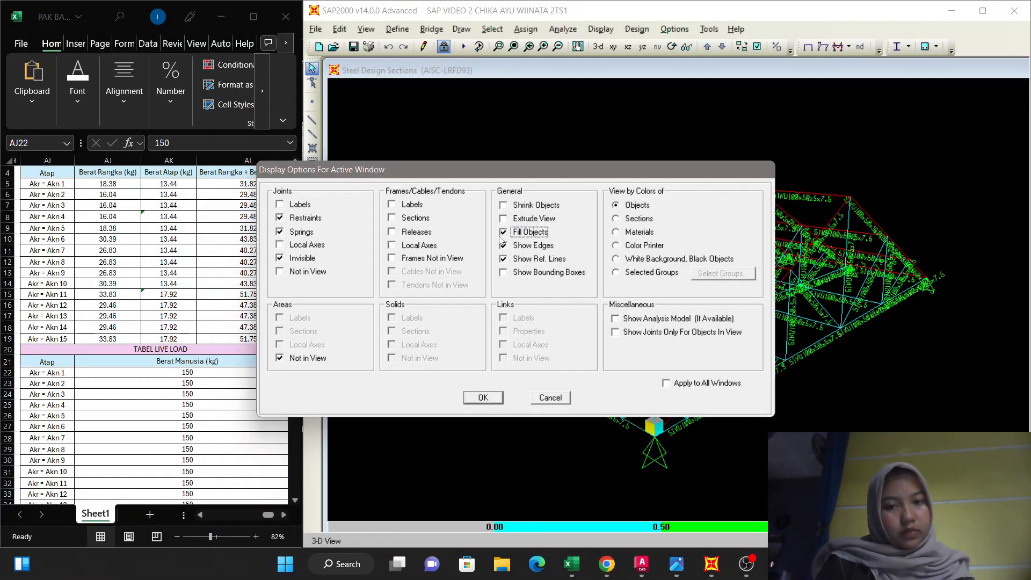
left_click(484, 398)
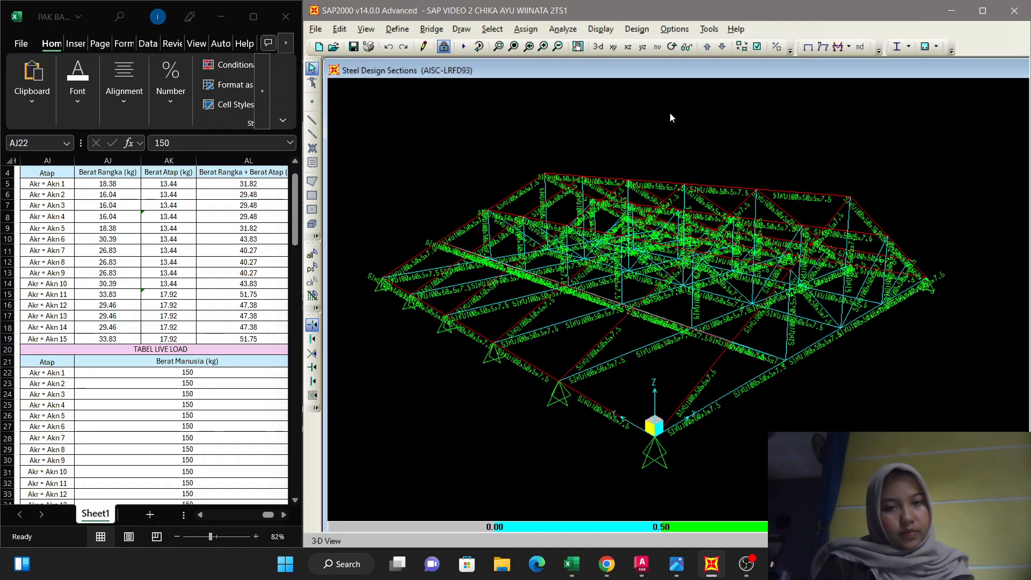
Try the Extrude View display option on the roof frames in combination with Fill Objects.
left_click(757, 47)
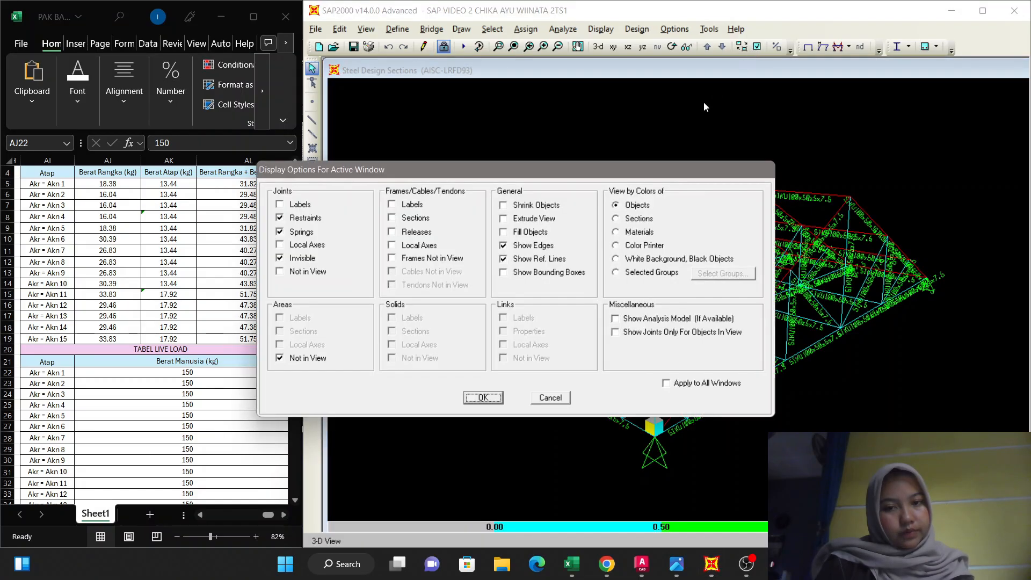
left_click(504, 219)
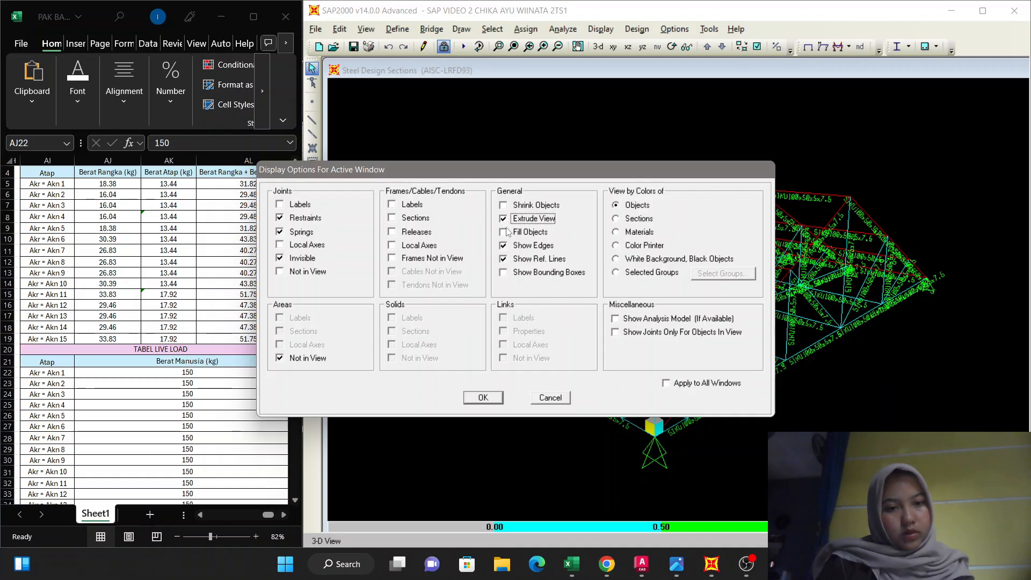
left_click(505, 229)
left_click(504, 219)
left_click(502, 231)
left_click(503, 220)
left_click(503, 232)
left_click(478, 399)
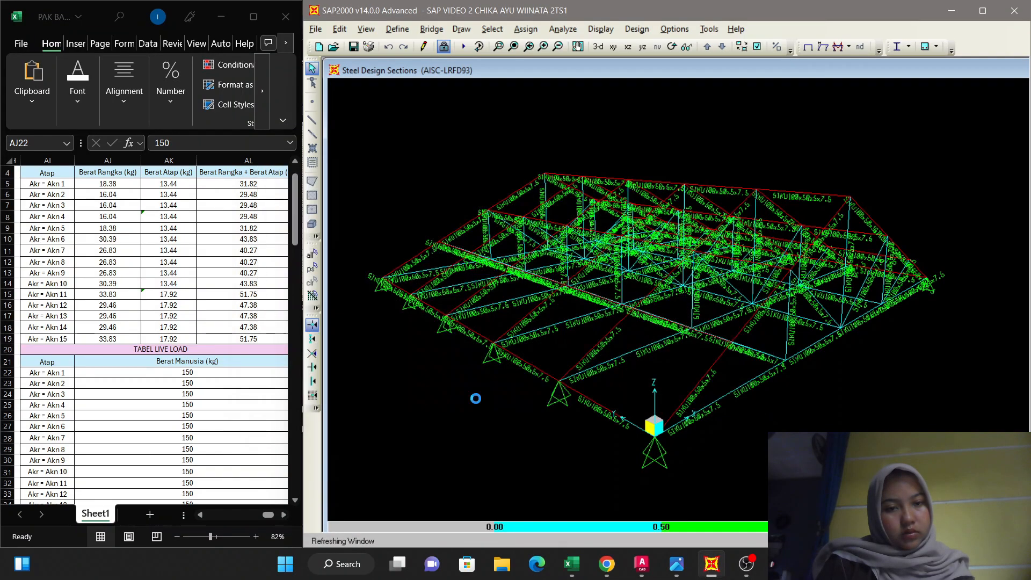
left_click(564, 323)
left_click(592, 313)
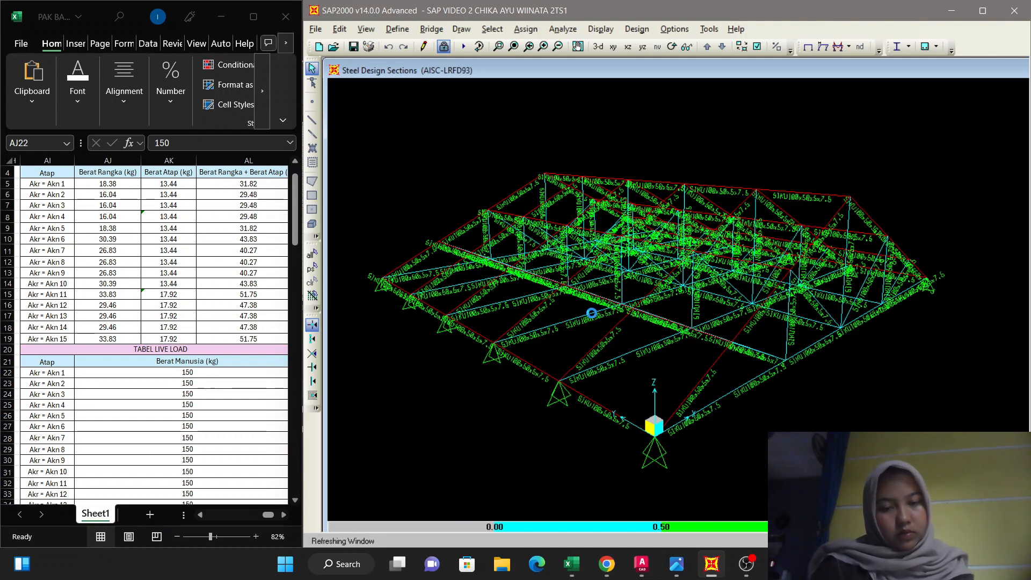
scroll(591, 313, "down", 1)
middle_click_drag(591, 313, 609, 281)
middle_click_drag(794, 352, 739, 404)
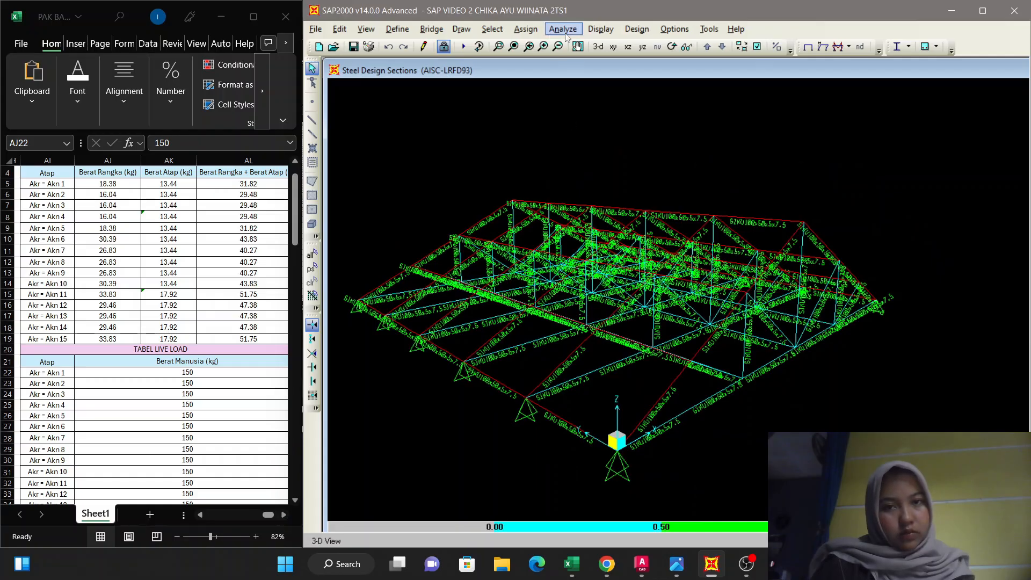
Show the steel design results for the whole roof truss in the X-Z plane at Y=0.
left_click(627, 46)
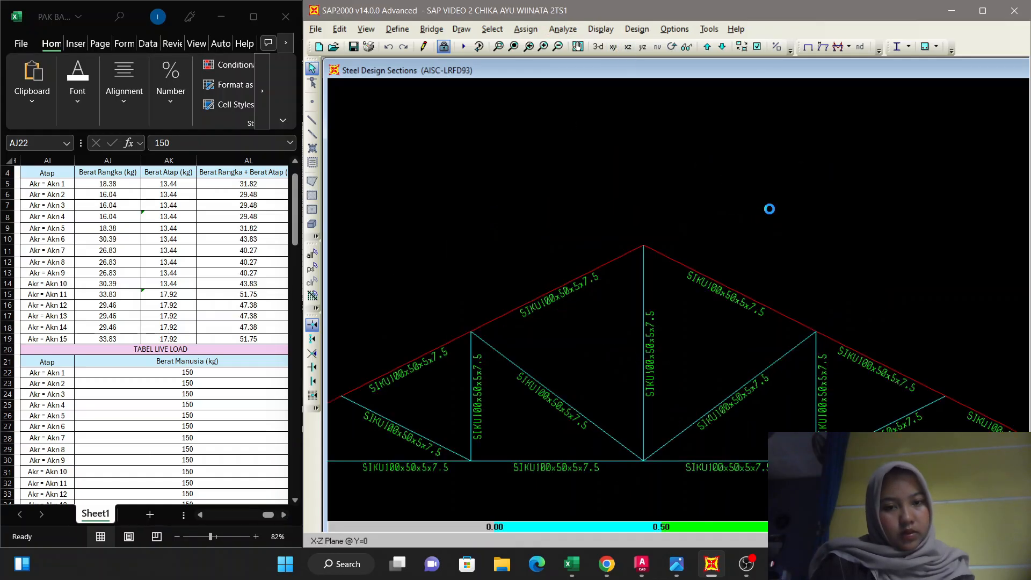
scroll(769, 209, "down", 3)
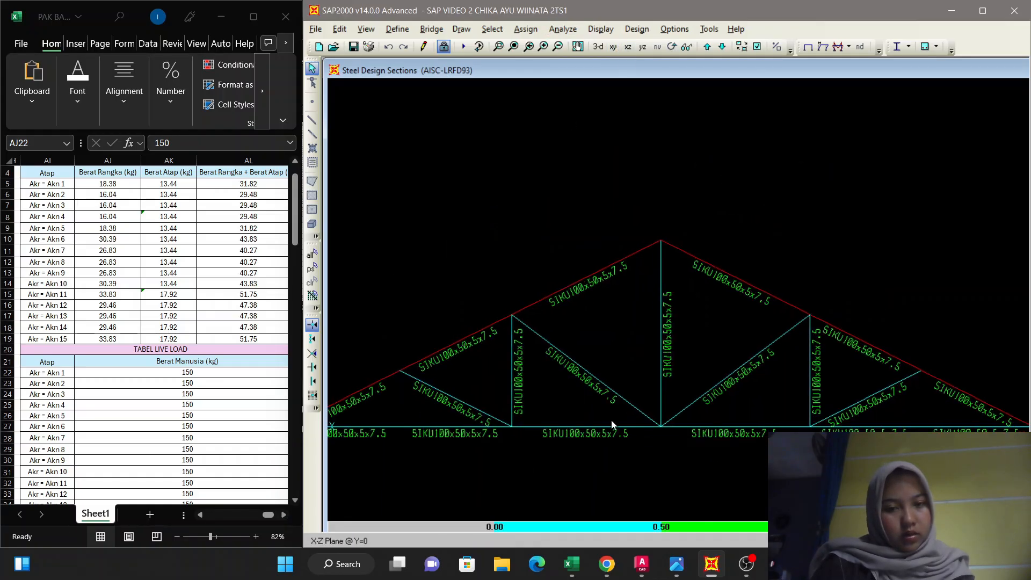
scroll(610, 420, "down", 1)
scroll(690, 398, "down", 1)
scroll(584, 378, "down", 1)
scroll(764, 150, "down", 1)
middle_click_drag(764, 150, 788, 106)
scroll(747, 169, "up", 1)
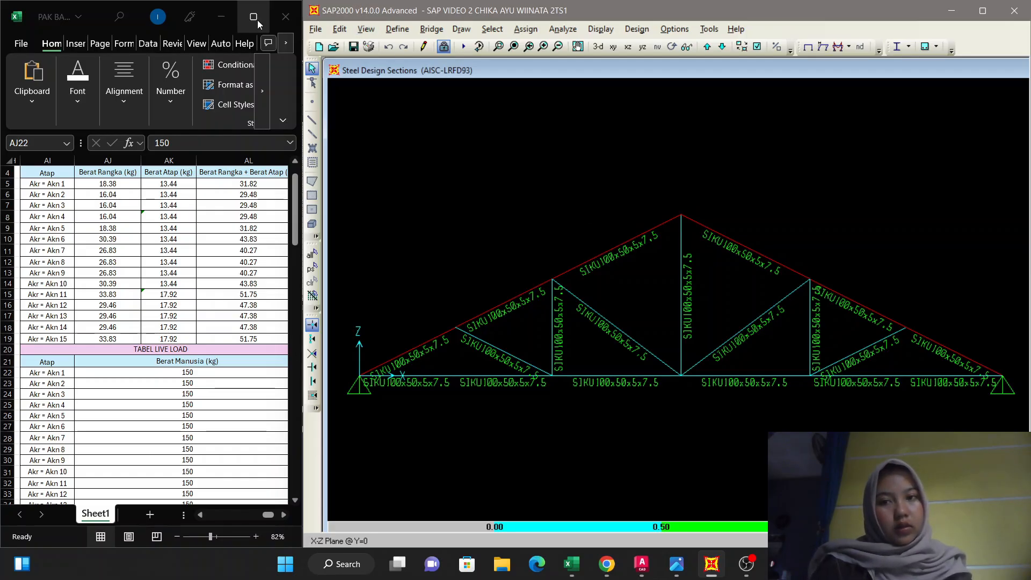
Close the Excel workbook and maximize the SAP2000 window around the truss elevation.
left_click(281, 19)
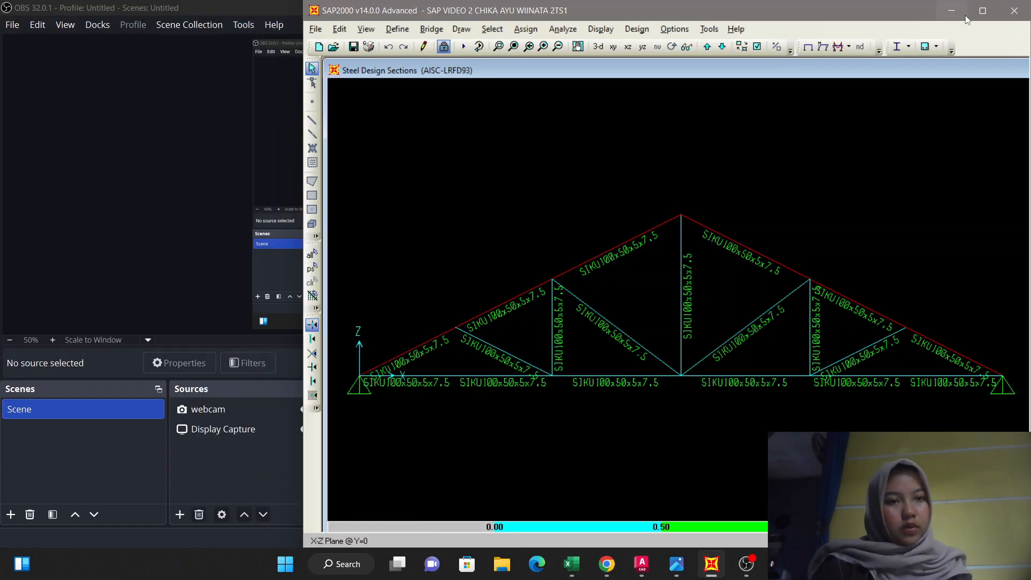
left_click(983, 11)
scroll(670, 223, "down", 1)
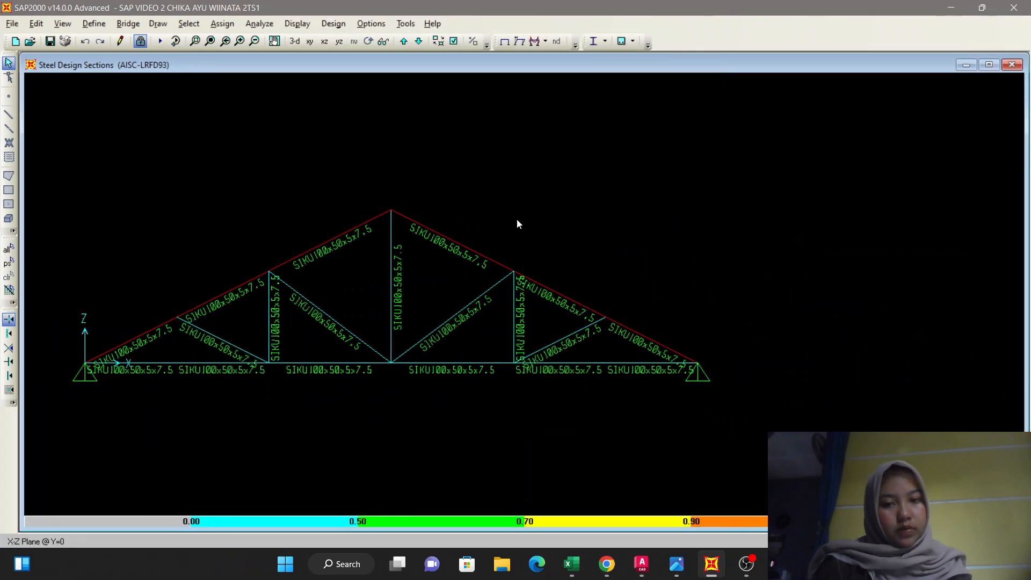
middle_click_drag(517, 218, 652, 195)
scroll(653, 196, "up", 1)
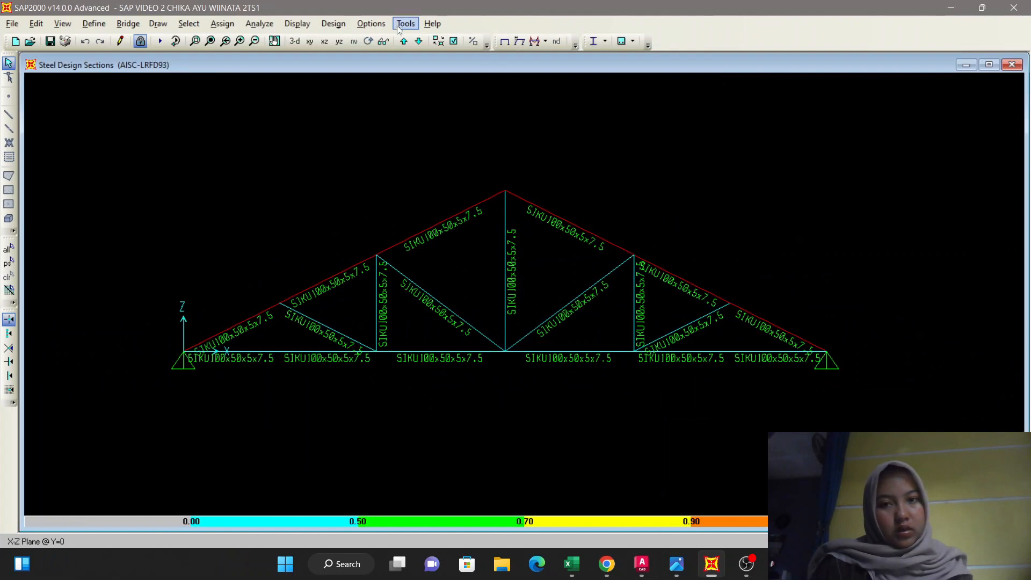
Split the display into two vertically tiled windows, with the truss elevation beside a 3-D view.
left_click(371, 24)
mouse_move(445, 128)
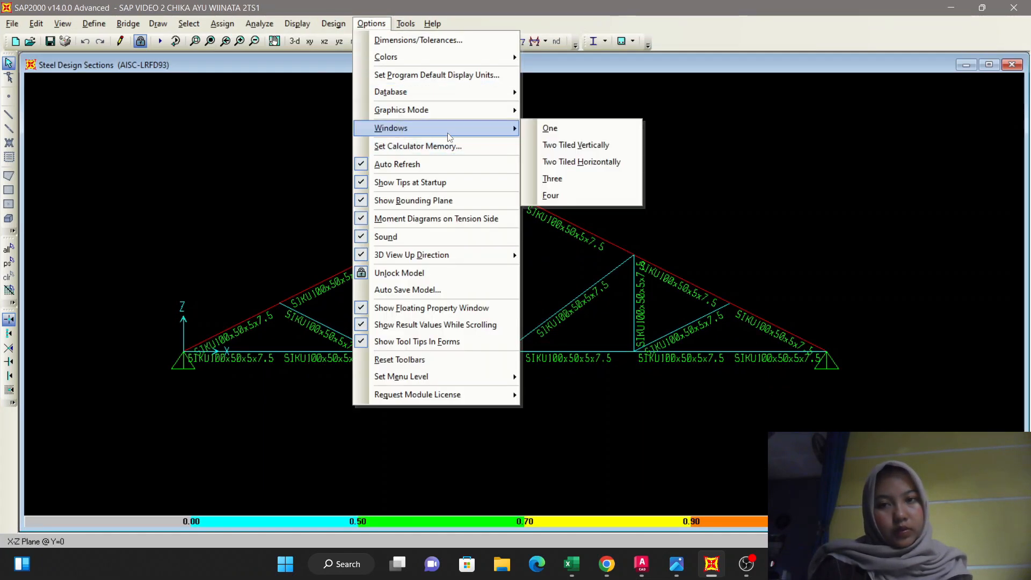
left_click(566, 146)
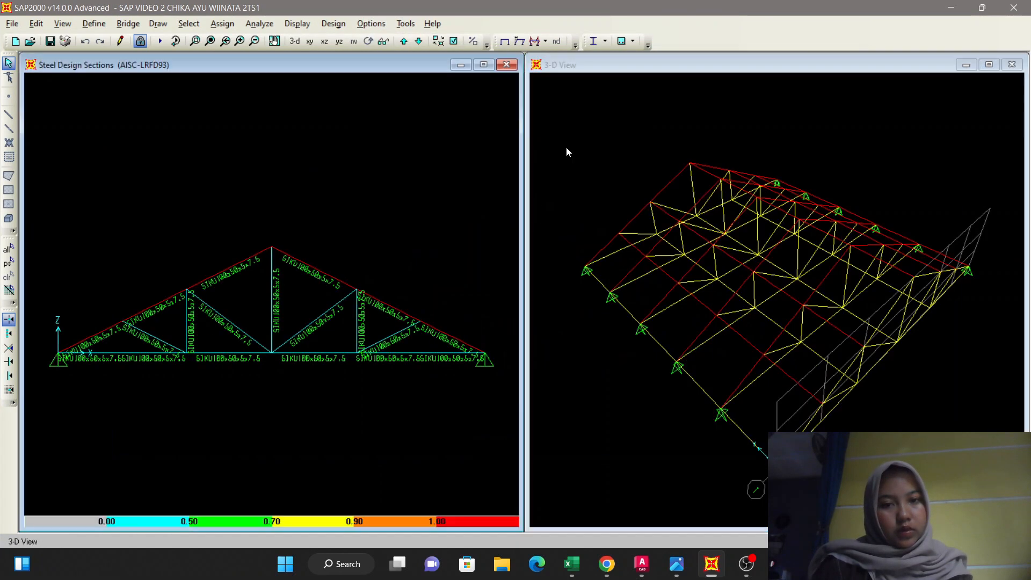
Run the steel design check from the 3-D view window to display its design sections beside the truss elevation.
left_click(862, 165)
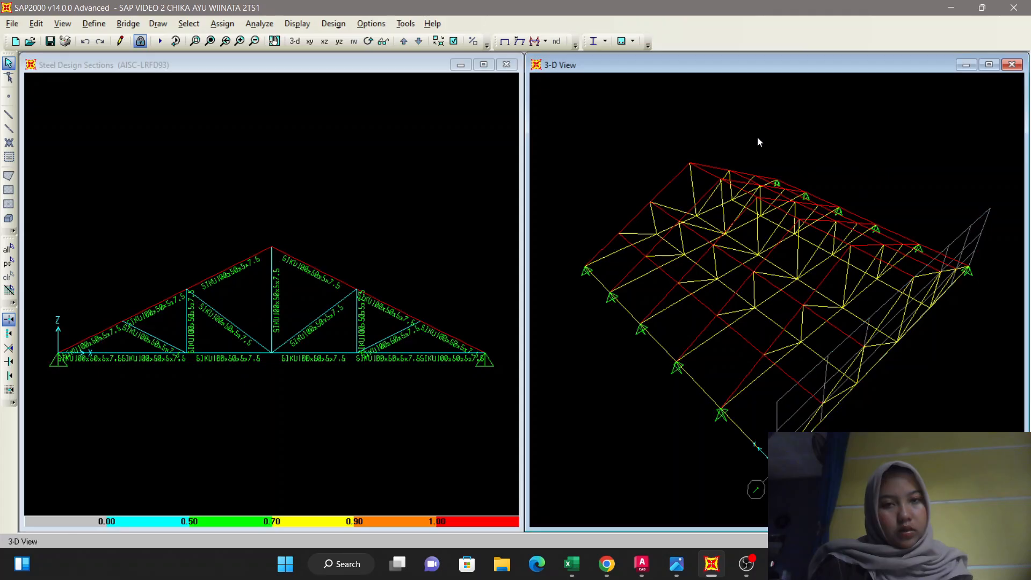
left_click(594, 41)
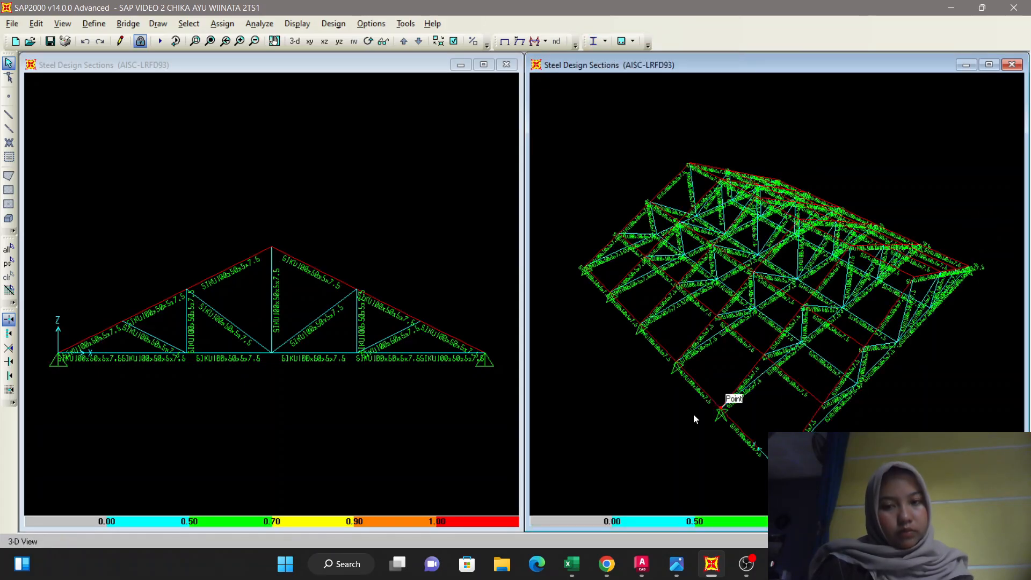
middle_click_drag(644, 406, 648, 381)
mouse_move(273, 404)
middle_mouse_down()
mouse_move(281, 383)
mouse_move(284, 400)
middle_mouse_up()
scroll(281, 384, "up", 1)
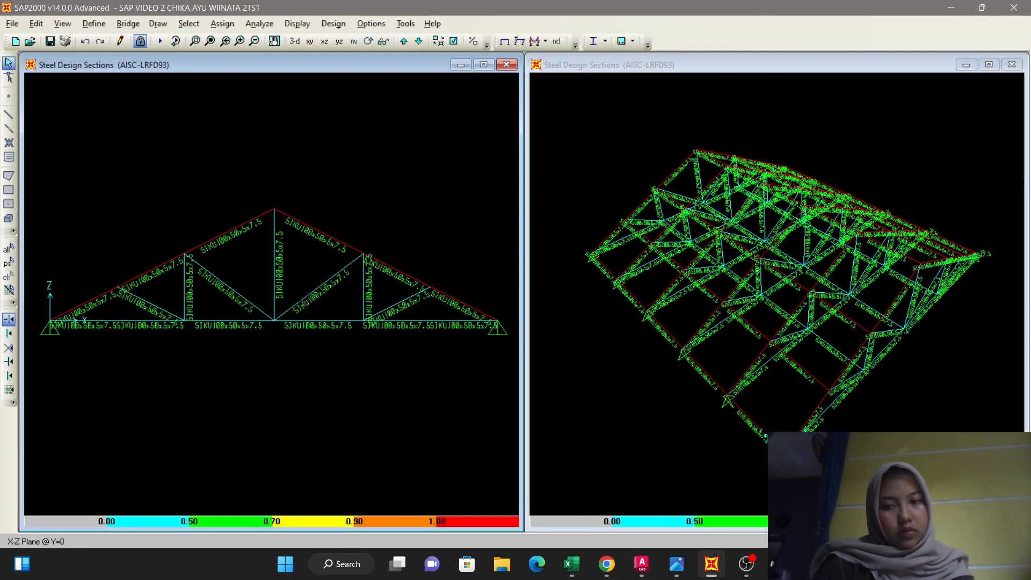